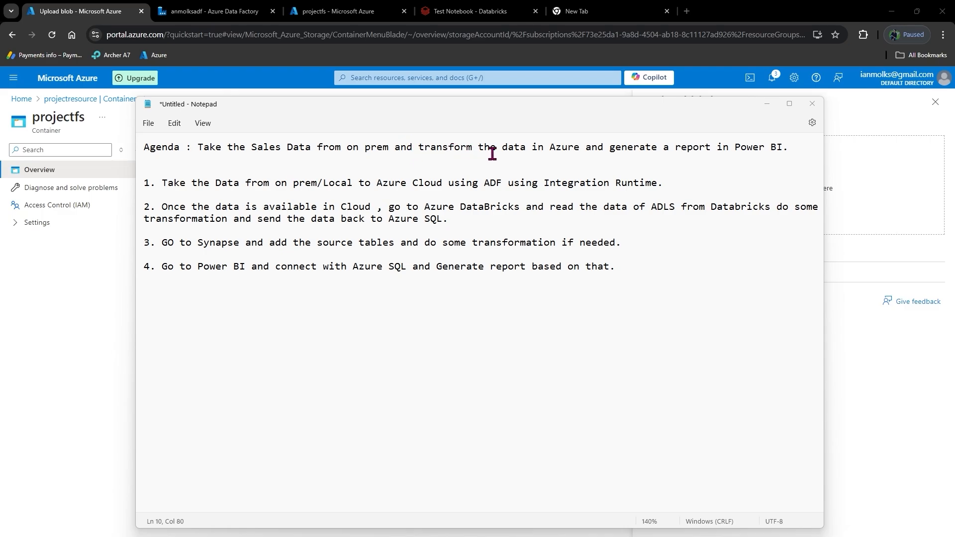
# Step: Review the project agenda of steps in the notes, then minimize the notes window
pyautogui.moveTo(420, 152); pyautogui.dragTo(553, 150)
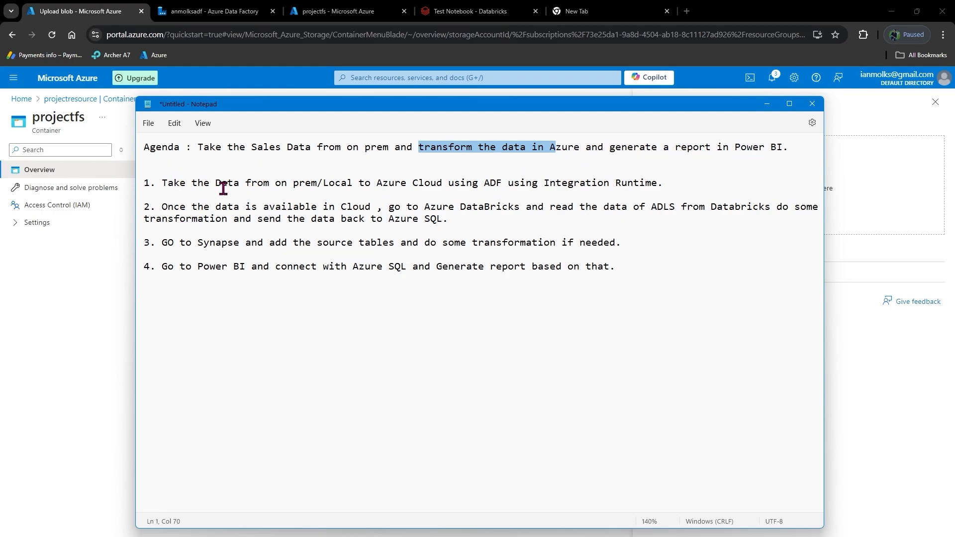
pyautogui.moveTo(223, 188); pyautogui.dragTo(297, 186)
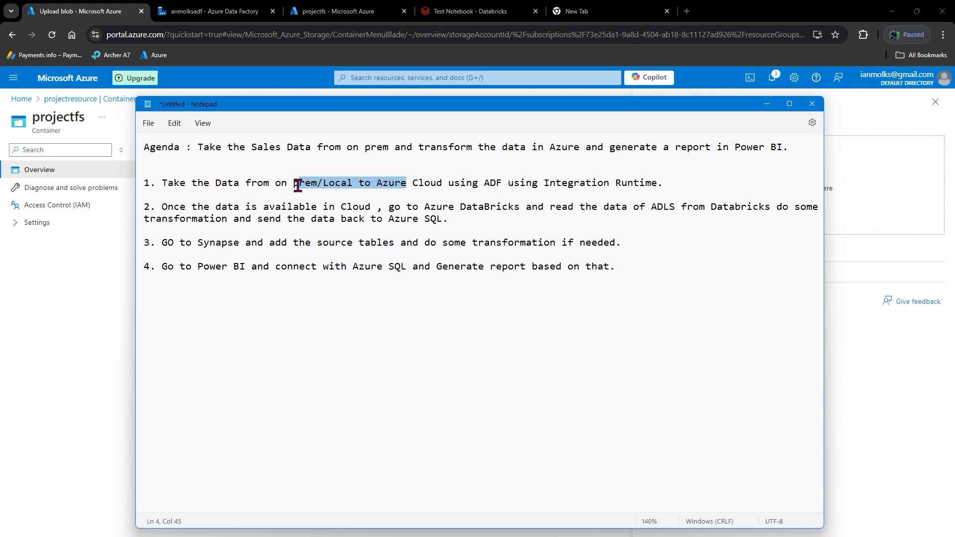
pyautogui.click(407, 184)
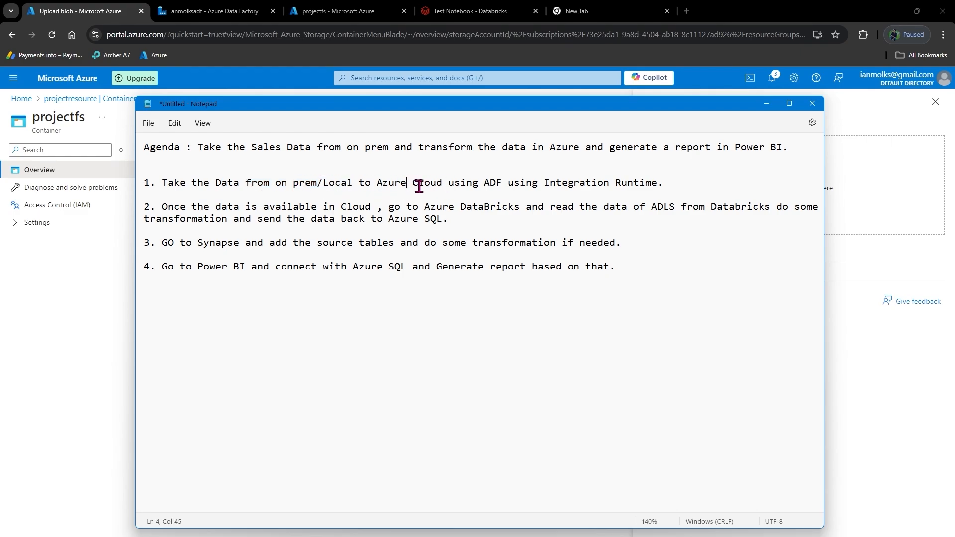
pyautogui.moveTo(482, 183); pyautogui.dragTo(506, 186)
pyautogui.moveTo(149, 183); pyautogui.dragTo(680, 180)
pyautogui.click(767, 104)
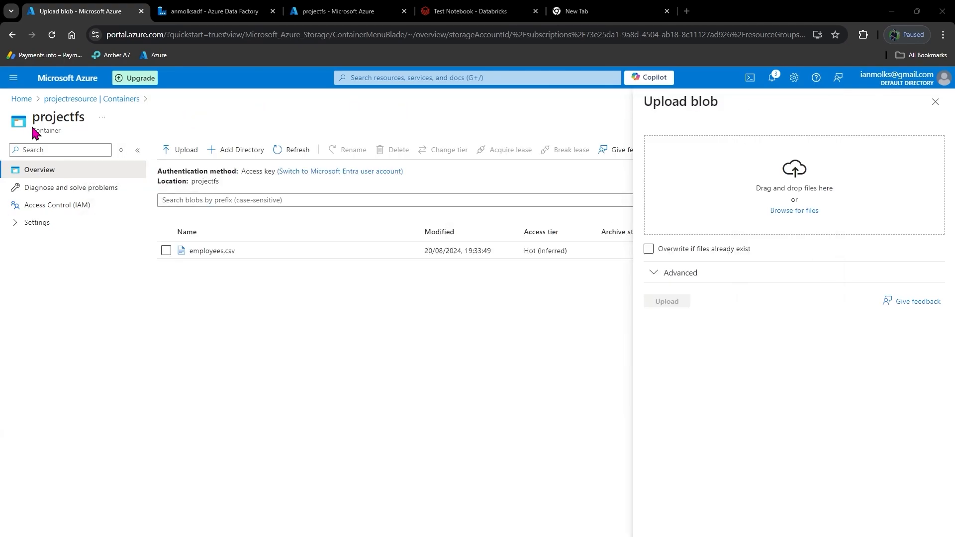
# Step: Open the projectfs container of the projectresource storage account to check its contents
pyautogui.click(22, 98)
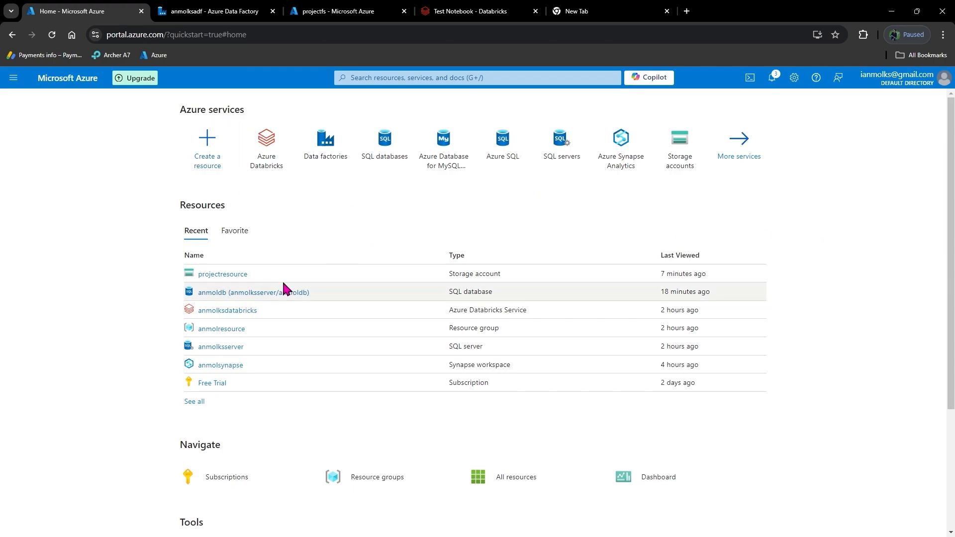
pyautogui.click(233, 275)
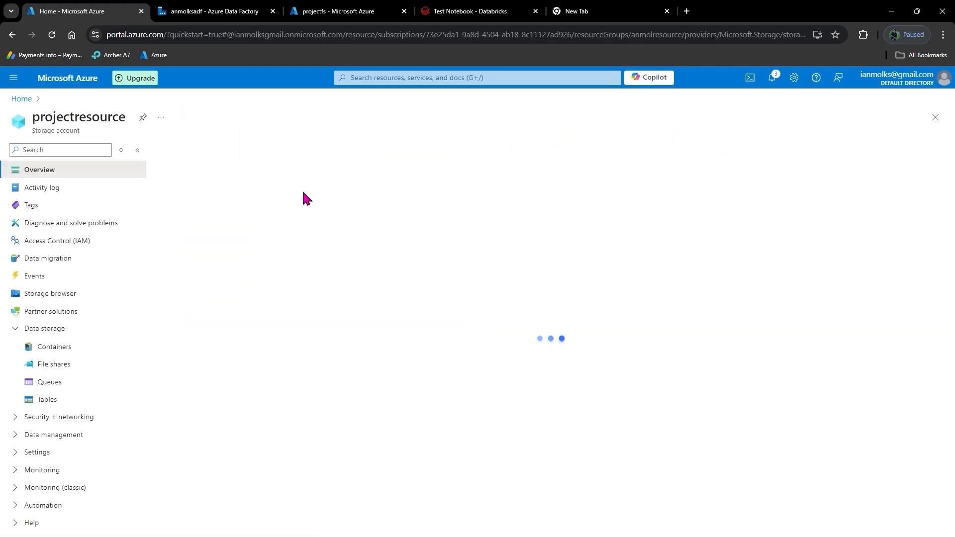
pyautogui.click(56, 347)
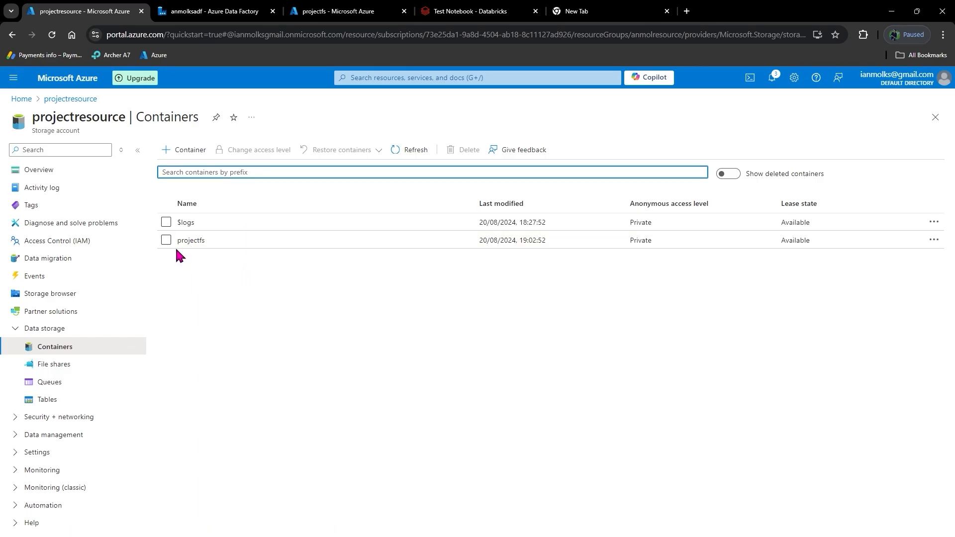
pyautogui.click(214, 243)
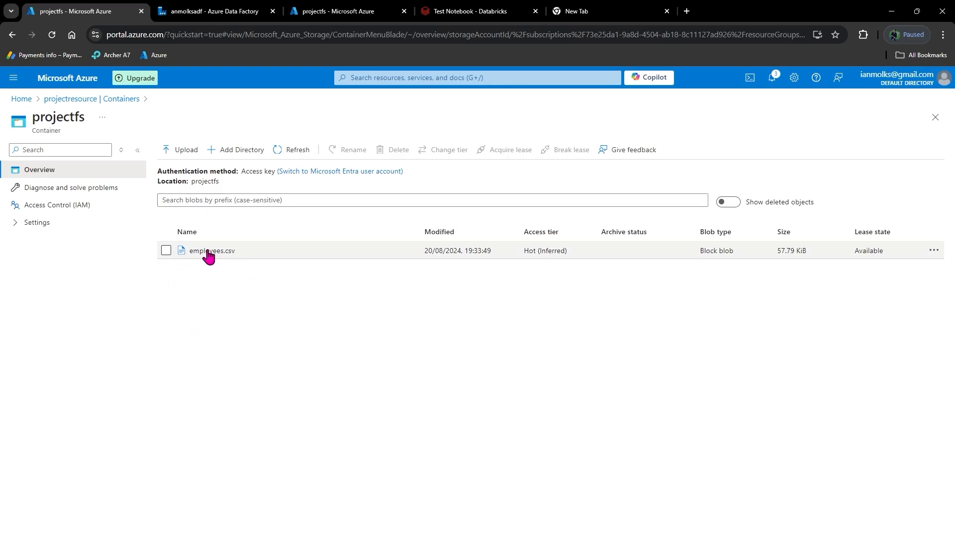
# Step: Create a new pipeline in Data Factory and name it GetDataFromOnPrem
pyautogui.click(210, 14)
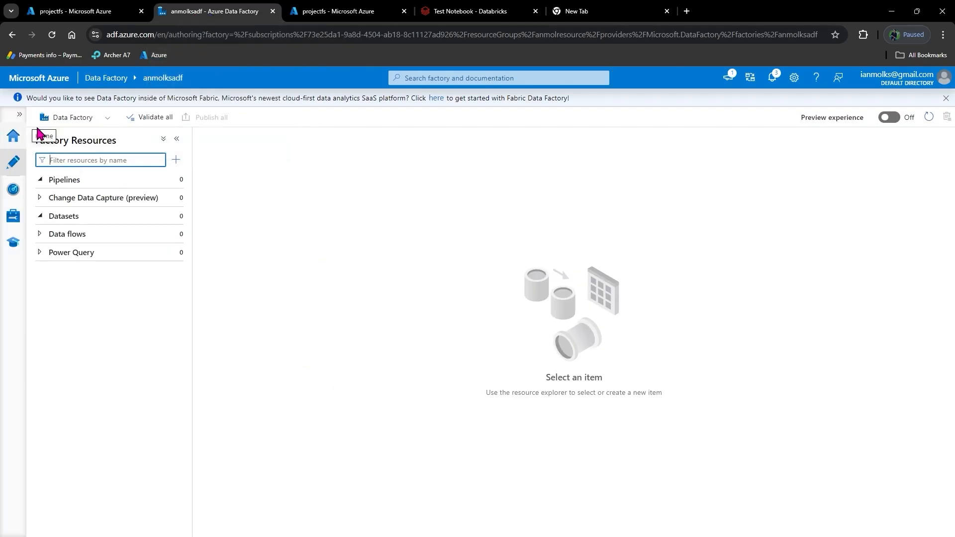
pyautogui.click(174, 179)
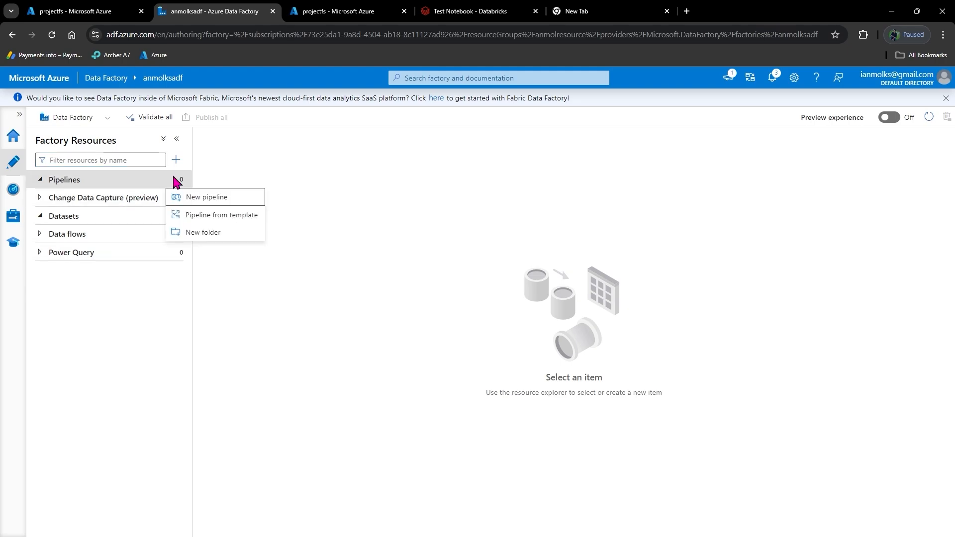
pyautogui.click(217, 198)
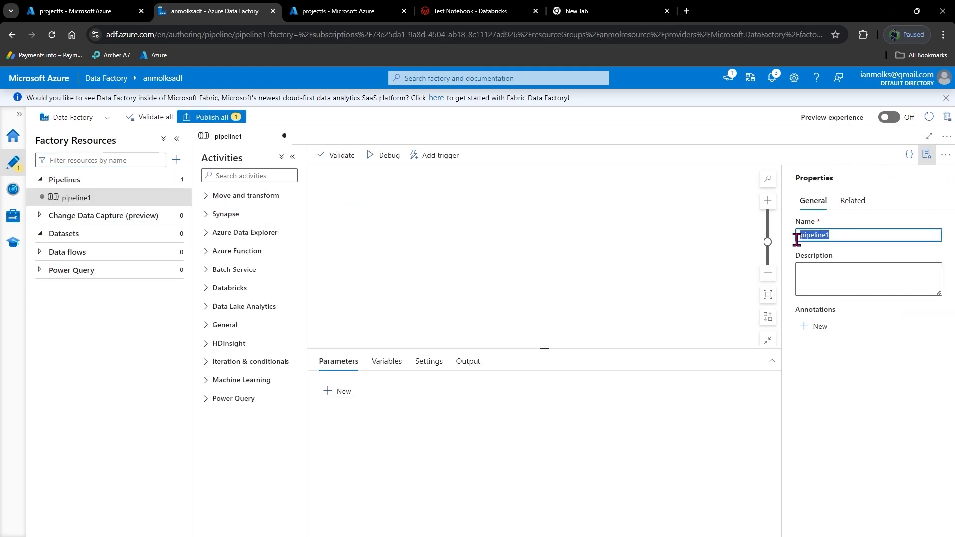
pyautogui.write('GetDataFrom')
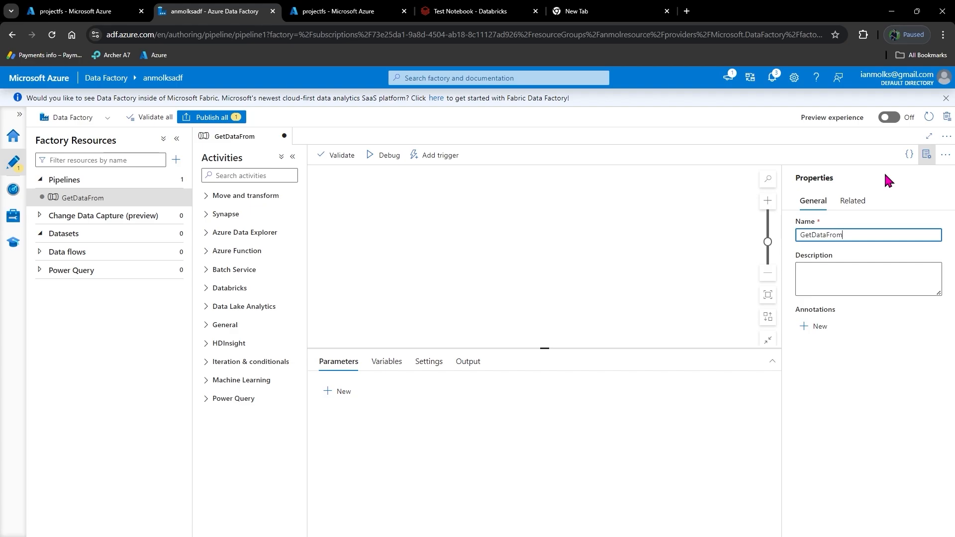
pyautogui.write('OnPrem')
# Step: Add a Copy data activity to the pipeline canvas
pyautogui.click(240, 177)
pyautogui.write('copy')
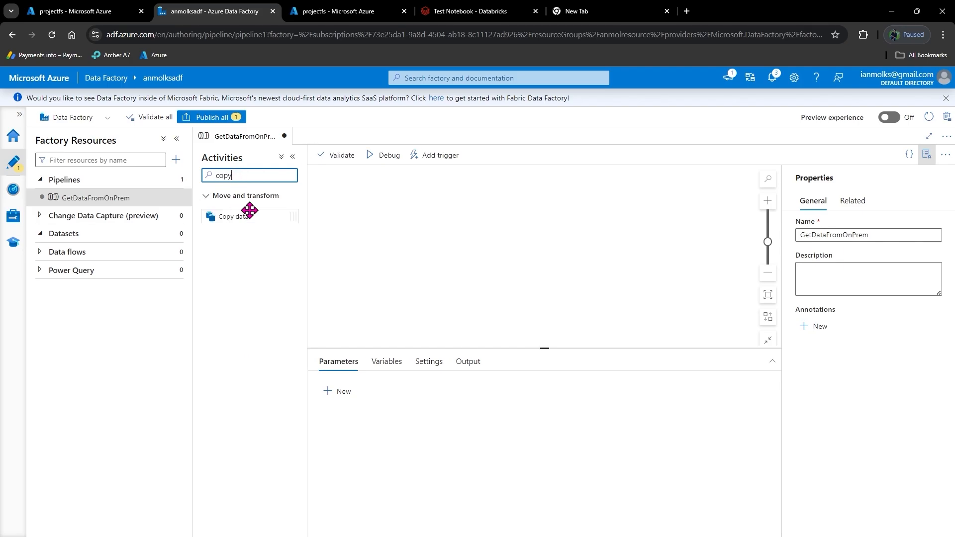
pyautogui.moveTo(249, 209); pyautogui.dragTo(438, 219)
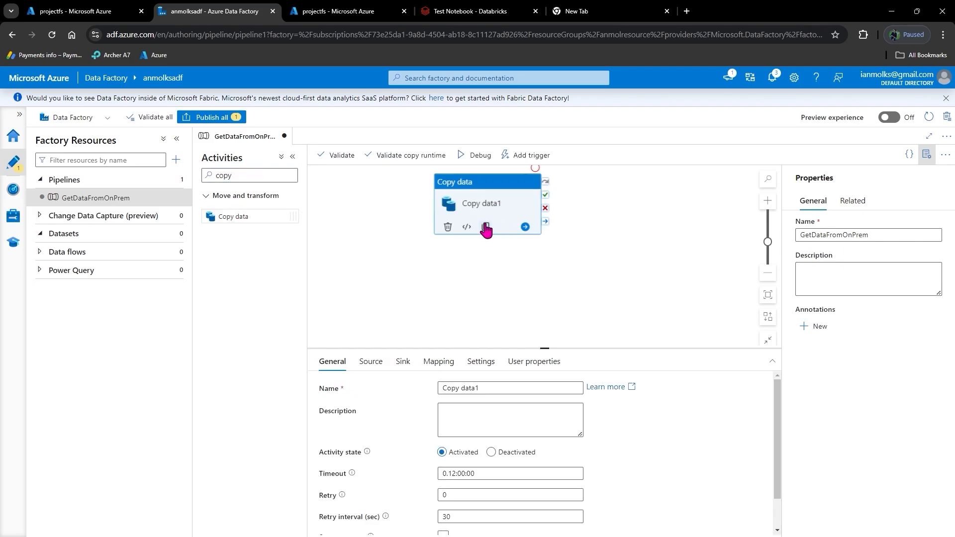
# Step: Create a new source dataset using the File system data store and DelimitedText format
pyautogui.click(386, 366)
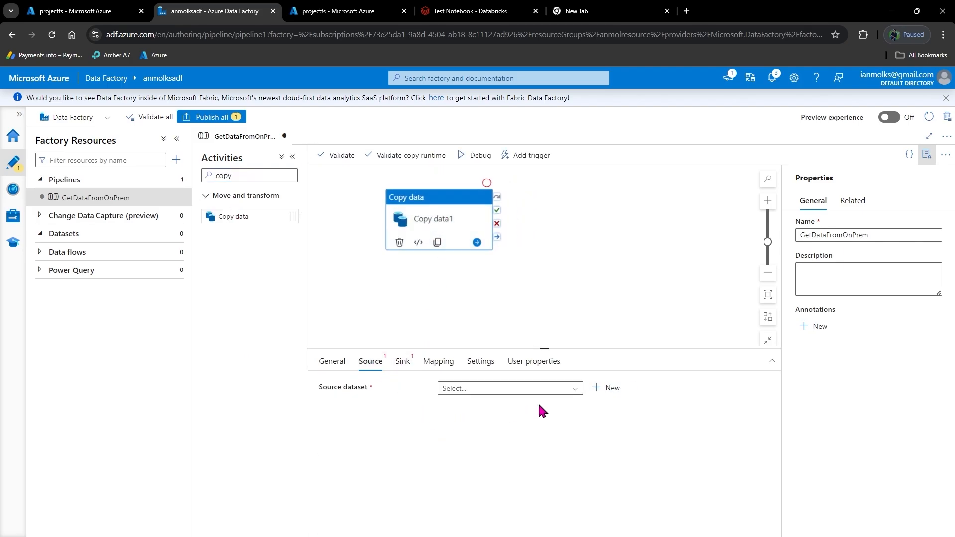
pyautogui.click(608, 393)
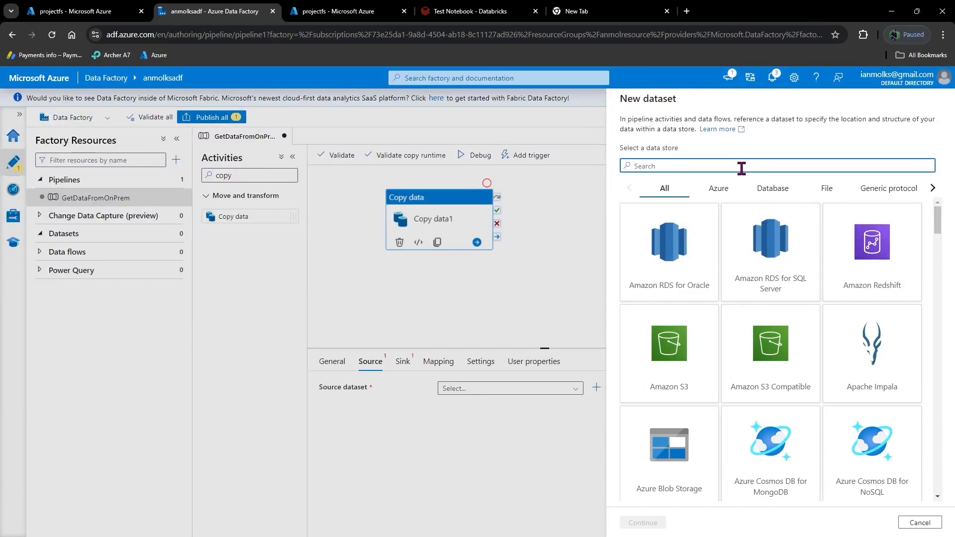
pyautogui.write('file')
pyautogui.click(776, 248)
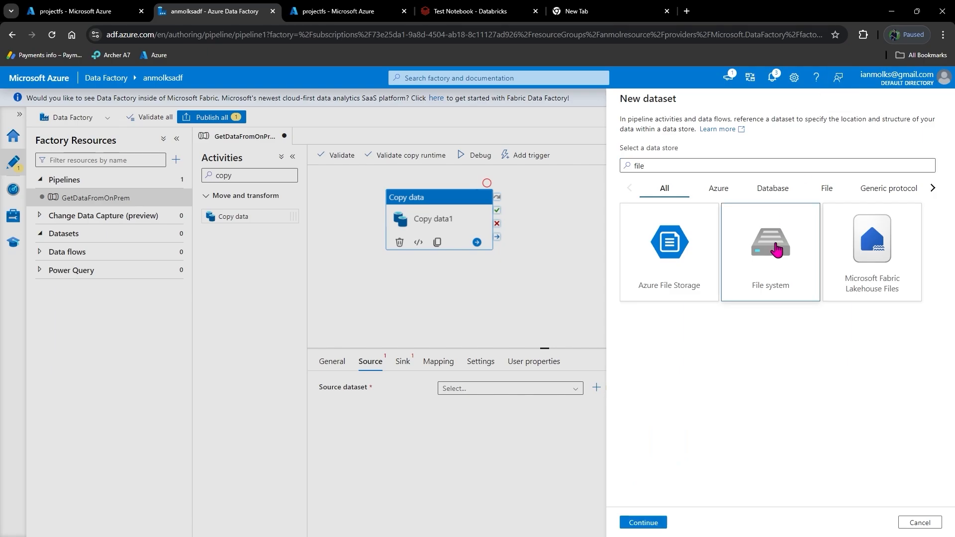
pyautogui.click(659, 522)
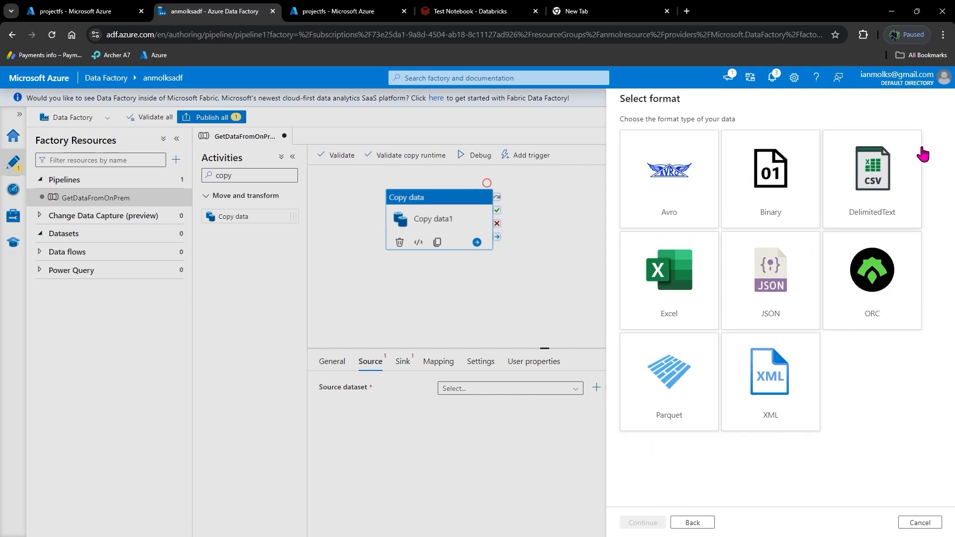
pyautogui.click(874, 189)
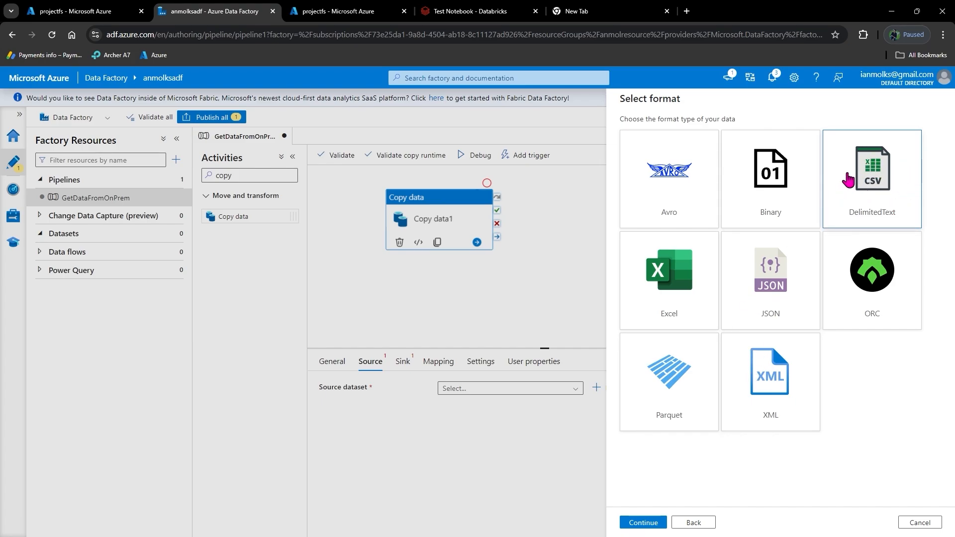
pyautogui.click(641, 523)
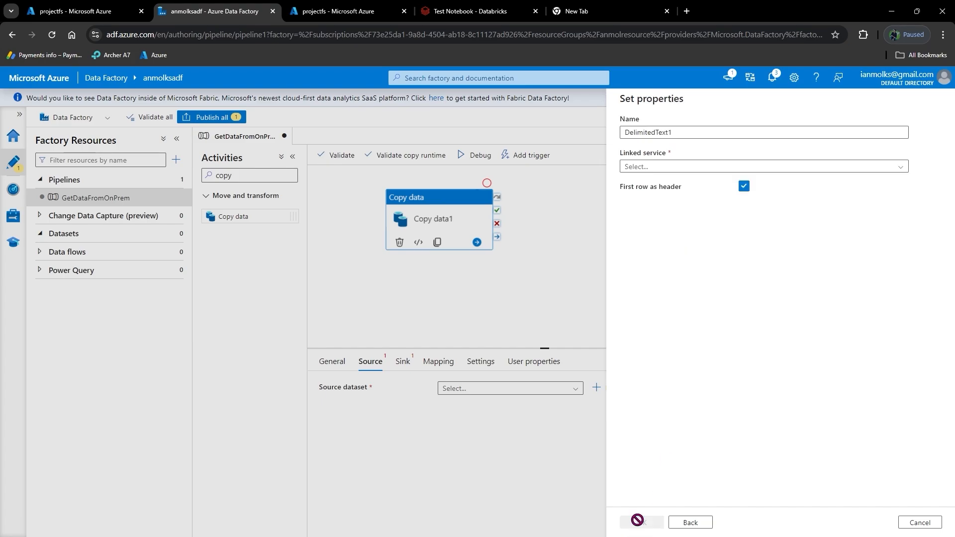
# Step: Set the dataset's linked service to FileServer1 and open the file path browser
pyautogui.click(898, 167)
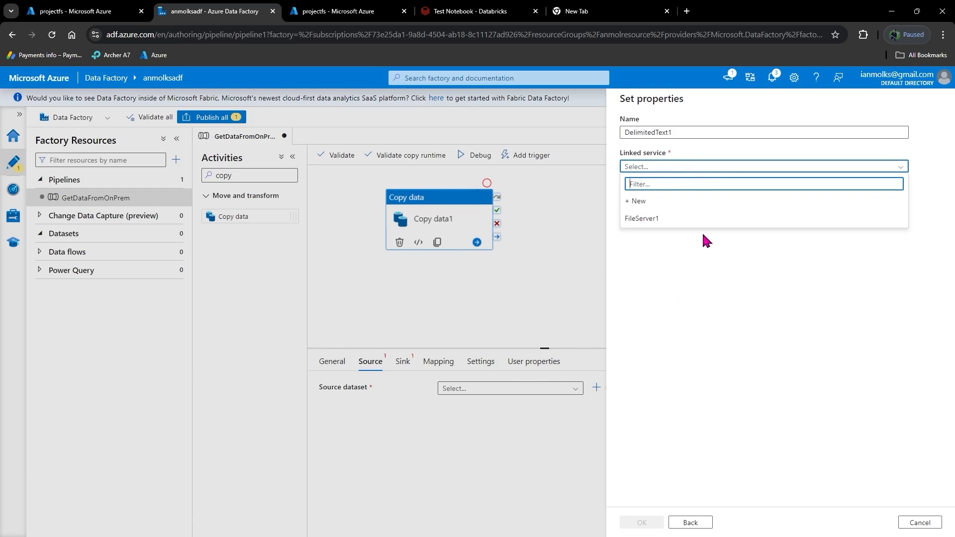
pyautogui.click(709, 219)
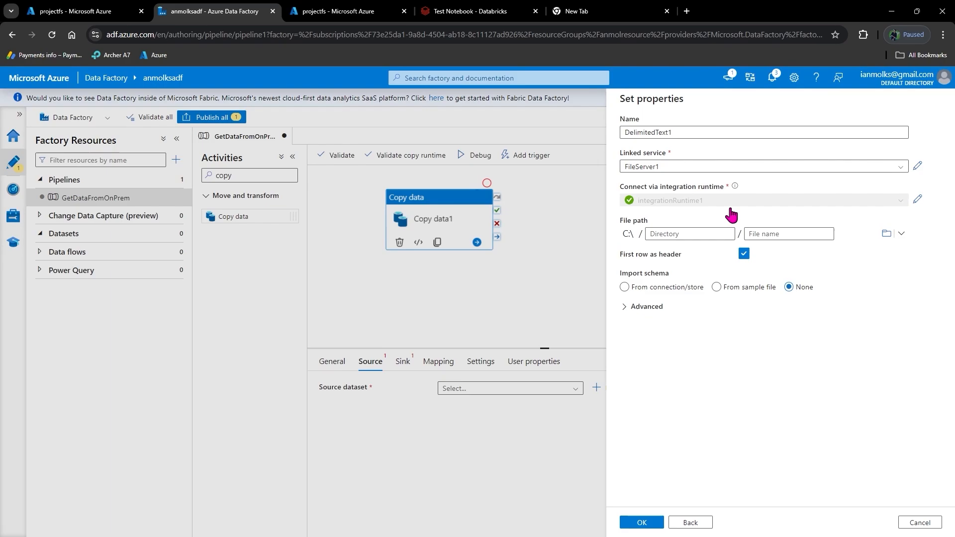
pyautogui.click(886, 233)
# Step: Browse into the Users folder and then the user's profile folder
pyautogui.scroll(-4, 688, 218)
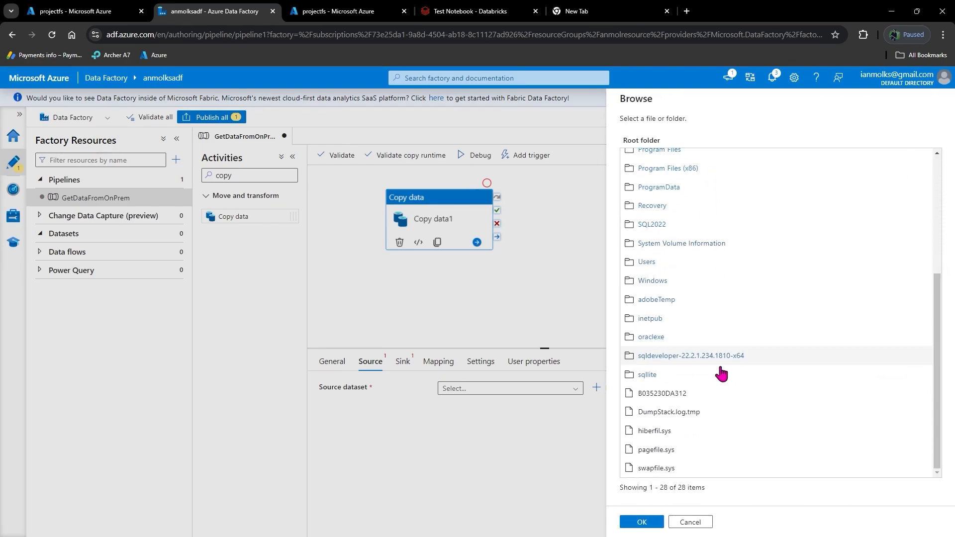
pyautogui.scroll(1, 663, 375)
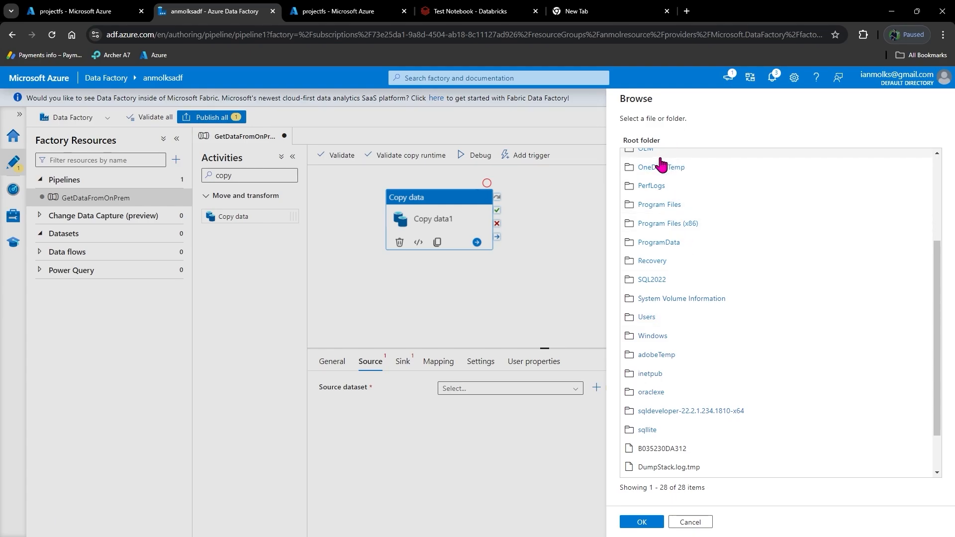
pyautogui.click(672, 323)
pyautogui.click(647, 317)
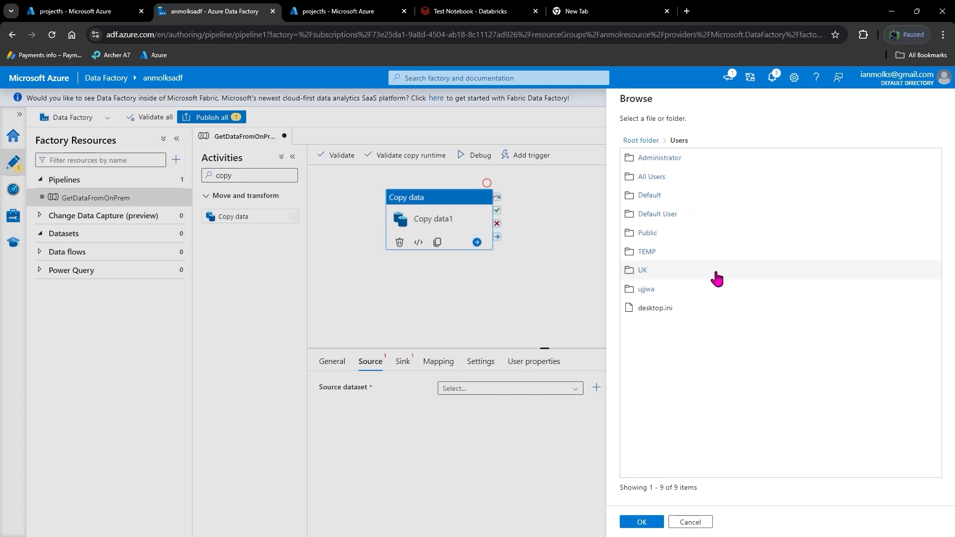
pyautogui.click(670, 294)
pyautogui.click(647, 290)
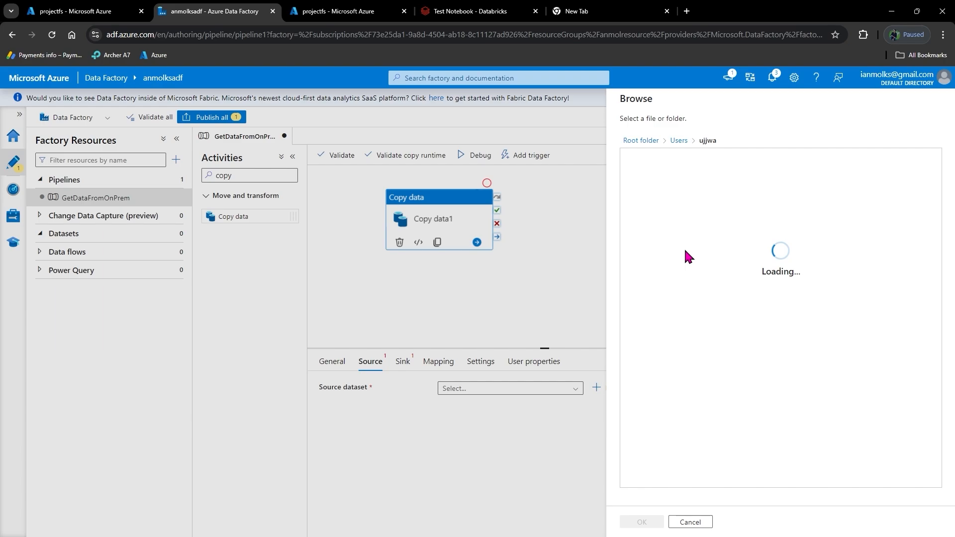
# Step: Open the Downloads folder inside the user's profile folder
pyautogui.scroll(-10, 746, 347)
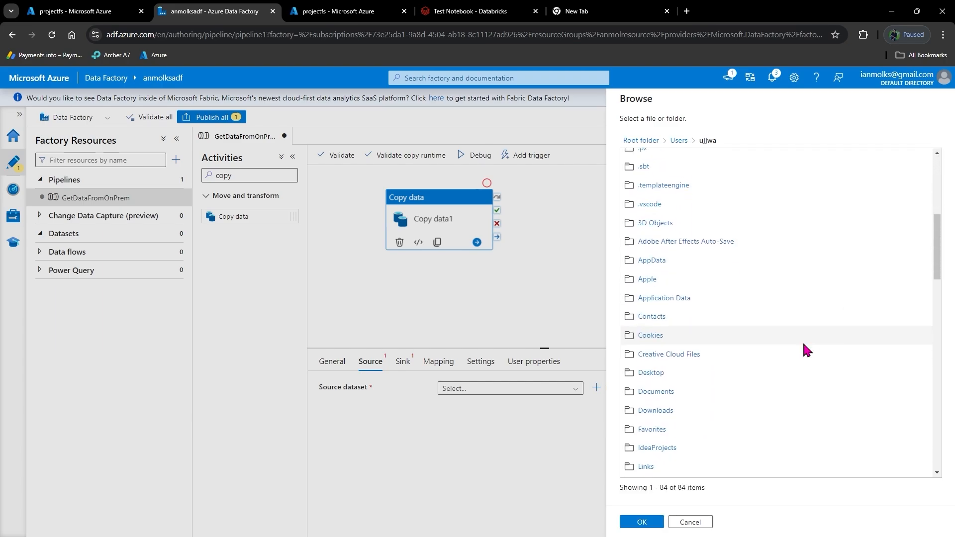
pyautogui.scroll(-9, 671, 370)
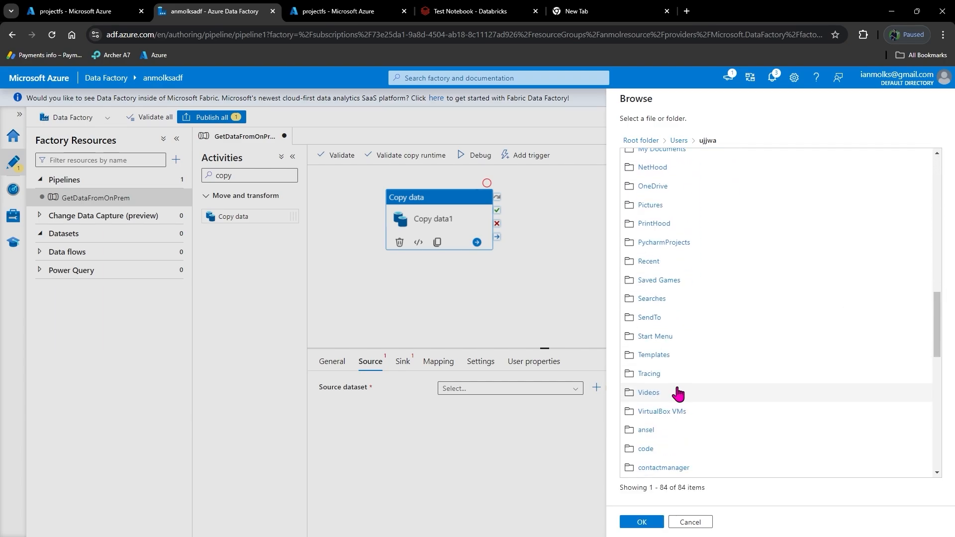
pyautogui.scroll(8, 745, 320)
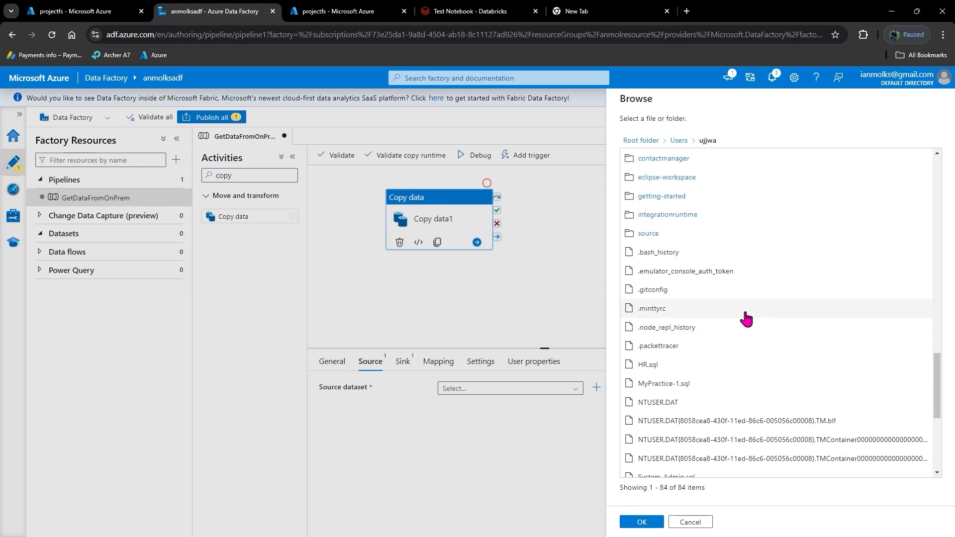
pyautogui.scroll(4, 690, 273)
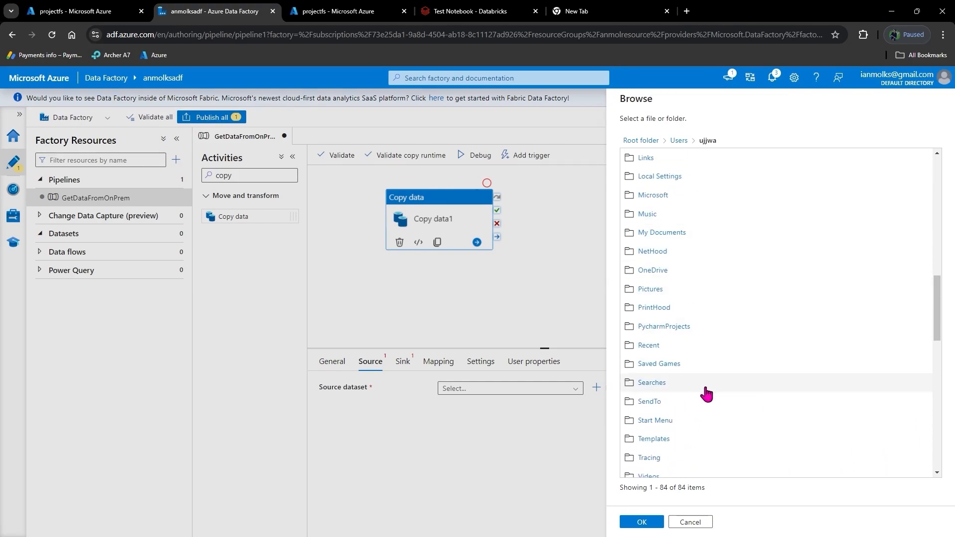
pyautogui.scroll(-2, 706, 387)
pyautogui.scroll(3, 705, 397)
pyautogui.scroll(10, 711, 228)
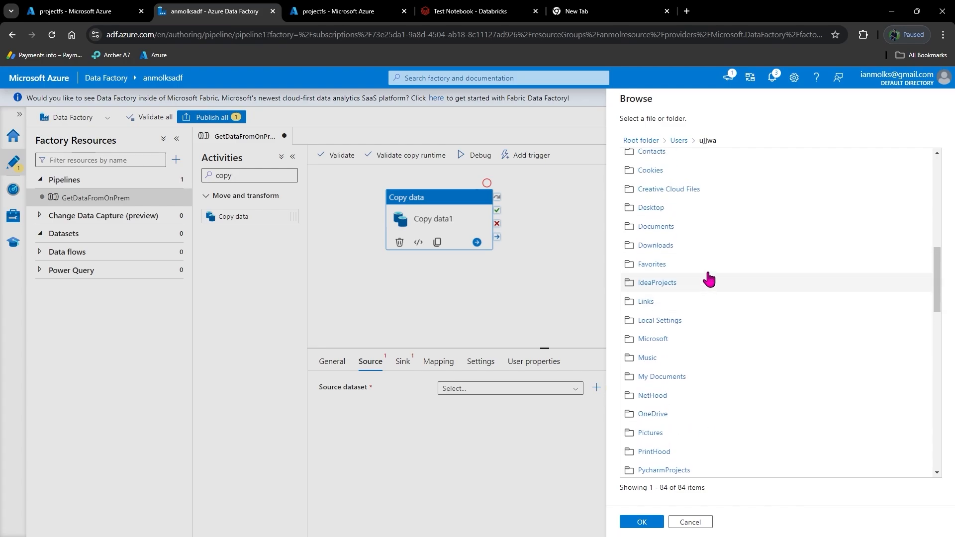
pyautogui.scroll(-10, 735, 399)
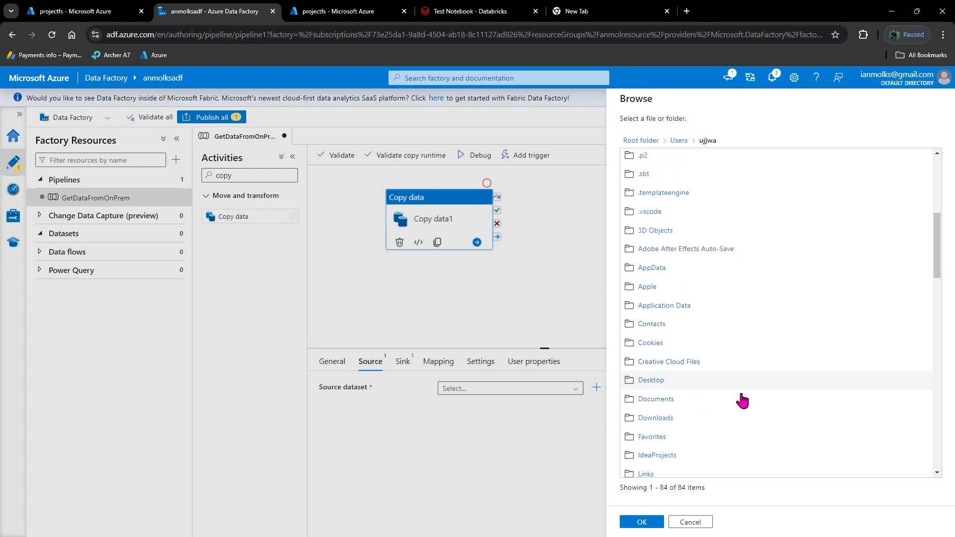
pyautogui.doubleClick(653, 396)
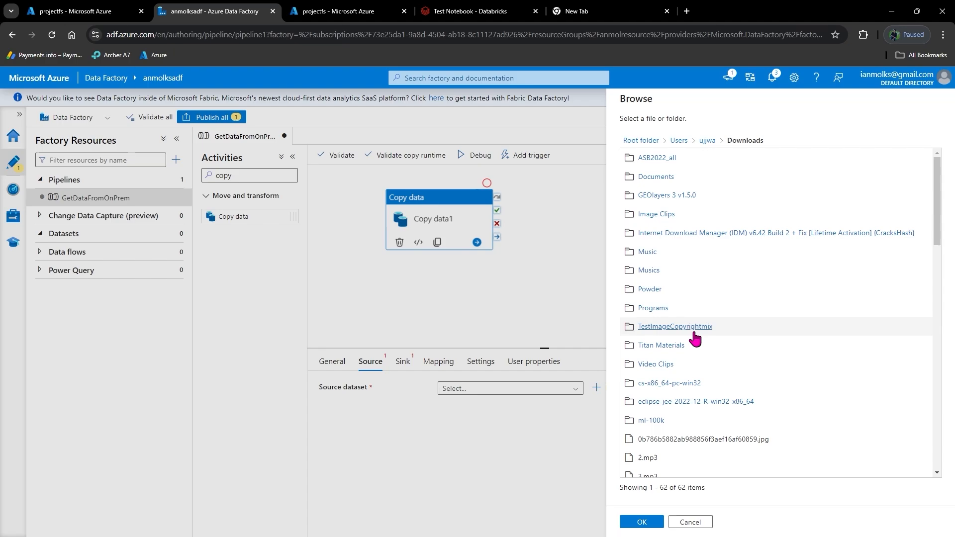
# Step: Choose Saless.csv in the Downloads folder as the source file and confirm the source dataset
pyautogui.scroll(-1, 840, 319)
pyautogui.scroll(1, 835, 299)
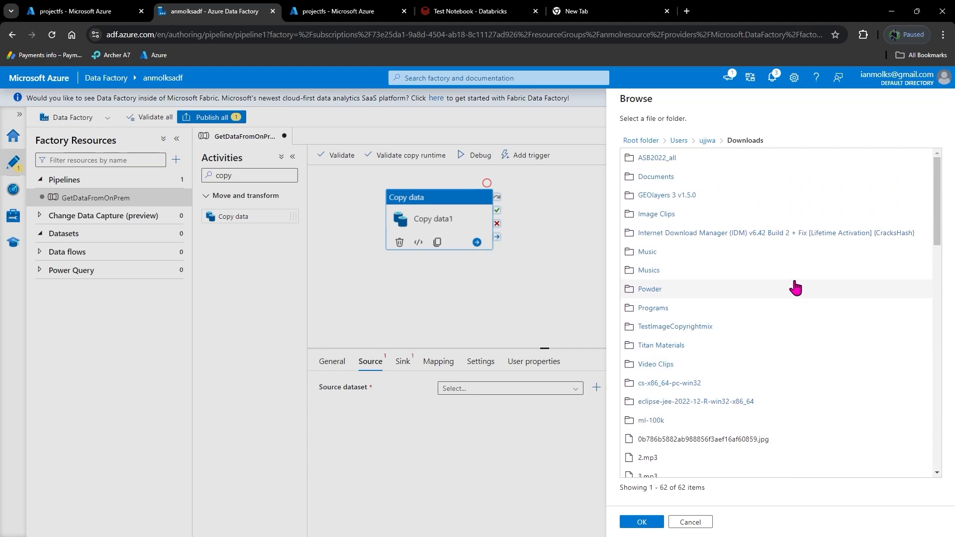
pyautogui.scroll(-2, 816, 199)
pyautogui.scroll(-6, 725, 291)
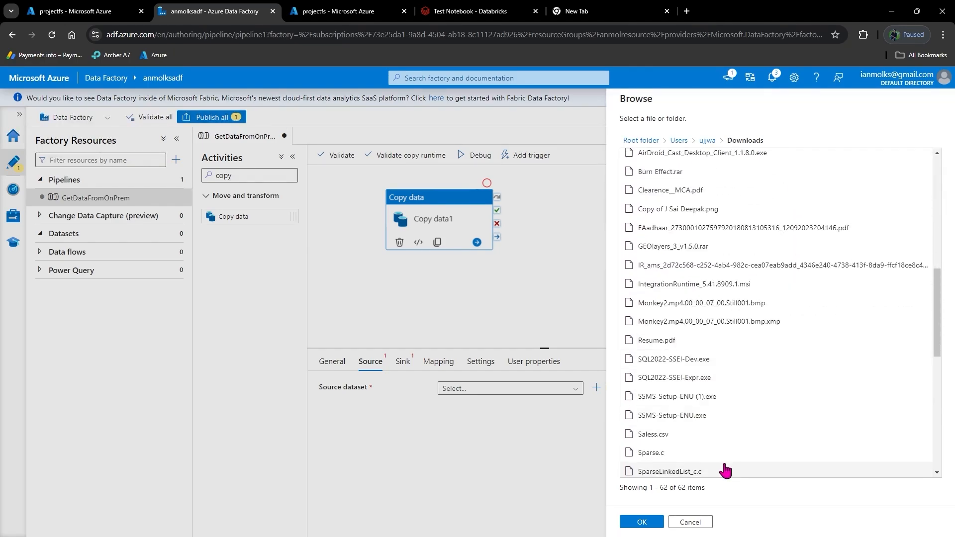
pyautogui.click(694, 440)
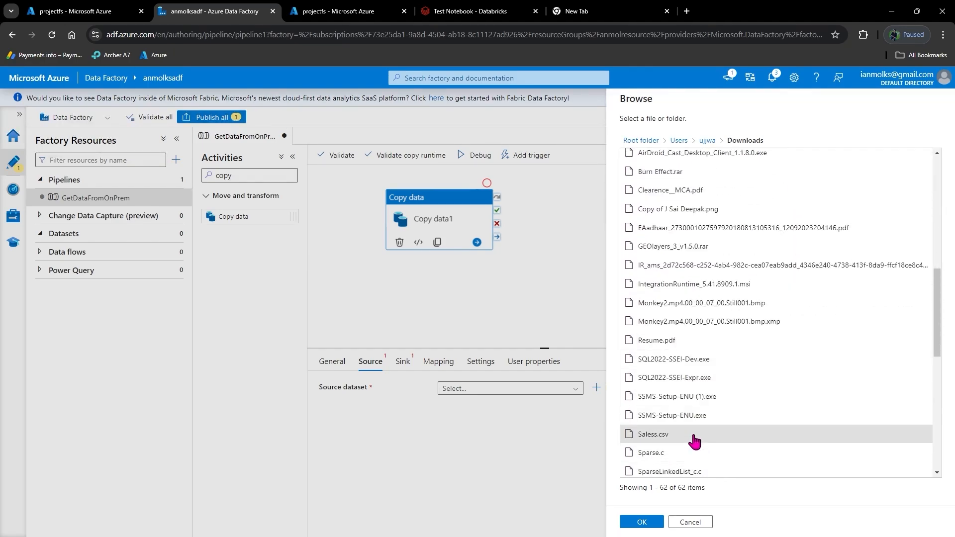
pyautogui.click(642, 522)
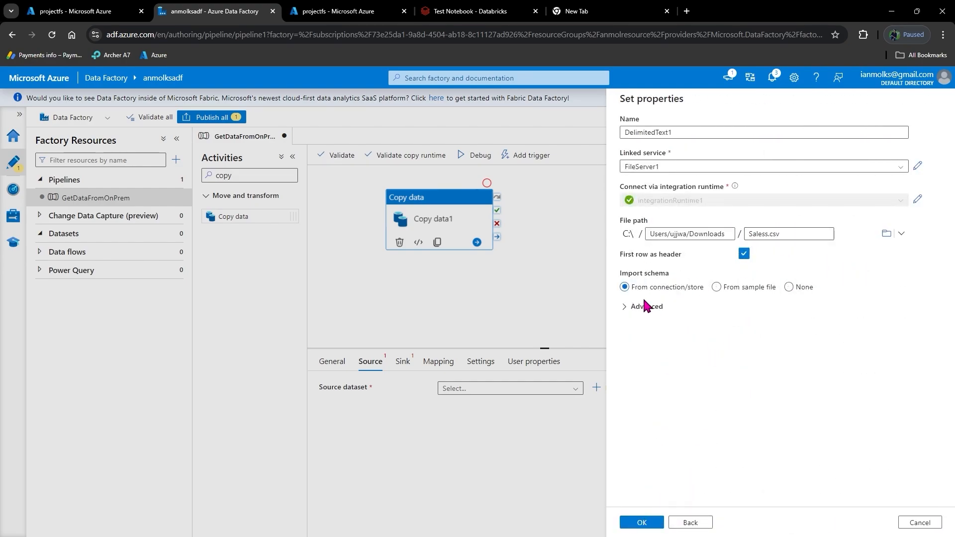
pyautogui.click(643, 522)
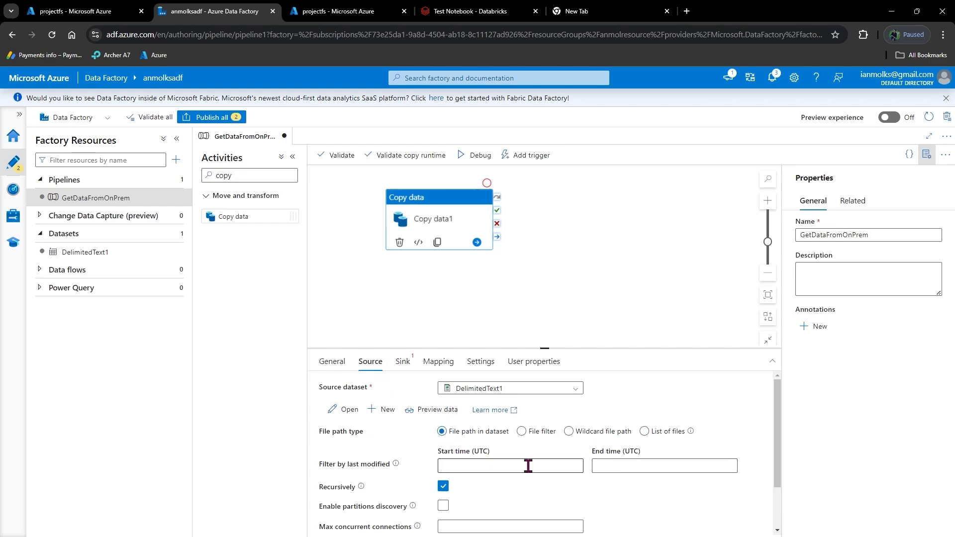
# Step: Create a new sink dataset using Azure Data Lake Storage Gen2 and the DelimitedText format
pyautogui.click(404, 363)
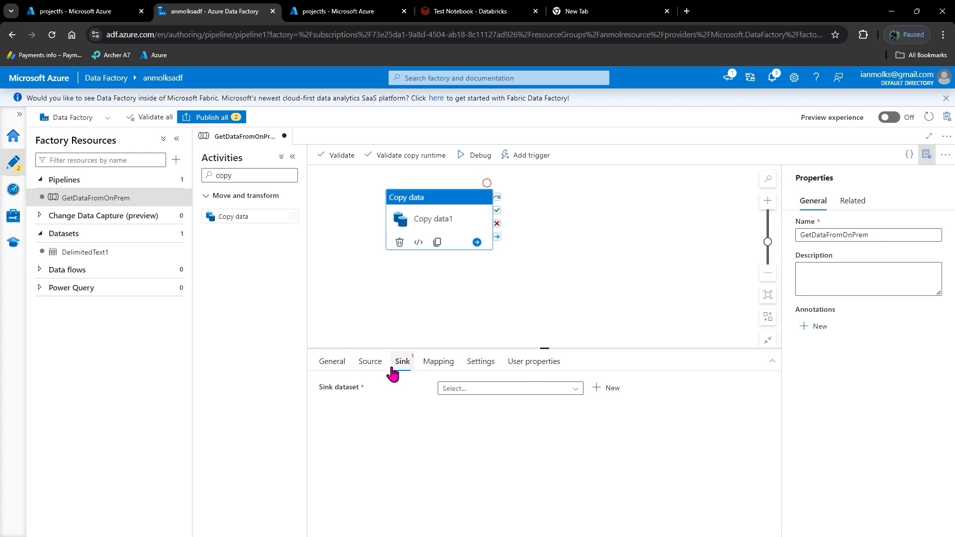
pyautogui.click(602, 390)
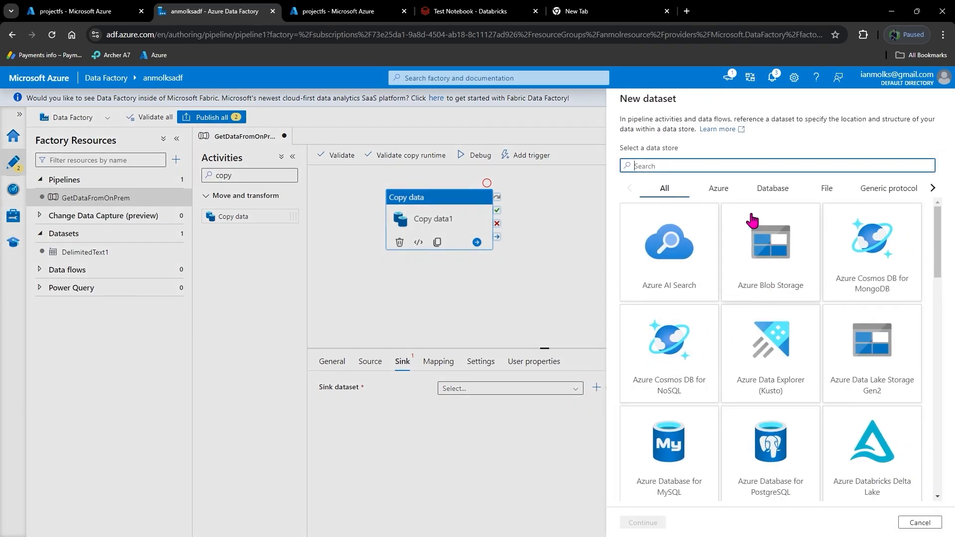
pyautogui.scroll(-2, 846, 318)
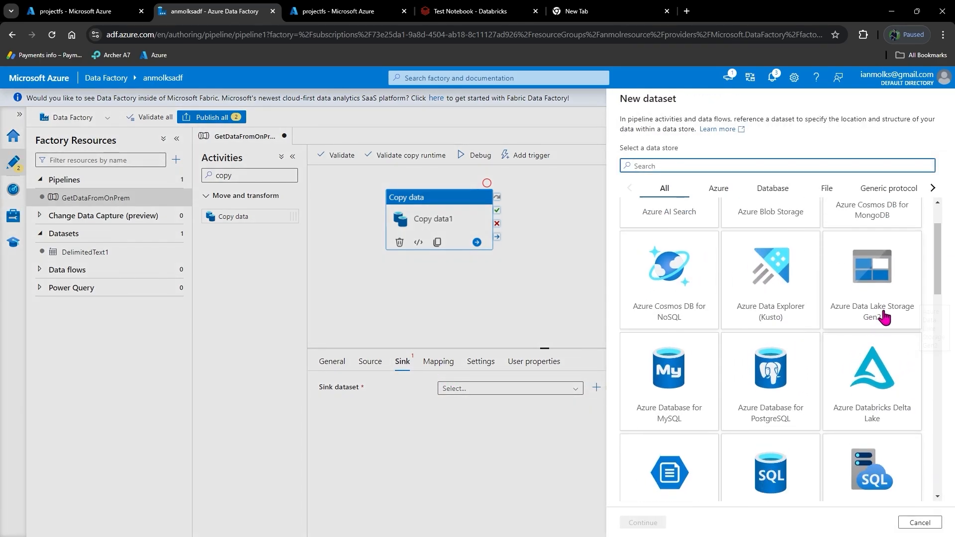
pyautogui.click(883, 291)
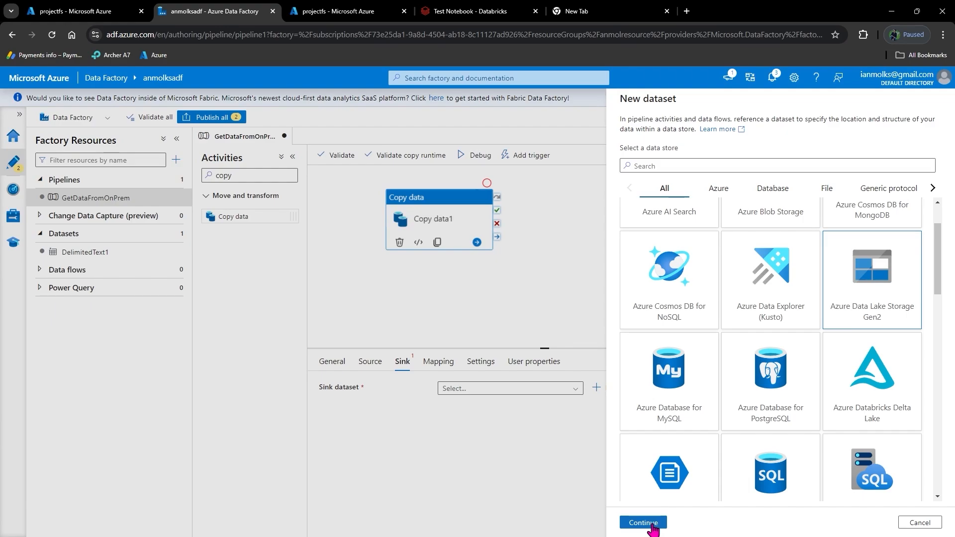
pyautogui.click(77, 12)
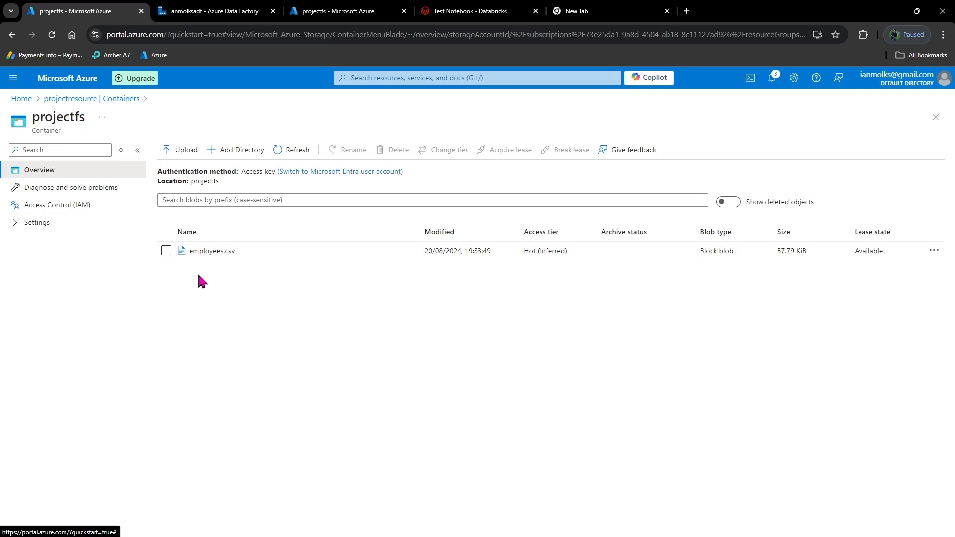
pyautogui.click(232, 14)
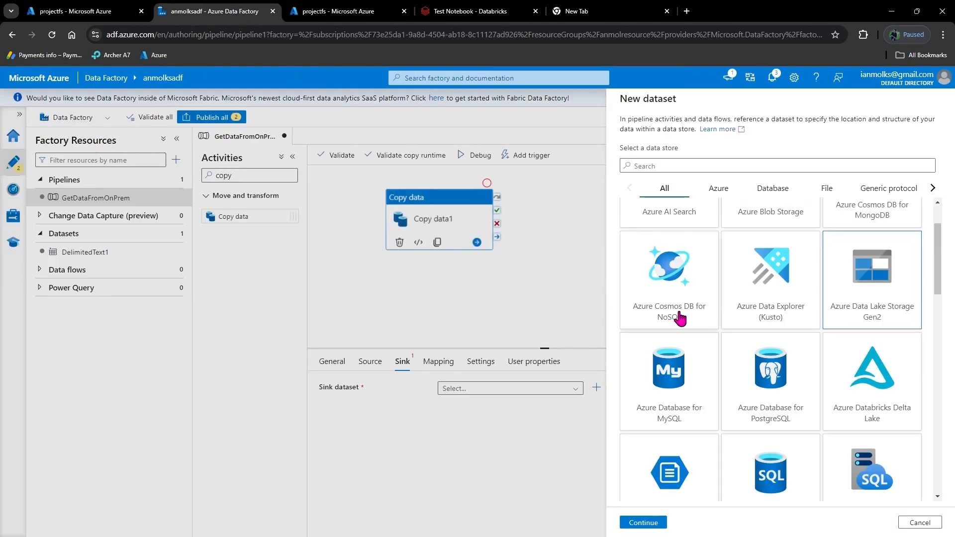
pyautogui.doubleClick(849, 289)
pyautogui.click(870, 198)
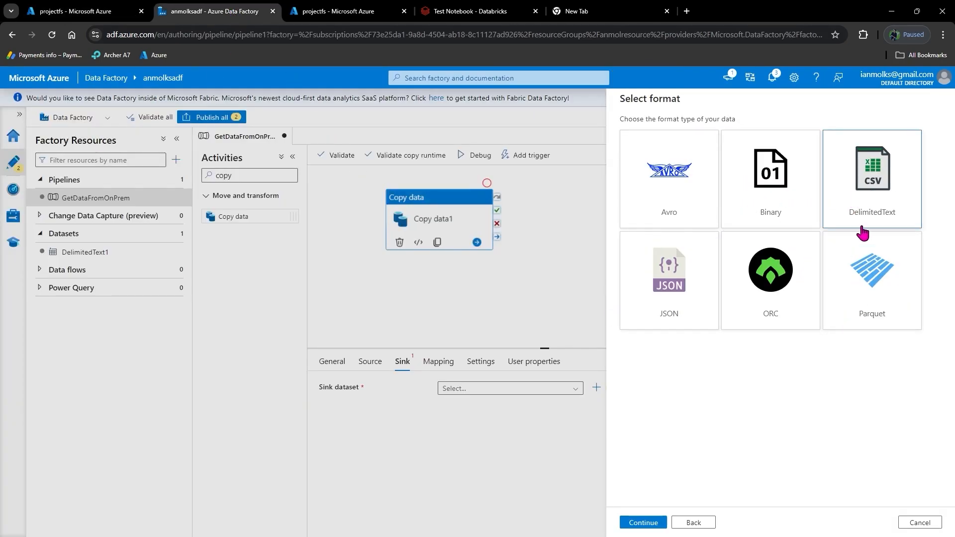
pyautogui.click(642, 522)
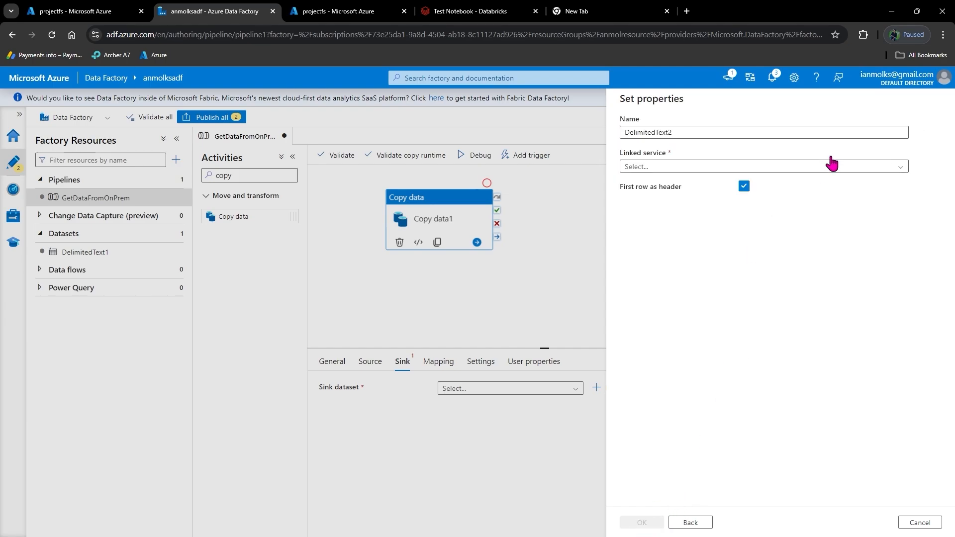
# Step: Create a new ADLS Gen2 linked service on the Free Trial subscription and projectresource storage account, testing the connection
pyautogui.click(771, 164)
pyautogui.click(685, 208)
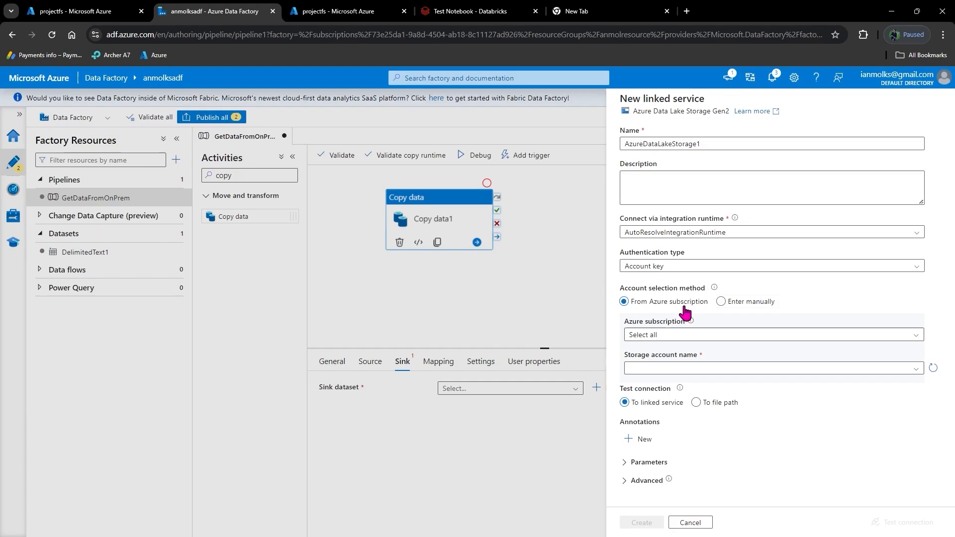
pyautogui.click(714, 335)
pyautogui.click(693, 369)
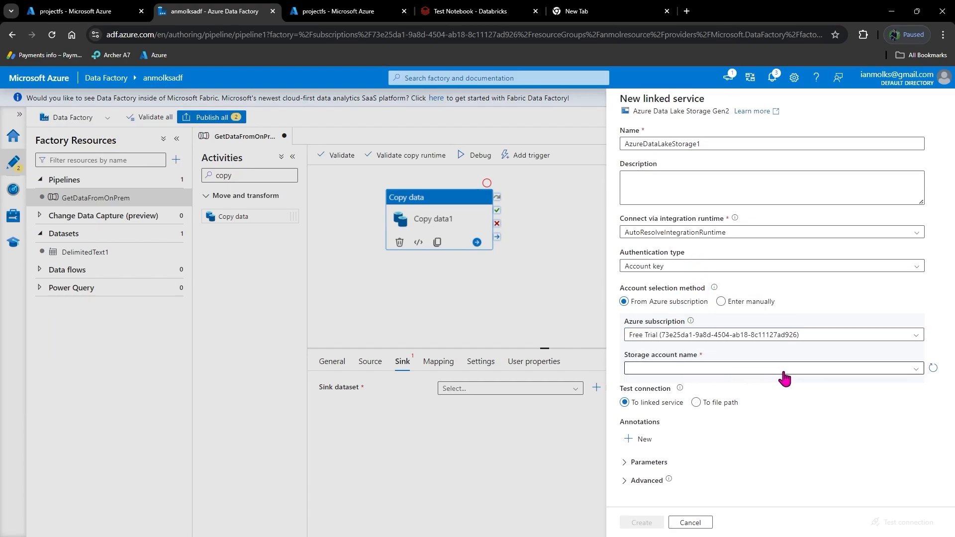
pyautogui.click(744, 369)
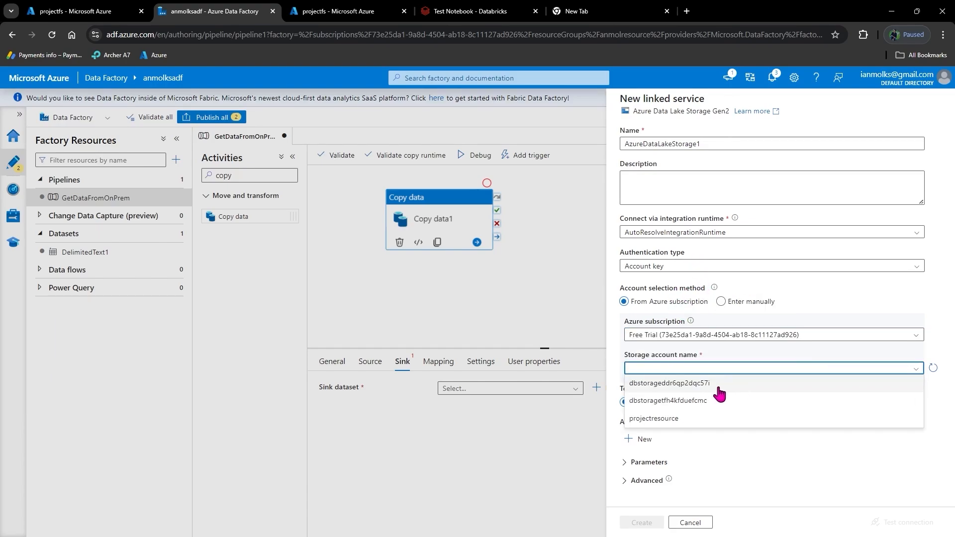
pyautogui.click(715, 424)
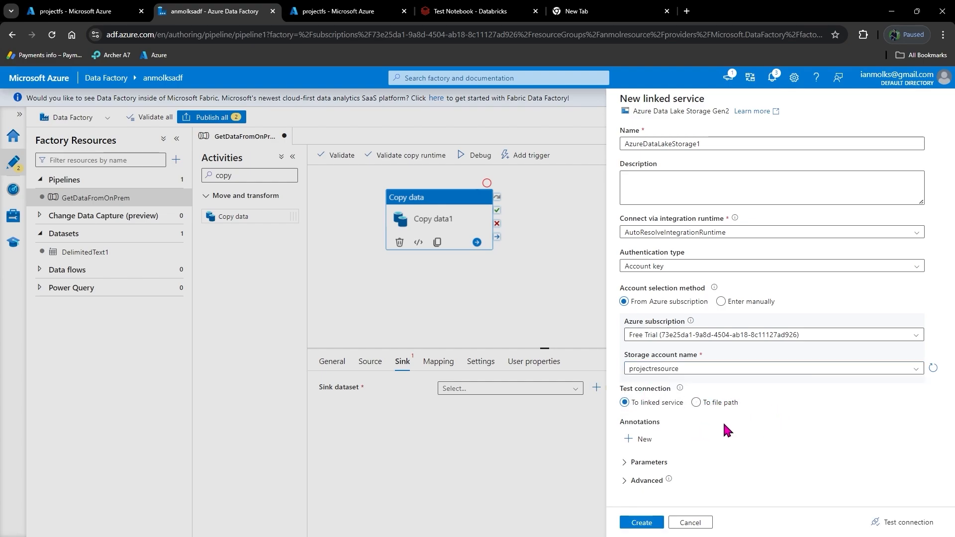
pyautogui.click(904, 521)
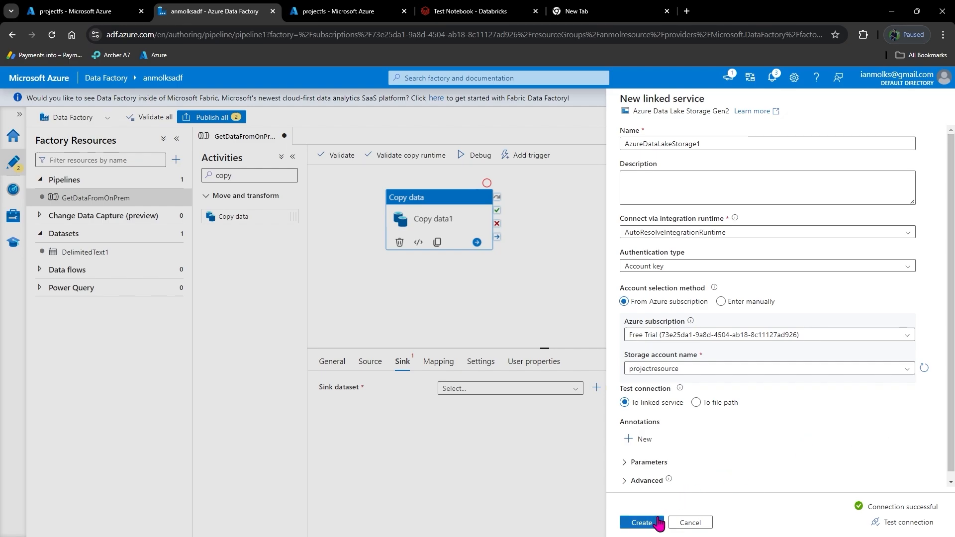
pyautogui.click(646, 523)
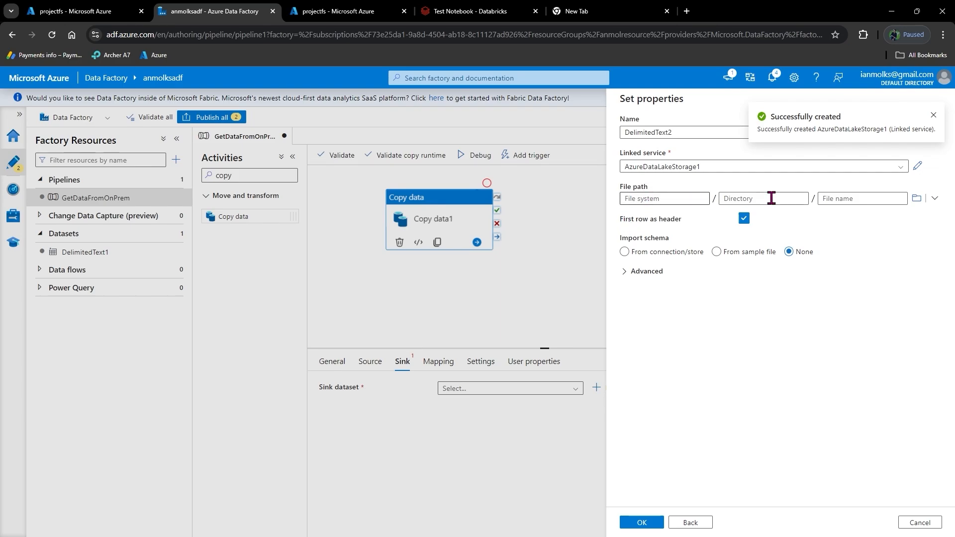
# Step: Set the sink file path to the projectfs container and confirm the sink dataset
pyautogui.click(917, 199)
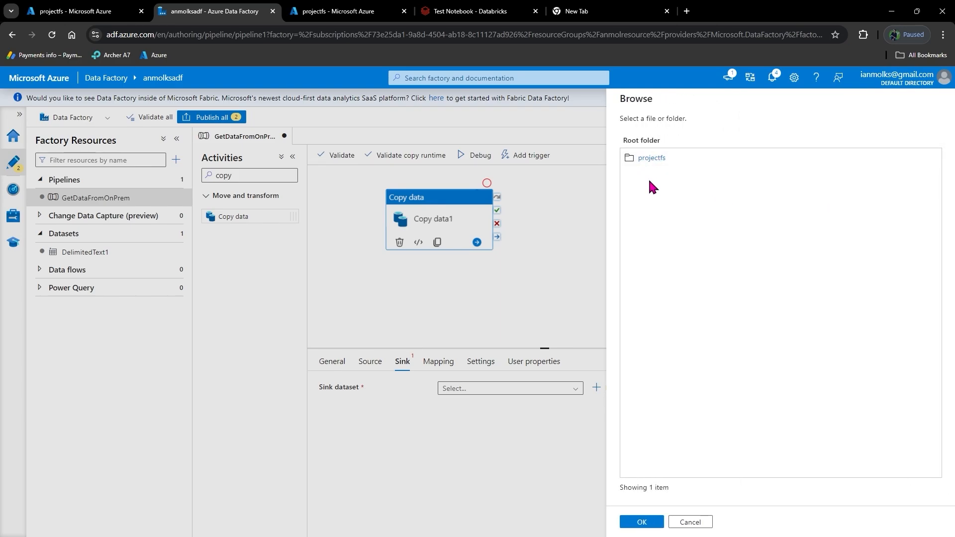
pyautogui.click(649, 159)
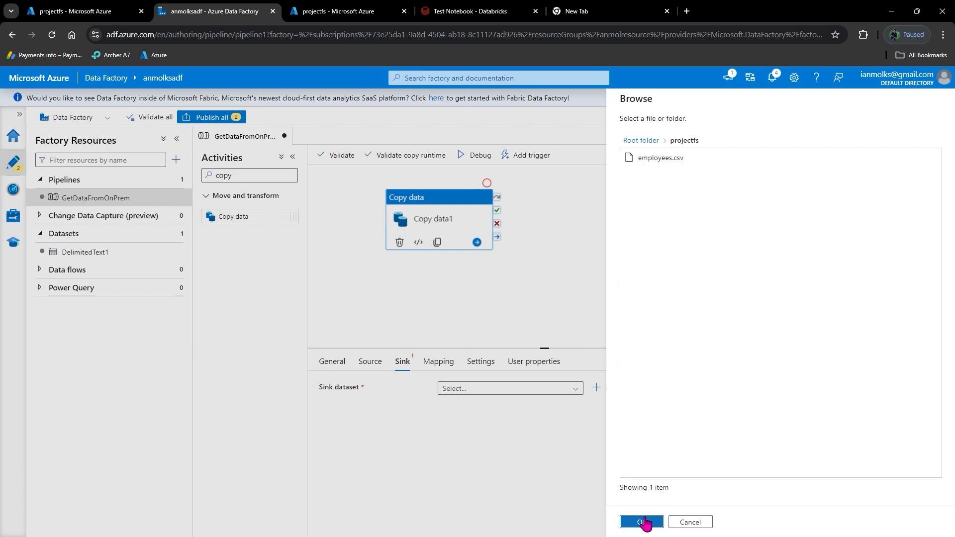
pyautogui.click(644, 520)
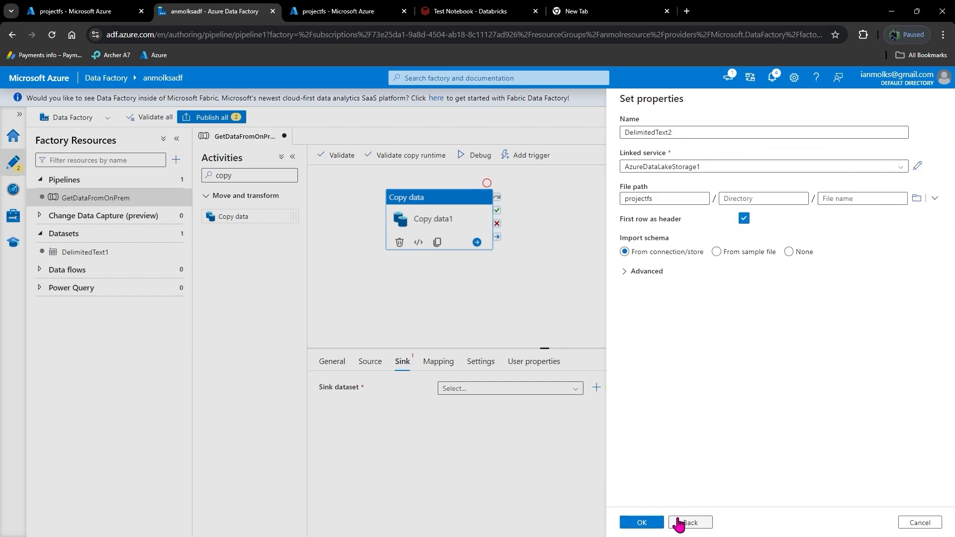
pyautogui.click(654, 522)
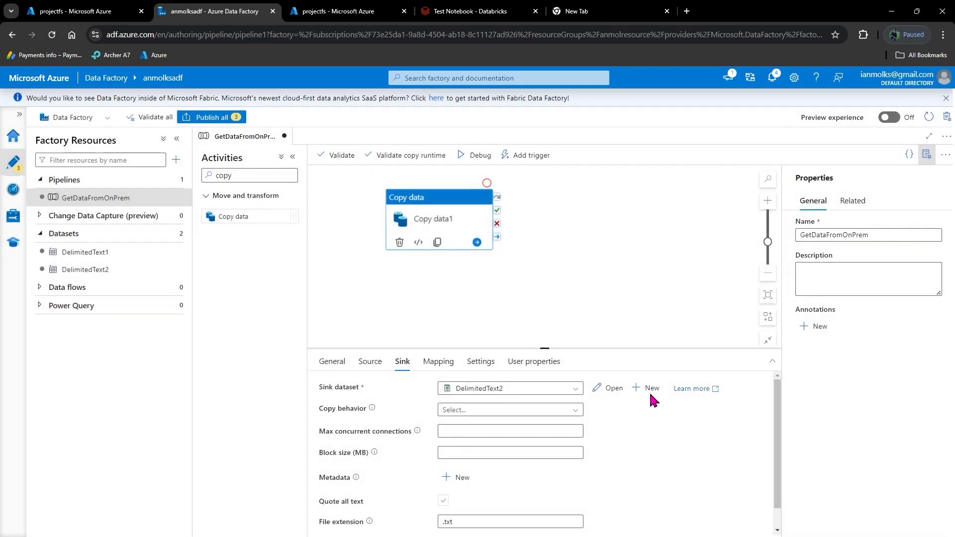
# Step: Review the copy activity's Source and Sink settings and the projectfs container contents
pyautogui.click(368, 363)
pyautogui.click(396, 363)
pyautogui.click(360, 366)
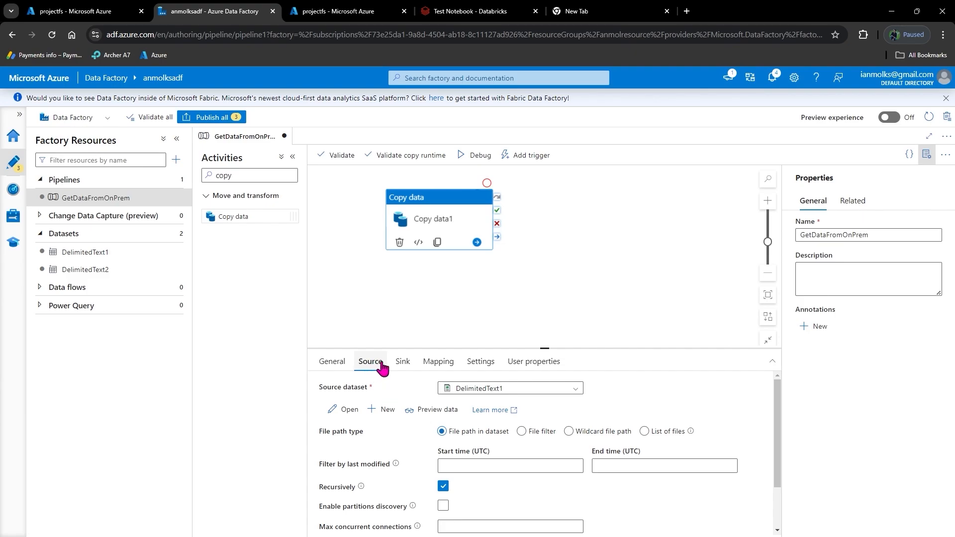
pyautogui.click(401, 368)
pyautogui.click(69, 11)
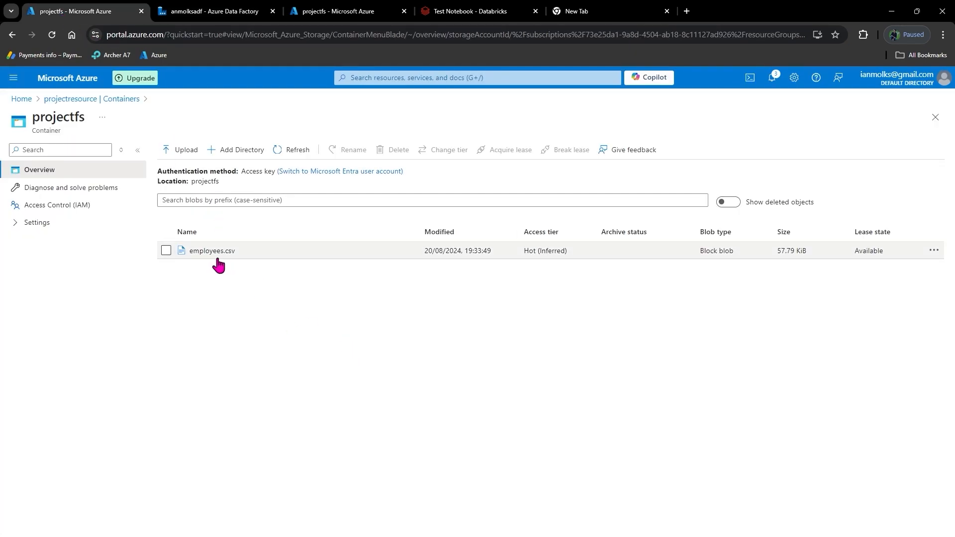
pyautogui.click(329, 11)
pyautogui.click(214, 11)
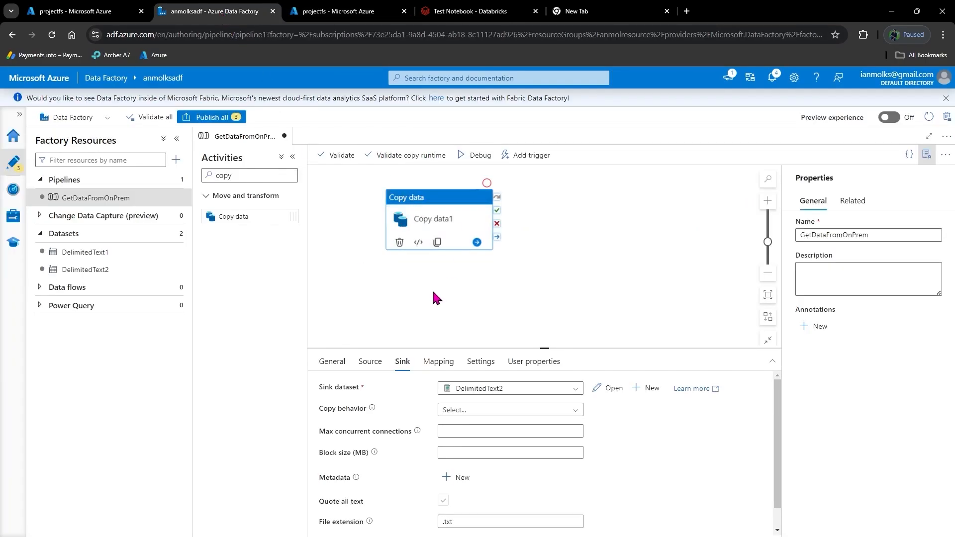
# Step: Run the pipeline in debug mode and check the projectfs container
pyautogui.click(473, 157)
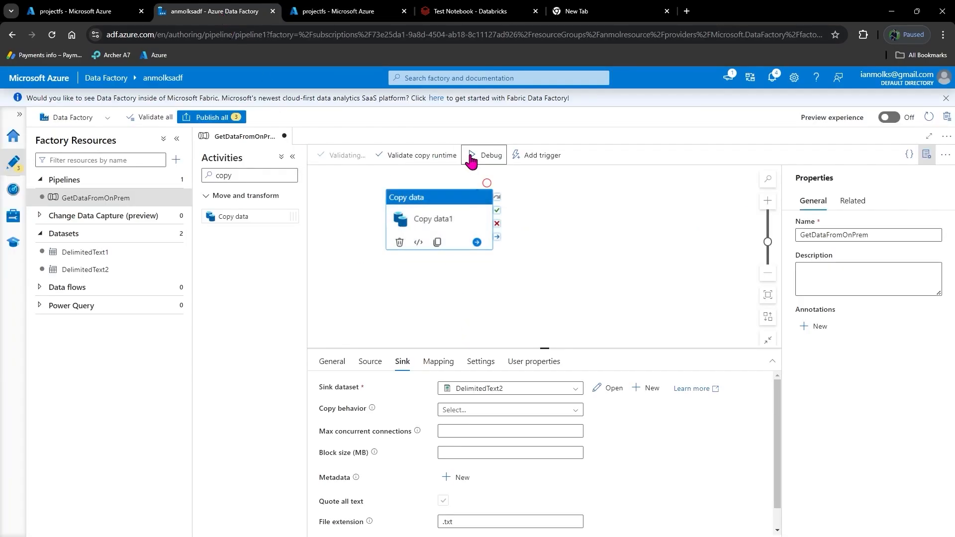
pyautogui.click(738, 266)
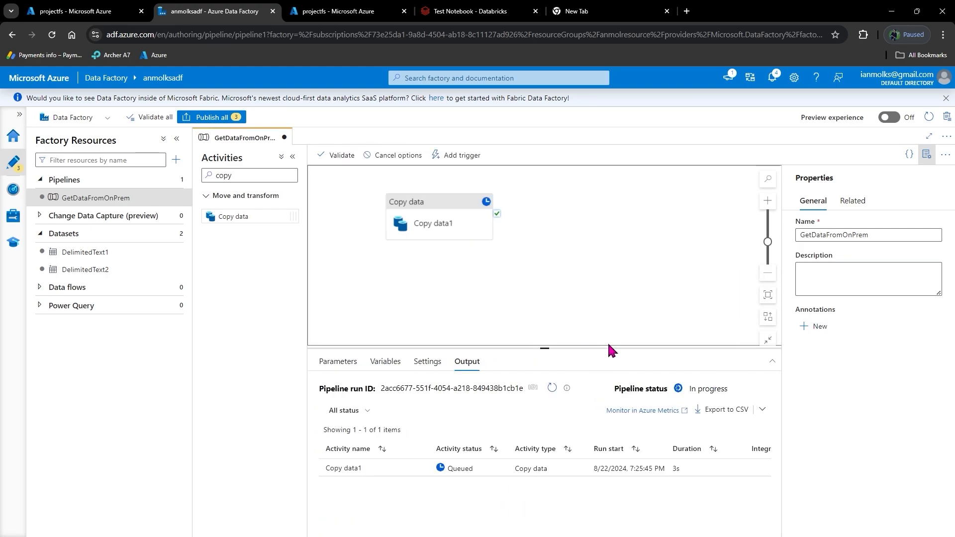
pyautogui.click(91, 11)
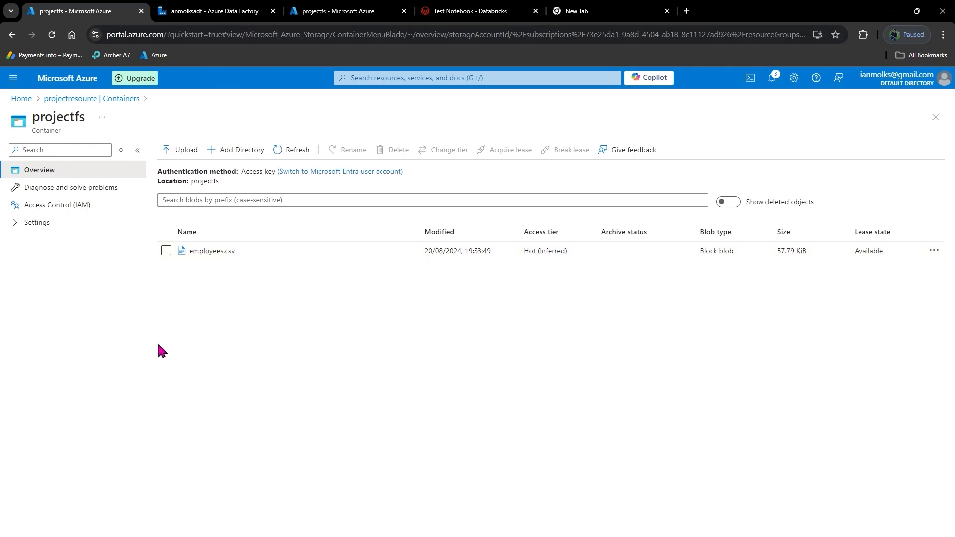
pyautogui.click(214, 11)
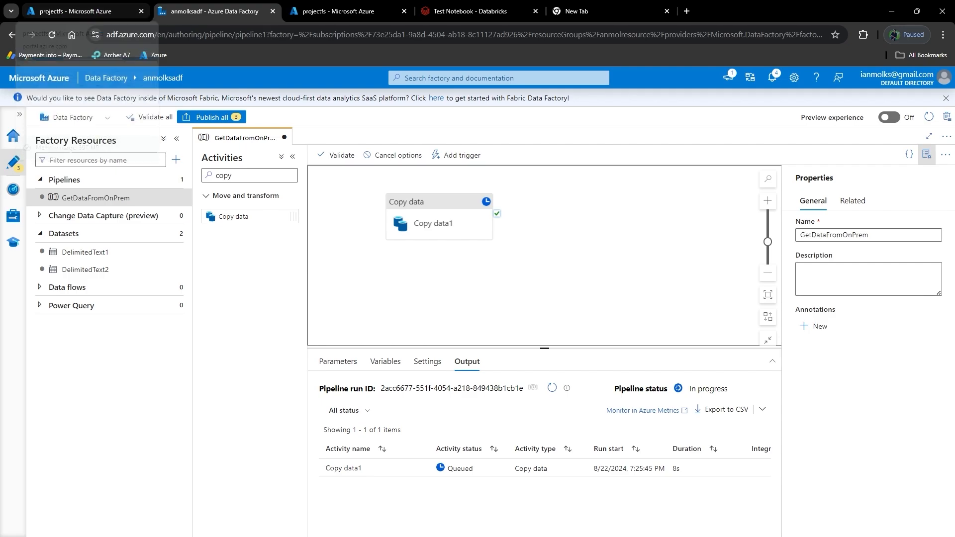
# Step: Review the project agenda notes in Notepad
pyautogui.hotkey('alt', 'Tab')
pyautogui.click(387, 178)
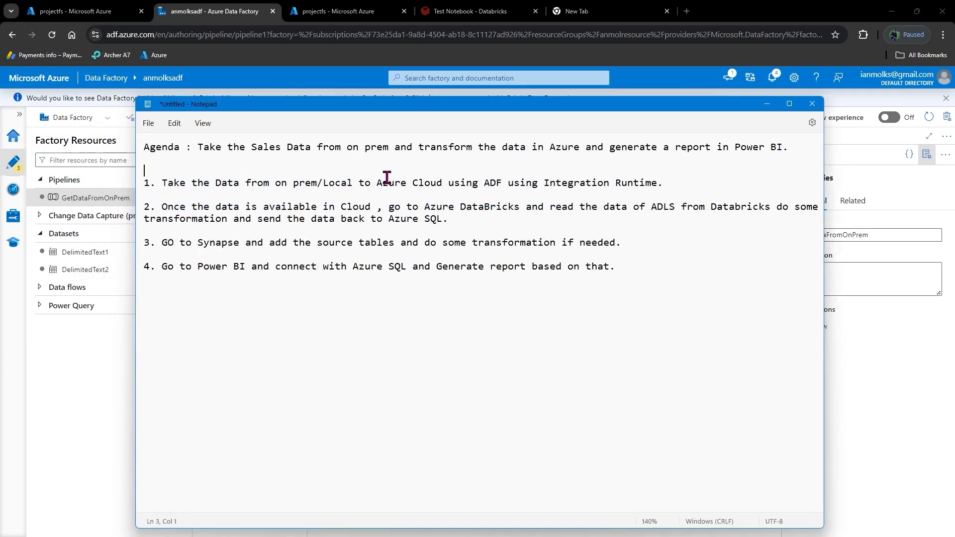
pyautogui.moveTo(425, 209); pyautogui.dragTo(517, 209)
pyautogui.click(471, 209)
pyautogui.moveTo(420, 206); pyautogui.dragTo(674, 209)
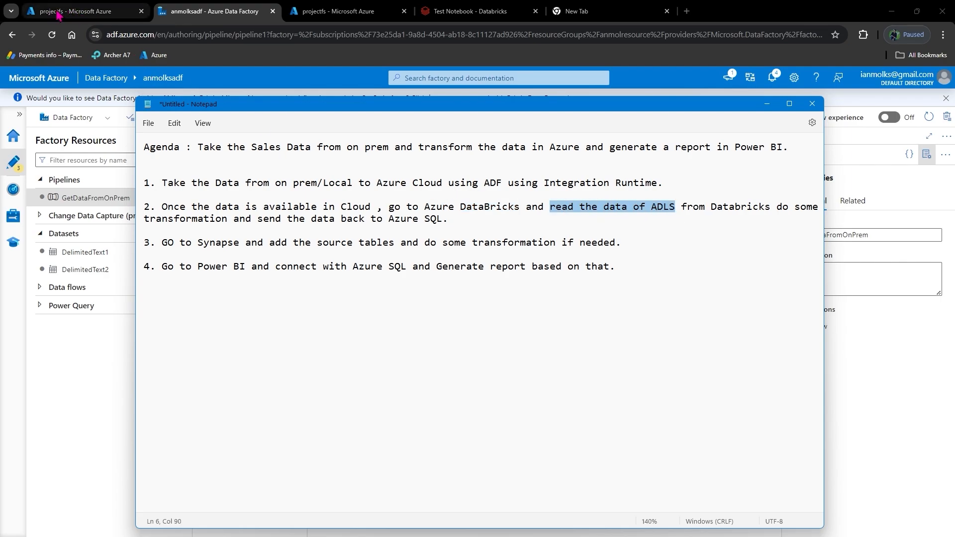
pyautogui.moveTo(694, 208); pyautogui.dragTo(778, 210)
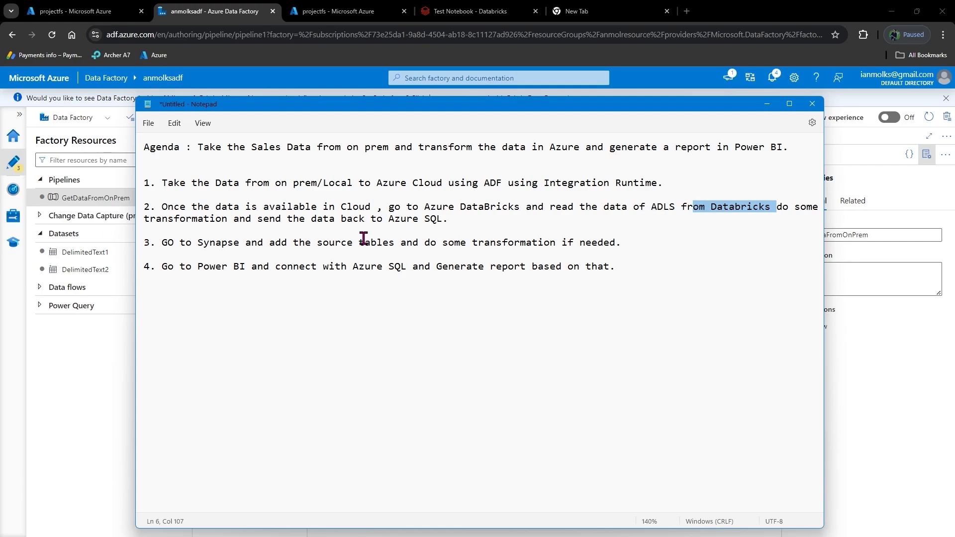
pyautogui.moveTo(209, 219); pyautogui.dragTo(450, 219)
pyautogui.click(767, 106)
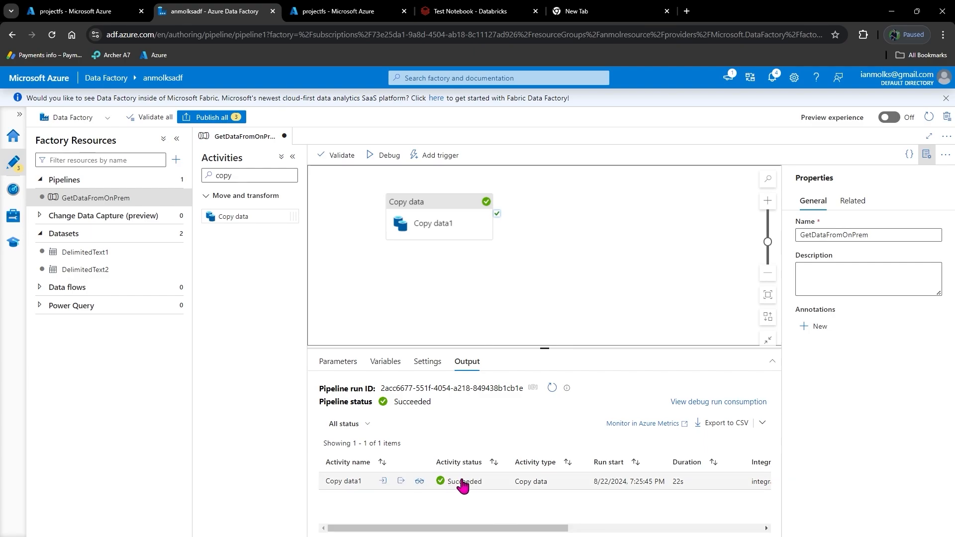
# Step: Refresh the projectfs container and open Saless.csv in the blob editor to review its copied rows
pyautogui.click(79, 11)
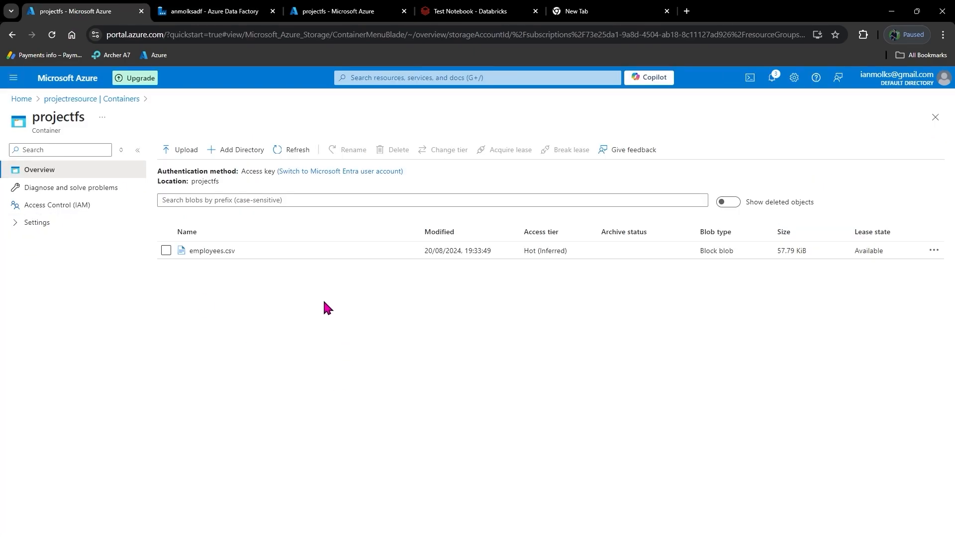
pyautogui.click(285, 156)
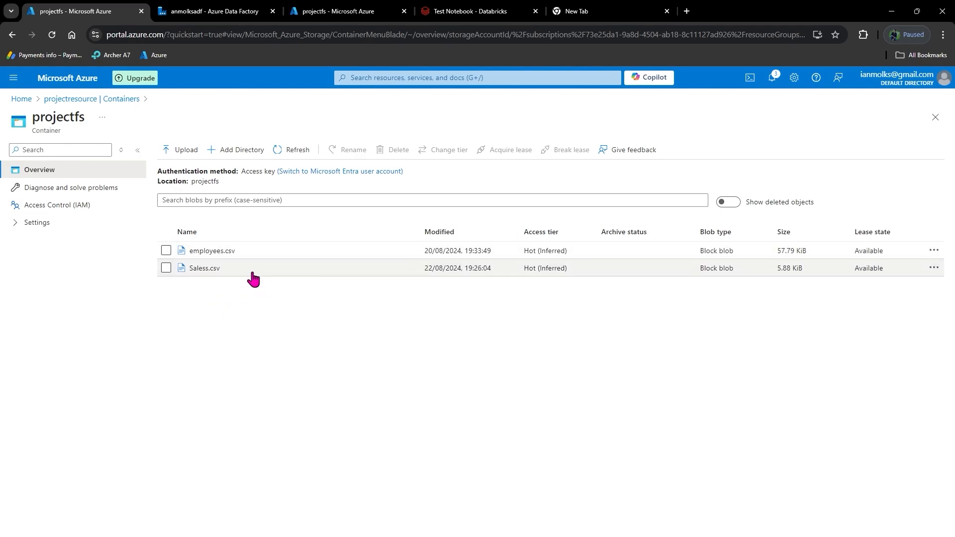
pyautogui.click(261, 275)
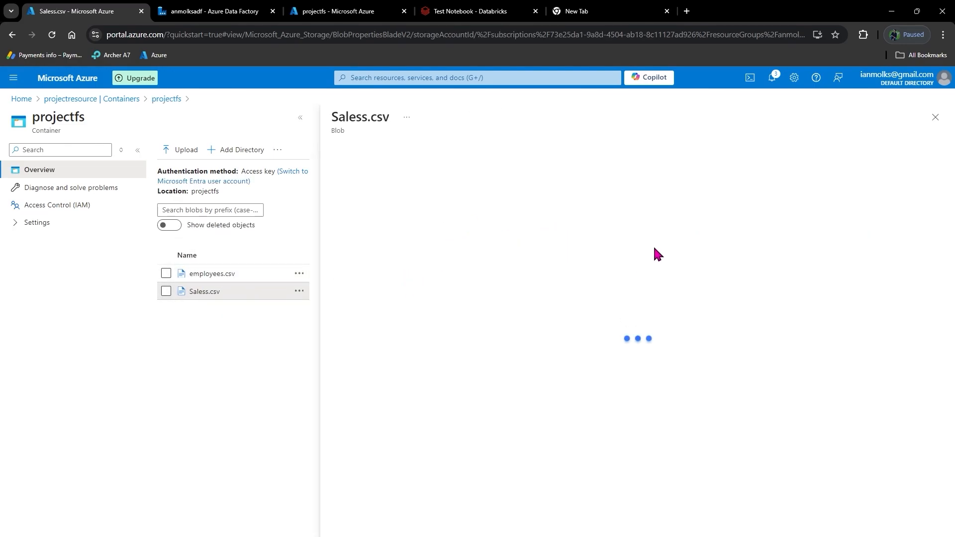
pyautogui.click(429, 179)
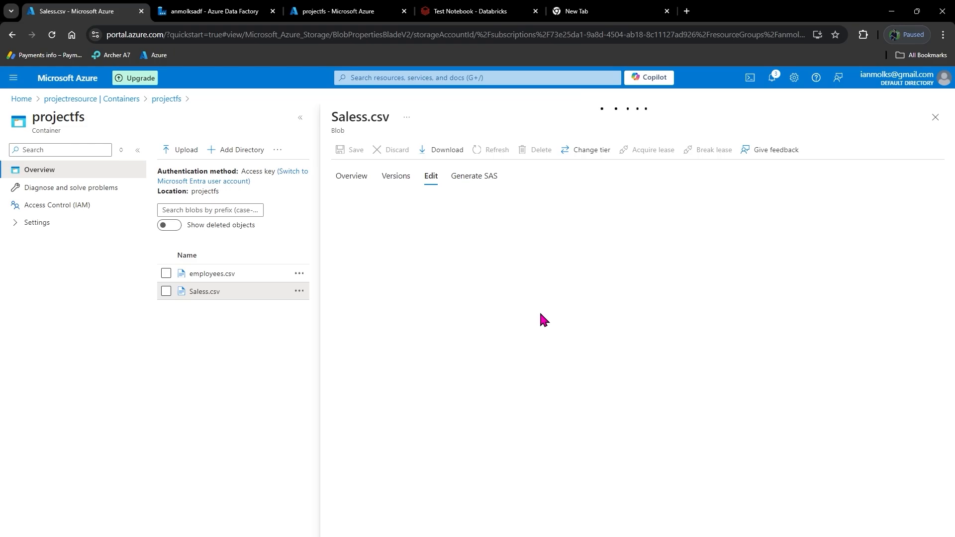
pyautogui.scroll(-18, 587, 351)
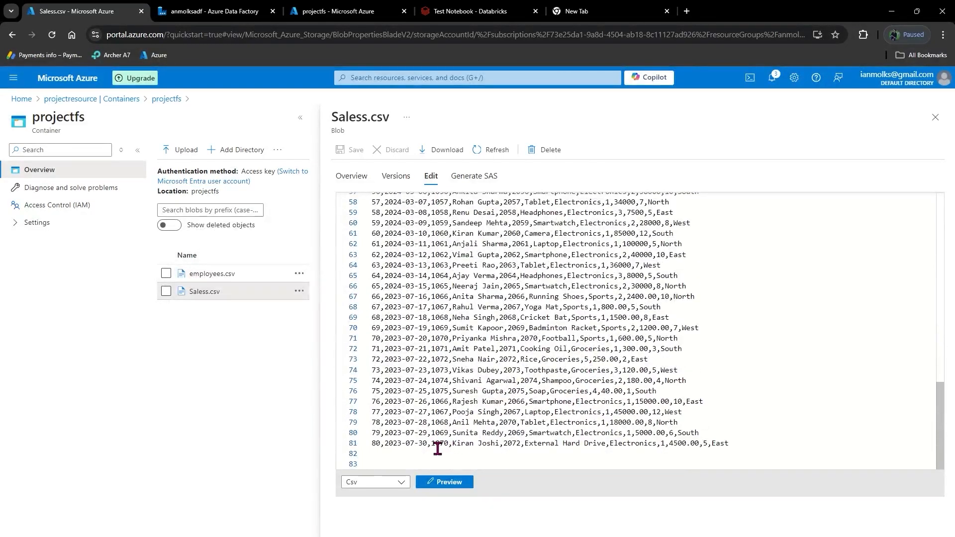
pyautogui.moveTo(722, 440); pyautogui.dragTo(354, 453)
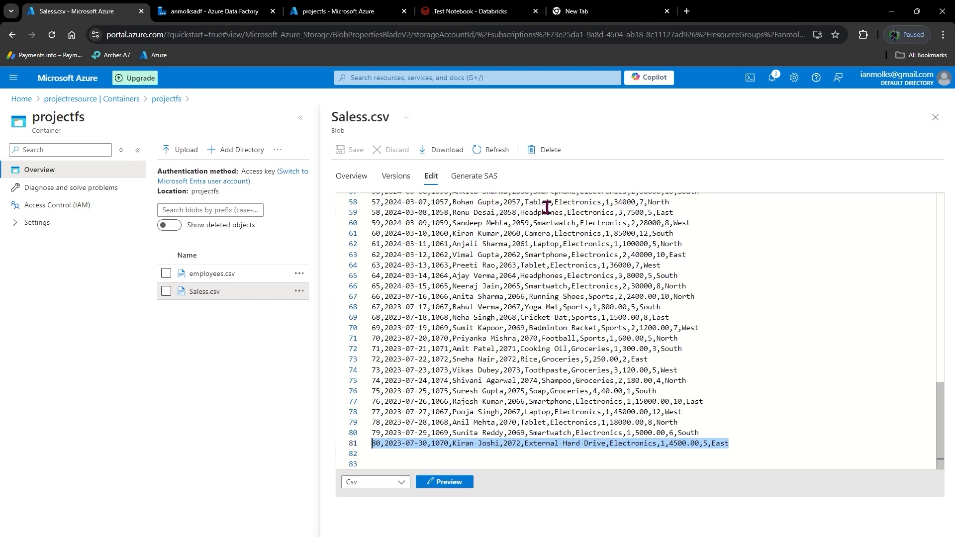
# Step: Rerun the environment test cell in the Databricks Test Notebook
pyautogui.click(469, 10)
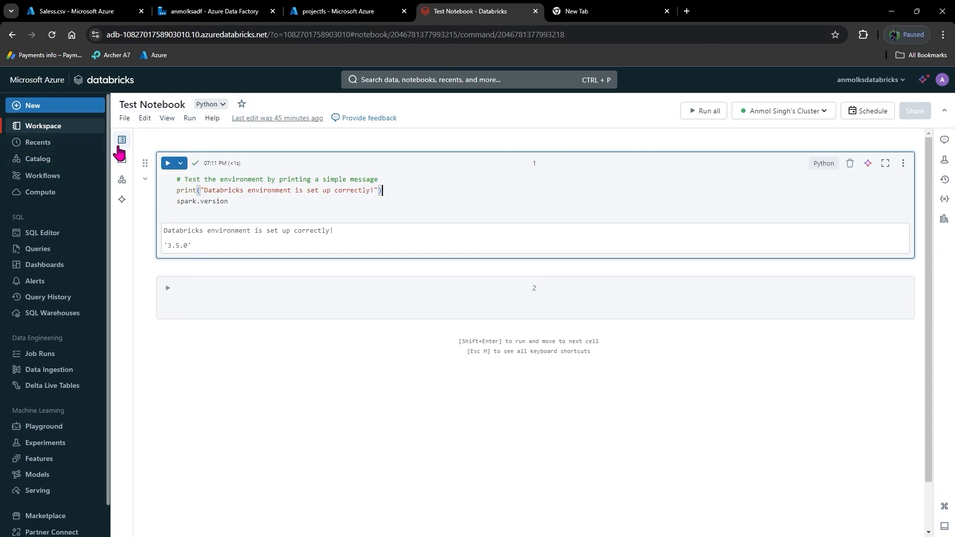
pyautogui.click(168, 163)
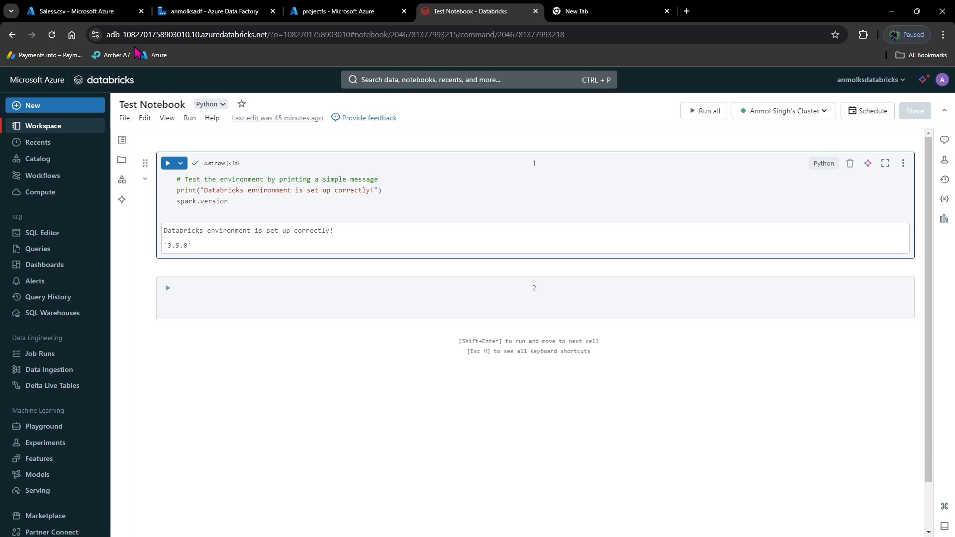
pyautogui.click(80, 11)
pyautogui.scroll(6, 467, 289)
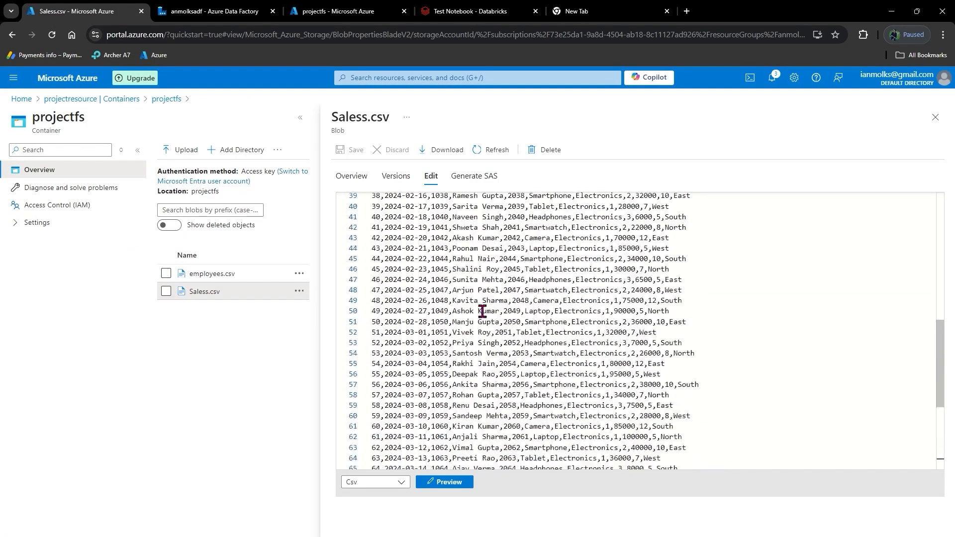
pyautogui.click(473, 11)
# Step: Paste code into the second cell that mounts Data Lake Storage at /mnt/sales-data, reads Sales.csv into sales_df and creates the sales_data view
pyautogui.click(227, 302)
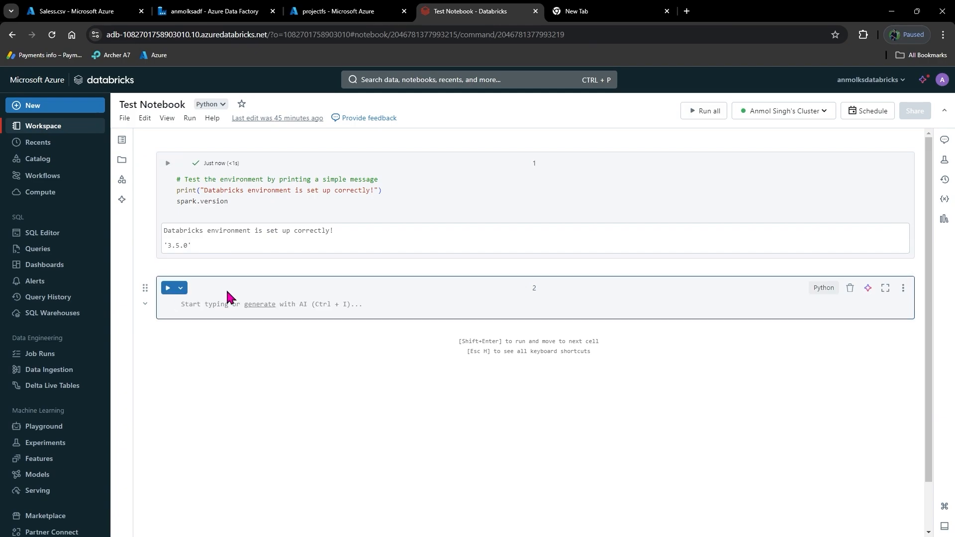
pyautogui.hotkey('alt', 'Tab')
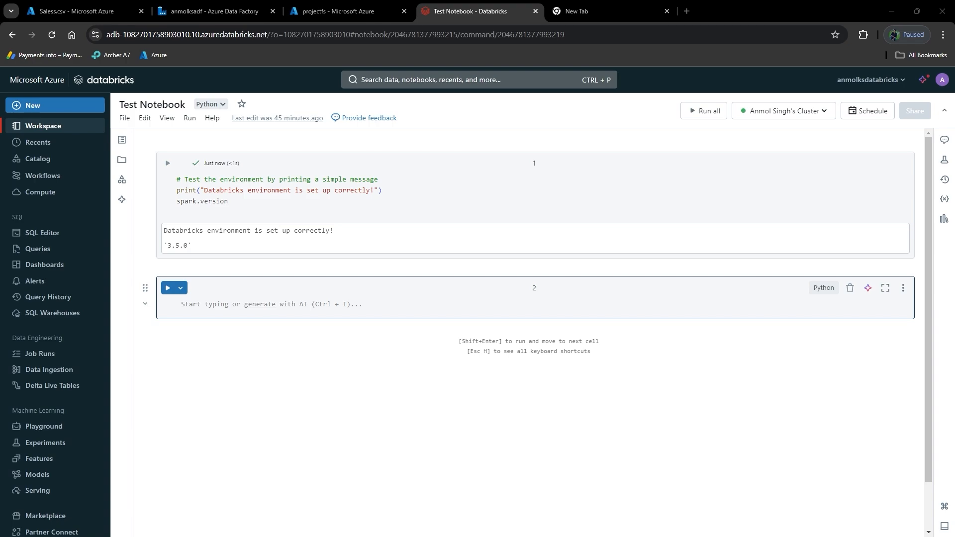
pyautogui.click(473, 289)
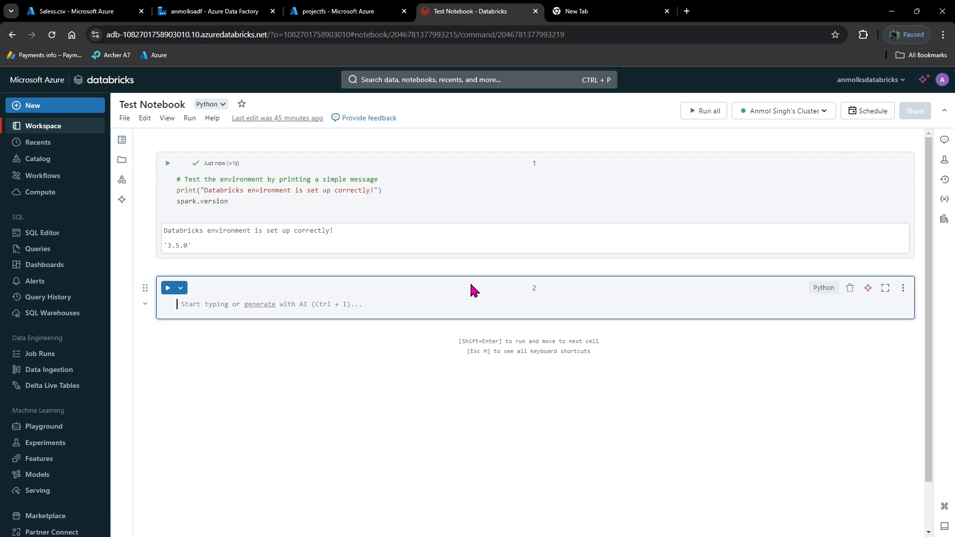
pyautogui.hotkey('ctrl', 'v')
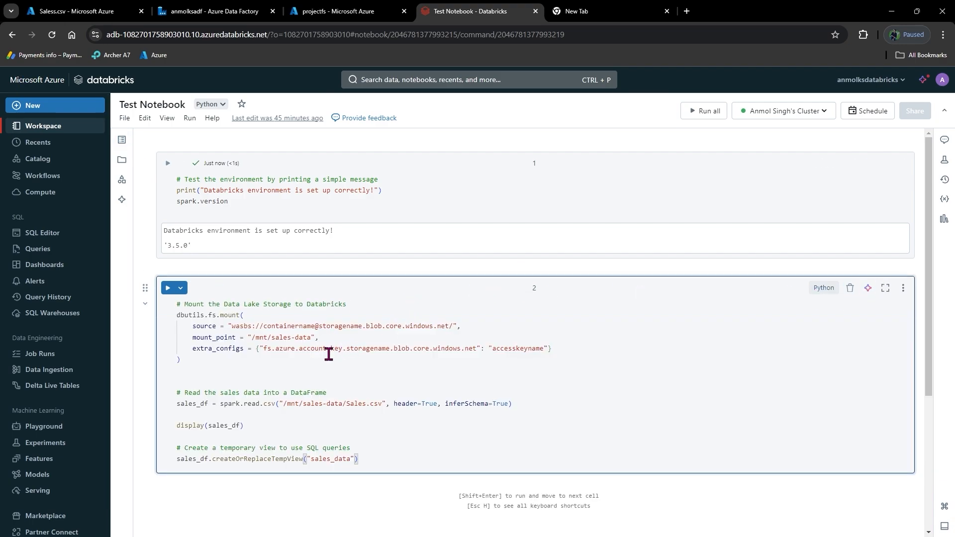
pyautogui.scroll(-1, 325, 347)
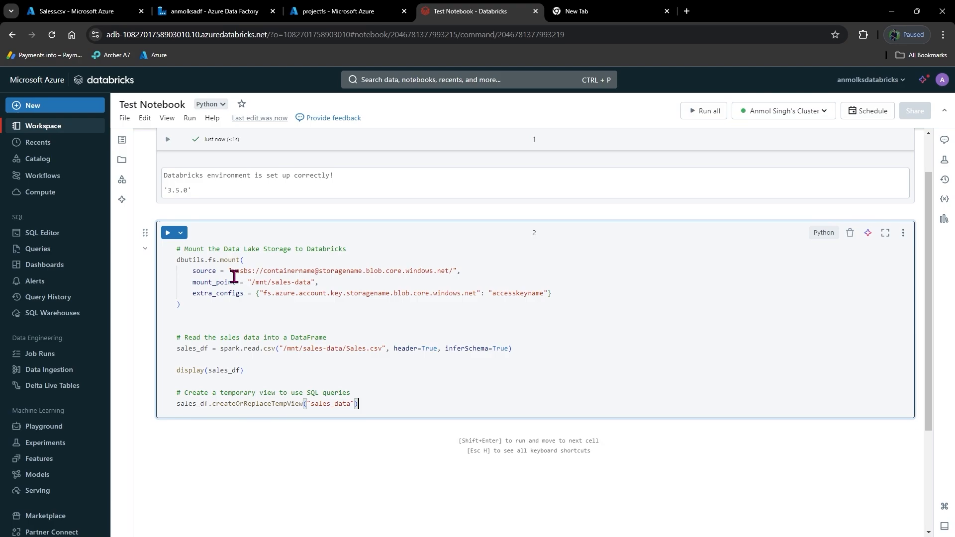
# Step: Examine the container, storage account and access key placeholders in the mount code
pyautogui.doubleClick(205, 271)
pyautogui.doubleClick(221, 282)
pyautogui.doubleClick(211, 294)
pyautogui.click(604, 294)
pyautogui.doubleClick(290, 271)
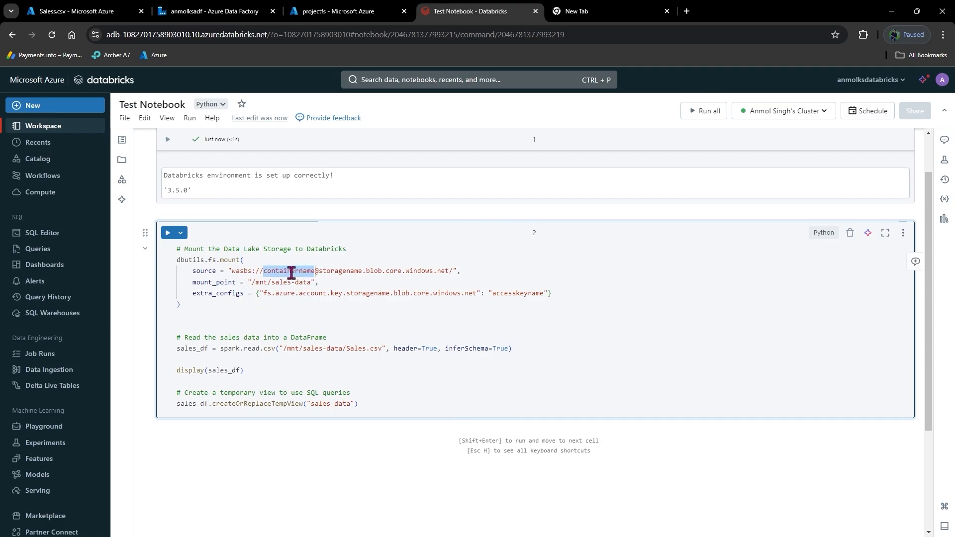
pyautogui.doubleClick(293, 273)
pyautogui.doubleClick(341, 271)
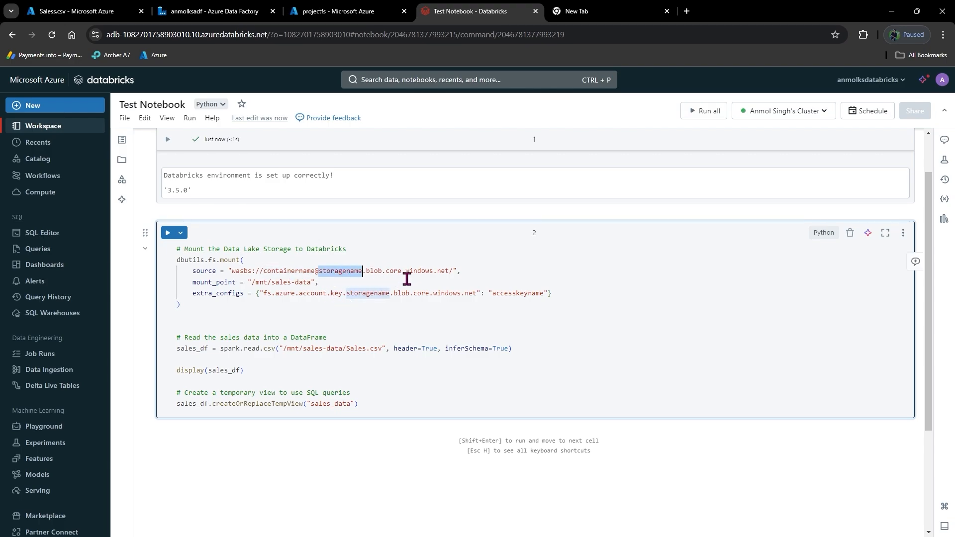
pyautogui.click(543, 281)
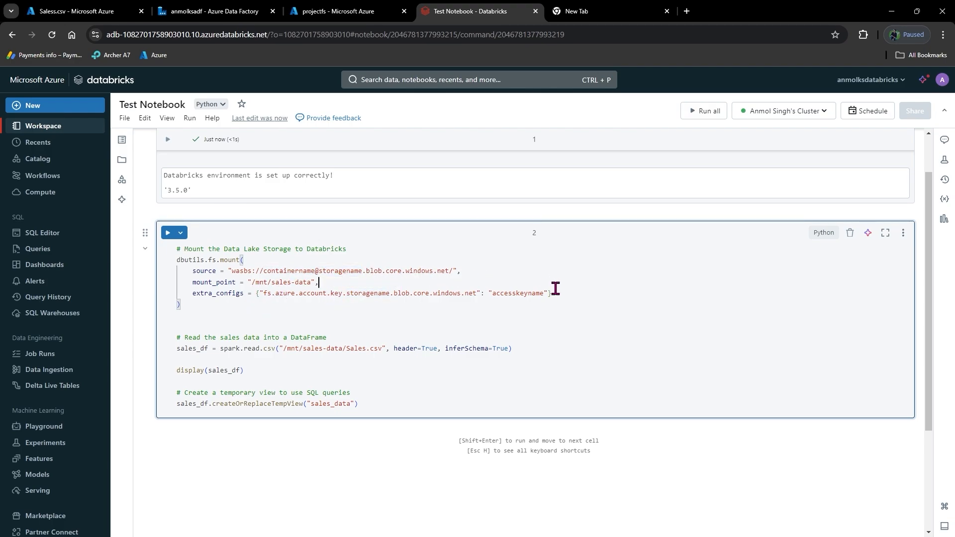
pyautogui.doubleClick(287, 273)
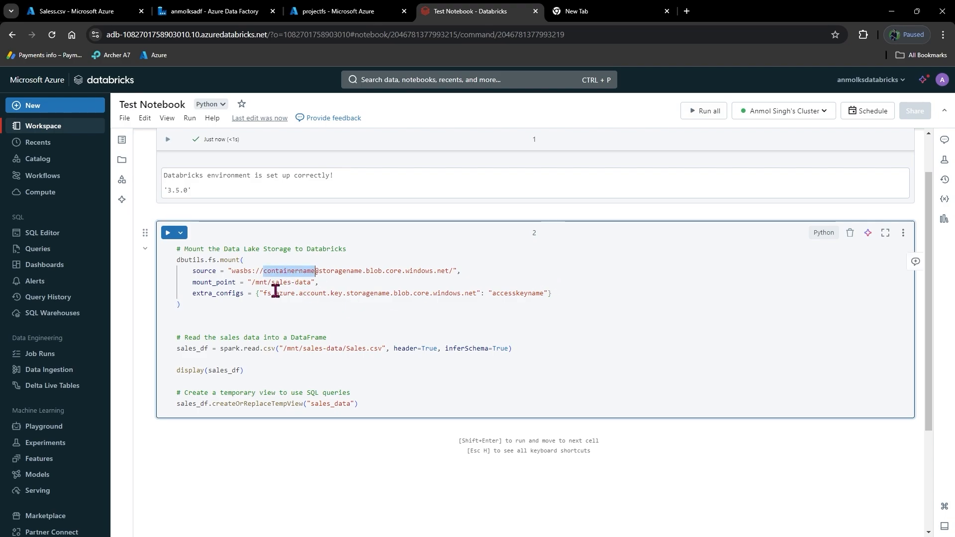
# Step: Open the projectresource storage account's containers and copy the projectfs container name
pyautogui.click(97, 9)
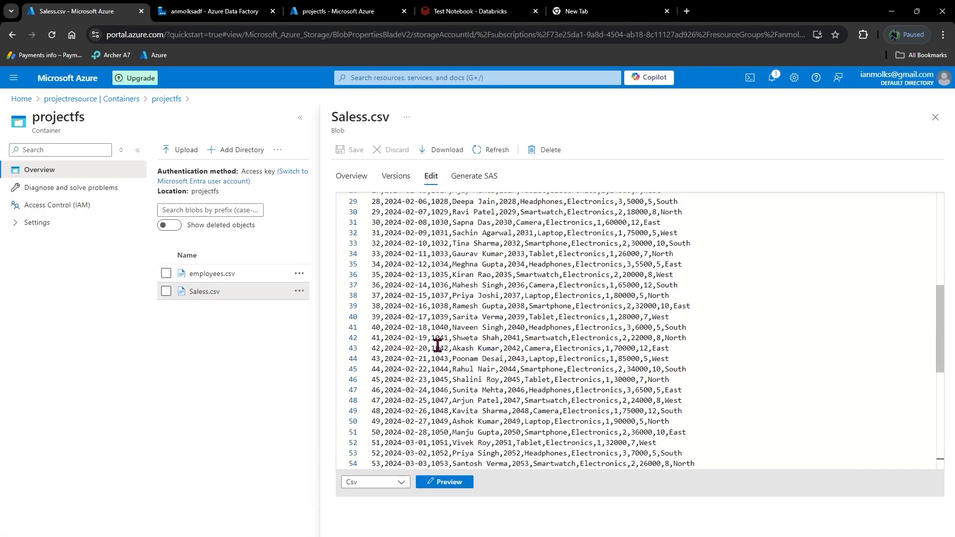
pyautogui.click(121, 99)
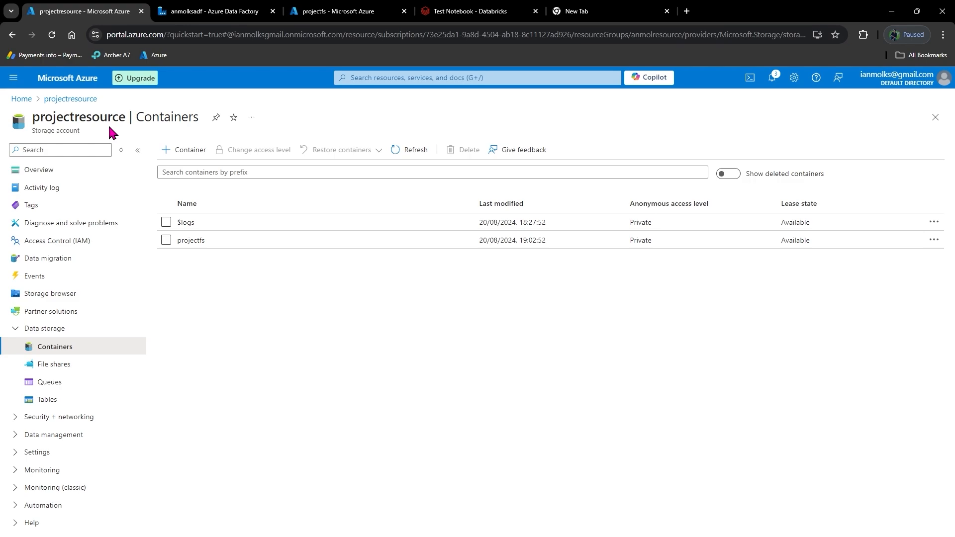
pyautogui.click(24, 98)
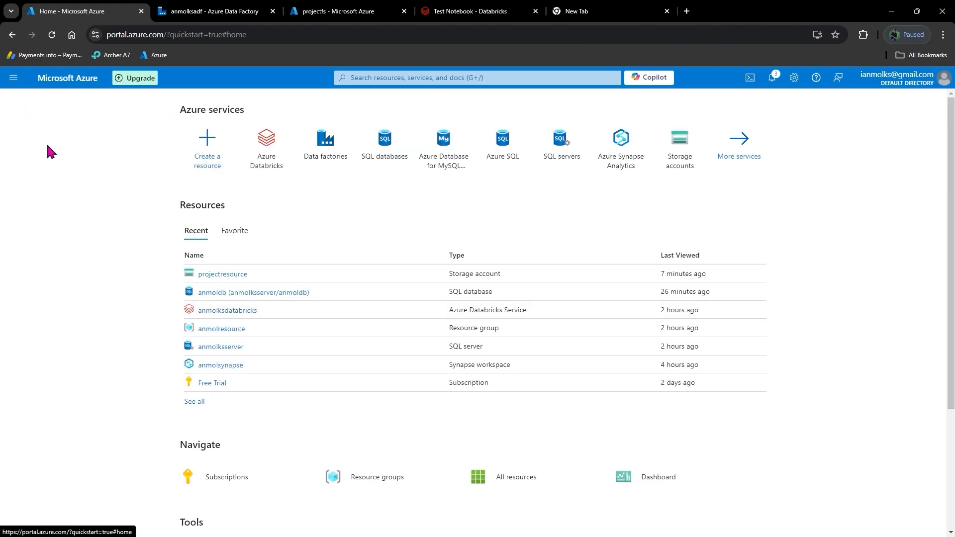
pyautogui.click(230, 274)
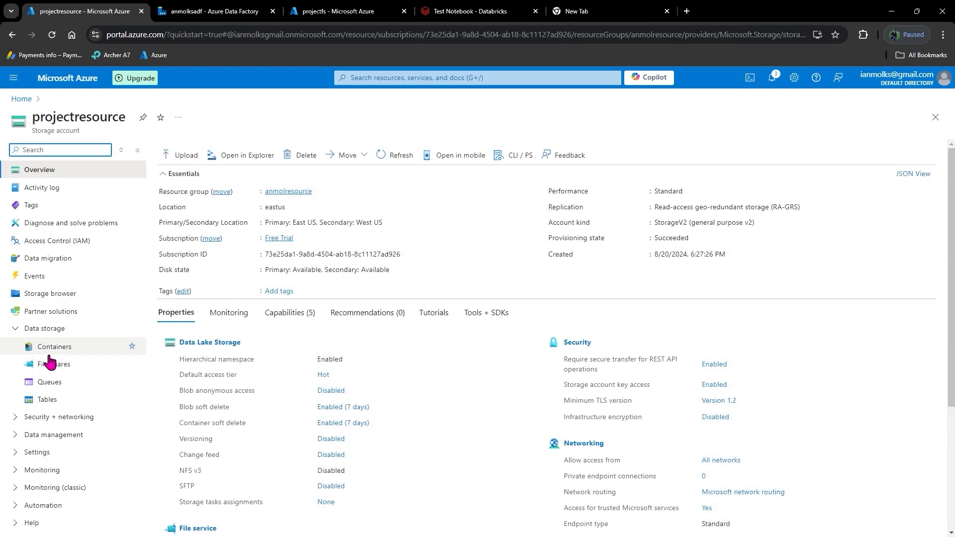
pyautogui.click(53, 348)
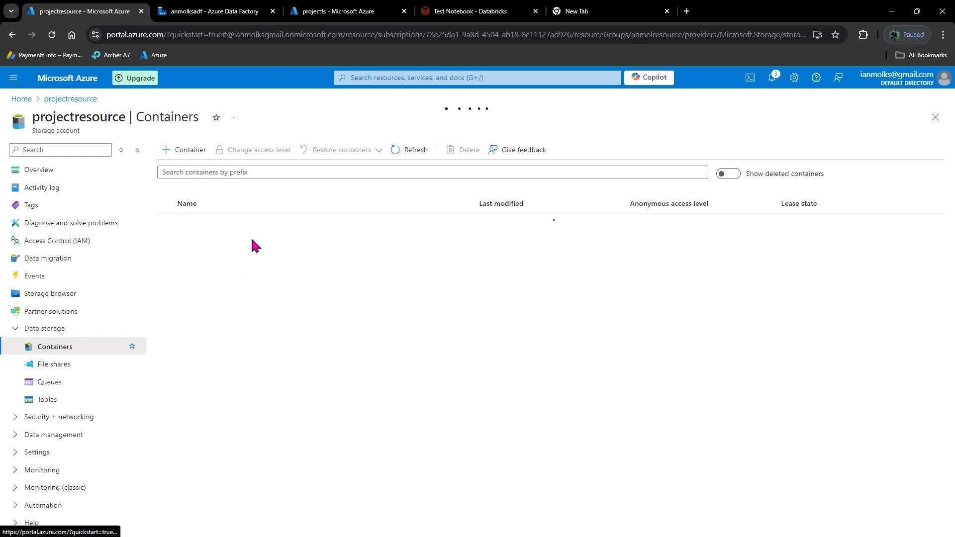
pyautogui.moveTo(207, 244); pyautogui.dragTo(179, 243)
pyautogui.hotkey('ctrl', 'c')
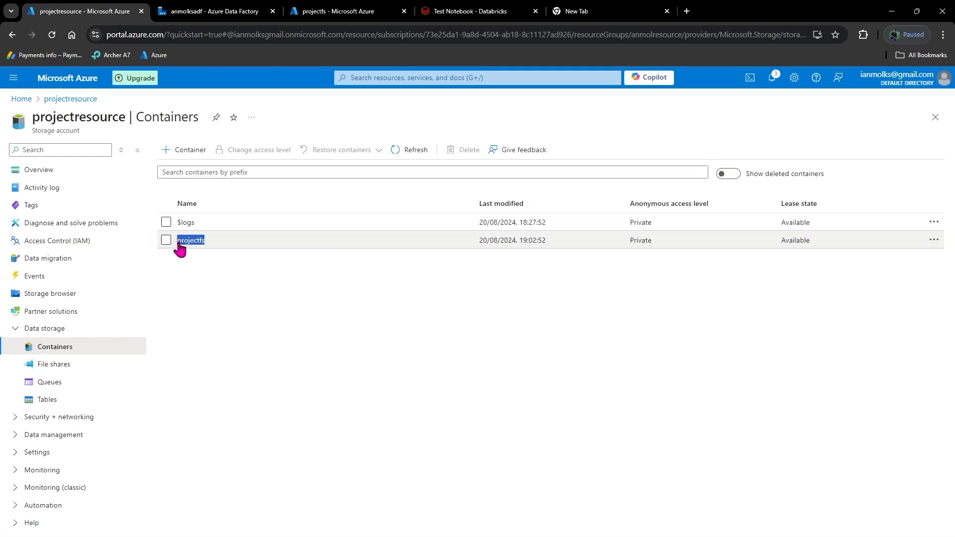
pyautogui.click(239, 6)
# Step: Replace the containername placeholder in the mount source URL with projectfs
pyautogui.click(453, 10)
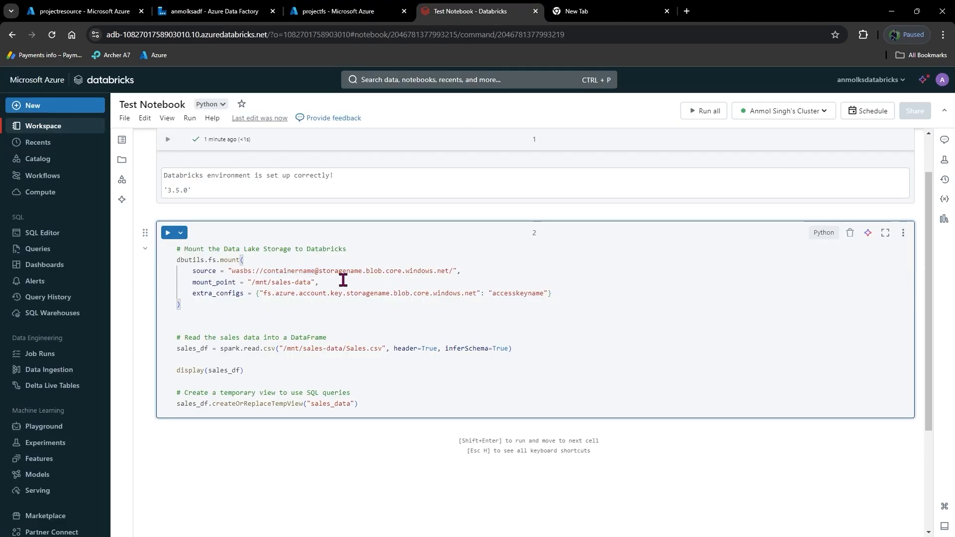
pyautogui.doubleClick(299, 272)
pyautogui.hotkey('ctrl', 'v')
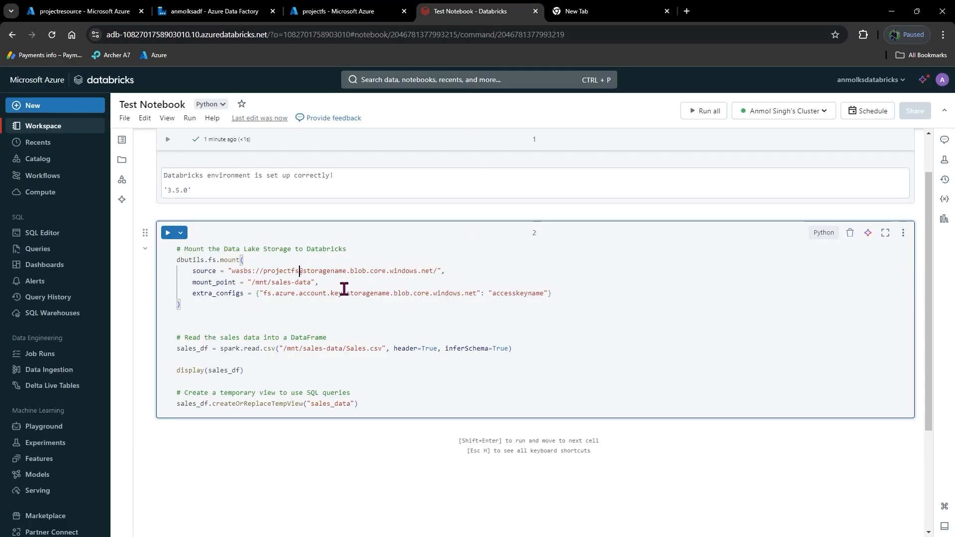
pyautogui.doubleClick(330, 272)
# Step: Copy the storage account name and replace the storagename placeholder in the source URL with projectresource
pyautogui.click(79, 11)
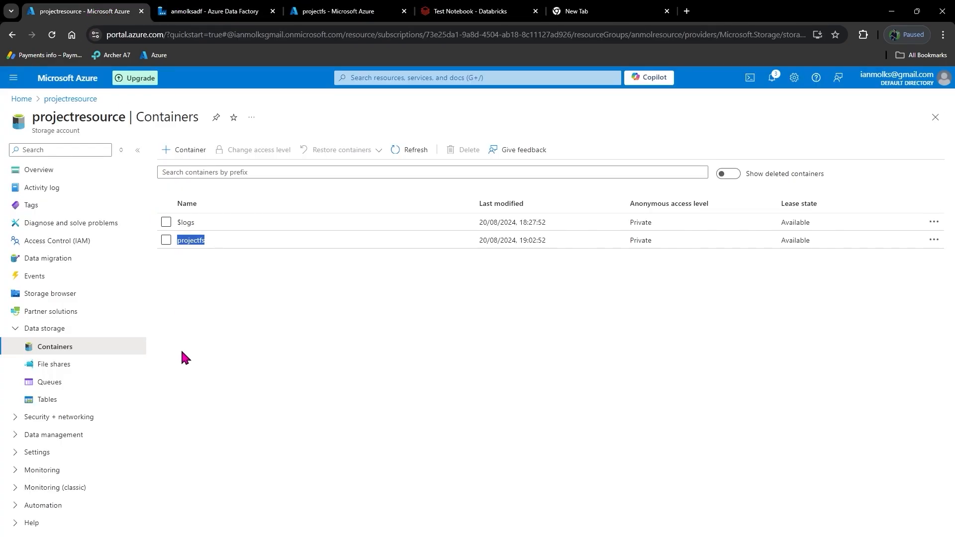
pyautogui.moveTo(35, 116); pyautogui.dragTo(122, 118)
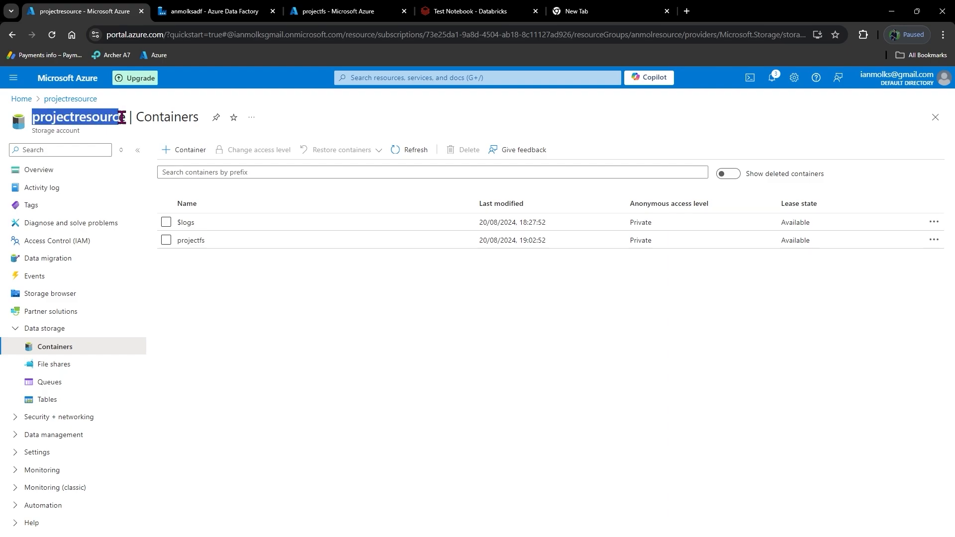
pyautogui.click(448, 11)
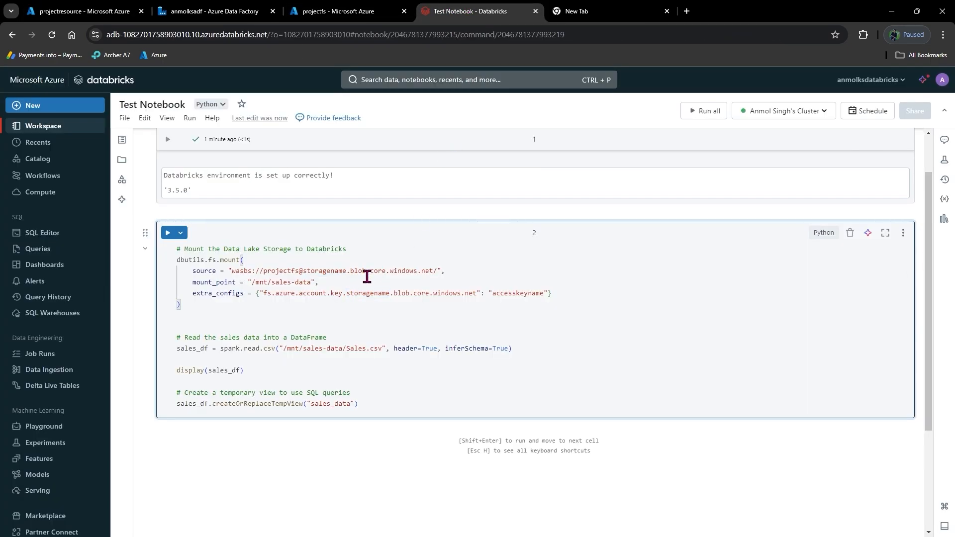
pyautogui.doubleClick(333, 270)
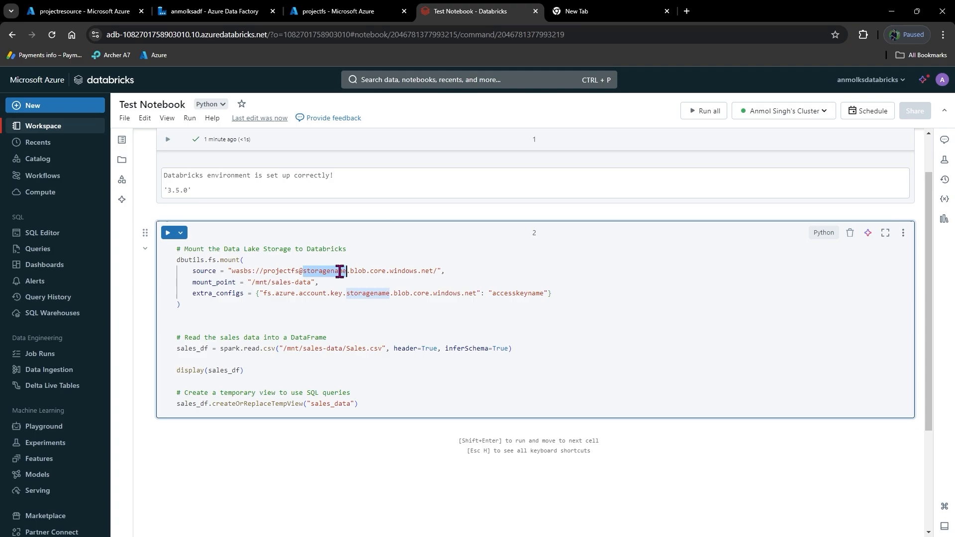
pyautogui.write('projectresource')
pyautogui.click(477, 275)
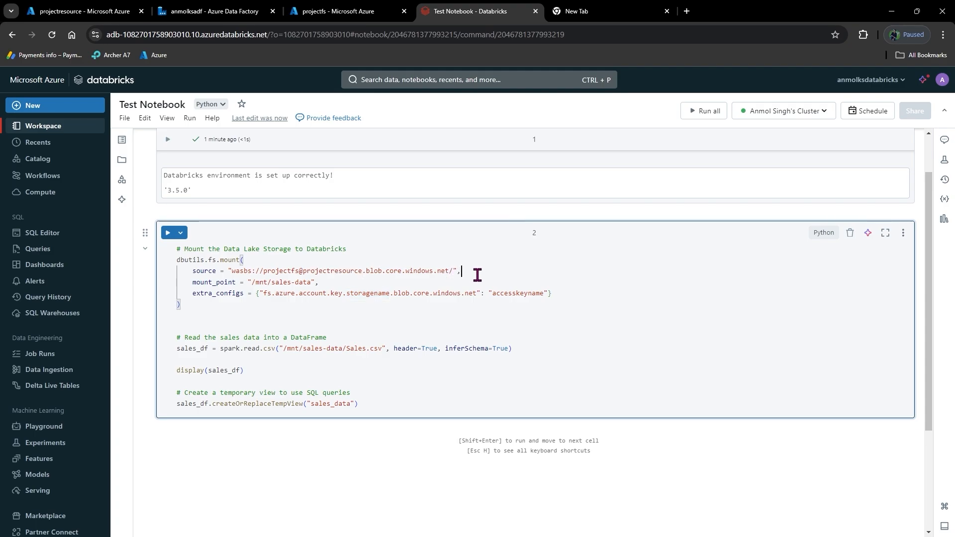
# Step: Replace the storagename placeholder in the extra_configs account key setting with projectresource
pyautogui.doubleClick(376, 293)
pyautogui.doubleClick(333, 271)
pyautogui.hotkey('ctrl', 'c')
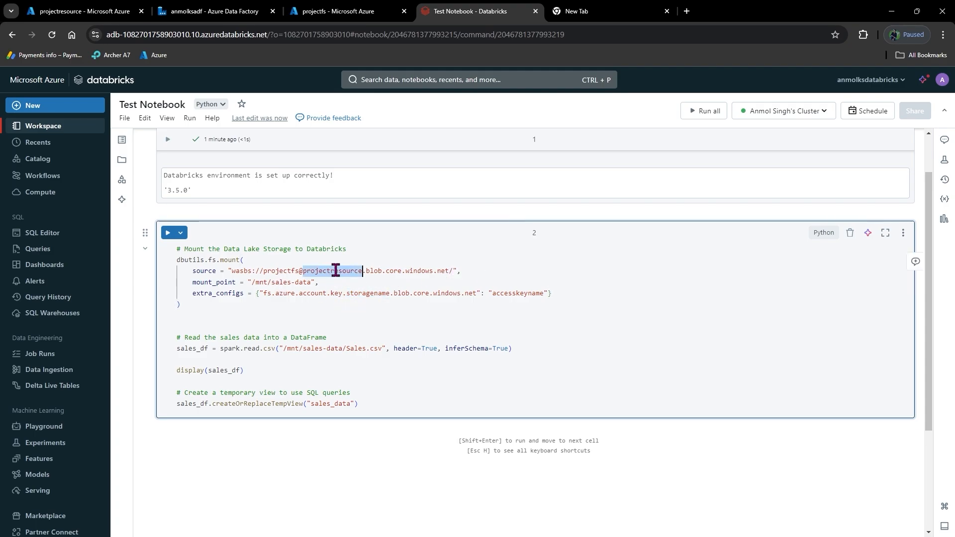
pyautogui.doubleClick(366, 294)
pyautogui.click(370, 292)
pyautogui.doubleClick(372, 292)
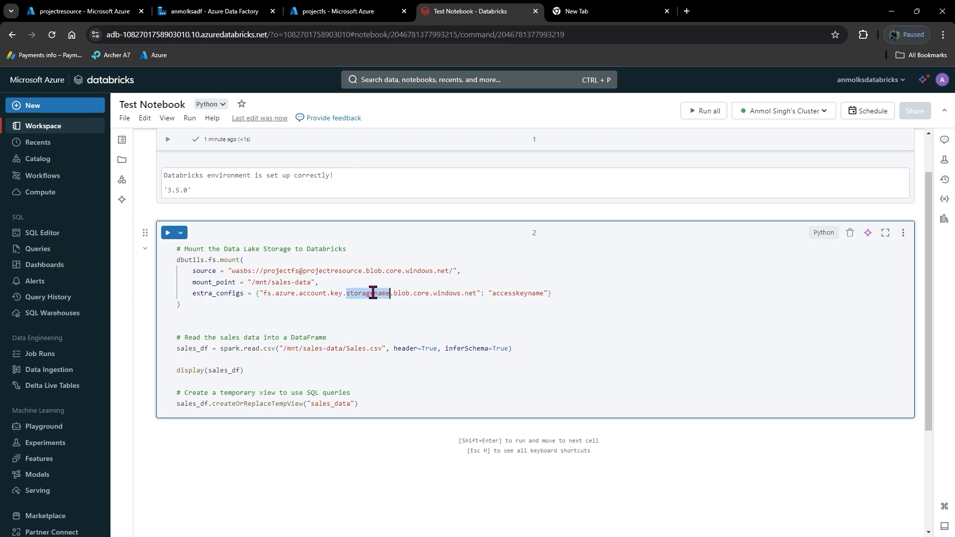
pyautogui.hotkey('ctrl', 'v')
# Step: Select the accesskeyname placeholder and open the projectresource storage account's access keys, revealing key1
pyautogui.doubleClick(533, 293)
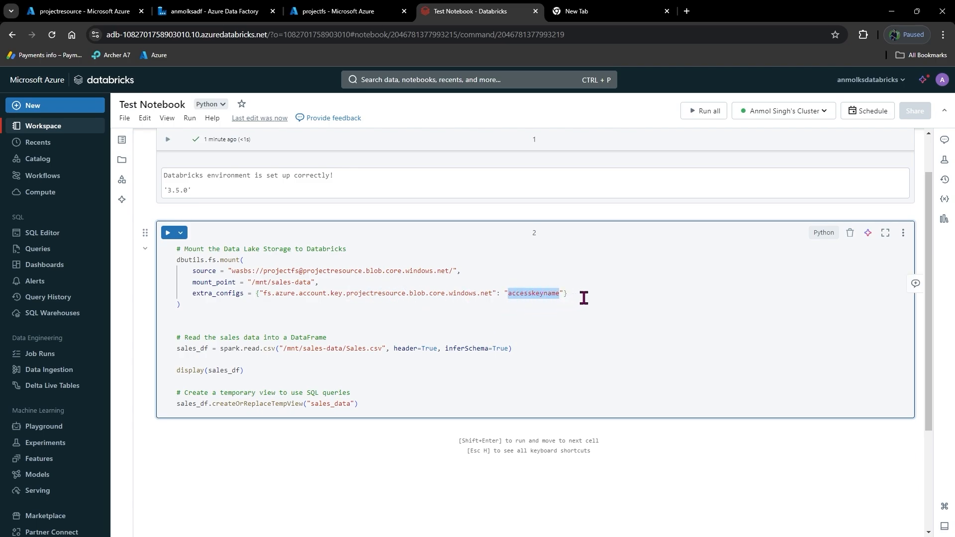
pyautogui.click(82, 11)
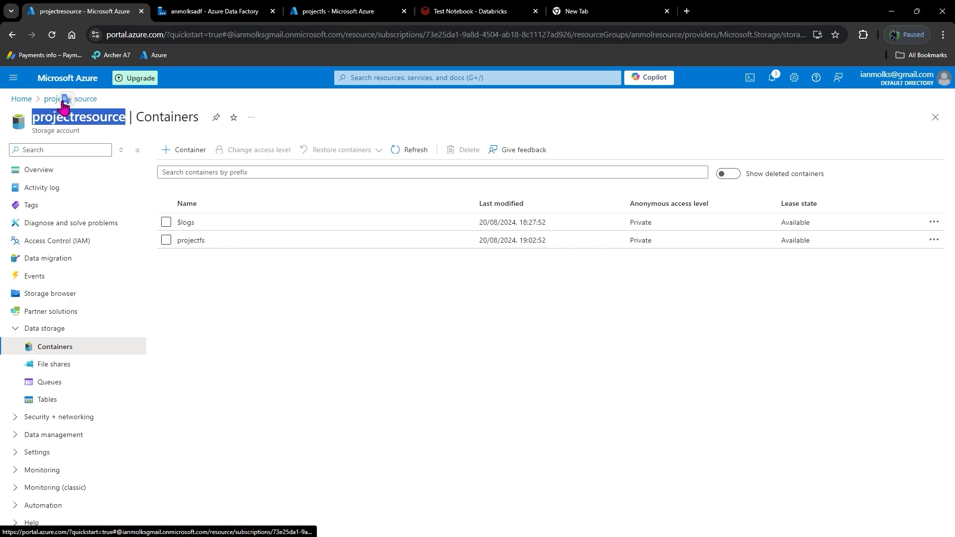
pyautogui.click(201, 354)
pyautogui.click(20, 417)
pyautogui.scroll(-2, 59, 365)
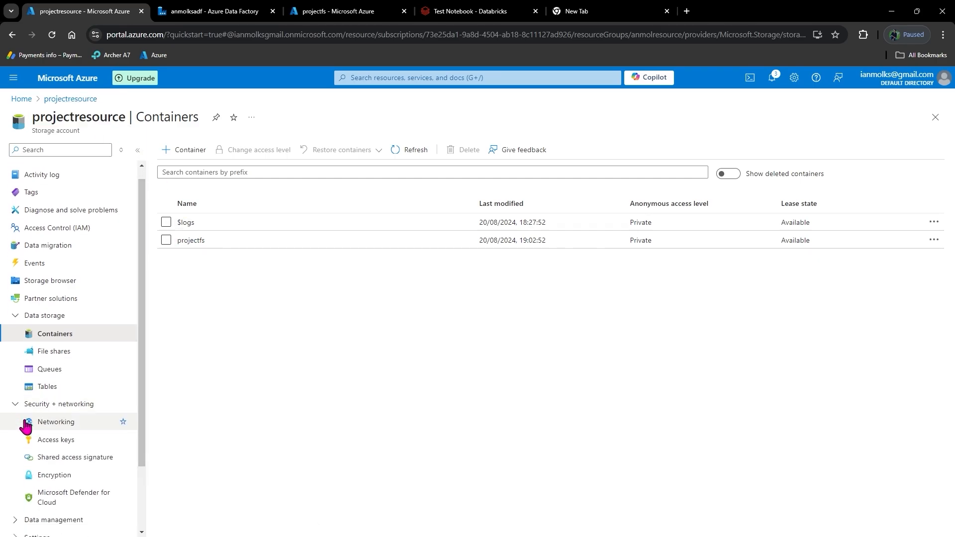
pyautogui.click(66, 365)
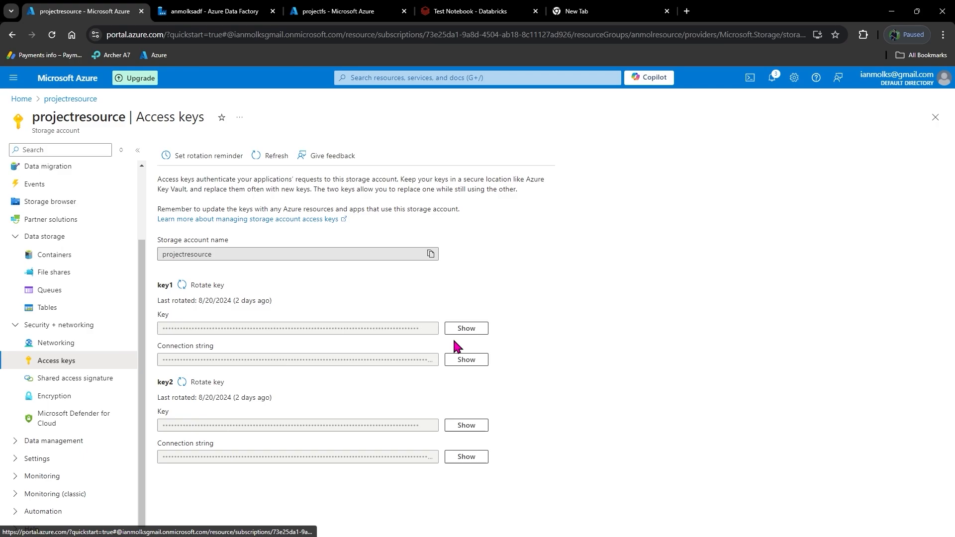
pyautogui.click(462, 330)
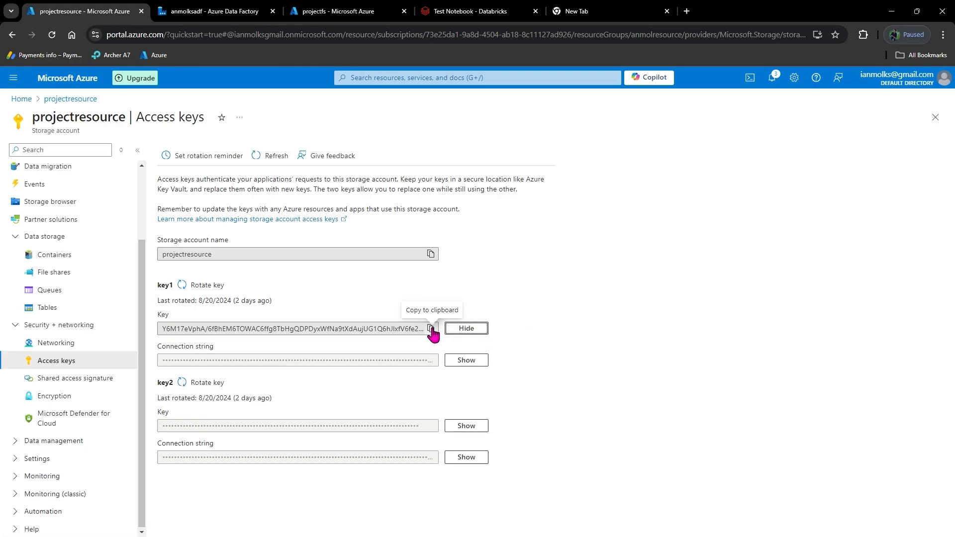
# Step: Try to paste the access key over the accesskeyname placeholder in the notebook
pyautogui.click(486, 10)
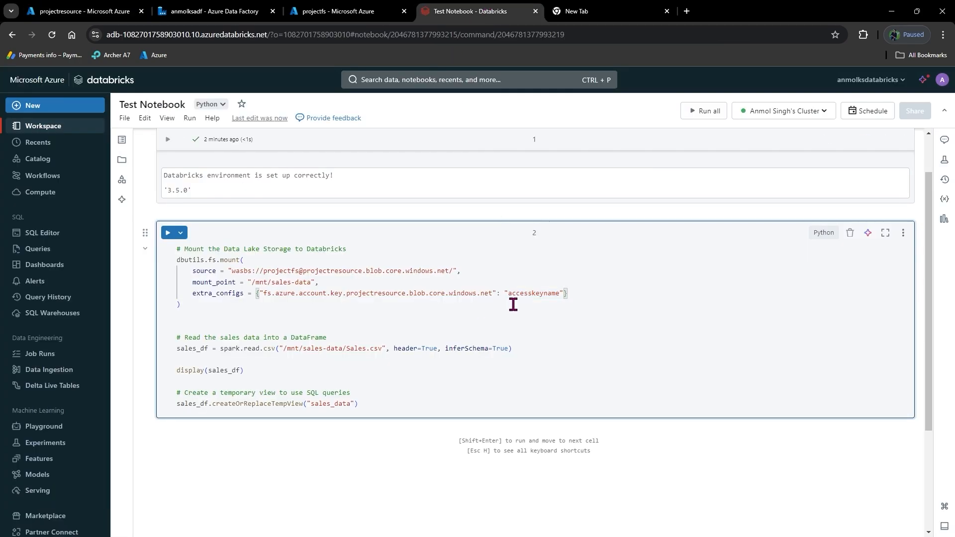
pyautogui.doubleClick(529, 295)
pyautogui.hotkey('ctrl', 'v')
pyautogui.hotkey('ctrl', 'shift', 'Left')
# Step: Copy key1's access key and paste it over the accesskeyname placeholder in the extra_configs setting
pyautogui.click(214, 11)
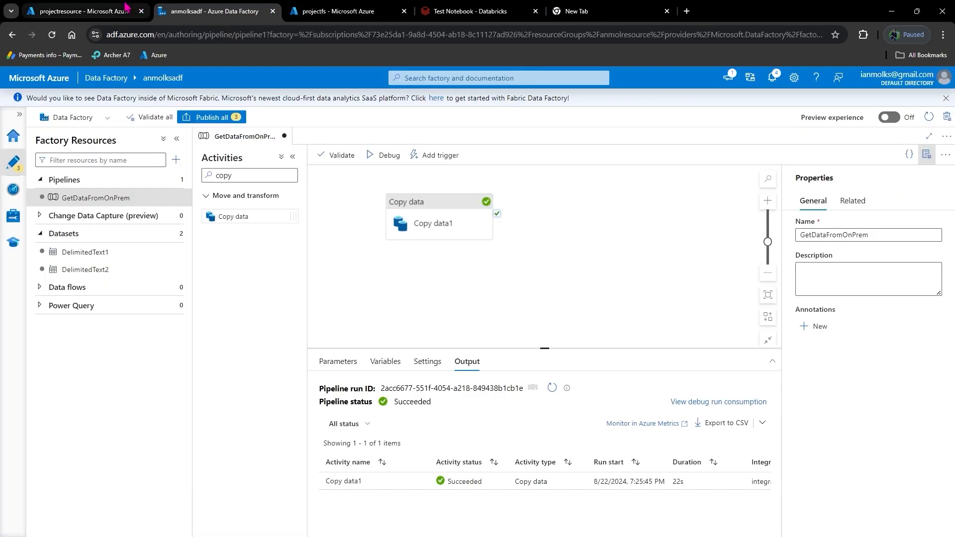
pyautogui.click(85, 11)
pyautogui.click(431, 328)
pyautogui.click(468, 11)
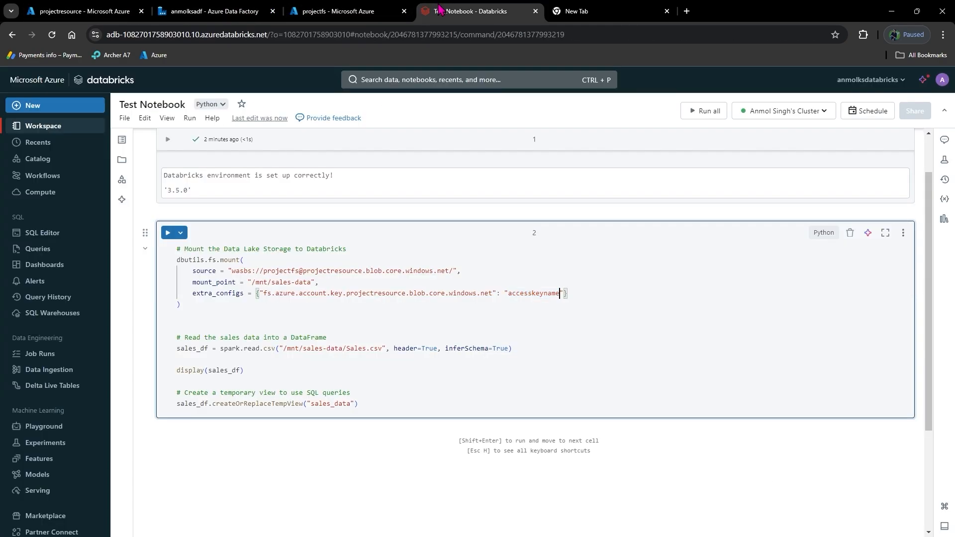
pyautogui.doubleClick(542, 294)
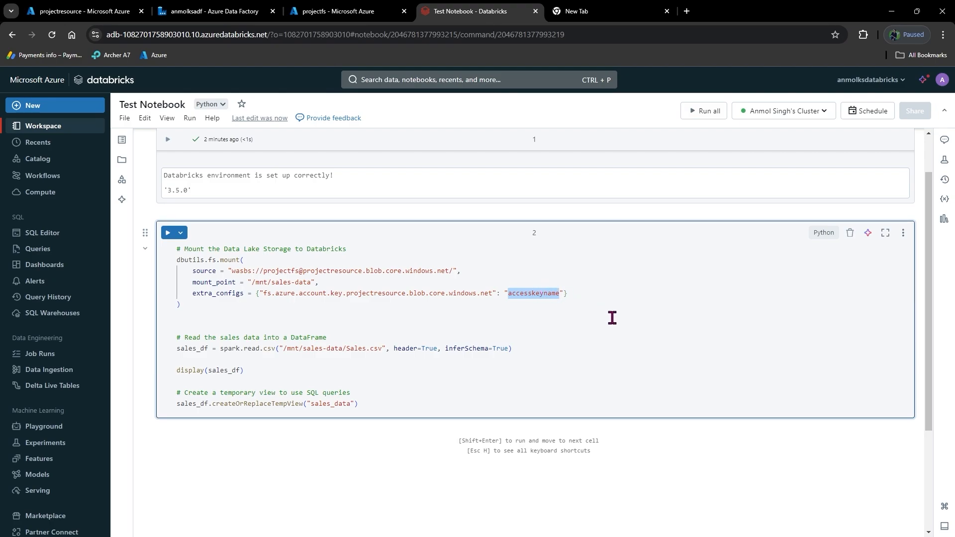
pyautogui.hotkey('ctrl', 'v')
pyautogui.click(563, 279)
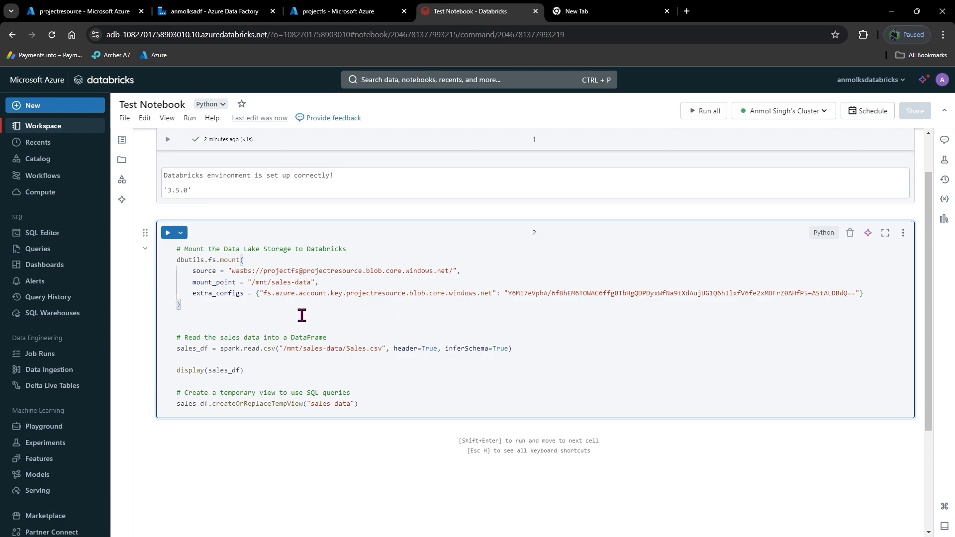
# Step: Run the notebook cell to mount the storage and read the sales data
pyautogui.scroll(-1, 248, 289)
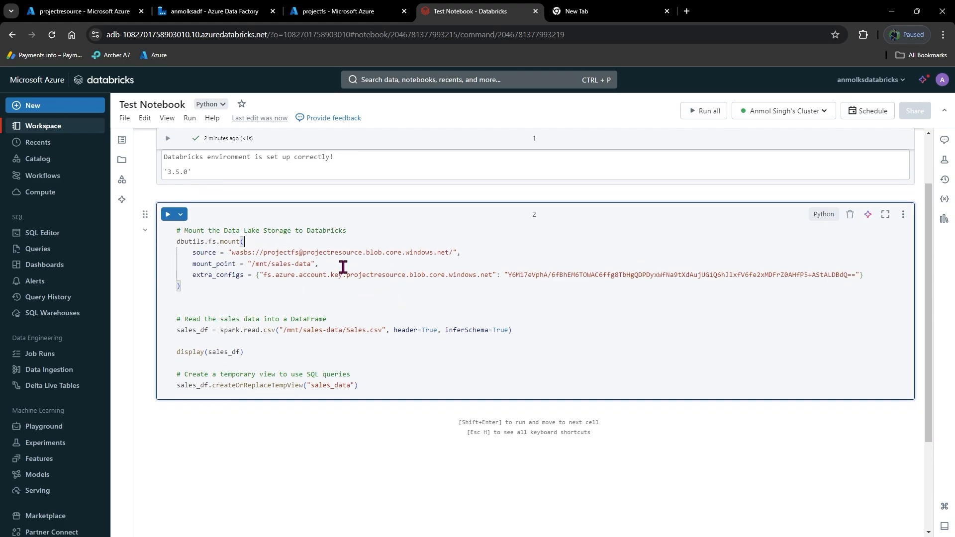
pyautogui.moveTo(211, 293); pyautogui.dragTo(179, 242)
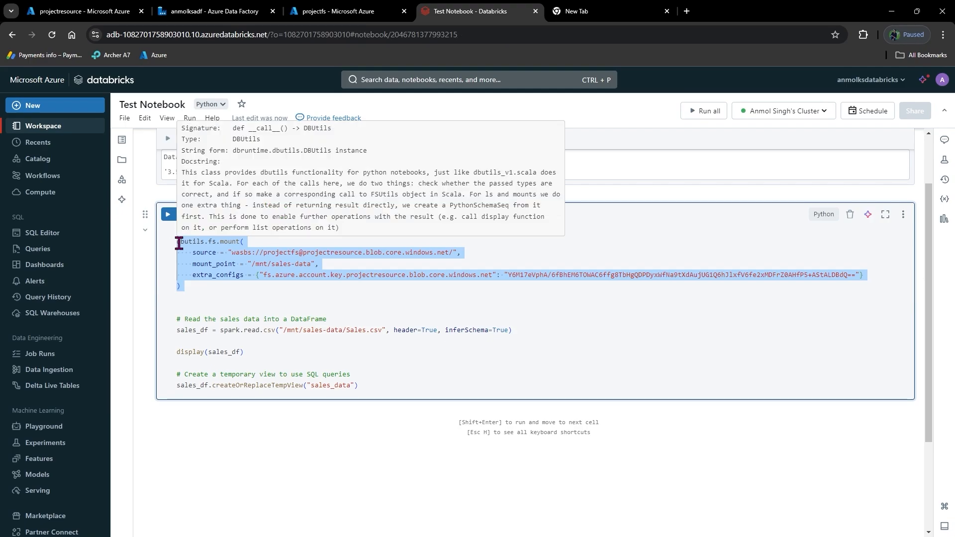
pyautogui.hotkey('shift', 'Return')
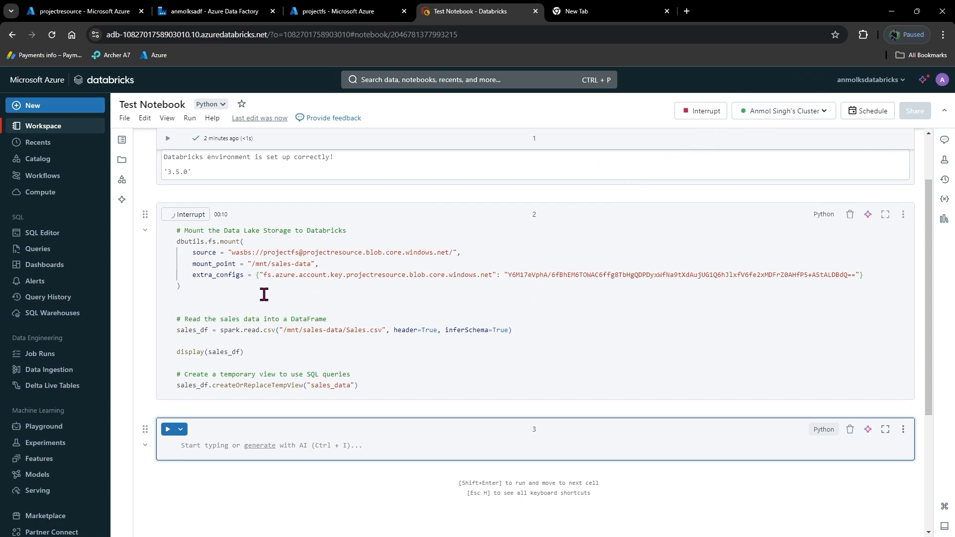
# Step: Inspect the failed cell's error output, closing the assistant panel
pyautogui.scroll(2, 290, 271)
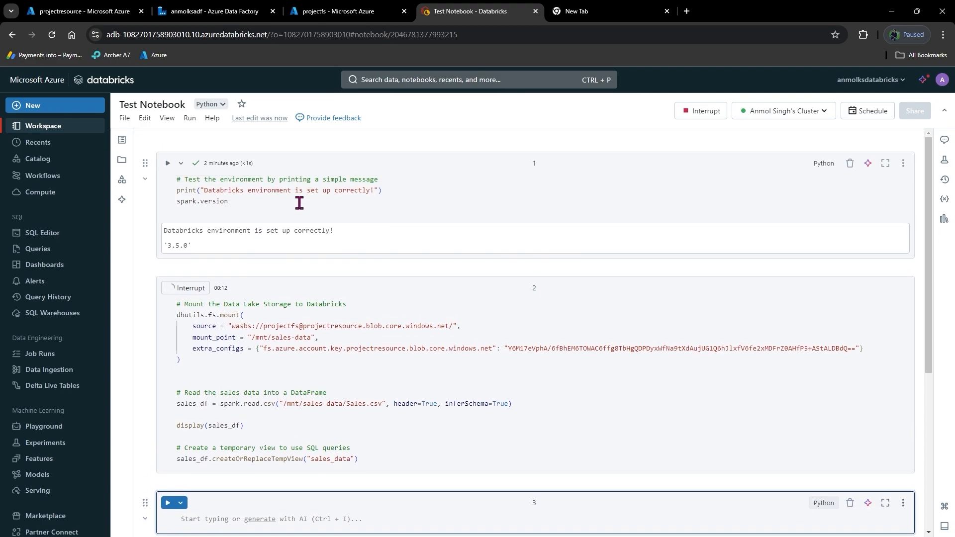
pyautogui.scroll(-1, 306, 293)
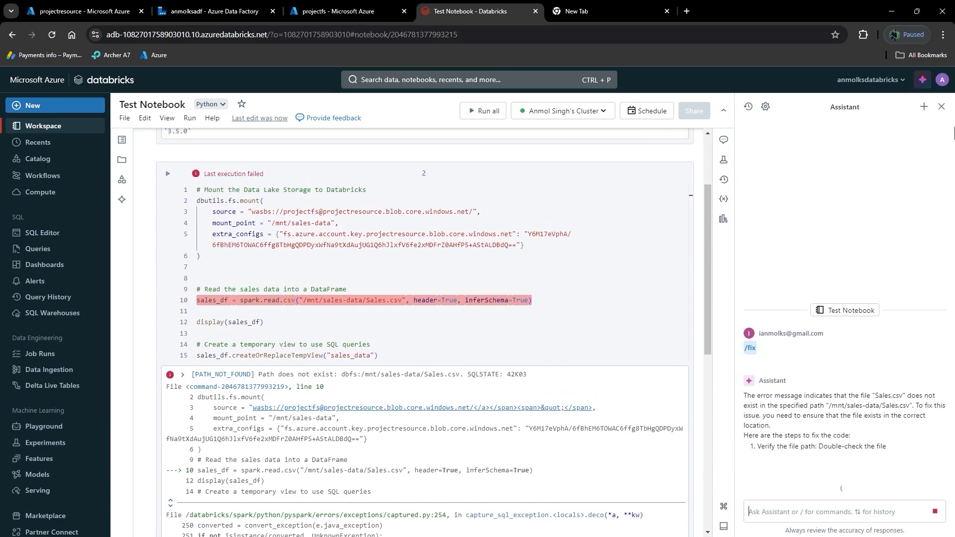
pyautogui.click(941, 106)
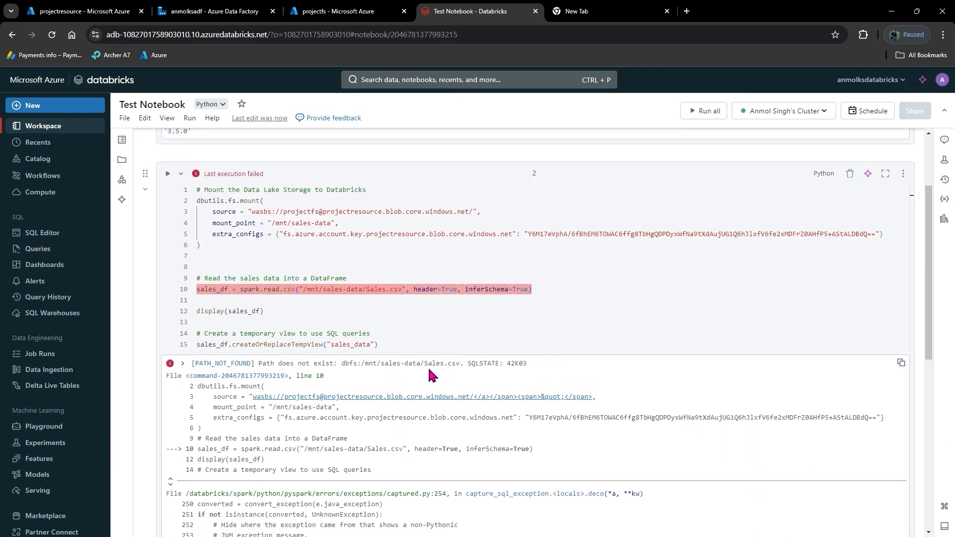
pyautogui.scroll(1, 387, 368)
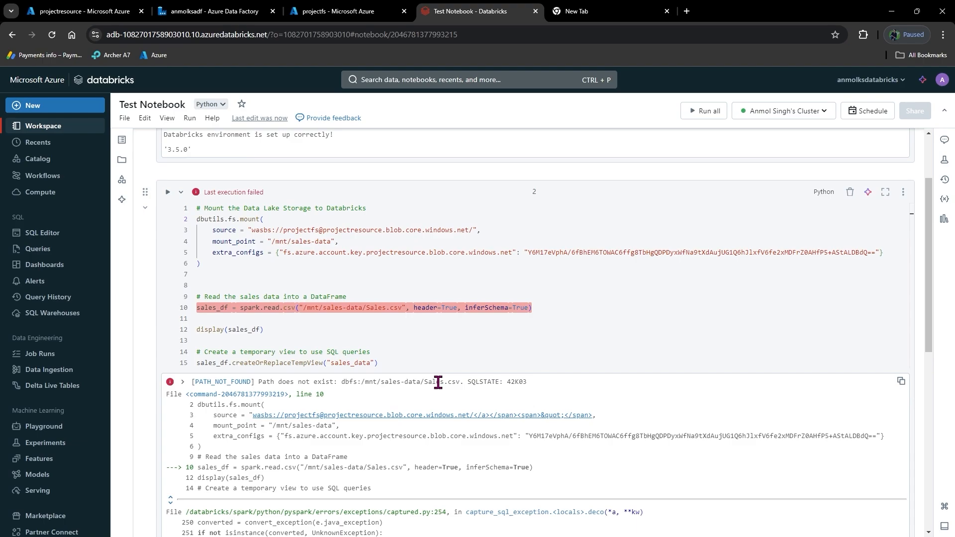
# Step: Correct the CSV path to /mnt/sales-data/Saless.csv and run only the spark.read line
pyautogui.moveTo(260, 383); pyautogui.dragTo(338, 382)
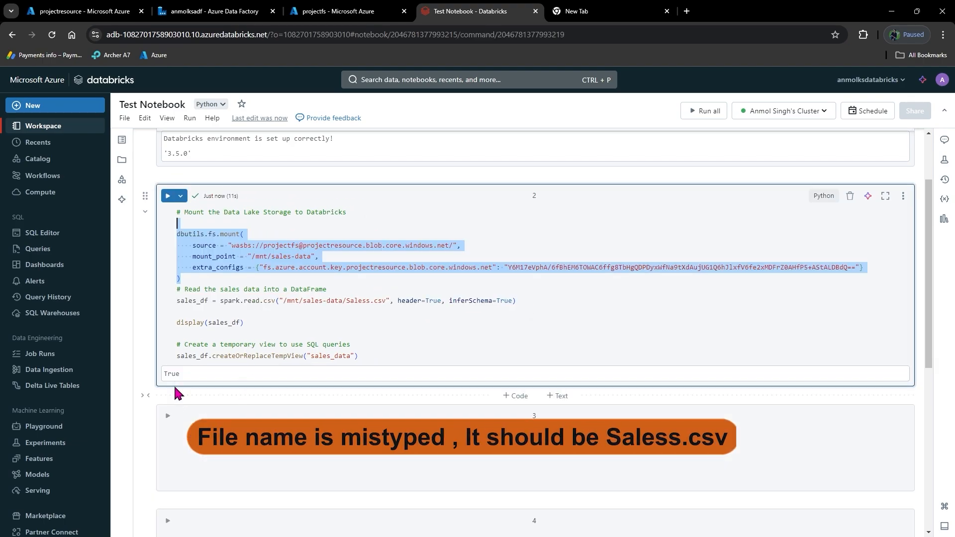
pyautogui.moveTo(542, 301); pyautogui.dragTo(169, 303)
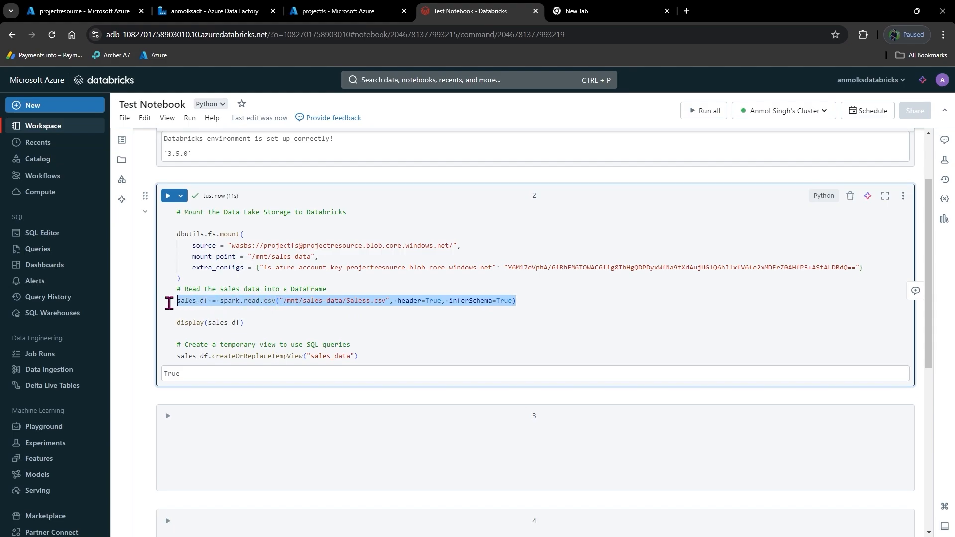
pyautogui.hotkey('ctrl', 'shift', 'Return')
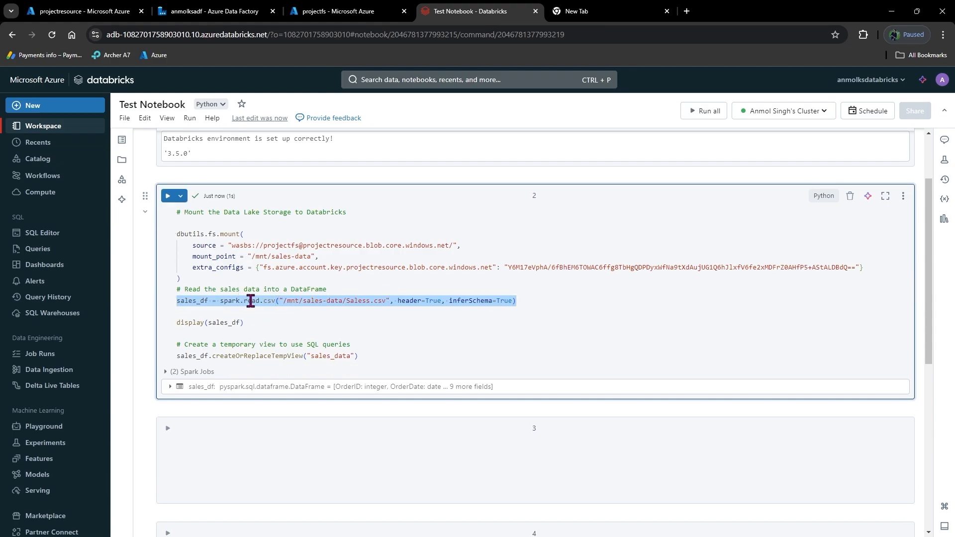
# Step: Run only the display(sales_df) line to show the sales DataFrame as a table
pyautogui.click(277, 322)
pyautogui.hotkey('shift', 'Home')
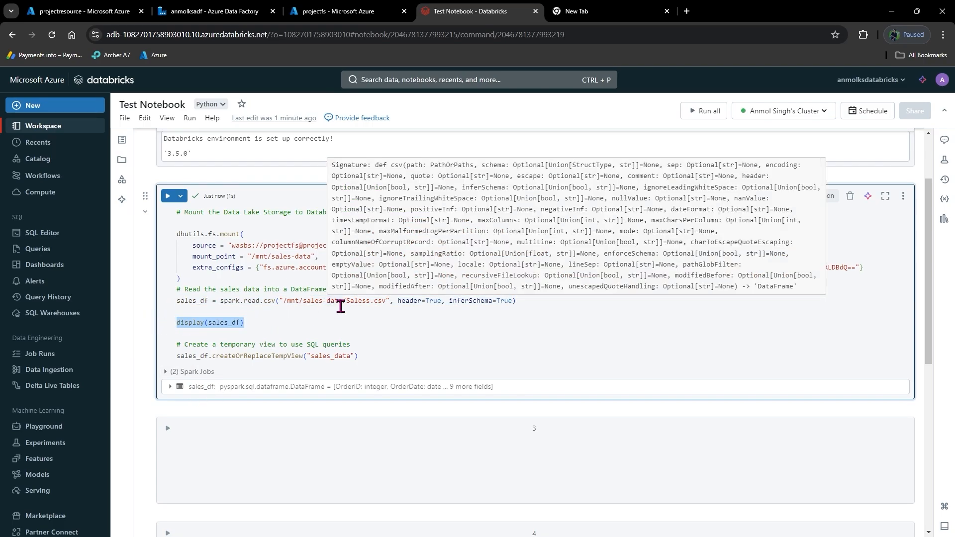
pyautogui.hotkey('ctrl', 'shift', 'Return')
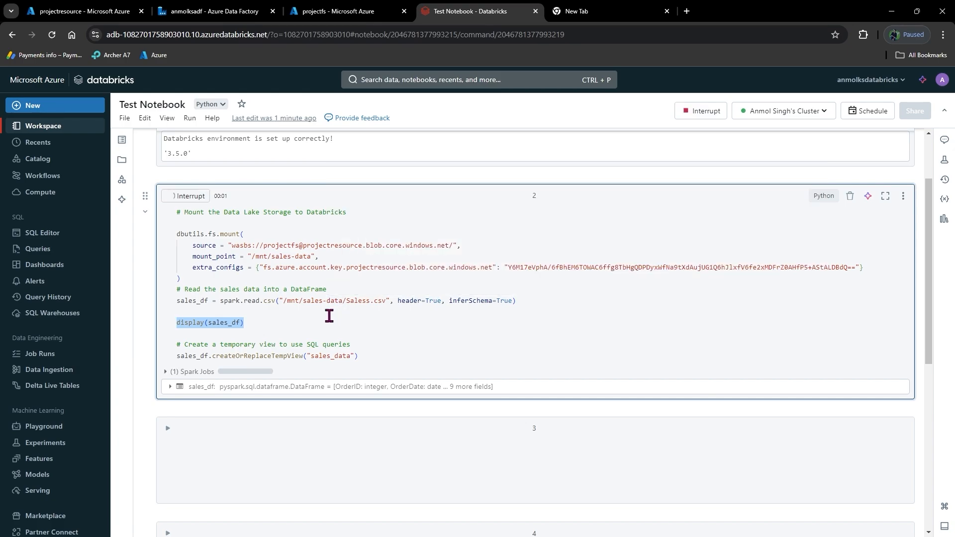
# Step: Scroll through the displayed sales data table
pyautogui.scroll(-1, 574, 332)
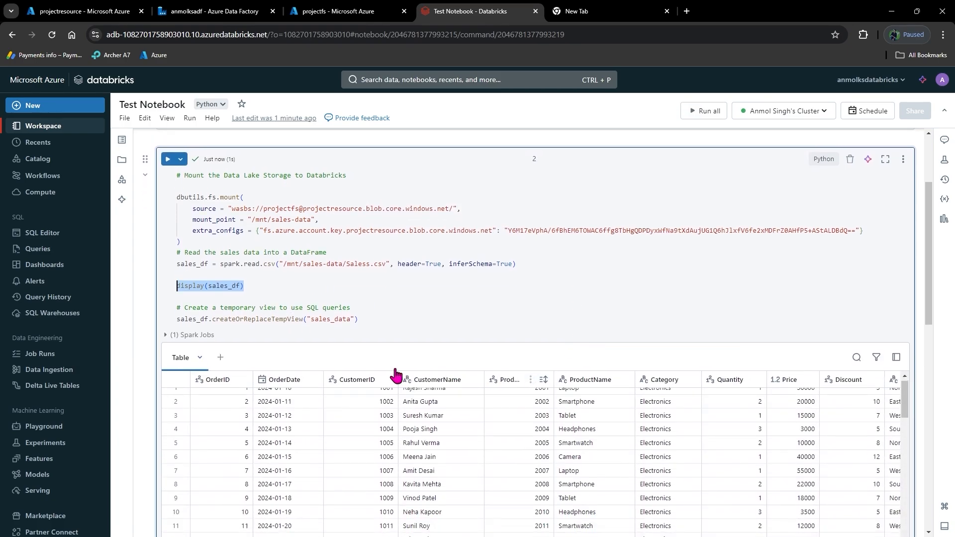
pyautogui.scroll(-1, 299, 397)
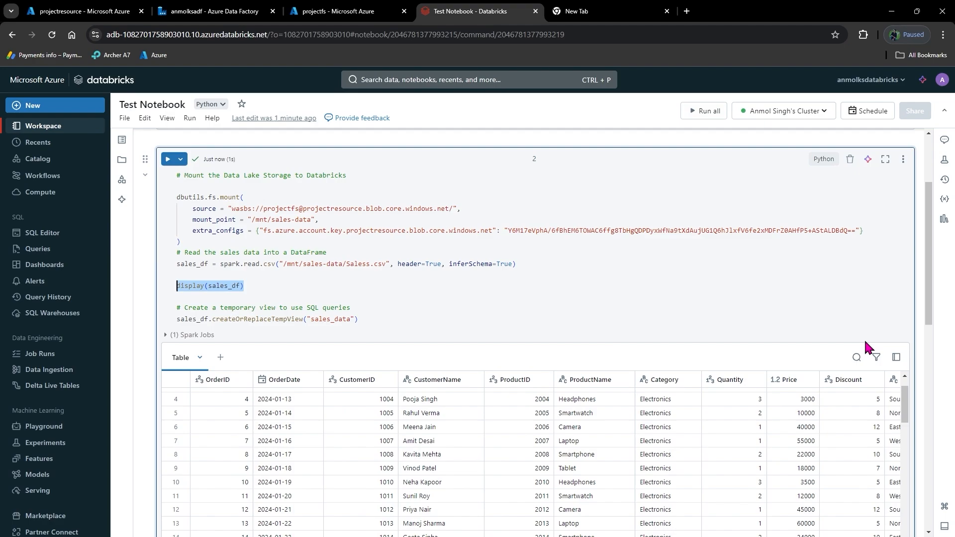
pyautogui.scroll(-1, 867, 347)
pyautogui.scroll(-1, 520, 452)
pyautogui.scroll(2, 554, 437)
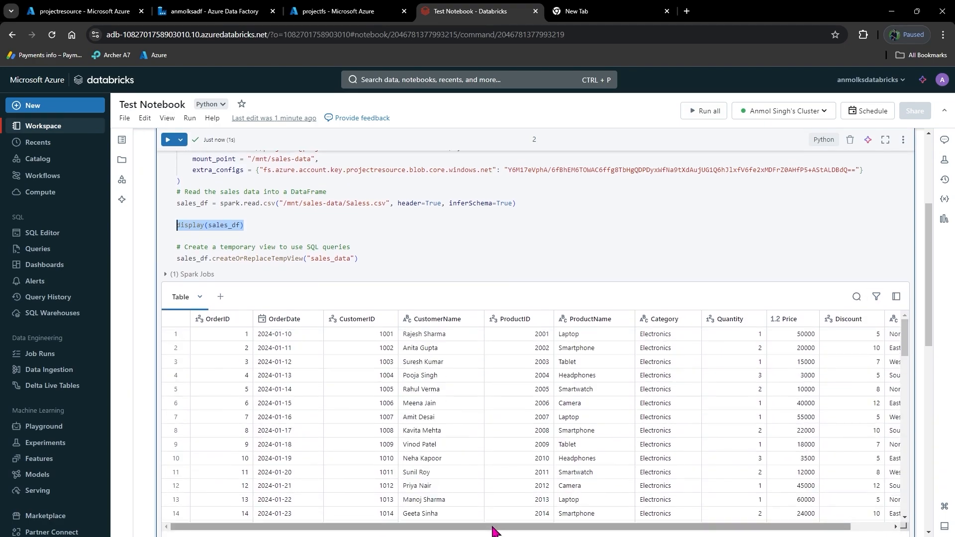
pyautogui.moveTo(492, 526); pyautogui.dragTo(423, 531)
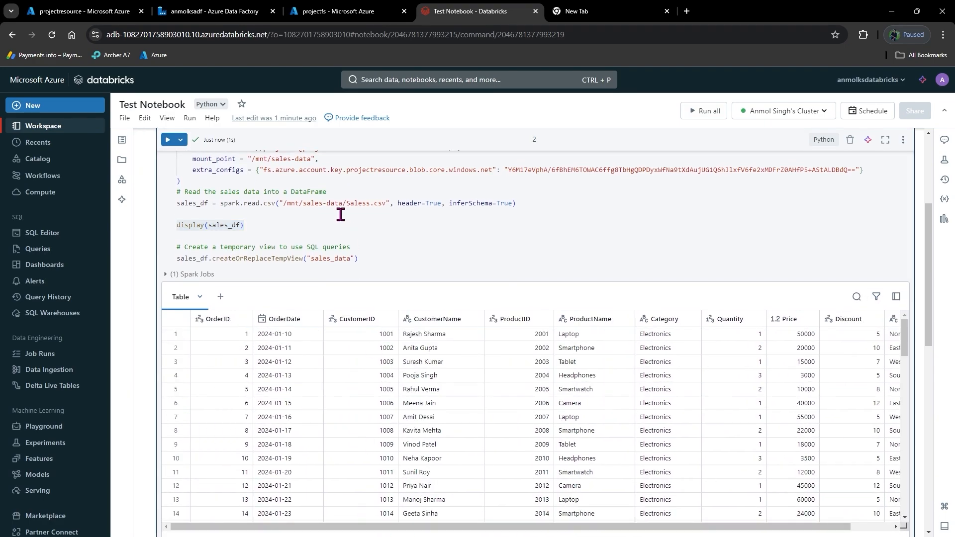
# Step: Examine the display and createOrReplaceTempView lines of the cell code
pyautogui.click(325, 225)
pyautogui.scroll(-1, 433, 222)
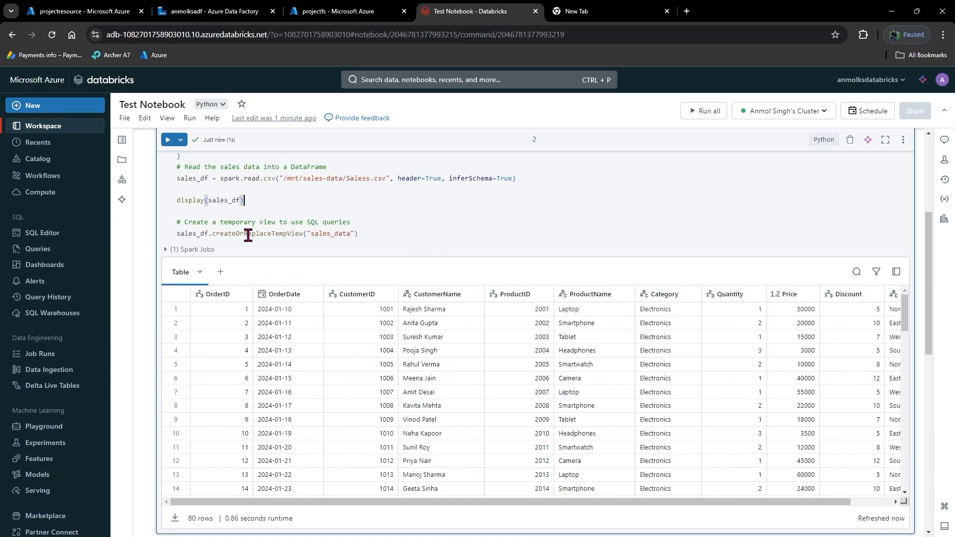
pyautogui.click(344, 214)
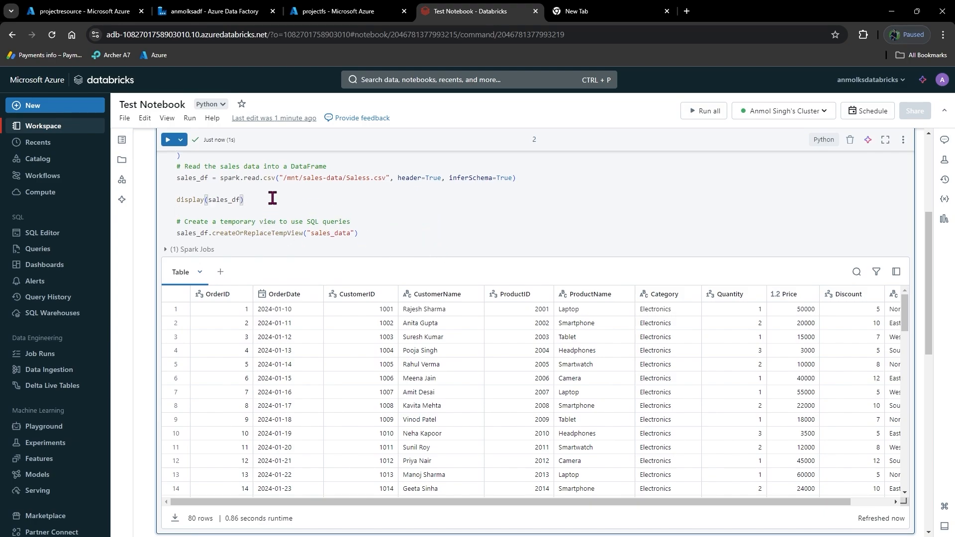
pyautogui.doubleClick(484, 178)
pyautogui.scroll(1, 517, 208)
pyautogui.click(541, 208)
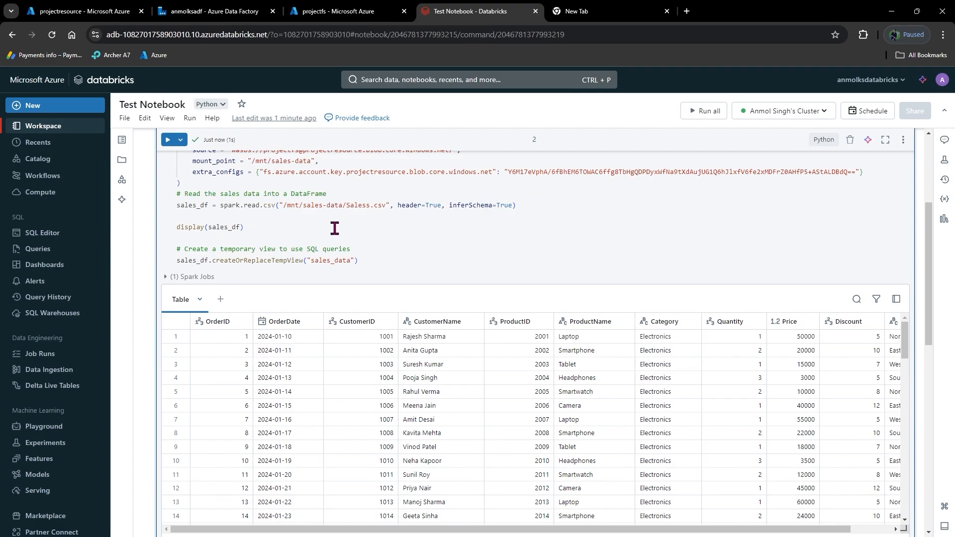
pyautogui.click(239, 243)
pyautogui.doubleClick(227, 228)
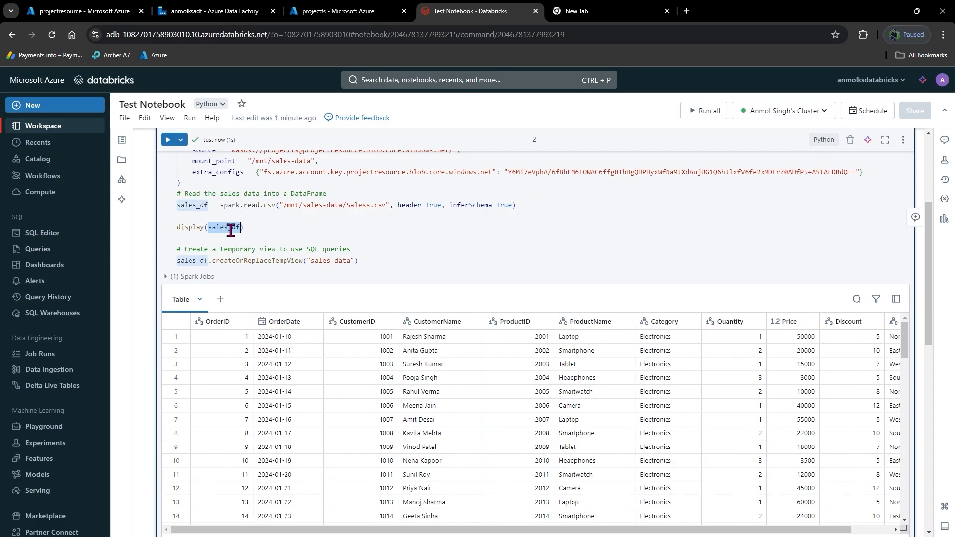
pyautogui.click(276, 227)
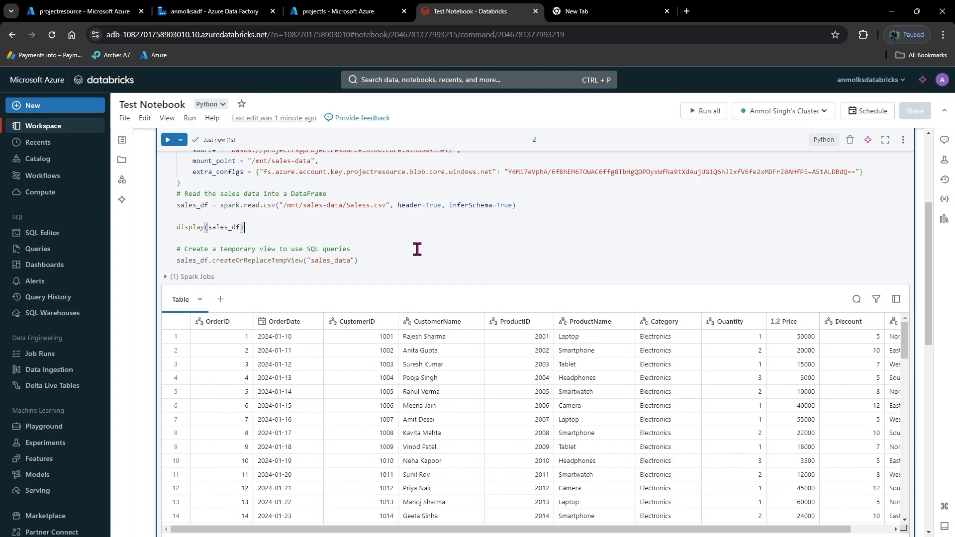
pyautogui.doubleClick(266, 251)
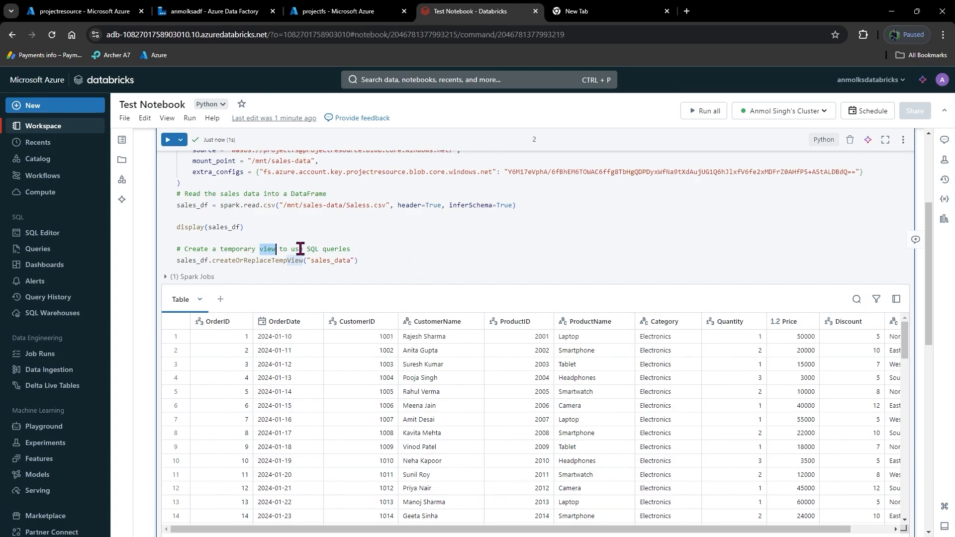
pyautogui.click(392, 264)
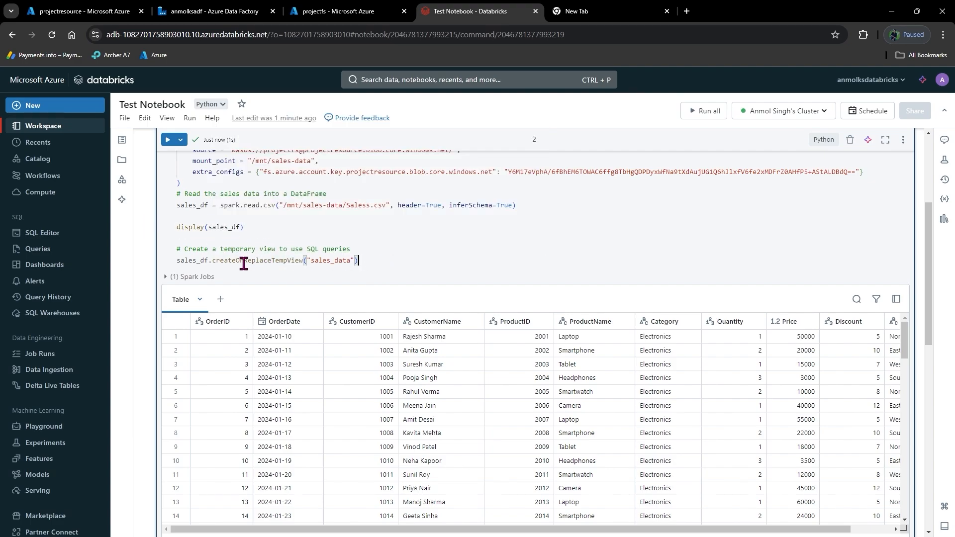
pyautogui.moveTo(374, 263); pyautogui.dragTo(170, 261)
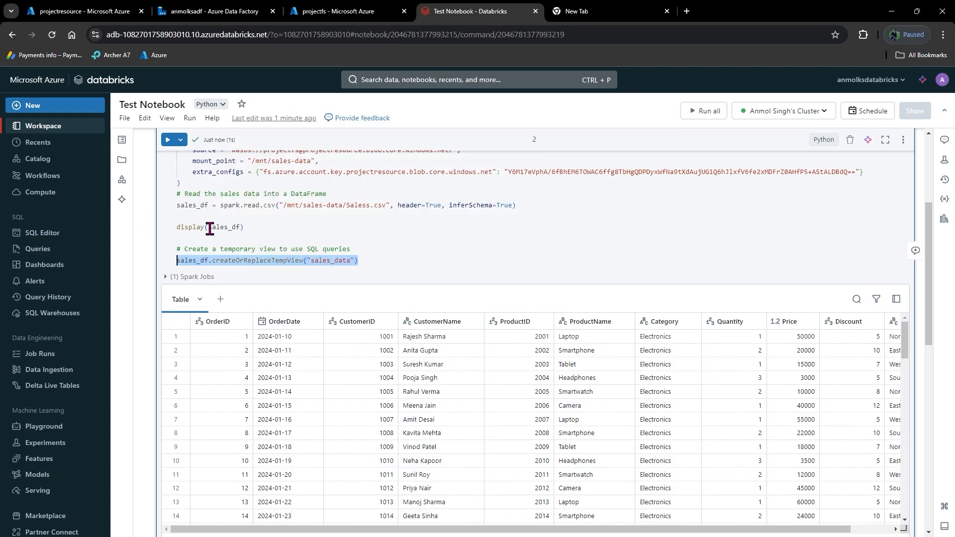
pyautogui.click(211, 227)
pyautogui.click(187, 262)
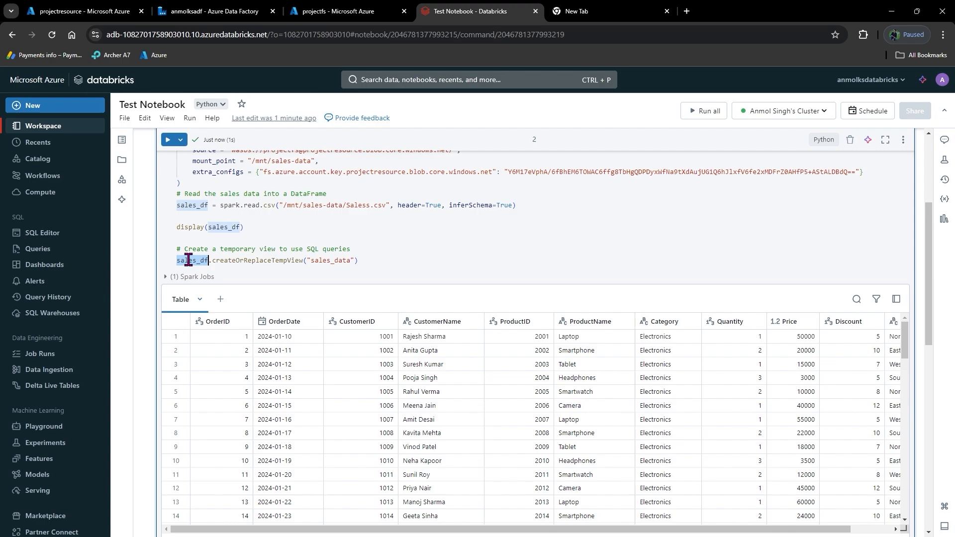
# Step: Run only the createOrReplaceTempView line to register the sales DataFrame as the sales_data temporary view
pyautogui.doubleClick(245, 260)
pyautogui.doubleClick(330, 260)
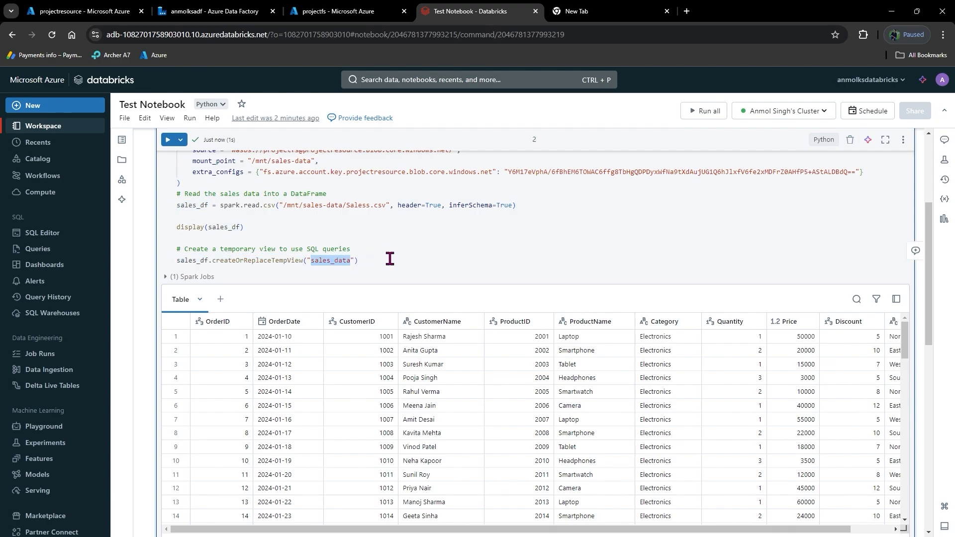
pyautogui.moveTo(359, 260); pyautogui.dragTo(176, 258)
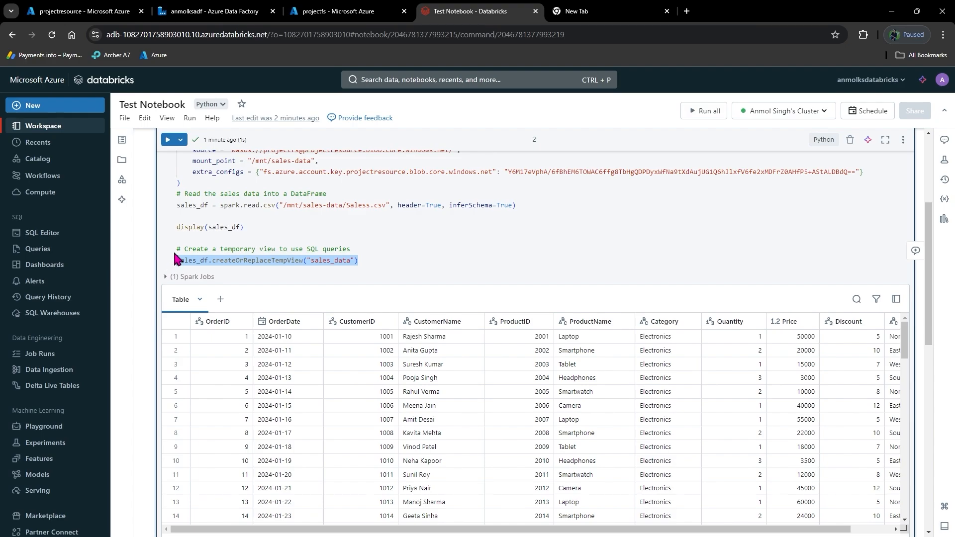
pyautogui.hotkey('ctrl', 'shift', 'Return')
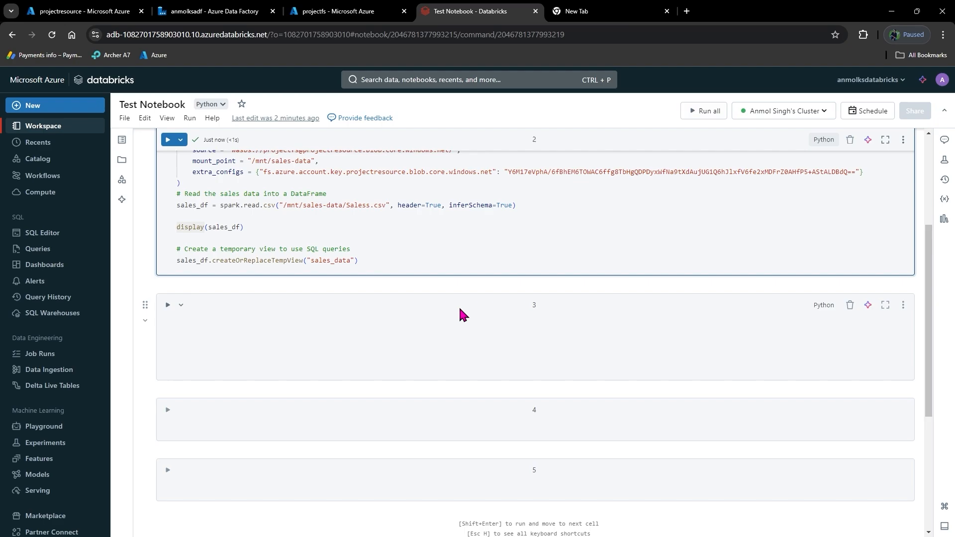
# Step: Switch the next cell to SQL and run the query select * from sales_data;
pyautogui.click(276, 344)
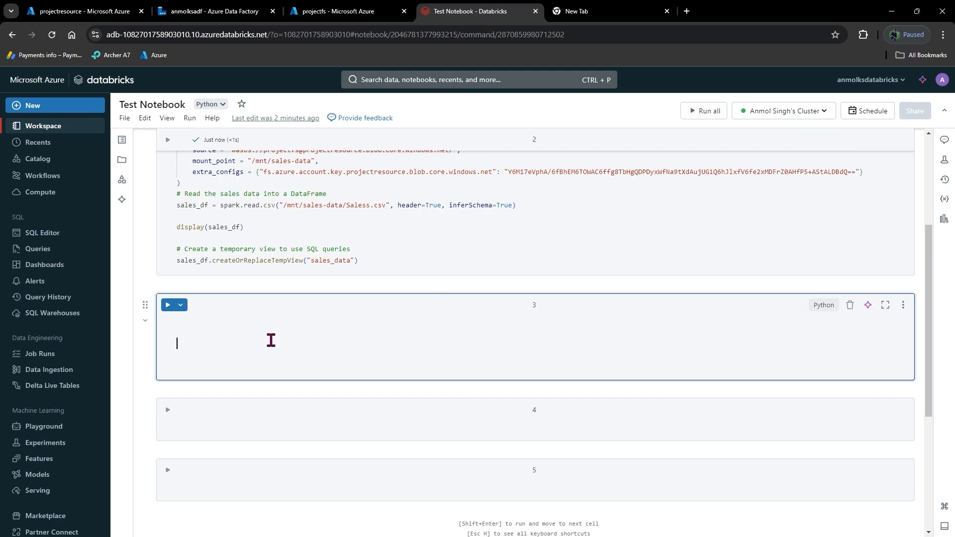
pyautogui.click(824, 306)
pyautogui.click(735, 392)
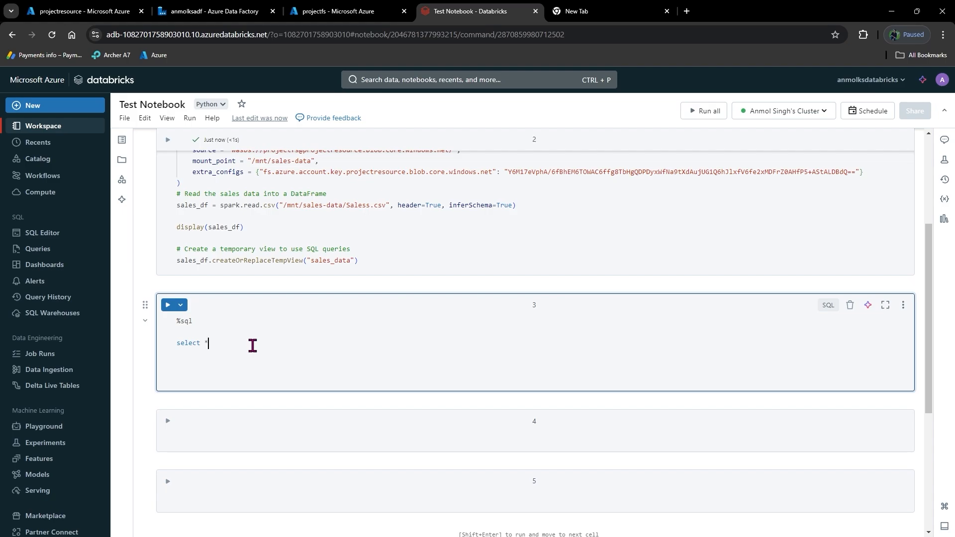
pyautogui.doubleClick(316, 260)
pyautogui.hotkey('ctrl', 'c')
pyautogui.click(271, 348)
pyautogui.hotkey('ctrl', 'v')
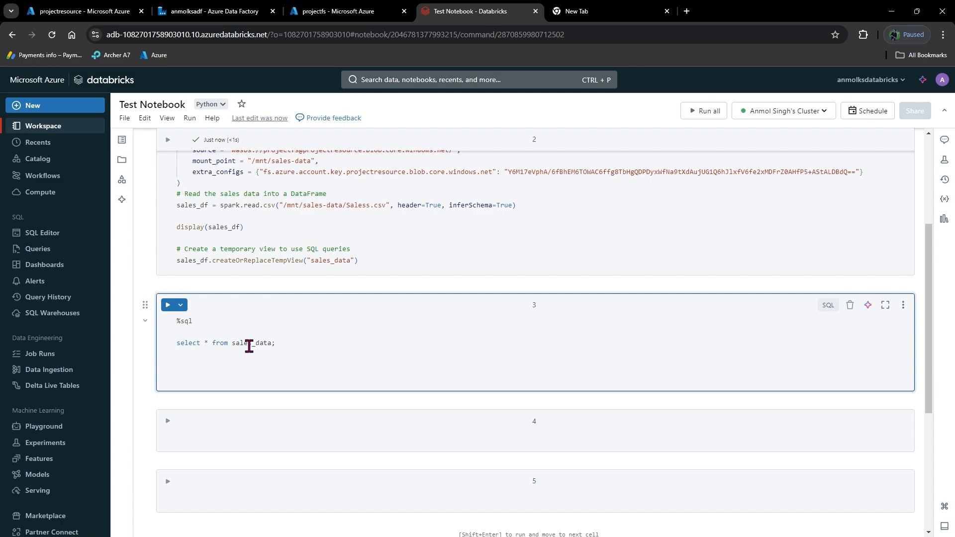
pyautogui.click(168, 305)
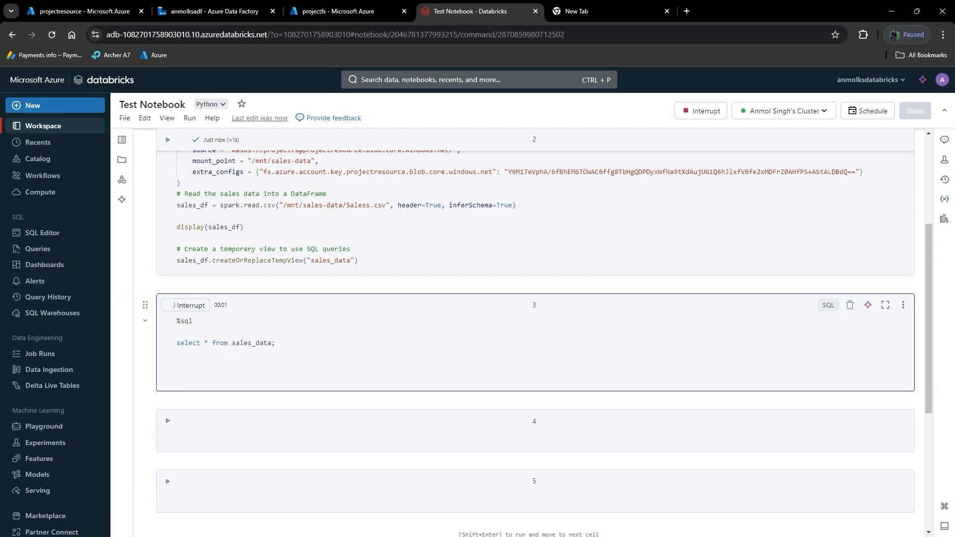
# Step: Scroll through the sales_data query result table
pyautogui.scroll(-1, 338, 368)
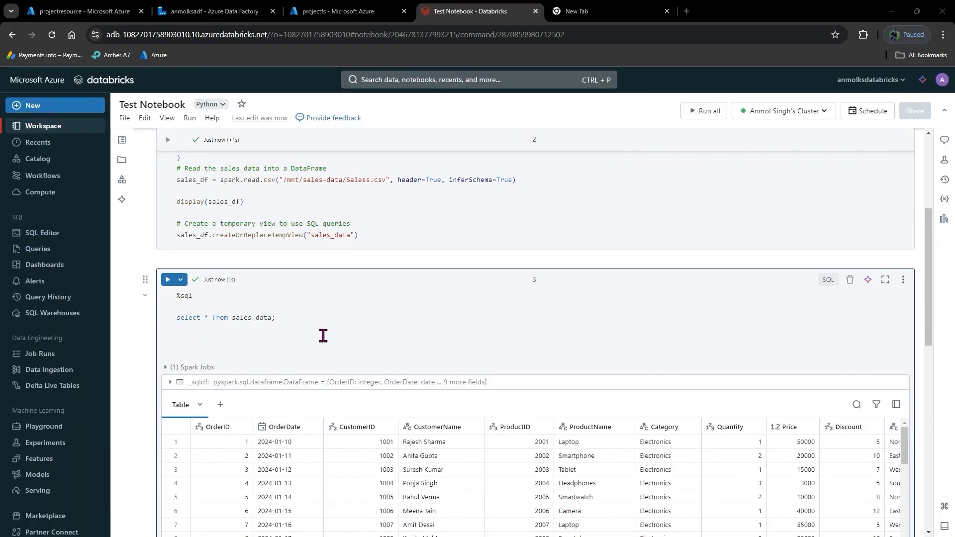
pyautogui.moveTo(276, 309); pyautogui.dragTo(176, 309)
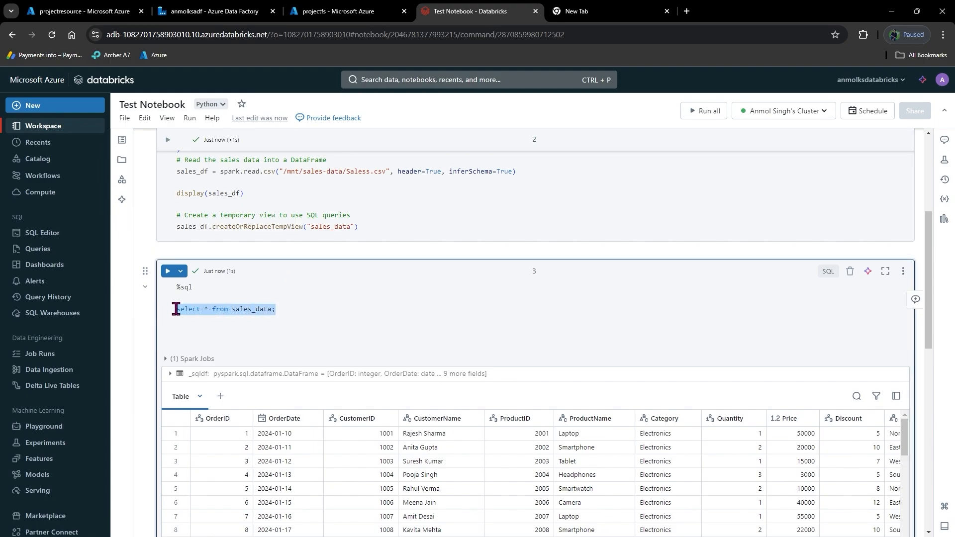
pyautogui.scroll(-1, 347, 318)
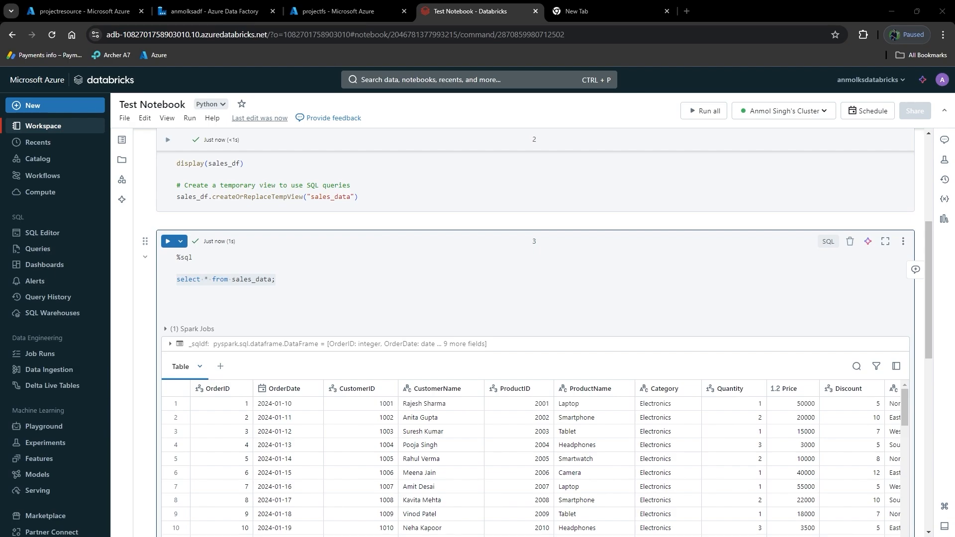
pyautogui.scroll(-1, 395, 427)
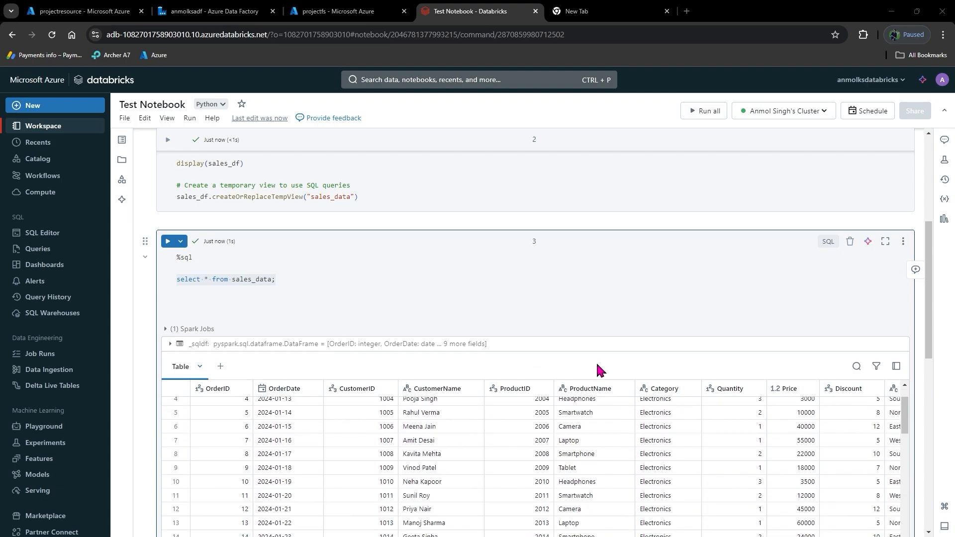
pyautogui.scroll(-2, 816, 317)
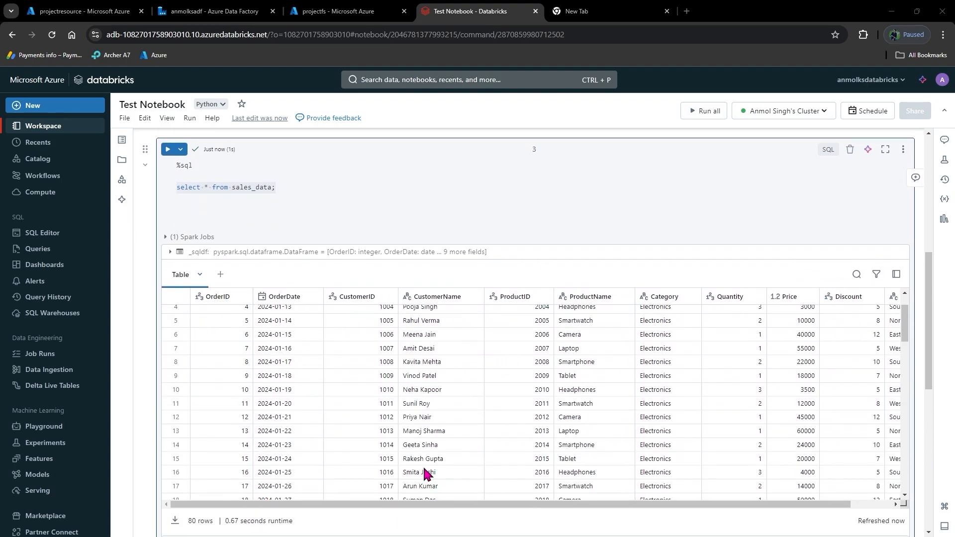
pyautogui.hscroll(2, 457, 408)
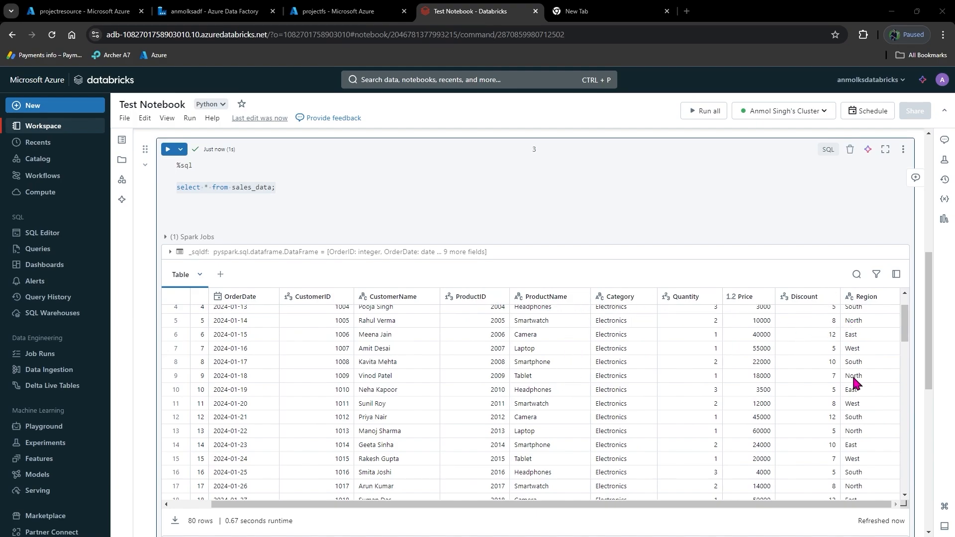
pyautogui.scroll(2, 854, 376)
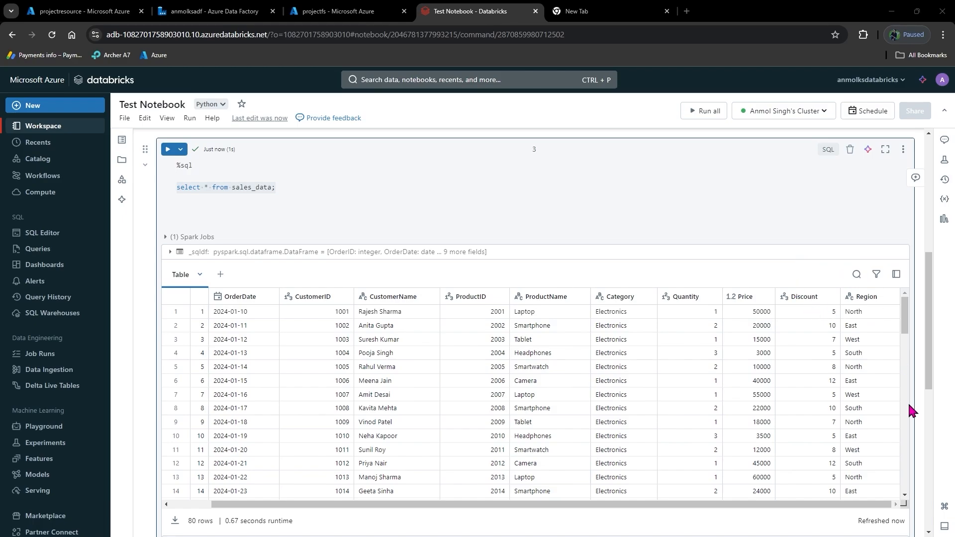
pyautogui.scroll(-3, 913, 396)
# Step: Paste the total-sales-by-region code into the next empty cell
pyautogui.click(442, 431)
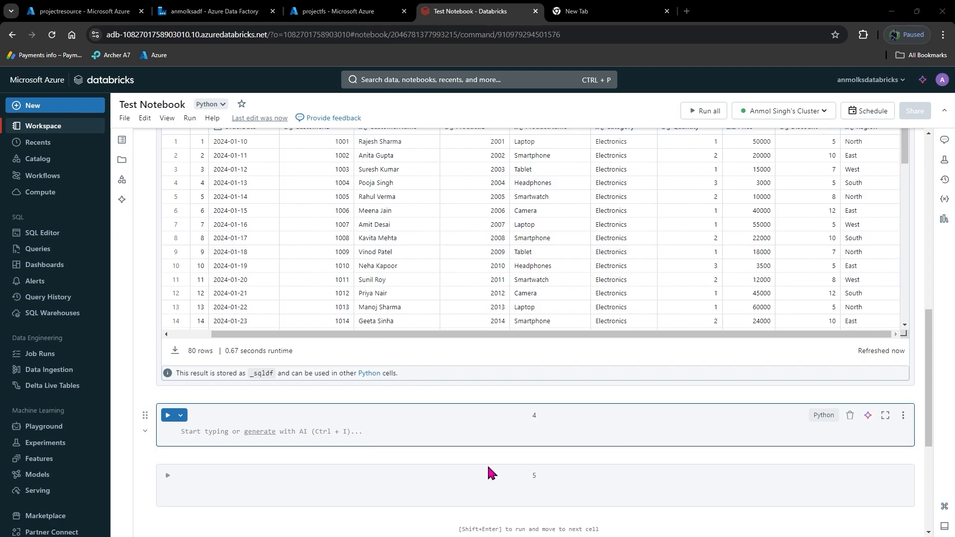
pyautogui.click(253, 432)
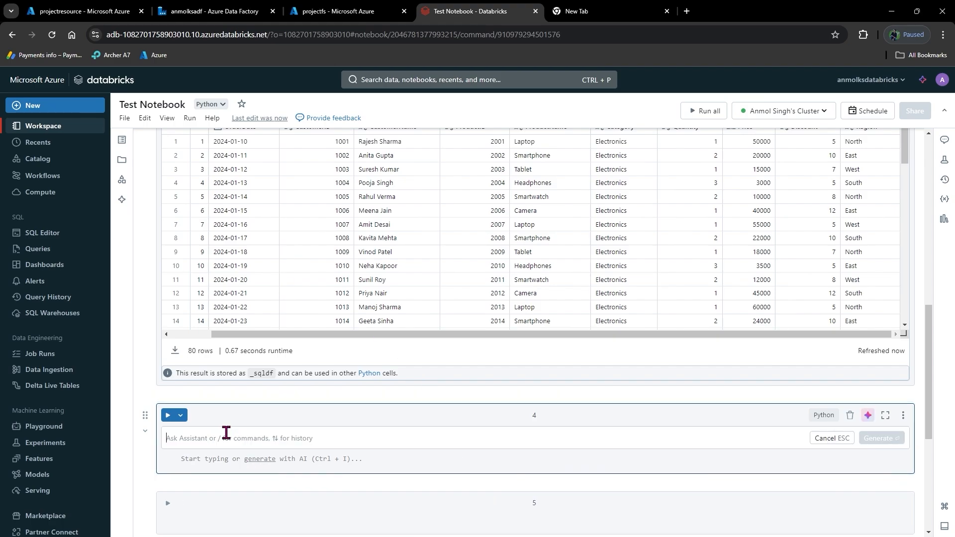
pyautogui.click(217, 517)
pyautogui.click(225, 437)
pyautogui.click(850, 414)
pyautogui.click(254, 432)
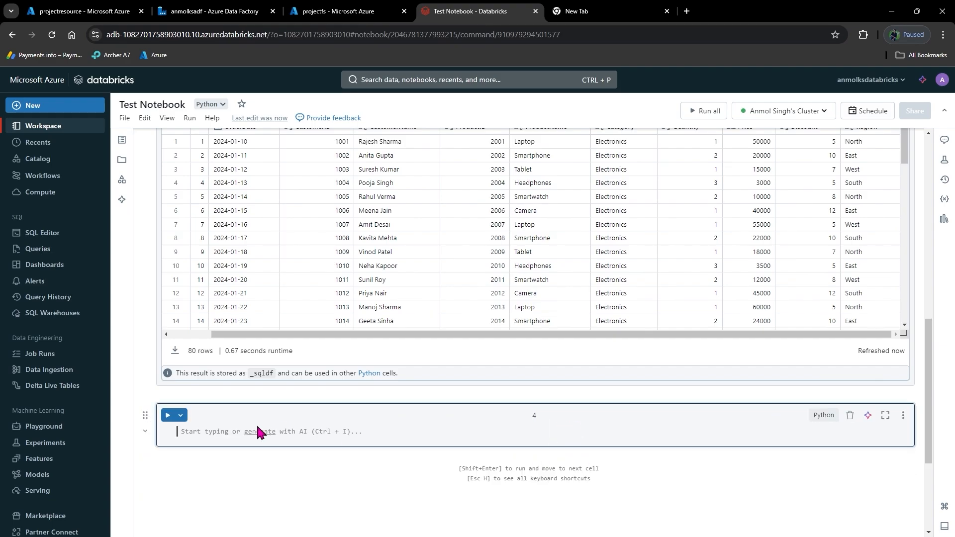
pyautogui.hotkey('ctrl', 'v')
# Step: Examine the pasted spark.sql query that sums Price by Region
pyautogui.scroll(2, 284, 410)
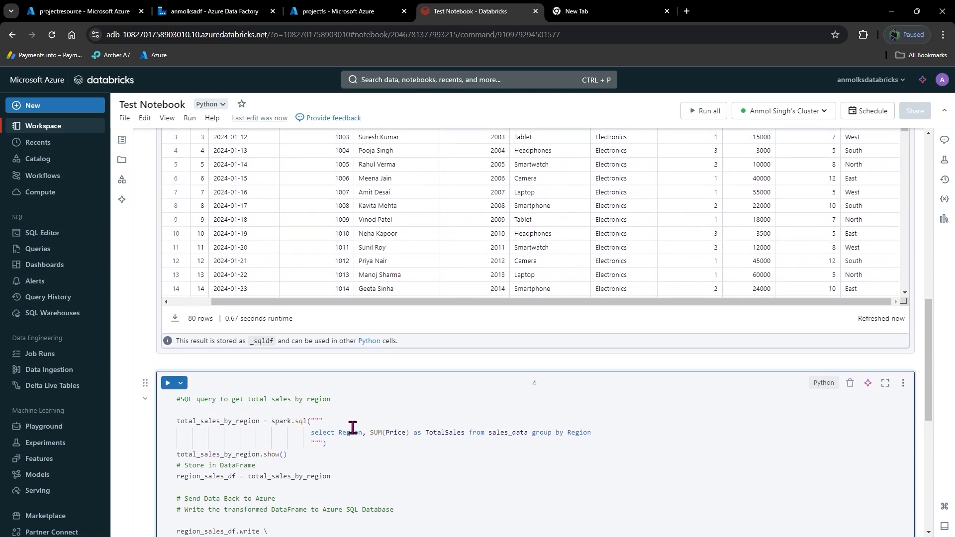
pyautogui.scroll(-1, 353, 428)
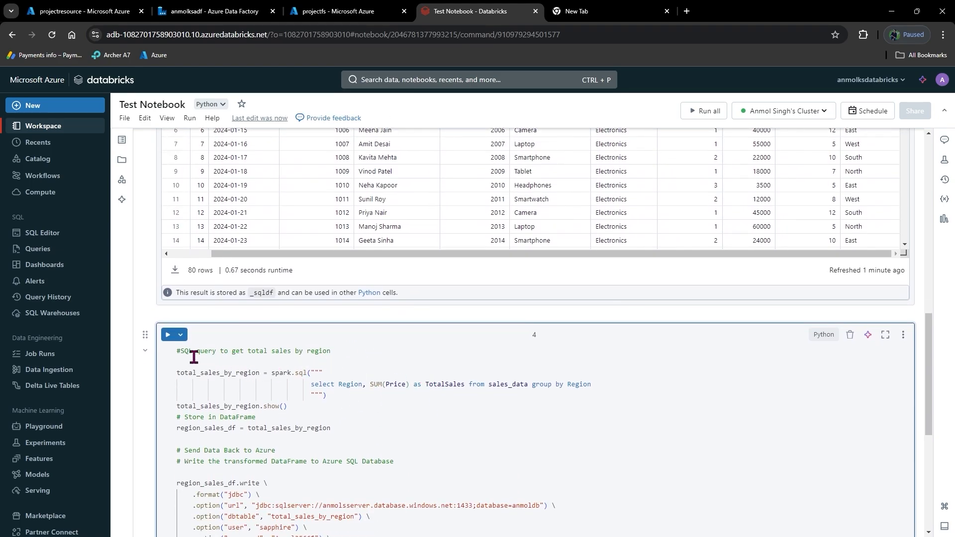
pyautogui.scroll(1, 340, 364)
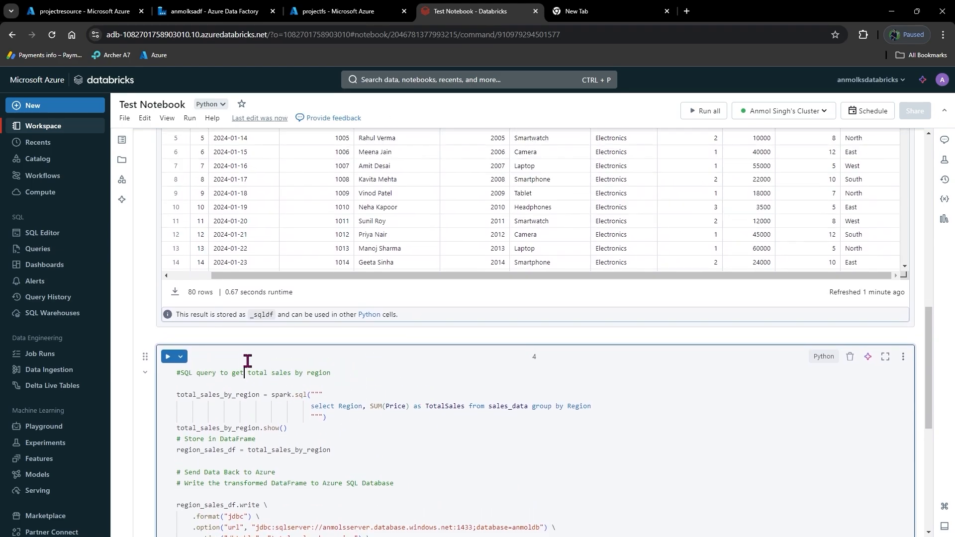
pyautogui.moveTo(247, 363); pyautogui.dragTo(291, 371)
pyautogui.click(345, 373)
pyautogui.scroll(3, 693, 331)
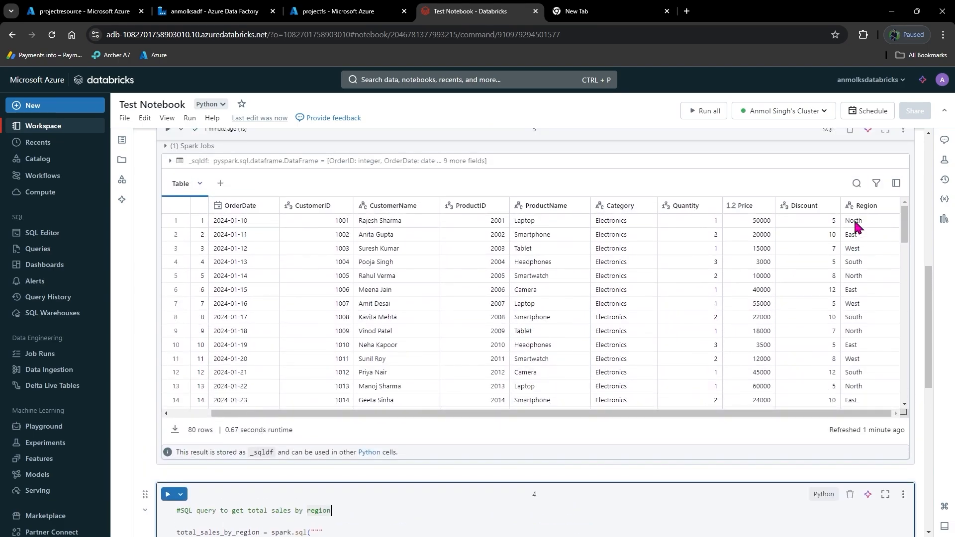
pyautogui.scroll(-3, 584, 465)
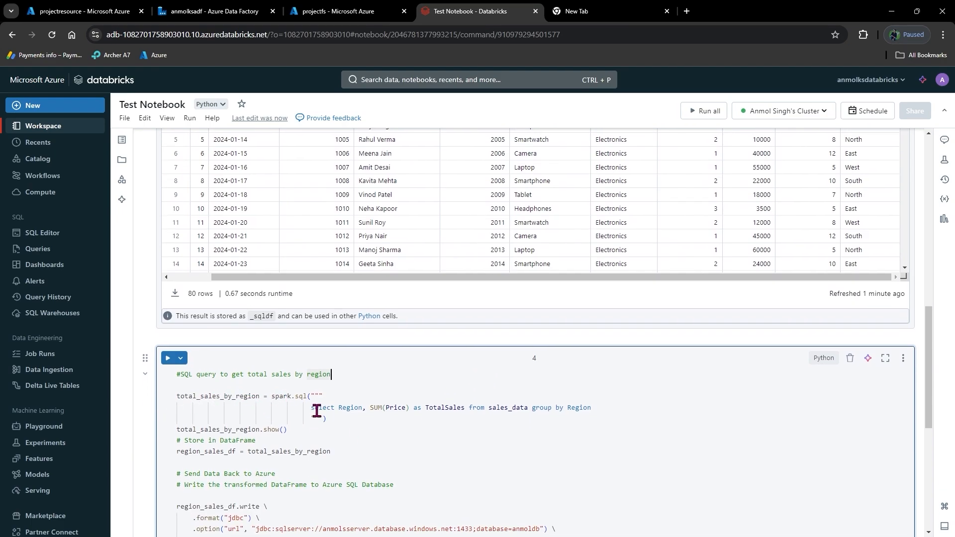
pyautogui.doubleClick(349, 408)
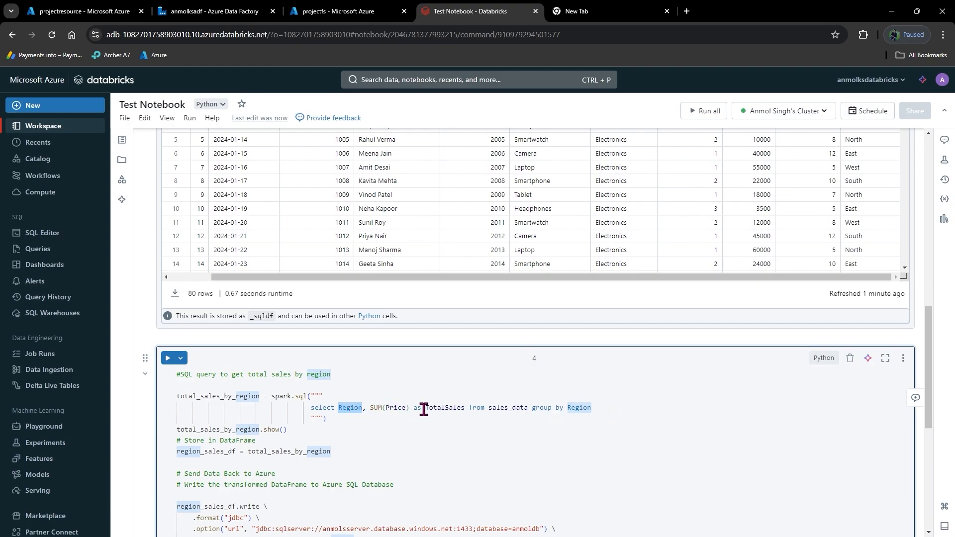
pyautogui.click(624, 407)
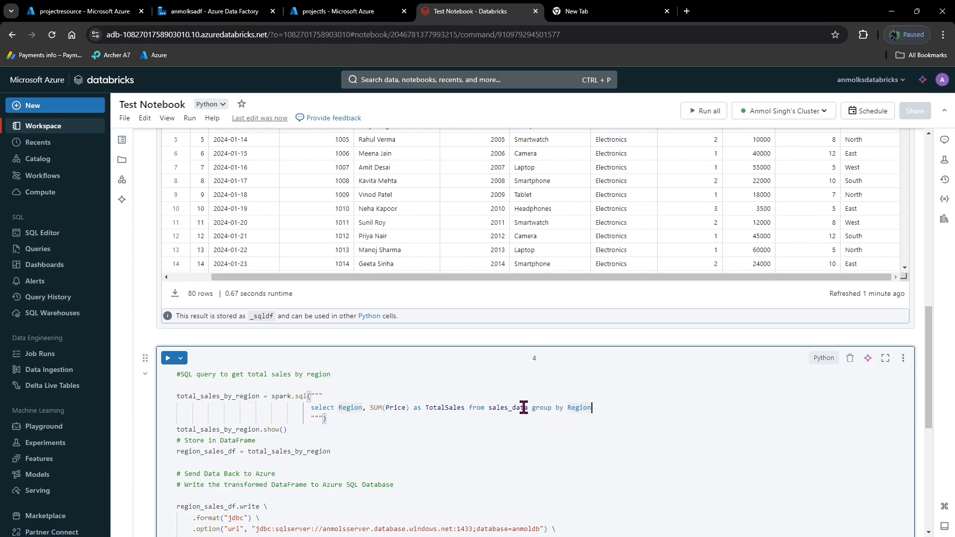
pyautogui.doubleClick(373, 408)
pyautogui.scroll(3, 591, 398)
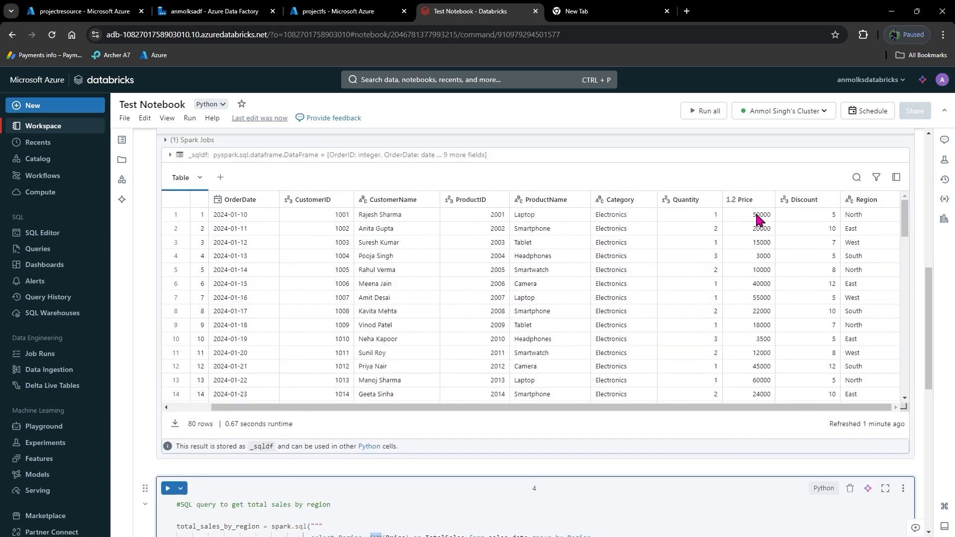
# Step: Inspect the Region column values in the sales_data result table
pyautogui.click(865, 213)
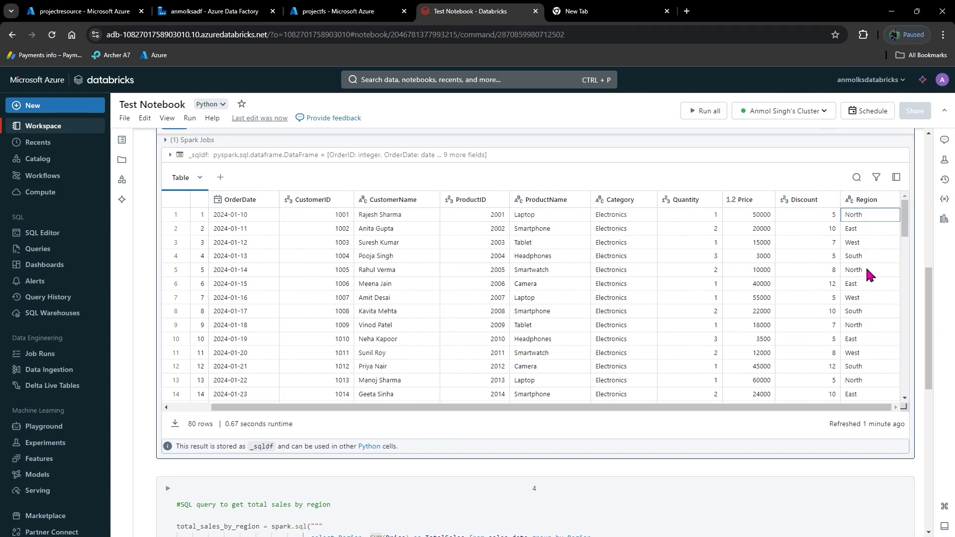
pyautogui.click(866, 269)
pyautogui.click(866, 326)
pyautogui.click(861, 378)
pyautogui.click(860, 218)
pyautogui.scroll(-3, 367, 505)
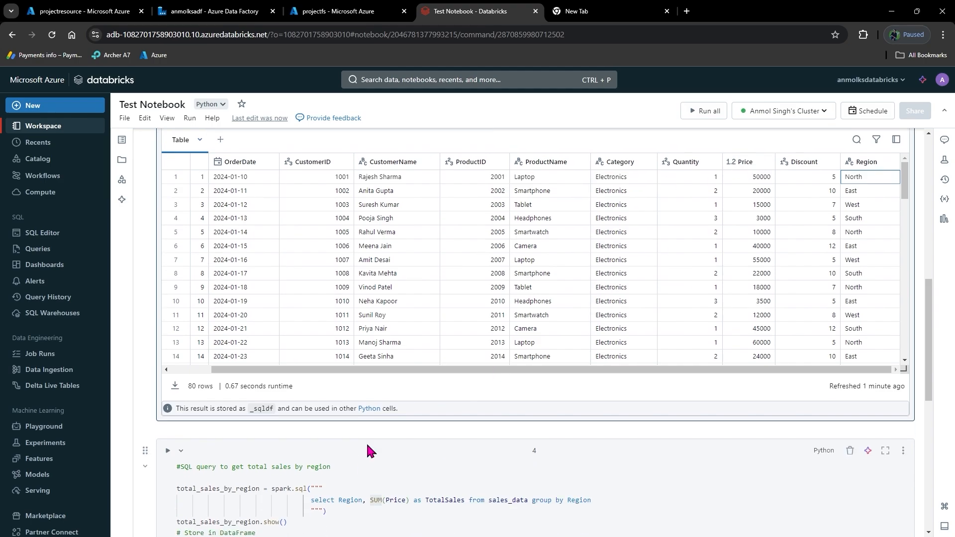
# Step: Review the query's column names and the DataFrame and Azure SQL write lines in the pasted code
pyautogui.click(349, 404)
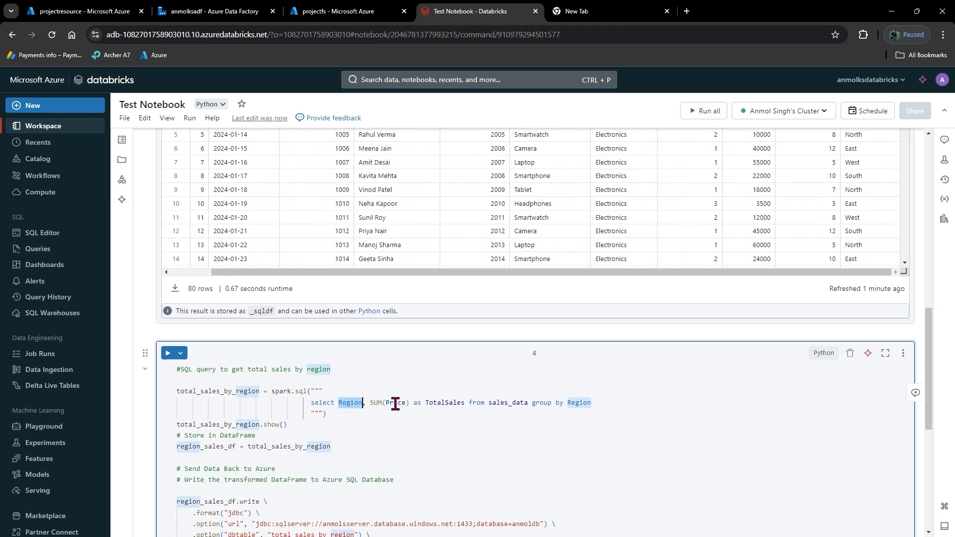
pyautogui.doubleClick(395, 403)
pyautogui.moveTo(390, 402); pyautogui.dragTo(414, 402)
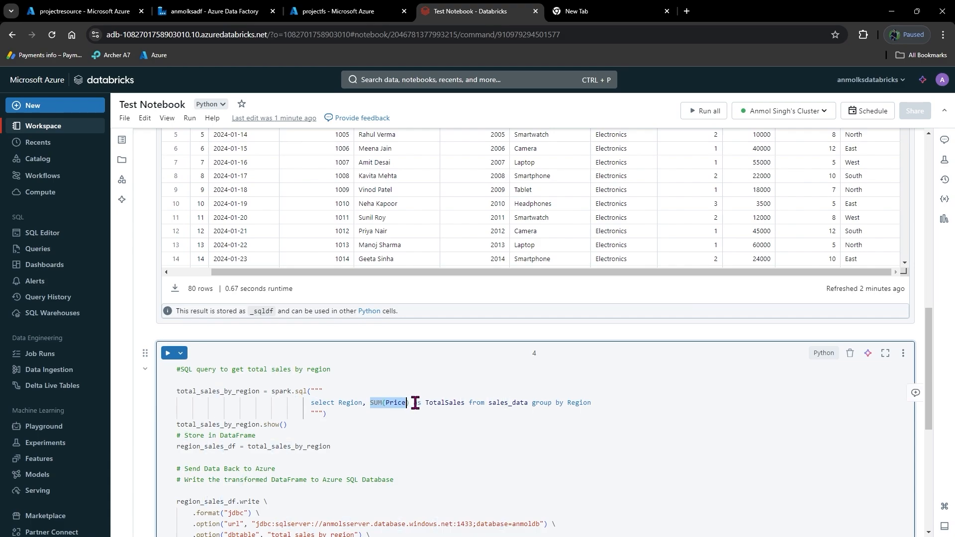
pyautogui.doubleClick(446, 403)
pyautogui.scroll(-1, 607, 412)
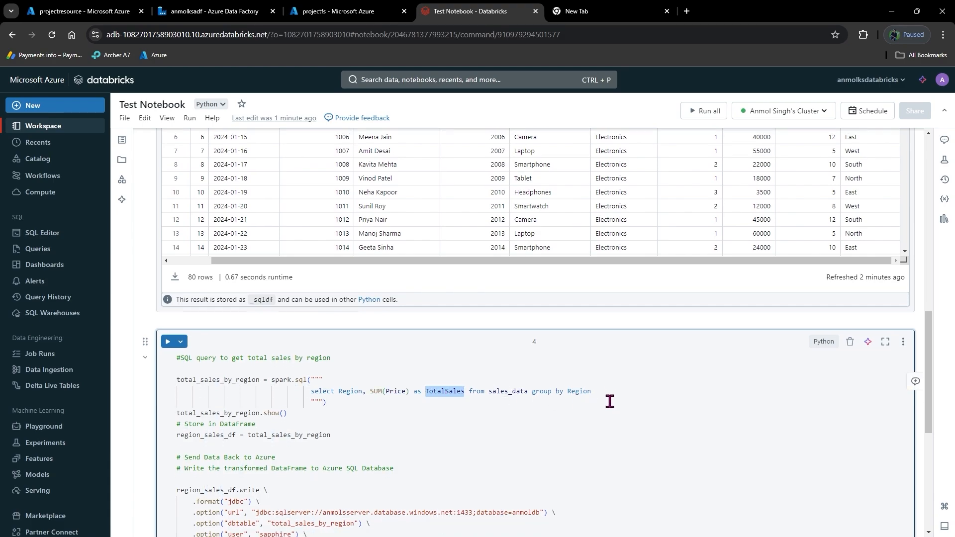
pyautogui.doubleClick(505, 367)
pyautogui.scroll(3, 317, 256)
pyautogui.scroll(3, 317, 256)
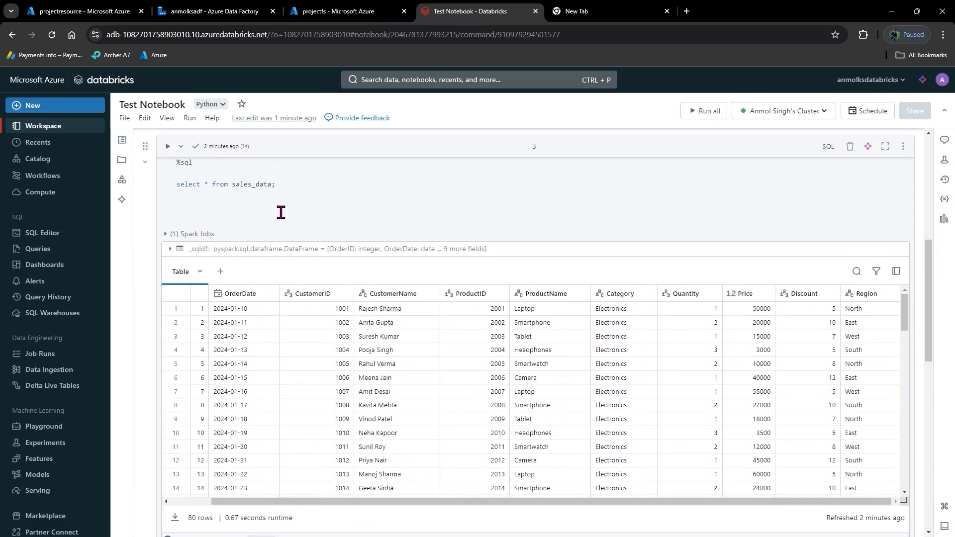
pyautogui.doubleClick(239, 195)
pyautogui.scroll(-5, 396, 252)
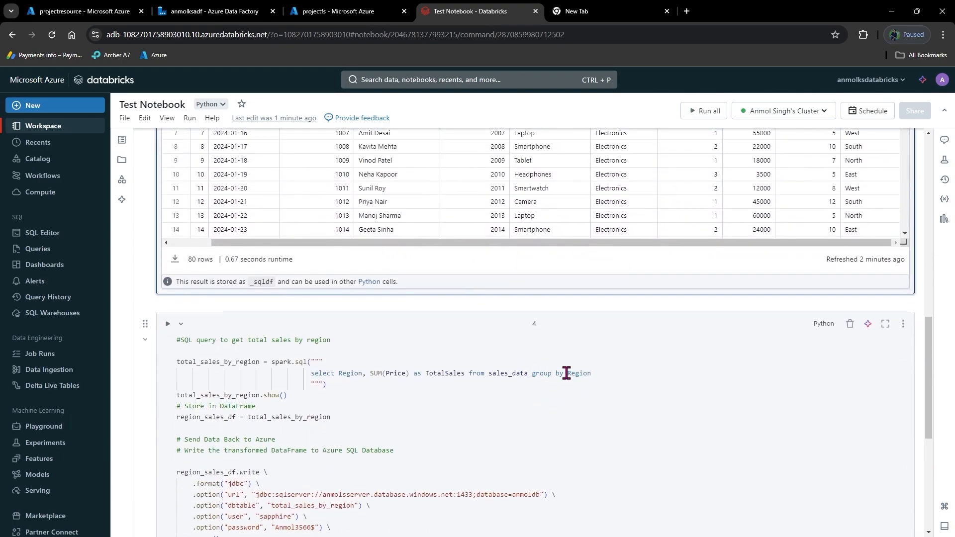
pyautogui.moveTo(566, 373); pyautogui.dragTo(593, 373)
pyautogui.scroll(-1, 214, 348)
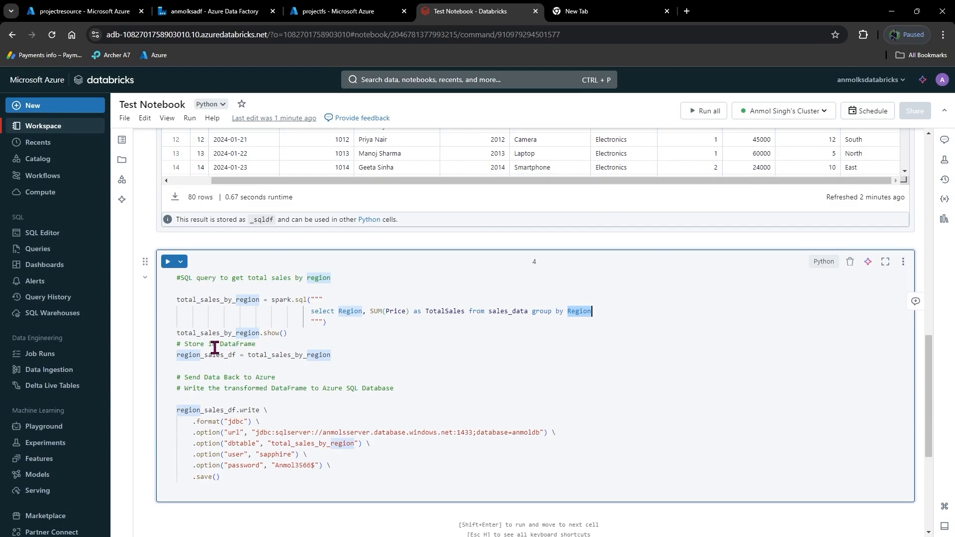
pyautogui.doubleClick(214, 300)
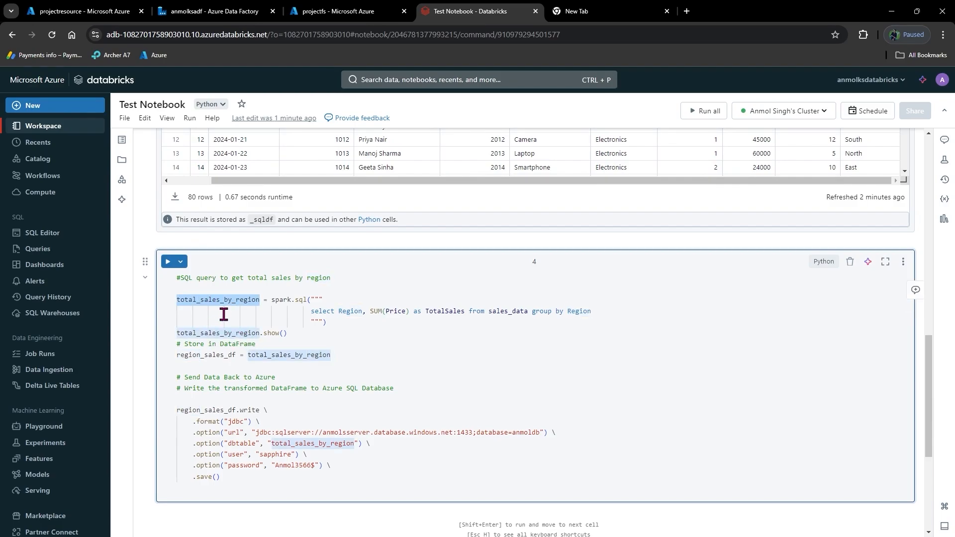
# Step: Run only the spark.sql statement that assigns total_sales_by_region in the fourth cell
pyautogui.click(318, 345)
pyautogui.moveTo(307, 335); pyautogui.dragTo(209, 333)
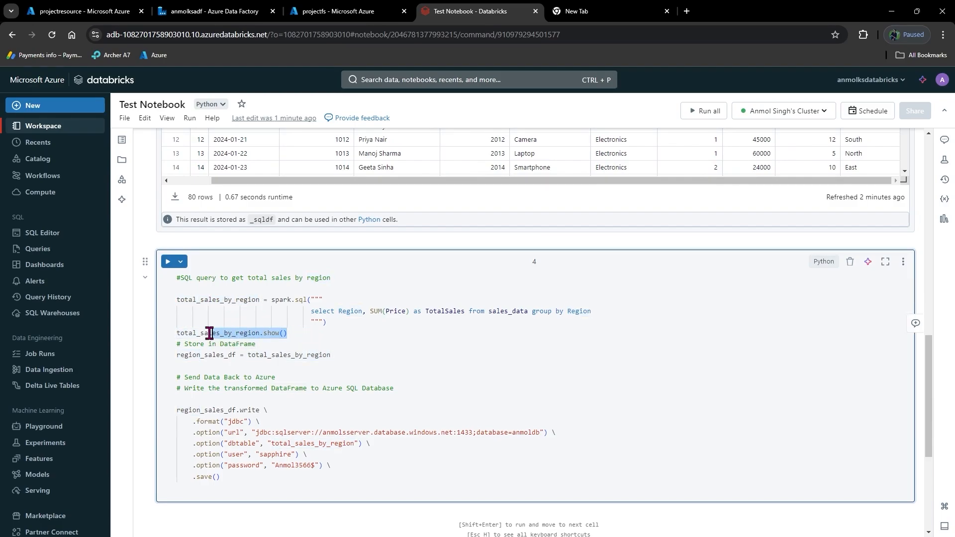
pyautogui.click(341, 324)
pyautogui.moveTo(352, 322); pyautogui.dragTo(178, 300)
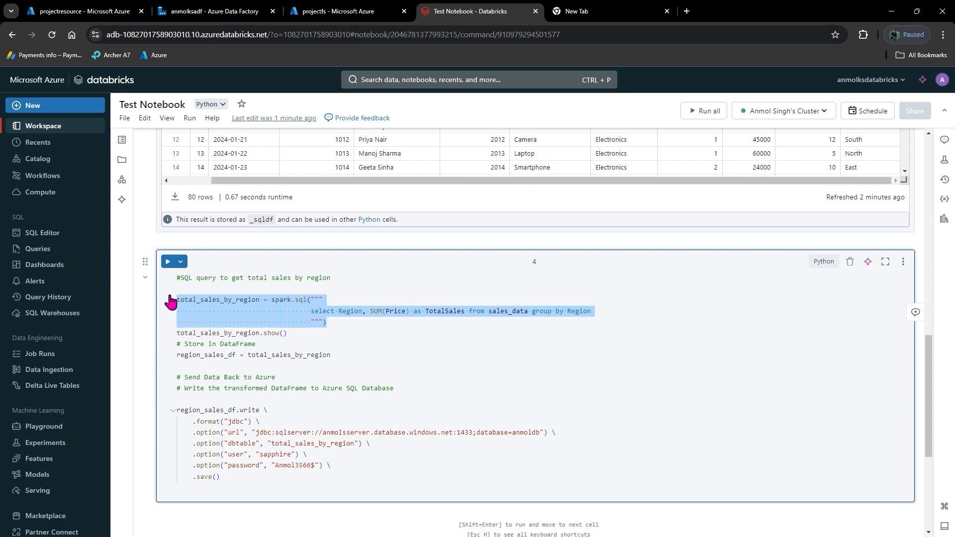
pyautogui.hotkey('ctrl', 'shift', 'Return')
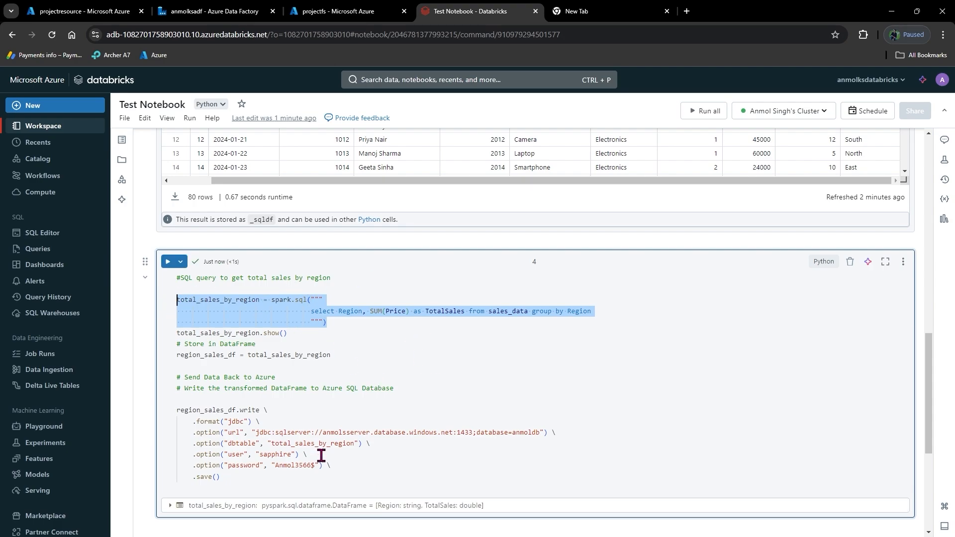
# Step: Run the selected total_sales_by_region.show() line to display totals per region
pyautogui.scroll(-1, 321, 456)
pyautogui.moveTo(286, 304); pyautogui.dragTo(177, 301)
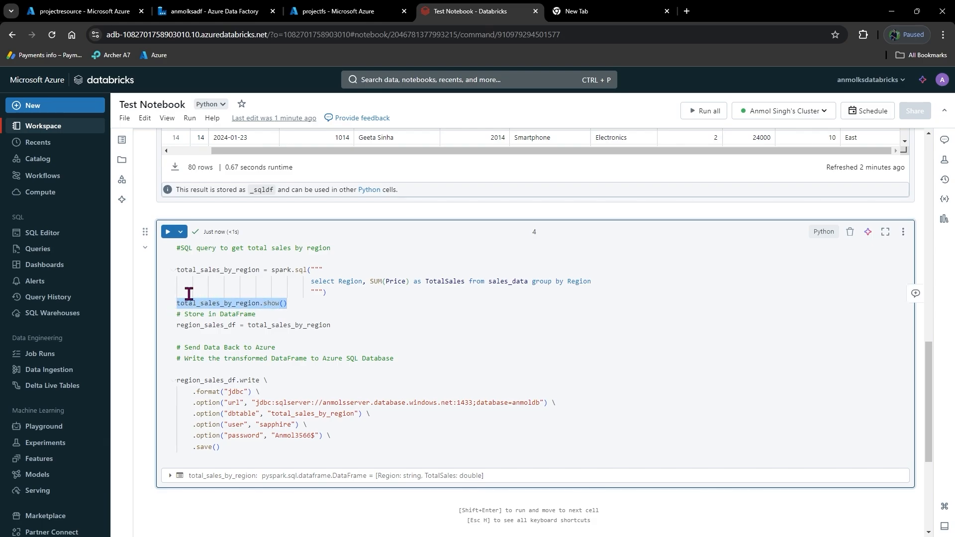
pyautogui.hotkey('ctrl', 'shift', 'Return')
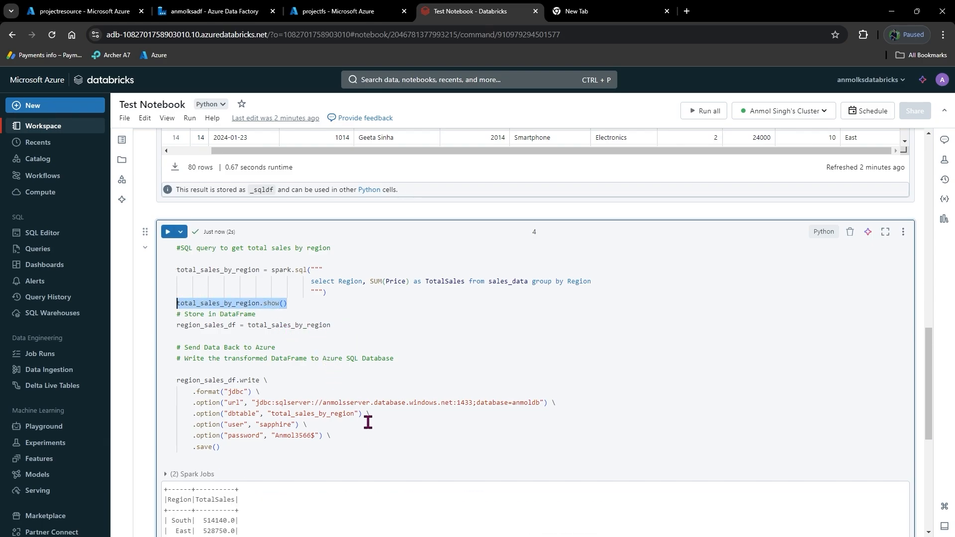
# Step: Review the regional totals output and the query, DataFrame and write lines in the cell
pyautogui.scroll(-2, 368, 423)
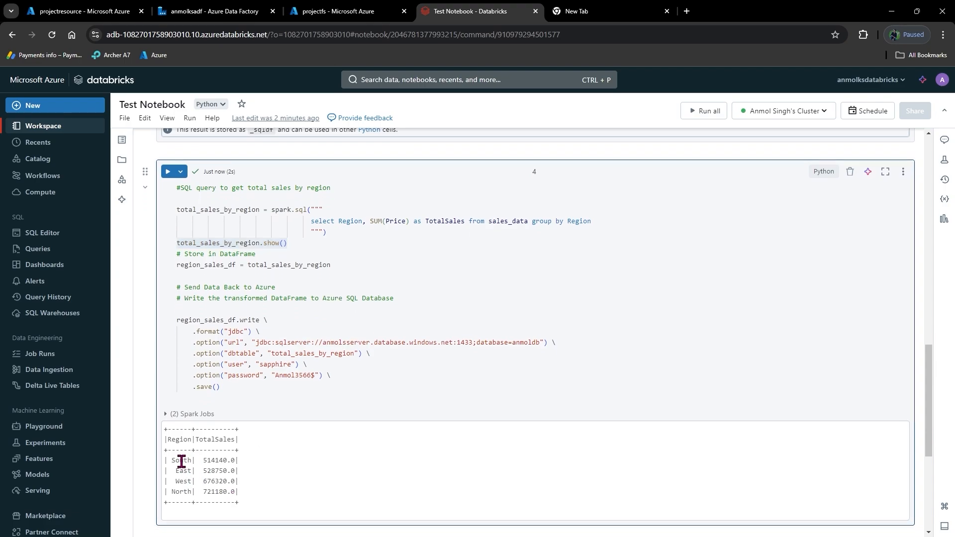
pyautogui.doubleClick(181, 460)
pyautogui.moveTo(205, 459); pyautogui.dragTo(230, 469)
pyautogui.scroll(1, 342, 343)
pyautogui.click(208, 260)
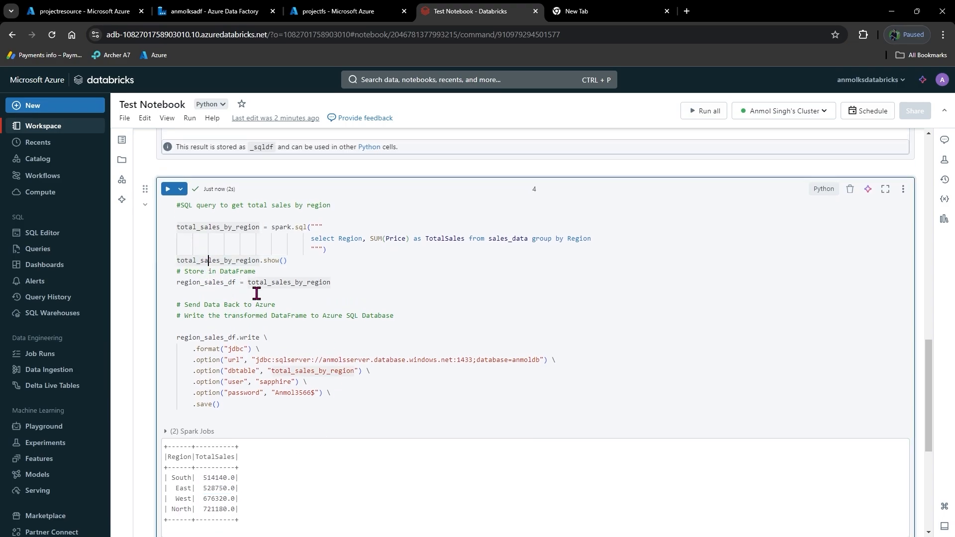
pyautogui.moveTo(271, 227); pyautogui.dragTo(299, 260)
pyautogui.click(343, 287)
pyautogui.moveTo(236, 282); pyautogui.dragTo(178, 283)
pyautogui.click(271, 338)
pyautogui.click(238, 342)
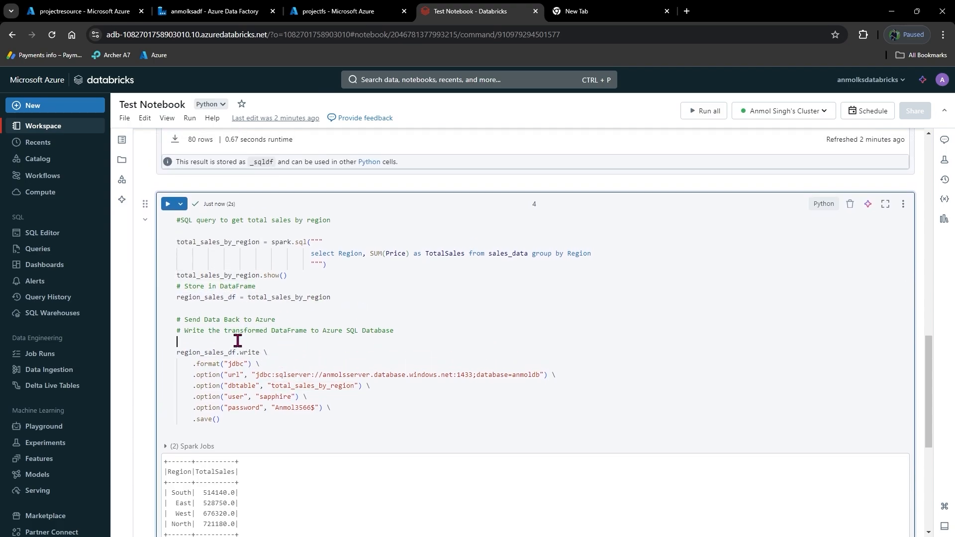
pyautogui.moveTo(306, 253); pyautogui.dragTo(598, 256)
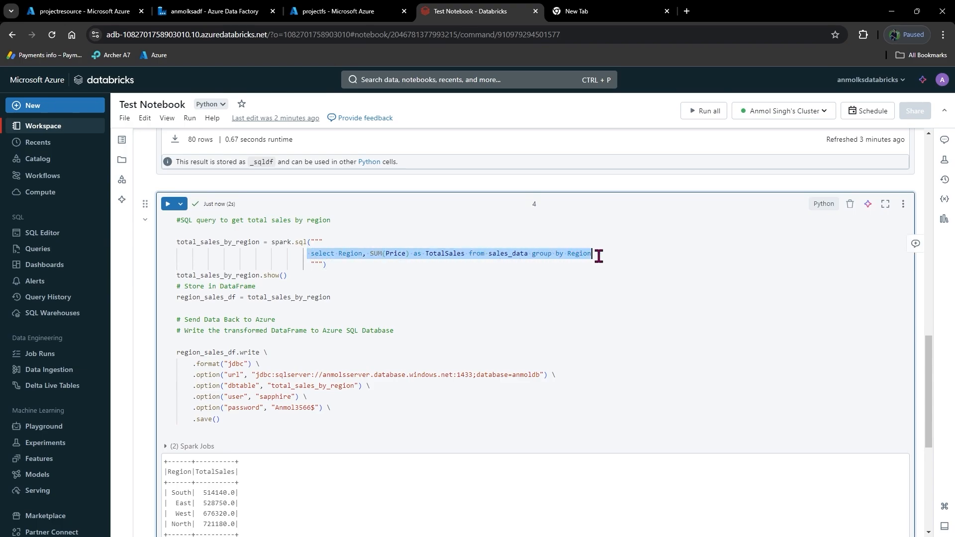
pyautogui.click(284, 345)
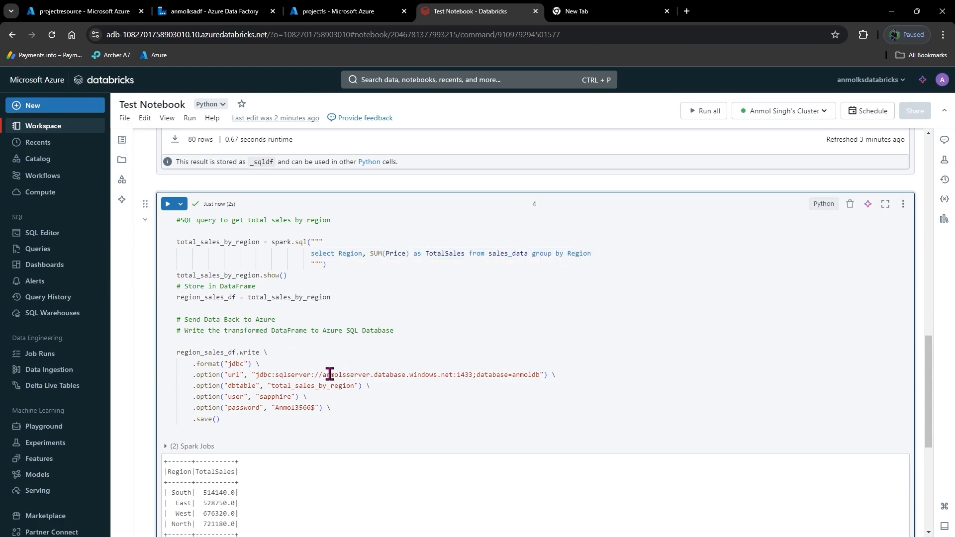
# Step: Examine the JDBC format, URL, server name and dbtable options in the write code
pyautogui.click(356, 362)
pyautogui.doubleClick(244, 386)
pyautogui.click(402, 387)
pyautogui.doubleClick(245, 385)
pyautogui.click(403, 393)
pyautogui.press('Down')
pyautogui.doubleClick(234, 375)
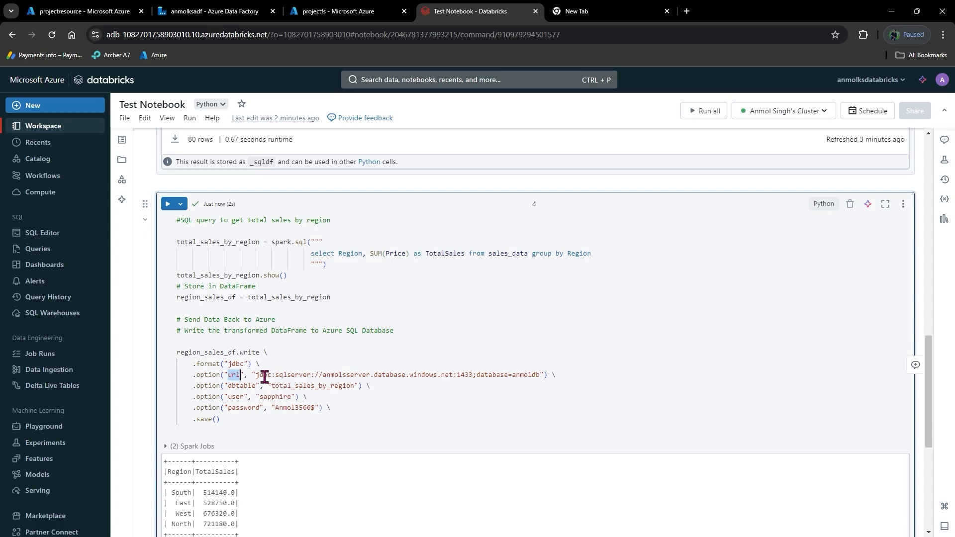
pyautogui.doubleClick(264, 375)
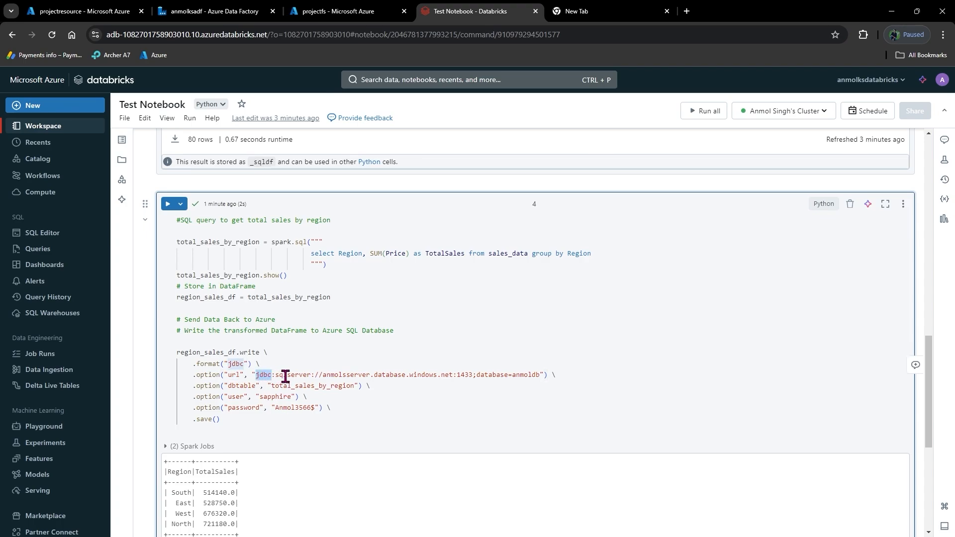
pyautogui.doubleClick(356, 375)
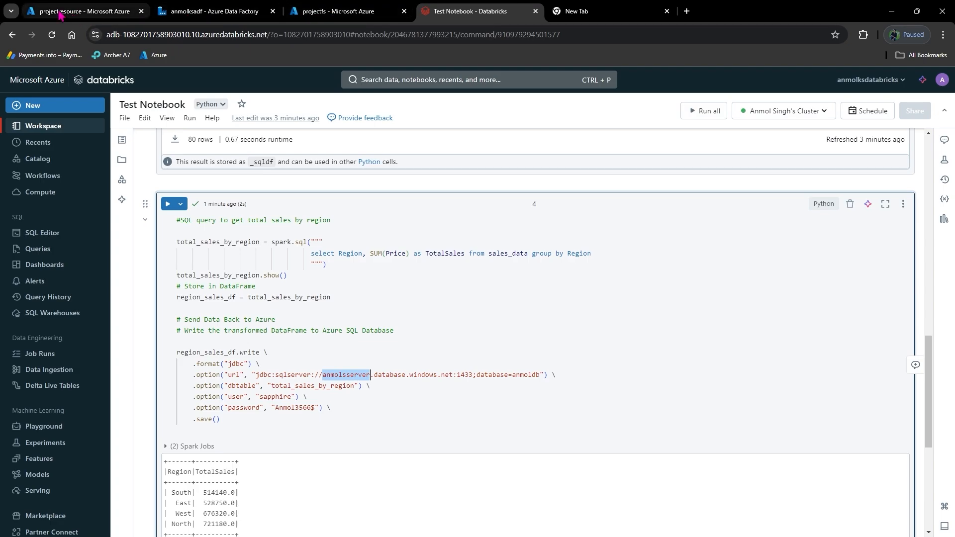
# Step: Copy the SQL server name anmolksserver from the Azure portal and paste it into the JDBC URL
pyautogui.click(75, 11)
pyautogui.click(22, 99)
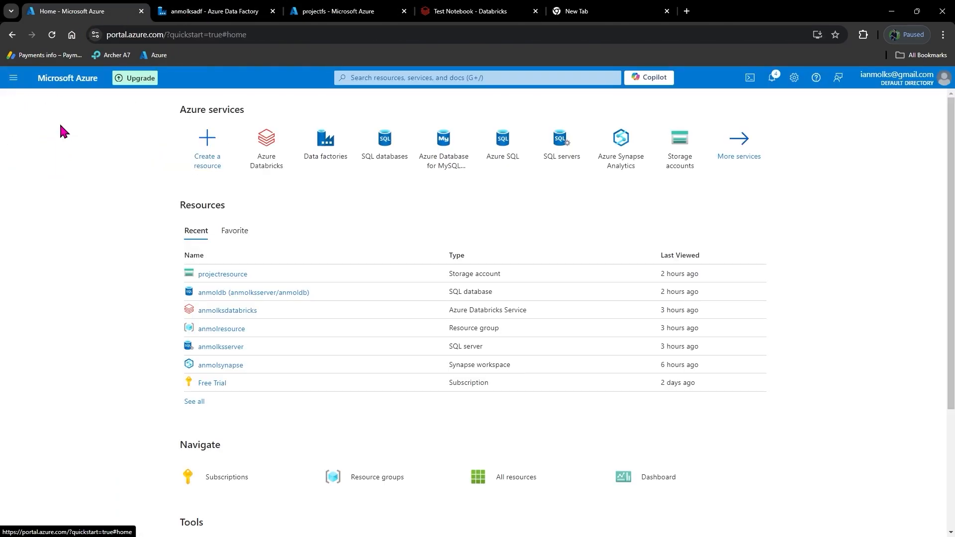
pyautogui.click(227, 345)
pyautogui.doubleClick(58, 118)
pyautogui.hotkey('ctrl', 'c')
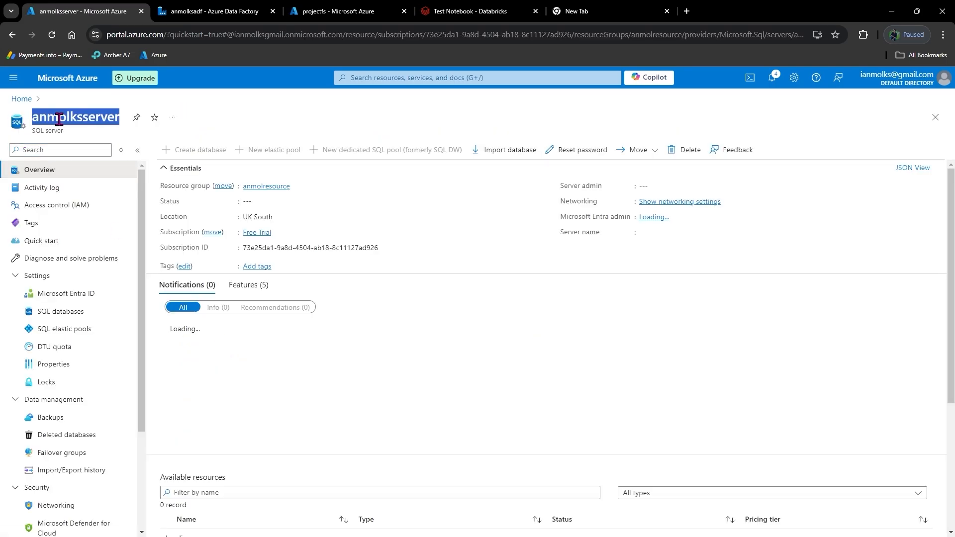
pyautogui.click(470, 11)
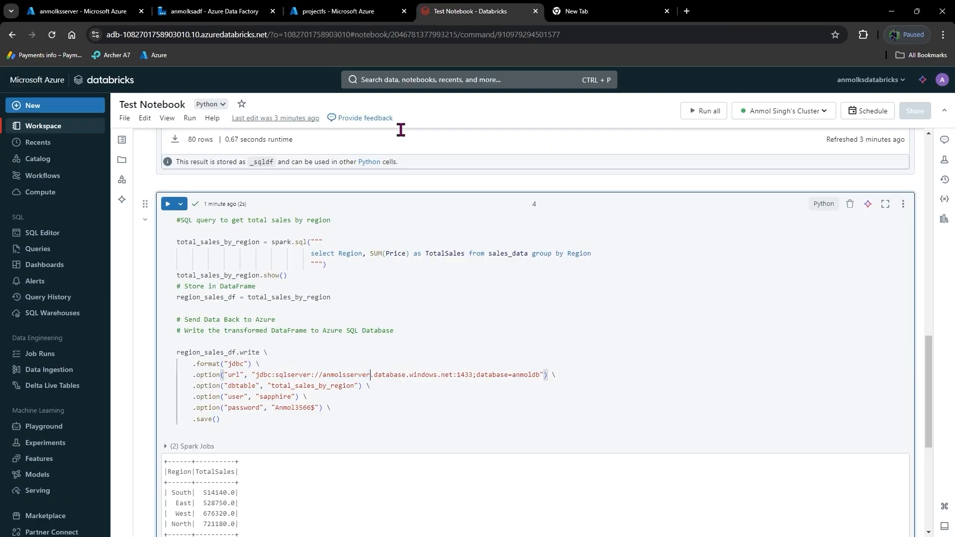
pyautogui.doubleClick(343, 378)
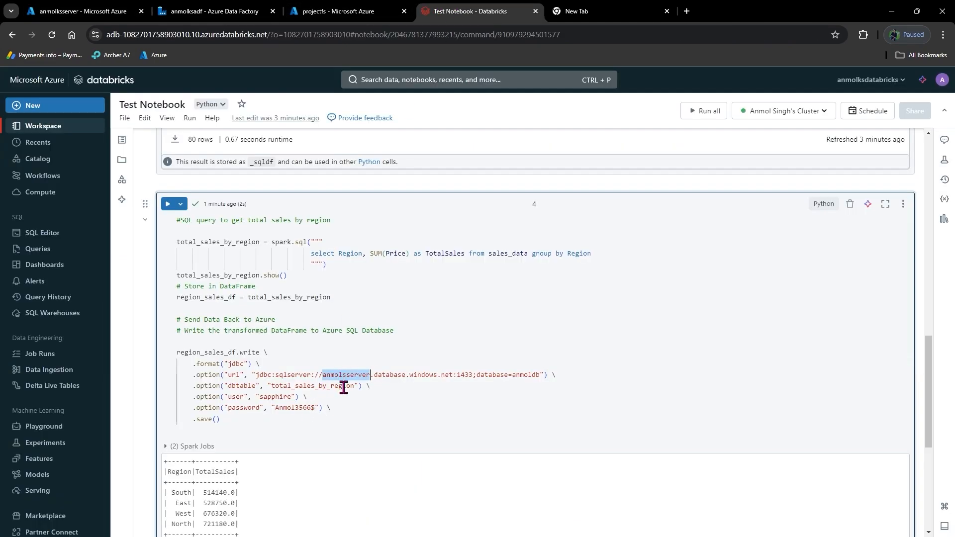
pyautogui.hotkey('ctrl', 'v')
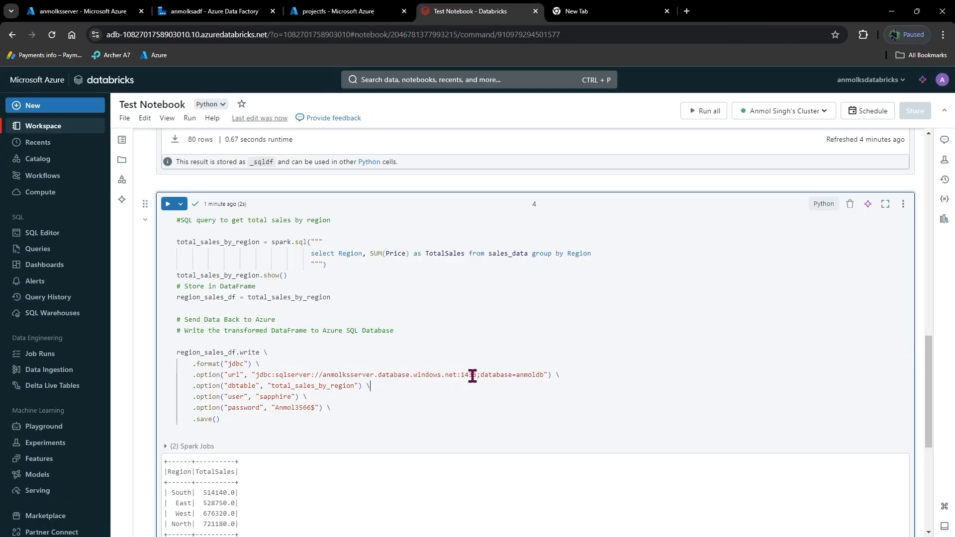
# Step: Check the database name in the JDBC URL against the anmoldb SQL database page in the portal
pyautogui.doubleClick(527, 375)
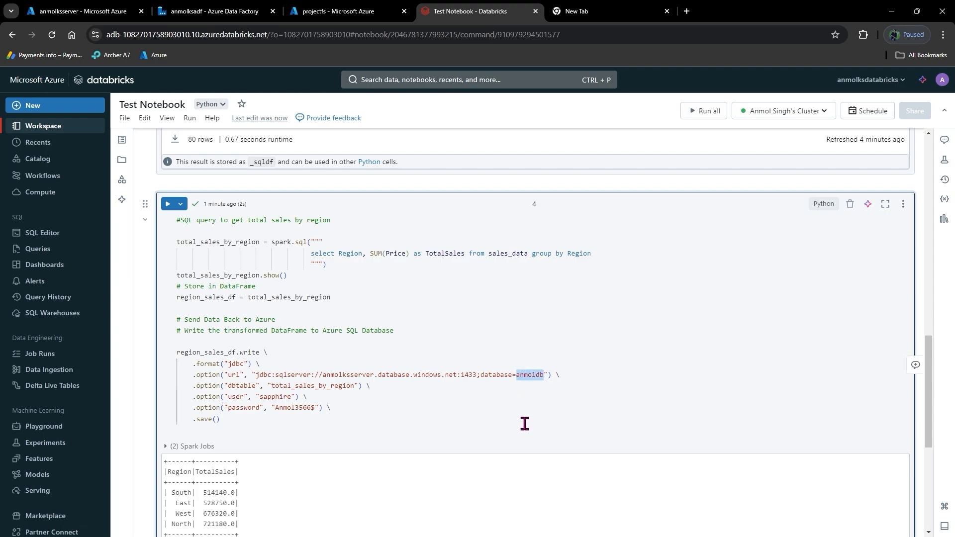
pyautogui.click(82, 11)
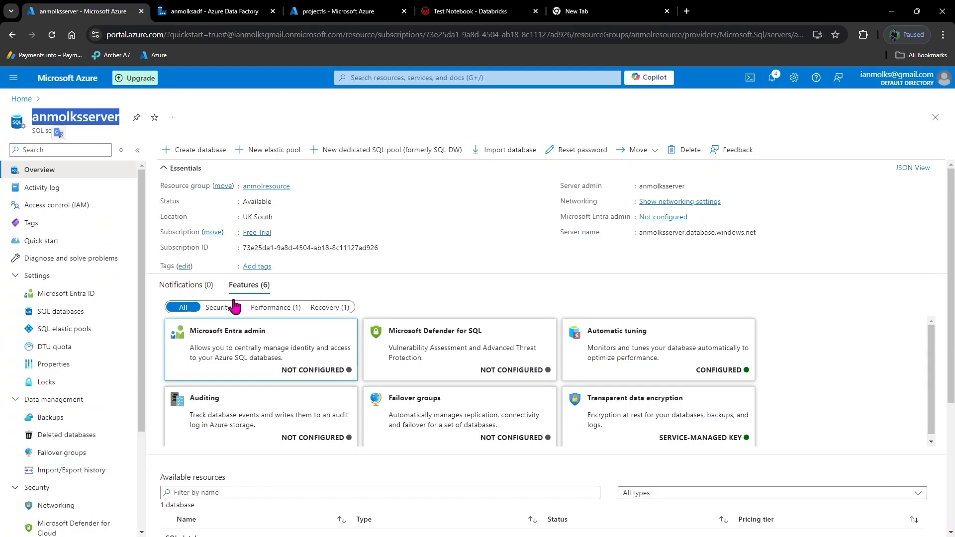
pyautogui.click(22, 100)
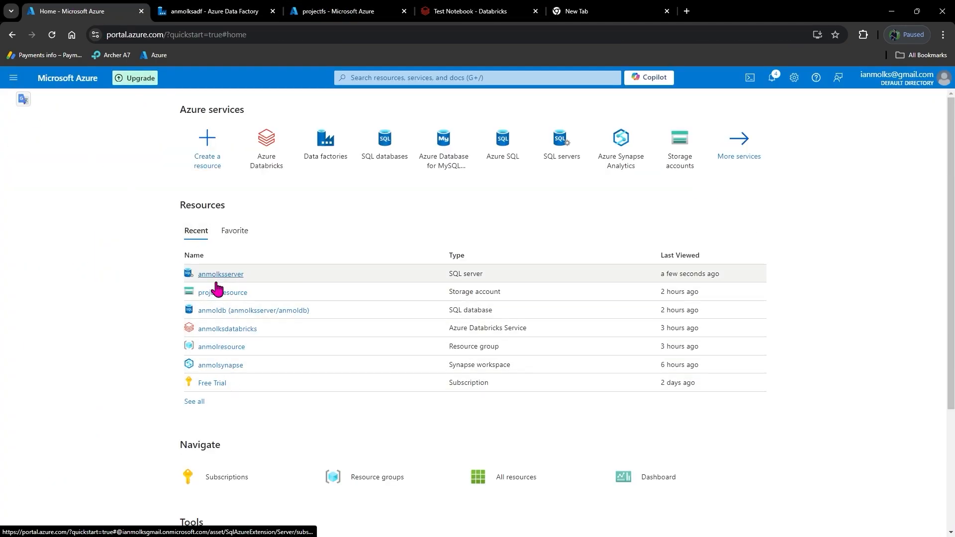
pyautogui.click(219, 315)
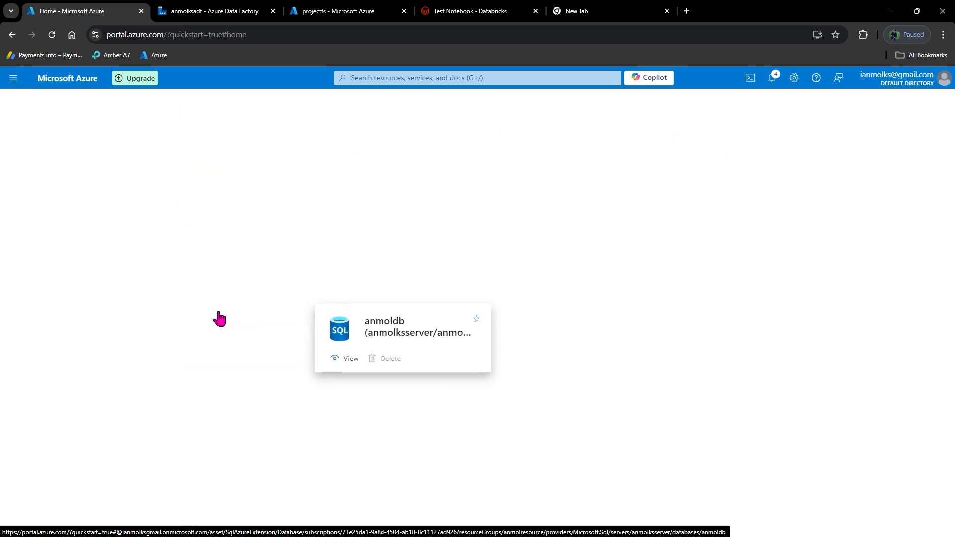
pyautogui.doubleClick(65, 101)
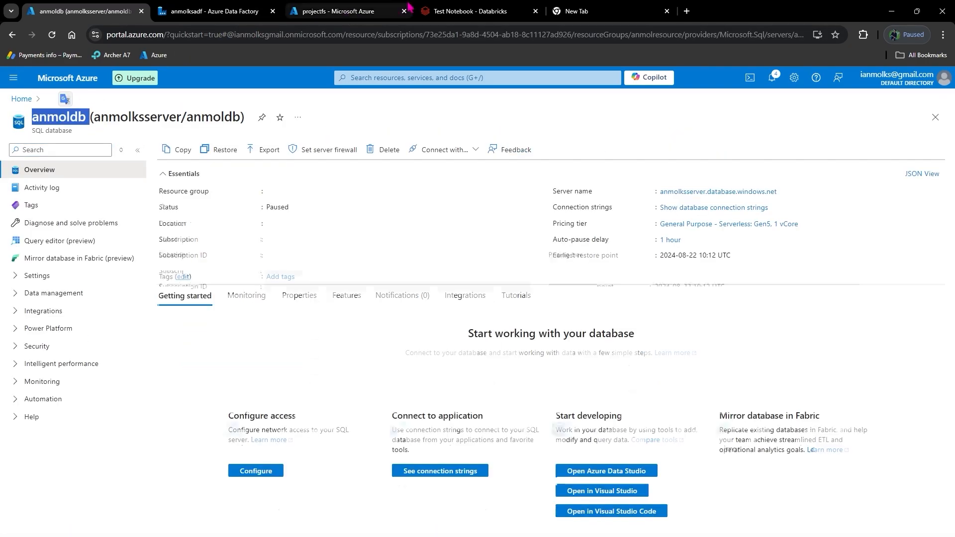
pyautogui.click(469, 11)
pyautogui.doubleClick(531, 376)
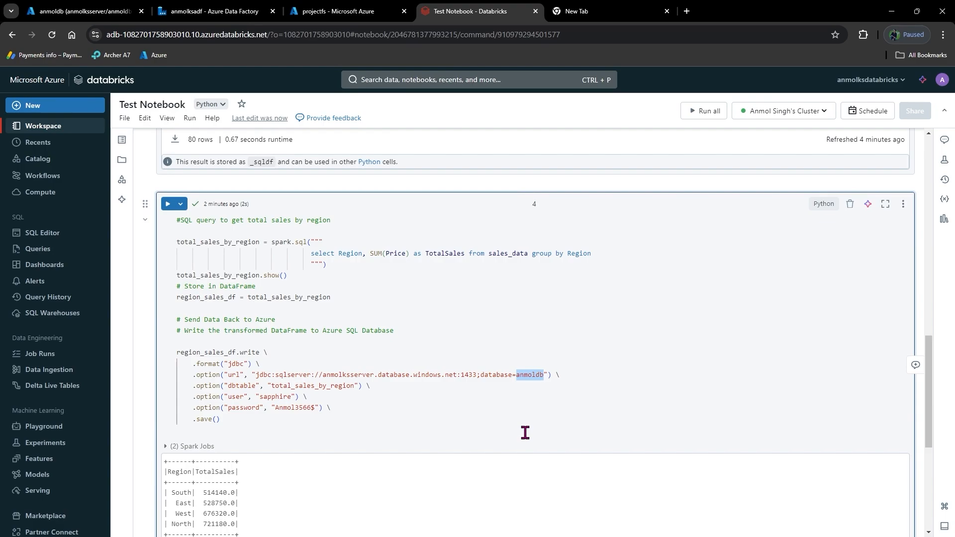
# Step: Replace the JDBC user option with the server admin login copied from the SQL server overview
pyautogui.click(237, 398)
pyautogui.doubleClick(274, 396)
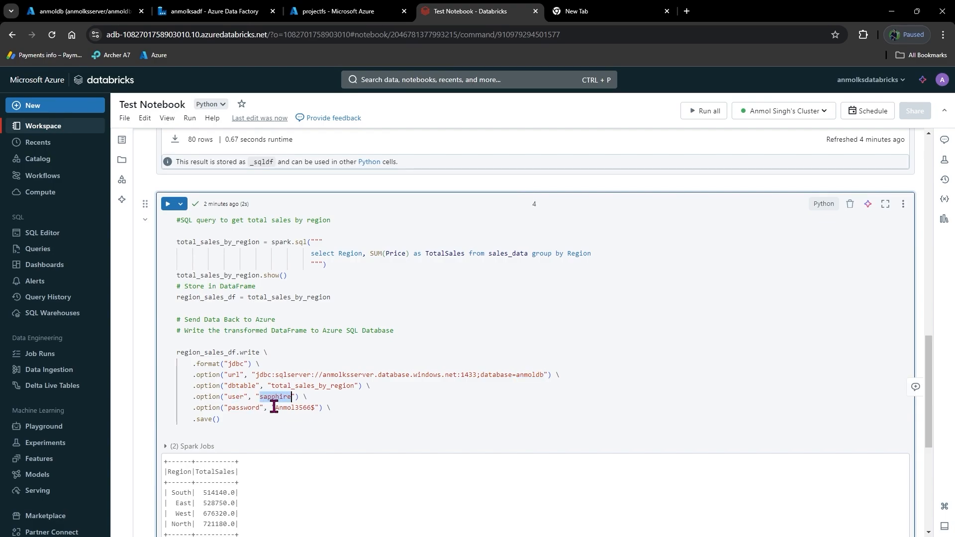
pyautogui.click(85, 11)
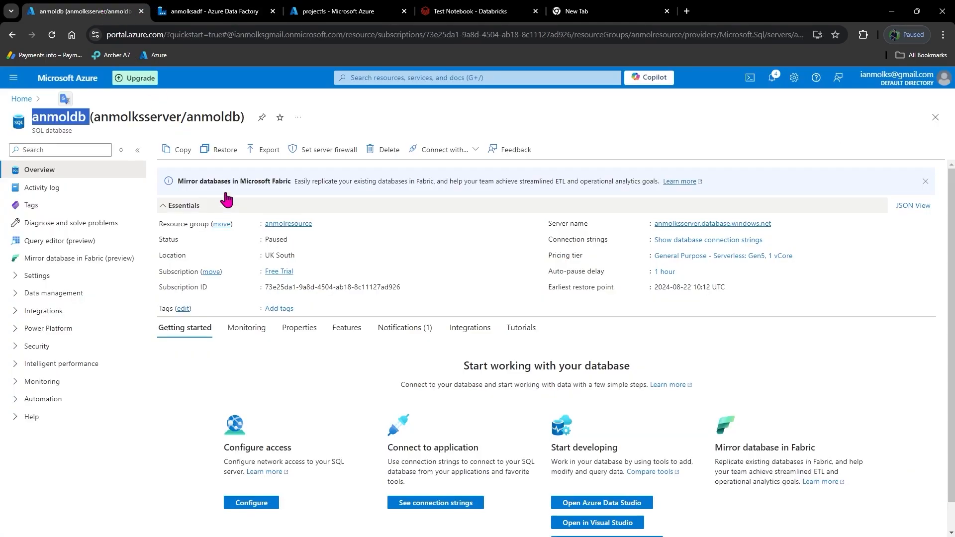
pyautogui.click(22, 100)
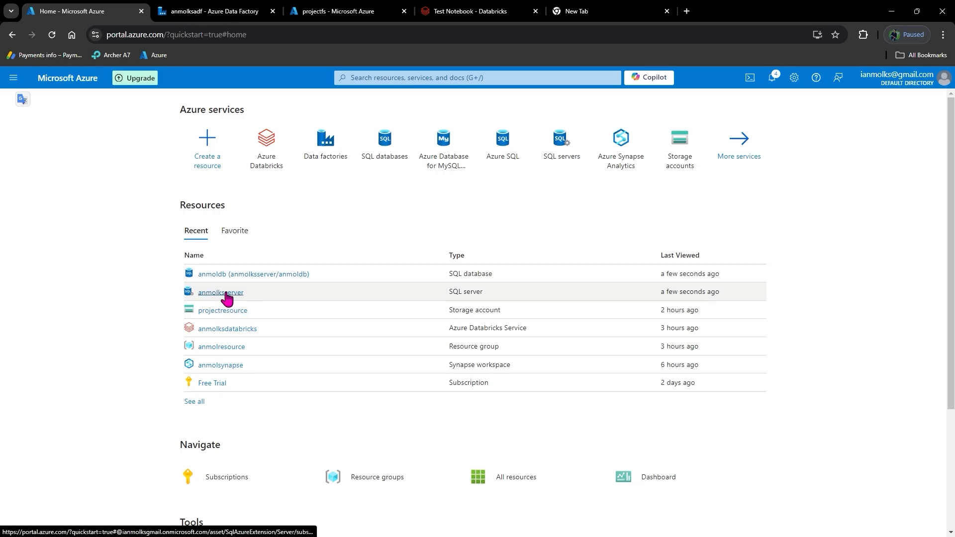
pyautogui.click(226, 298)
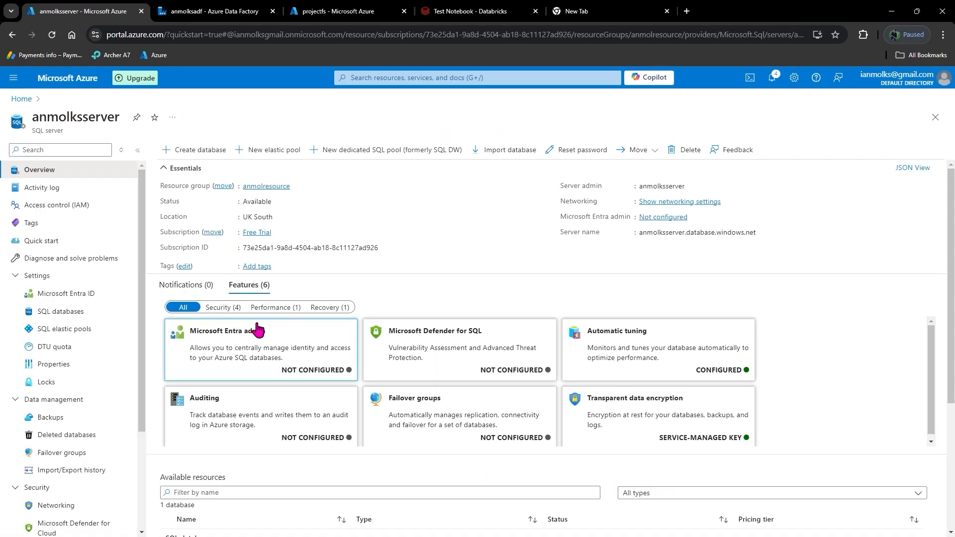
pyautogui.doubleClick(663, 184)
pyautogui.hotkey('ctrl', 'c')
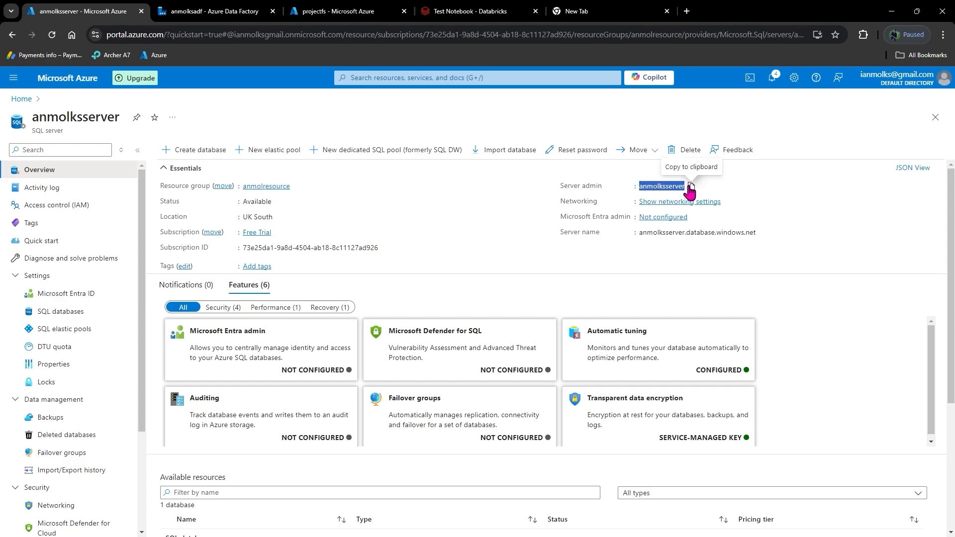
pyautogui.click(691, 186)
pyautogui.click(354, 10)
pyautogui.click(435, 10)
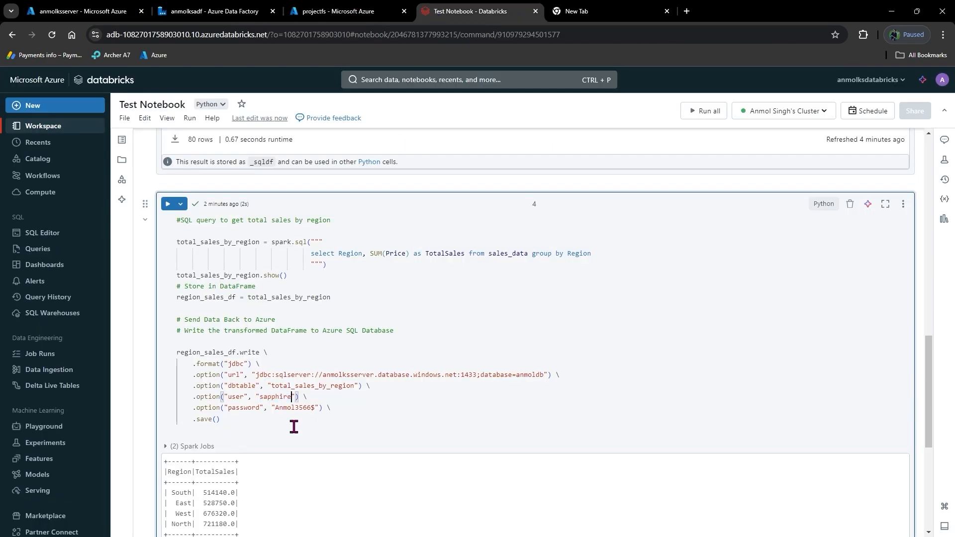
pyautogui.doubleClick(283, 396)
pyautogui.hotkey('ctrl', 'v')
# Step: Open the anmoldb database's query editor and sign in with the server admin login and its password
pyautogui.doubleClick(301, 408)
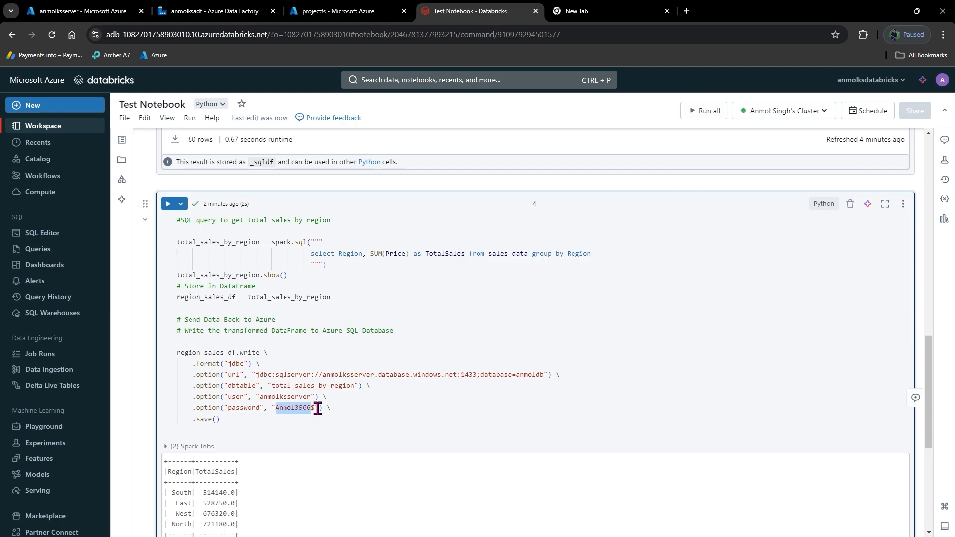
pyautogui.moveTo(315, 407); pyautogui.dragTo(275, 408)
pyautogui.click(83, 11)
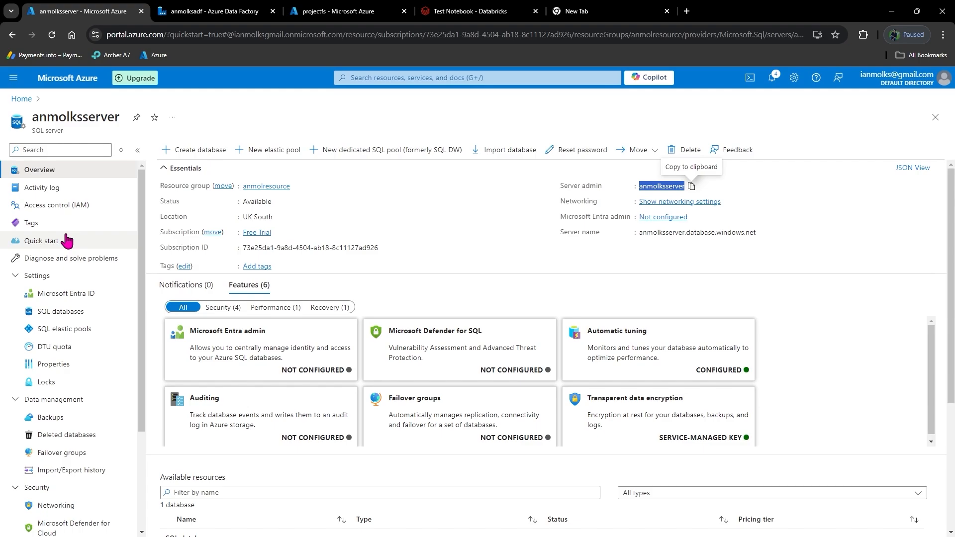
pyautogui.click(22, 99)
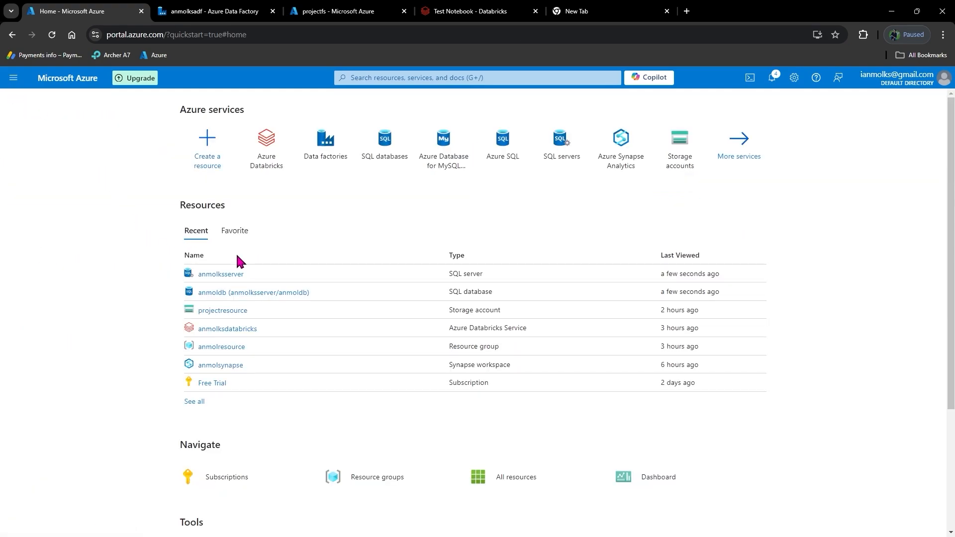
pyautogui.click(231, 293)
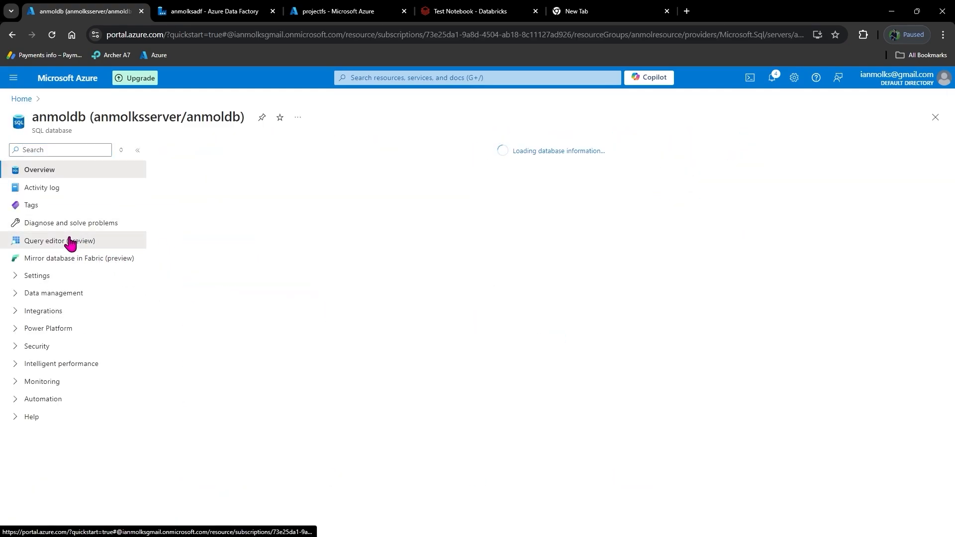
pyautogui.click(70, 241)
pyautogui.moveTo(438, 320); pyautogui.dragTo(352, 324)
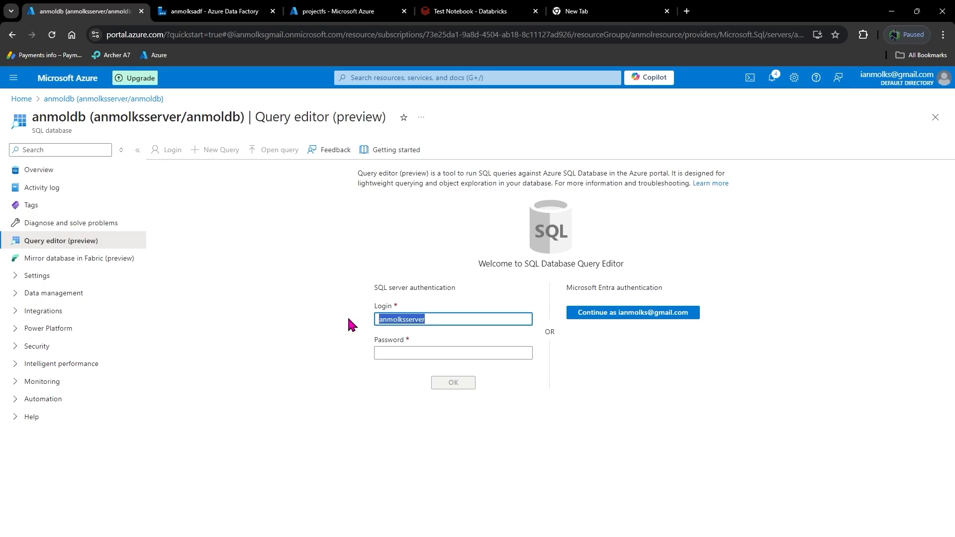
pyautogui.click(422, 355)
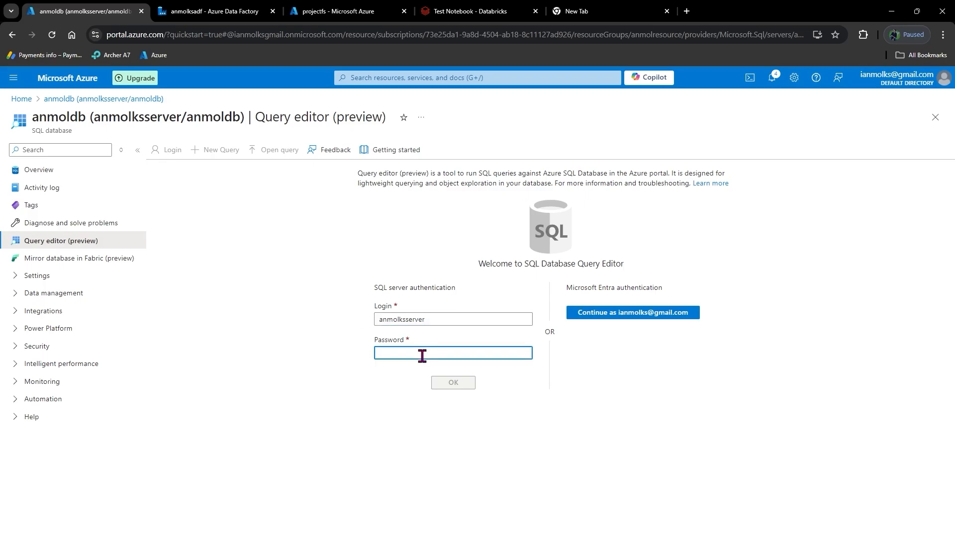
pyautogui.write('••')
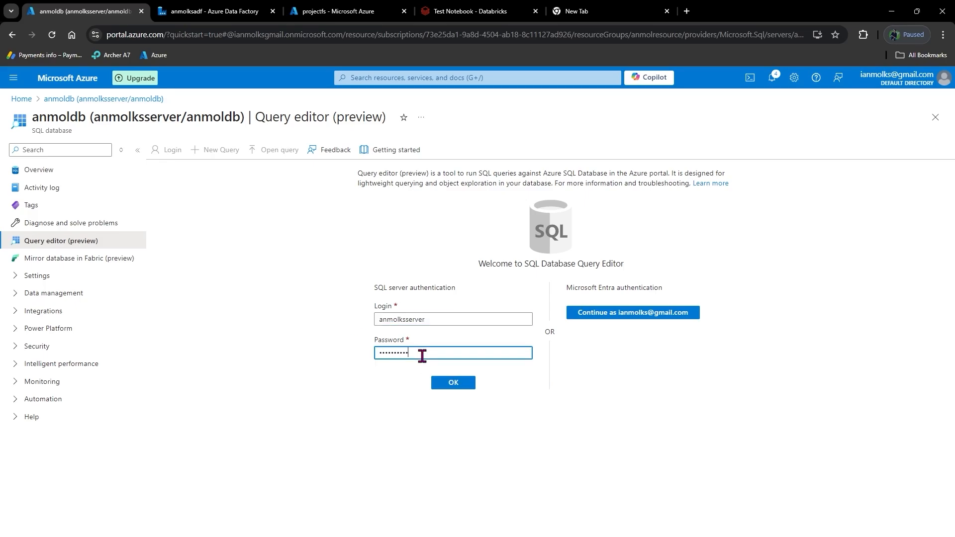
pyautogui.click(448, 382)
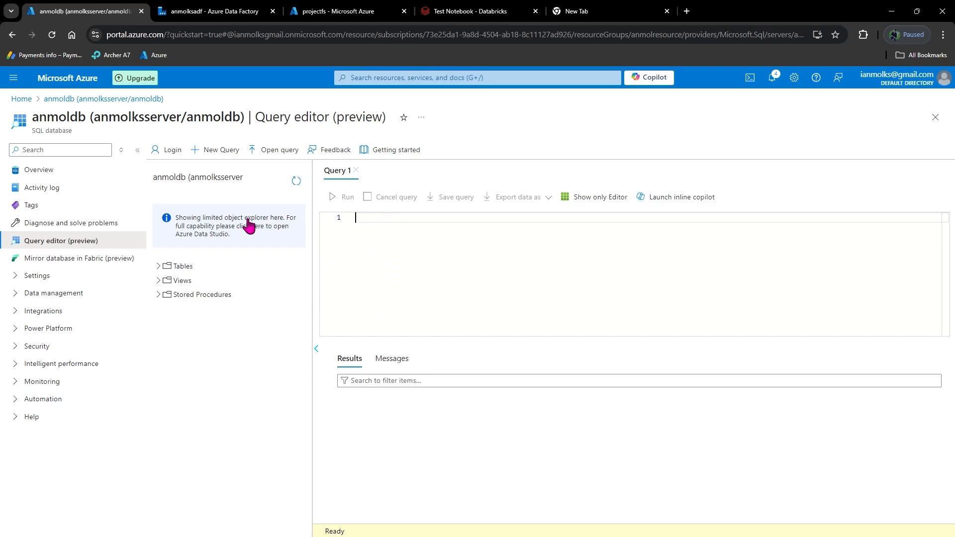
# Step: Replace the JDBC password option in the write code with the server admin password
pyautogui.click(470, 11)
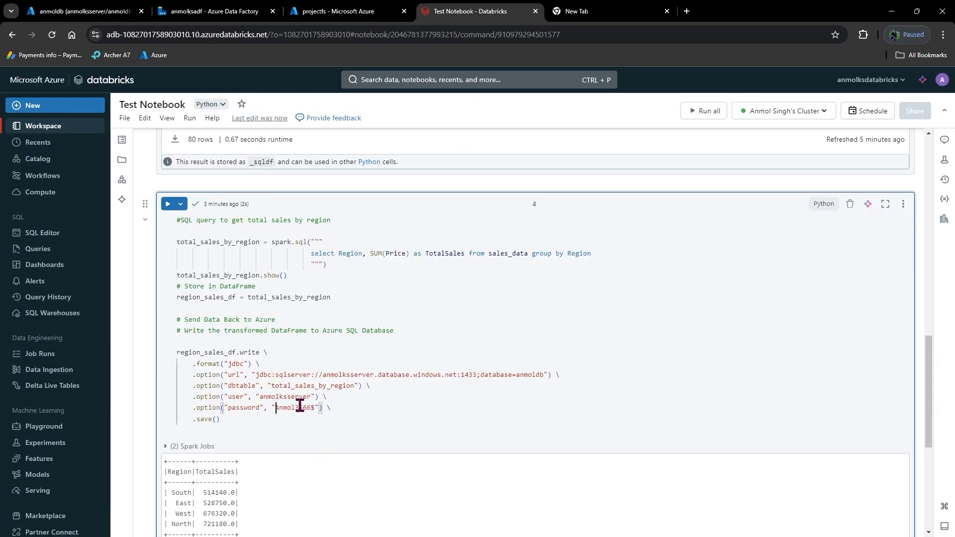
pyautogui.moveTo(315, 407); pyautogui.dragTo(281, 410)
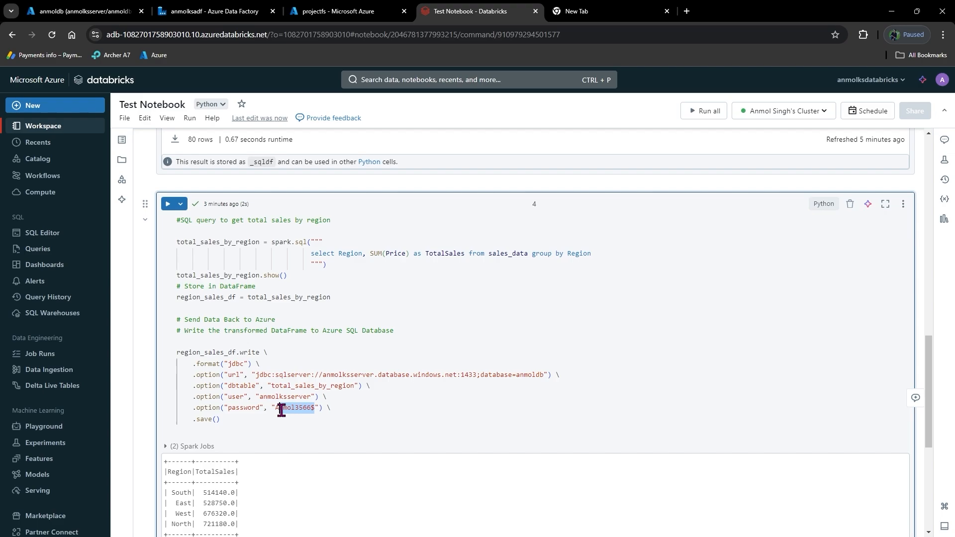
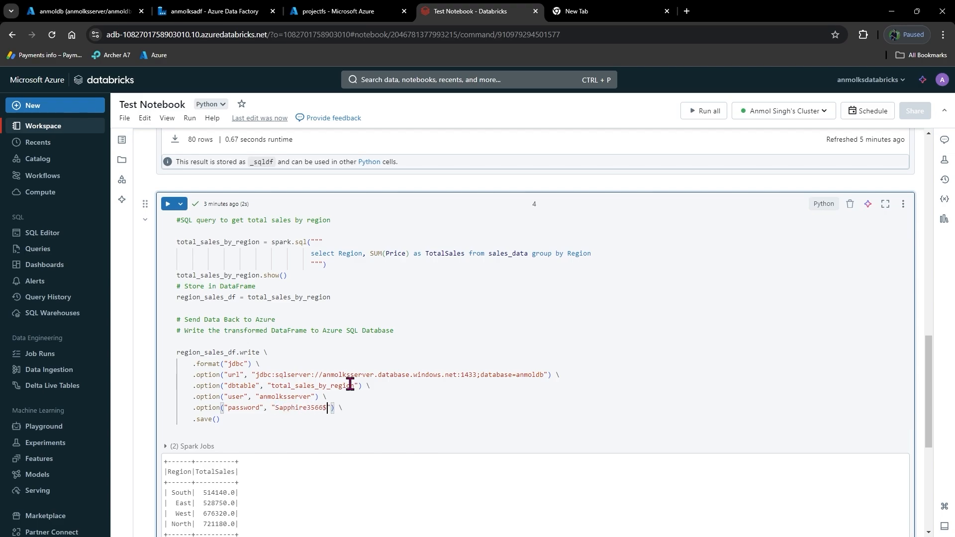
# Step: Check the dbtable name in the write code and the database's table list in the query editor
pyautogui.click(377, 405)
pyautogui.moveTo(233, 422); pyautogui.dragTo(166, 348)
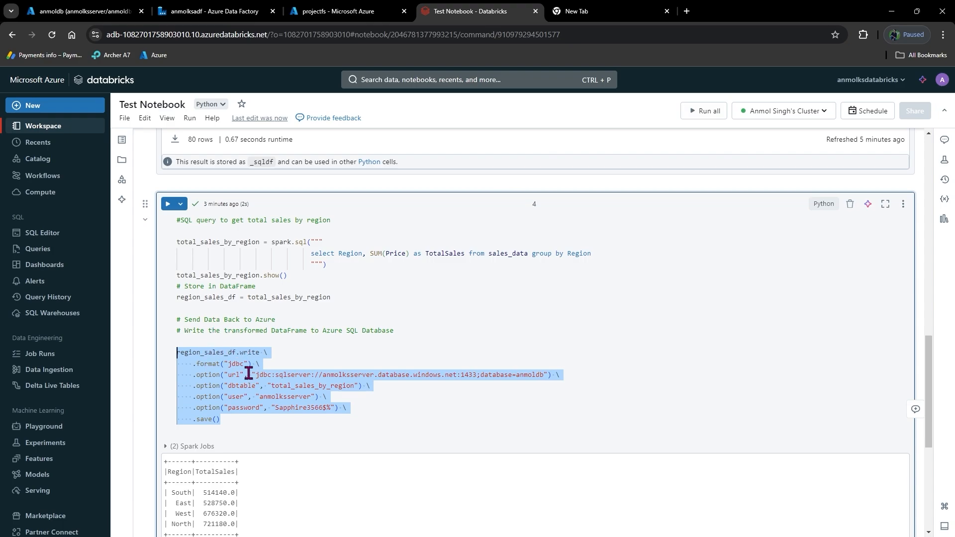
pyautogui.click(272, 386)
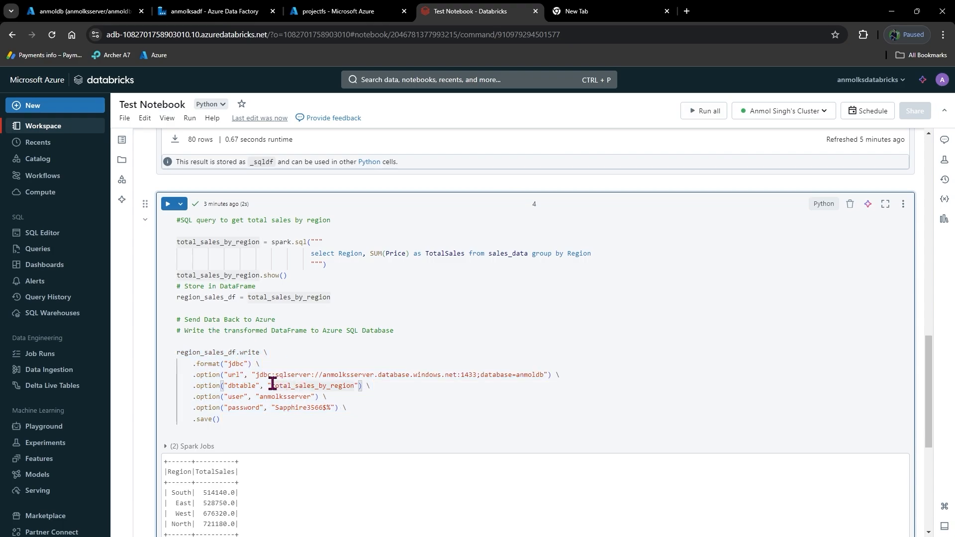
pyautogui.moveTo(272, 386); pyautogui.dragTo(351, 386)
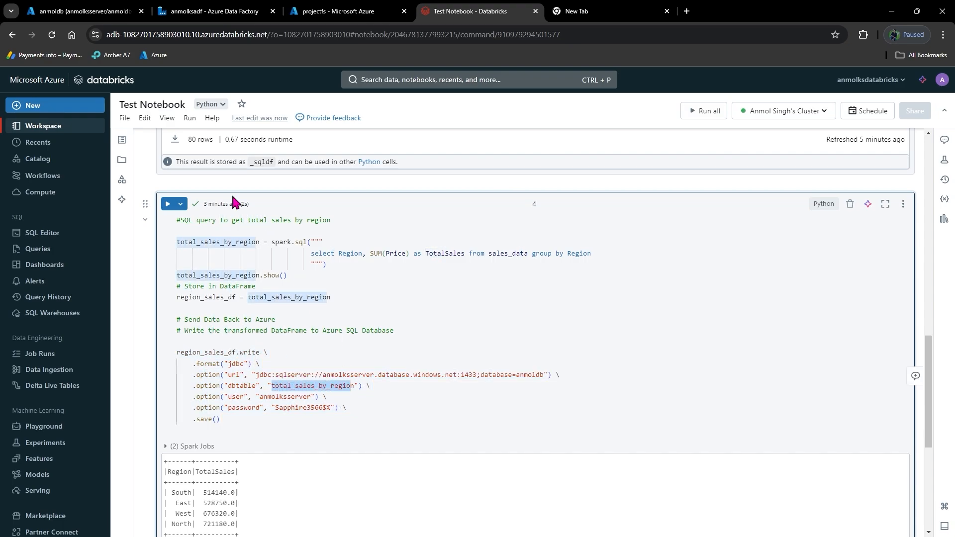
pyautogui.click(87, 7)
pyautogui.click(158, 266)
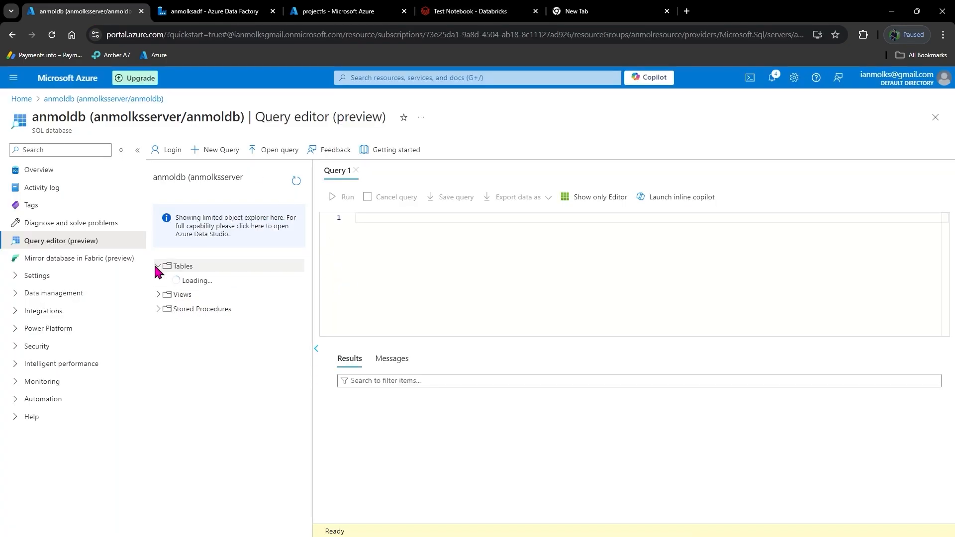
pyautogui.click(297, 181)
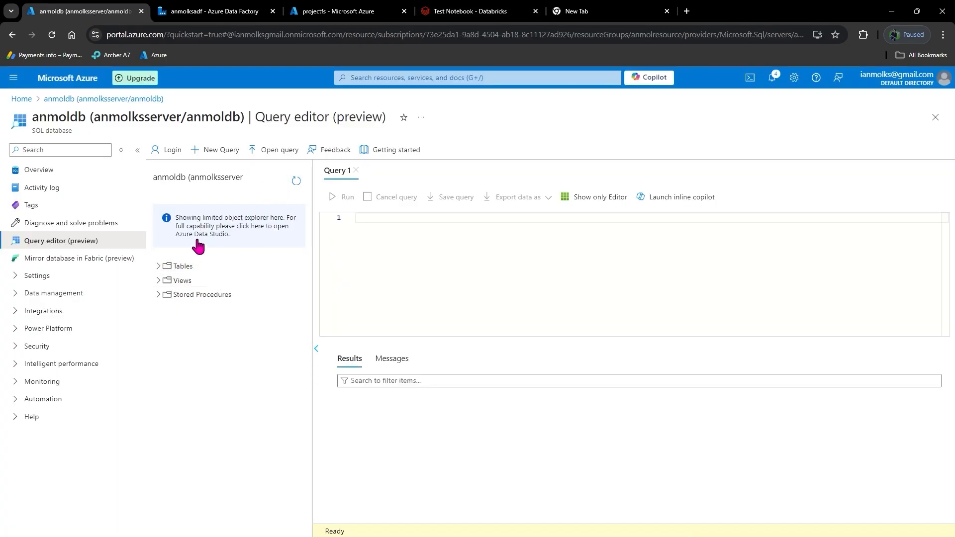
pyautogui.click(158, 266)
pyautogui.click(472, 11)
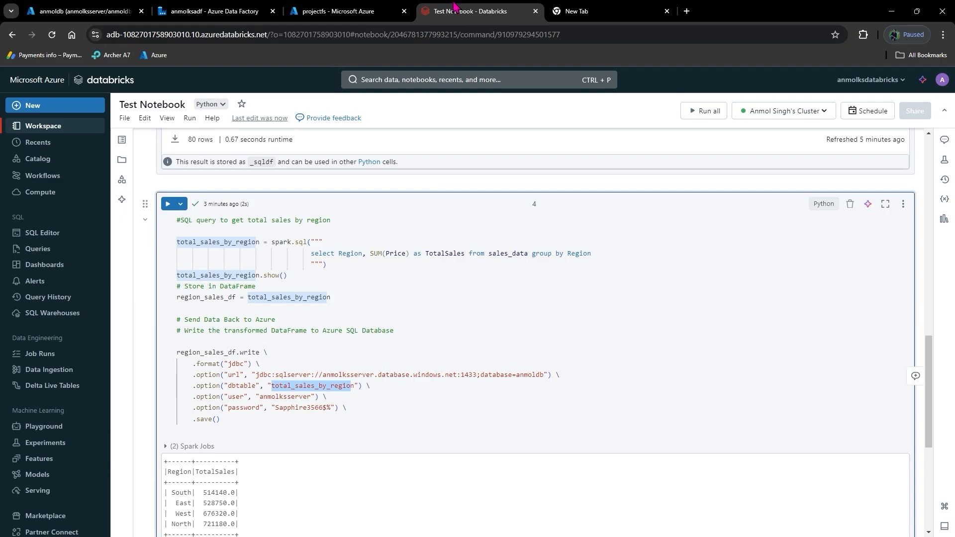
# Step: Try to run only the selected JDBC write code
pyautogui.moveTo(292, 431); pyautogui.dragTo(169, 357)
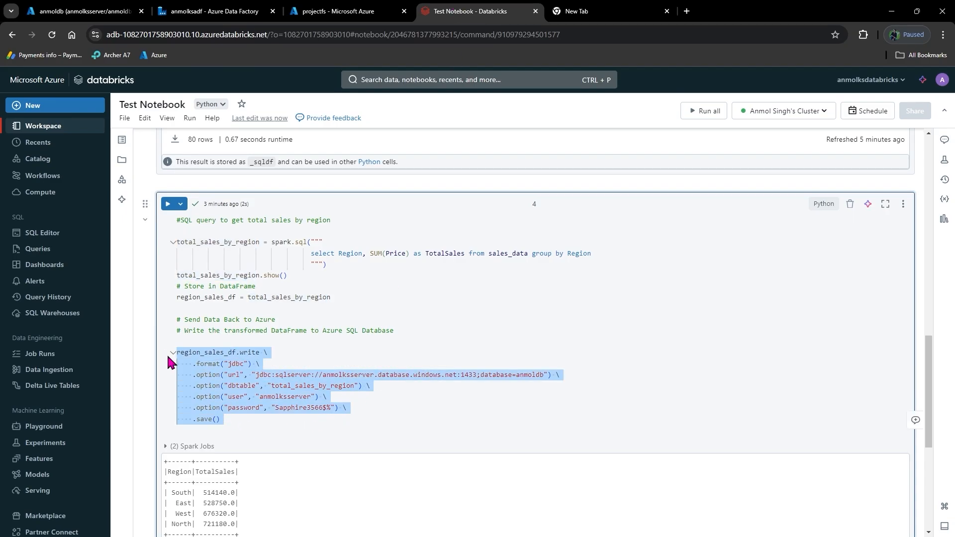
pyautogui.click(180, 205)
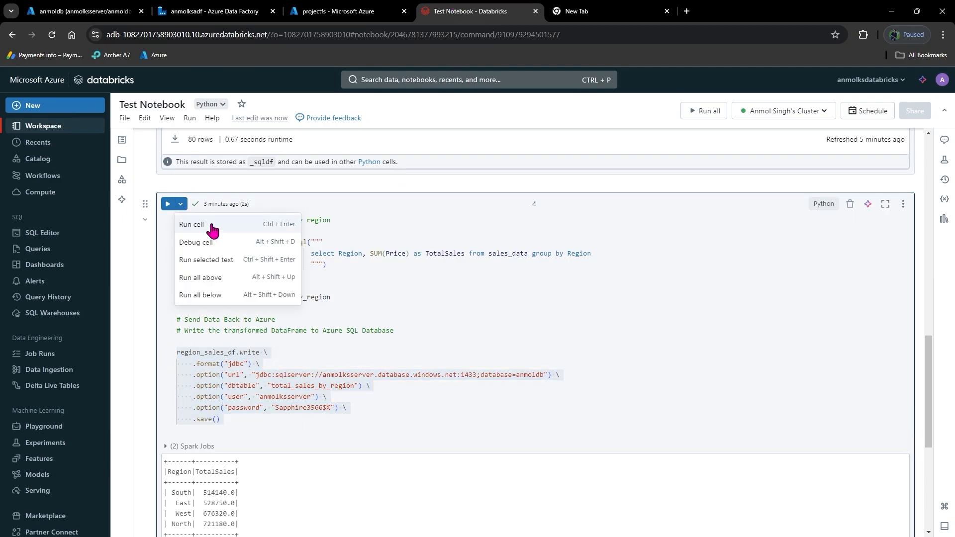
pyautogui.click(249, 263)
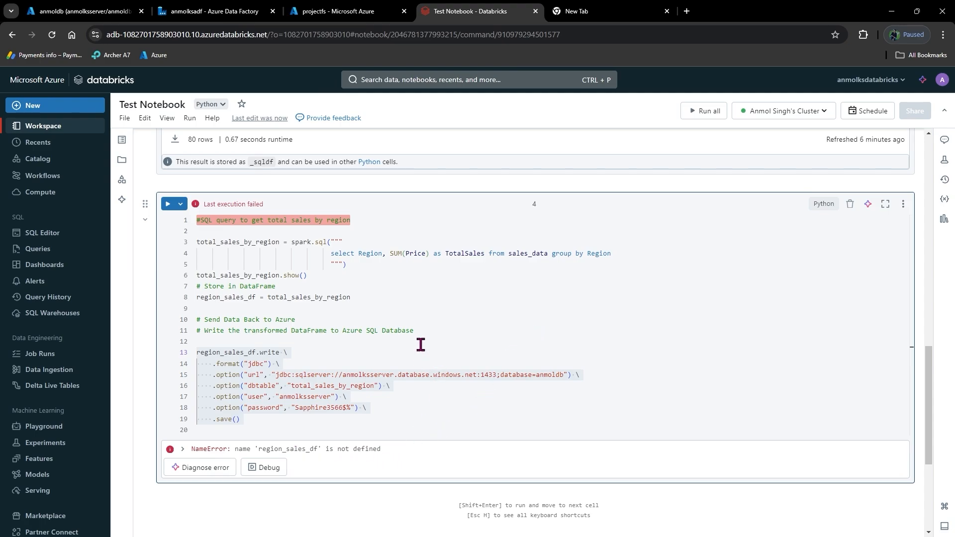
# Step: Run the selected line assigning total_sales_by_region to region_sales_df
pyautogui.click(377, 345)
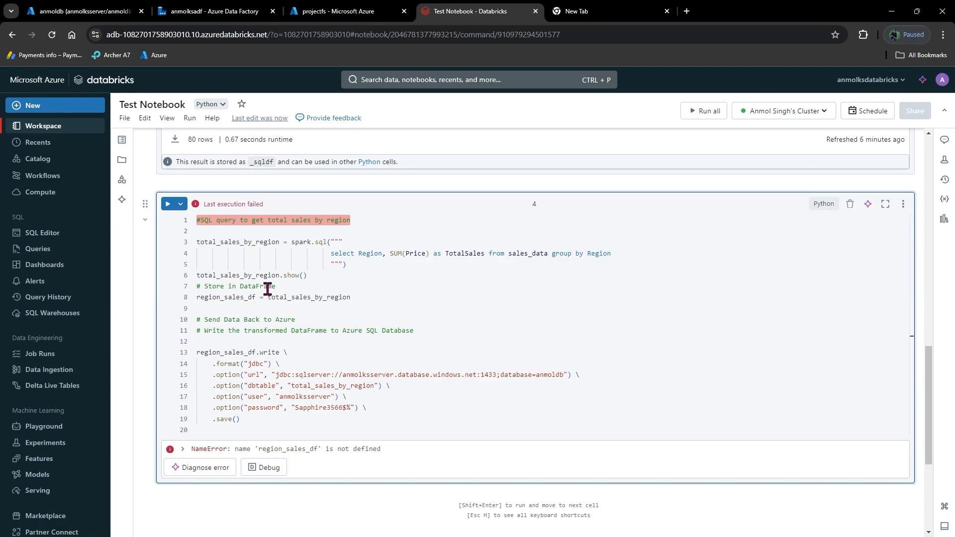
pyautogui.moveTo(351, 224); pyautogui.dragTo(353, 222)
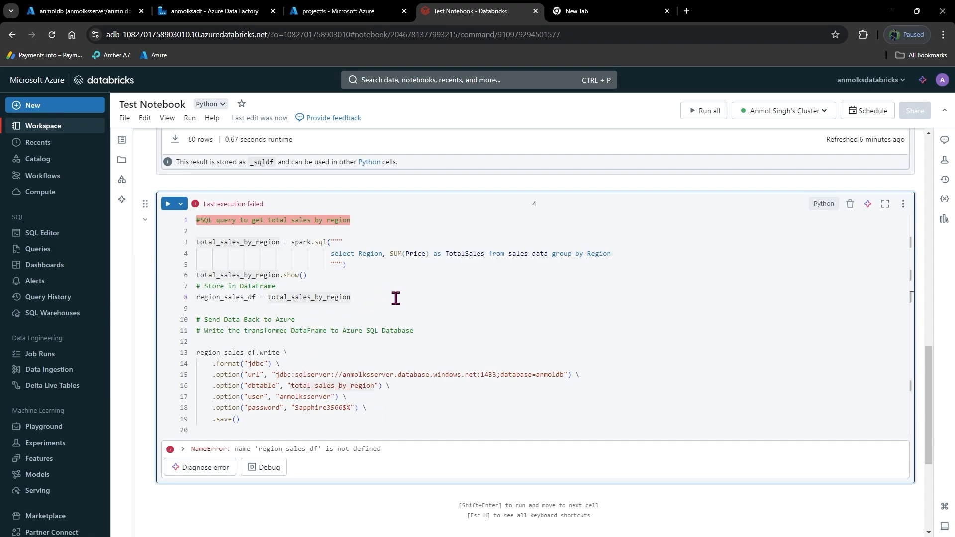
pyautogui.moveTo(380, 297); pyautogui.dragTo(189, 299)
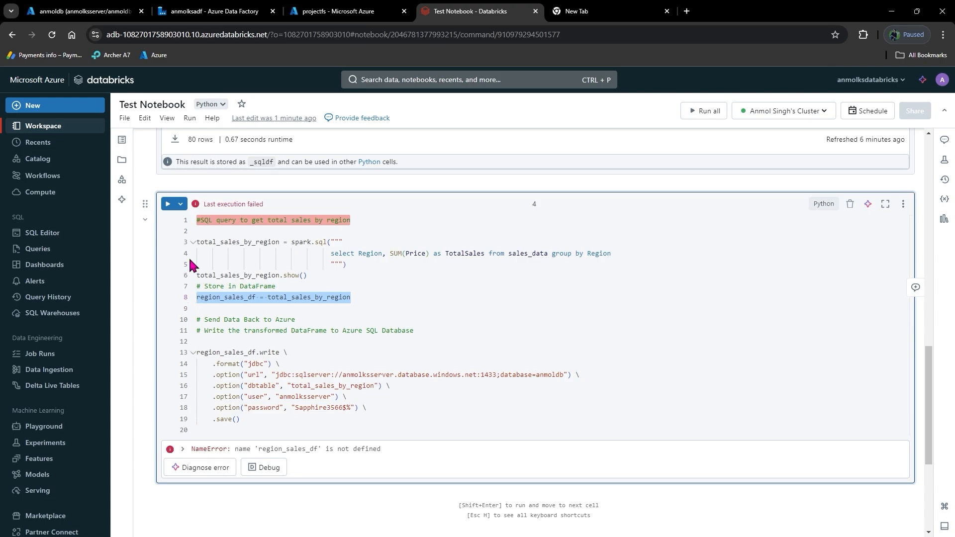
pyautogui.click(180, 204)
pyautogui.click(267, 259)
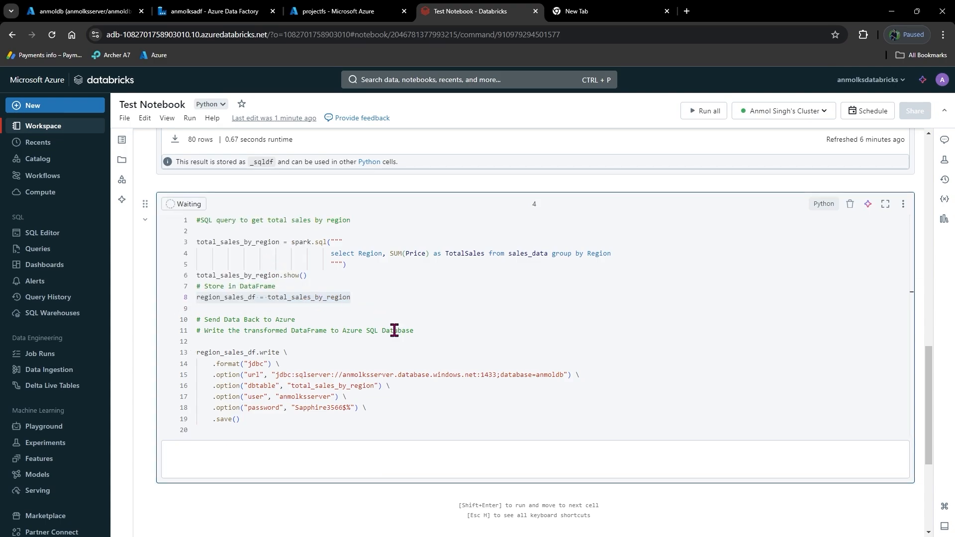
# Step: Run the selected JDBC write code to save the regional totals to Azure SQL
pyautogui.moveTo(246, 417); pyautogui.dragTo(166, 349)
pyautogui.click(181, 204)
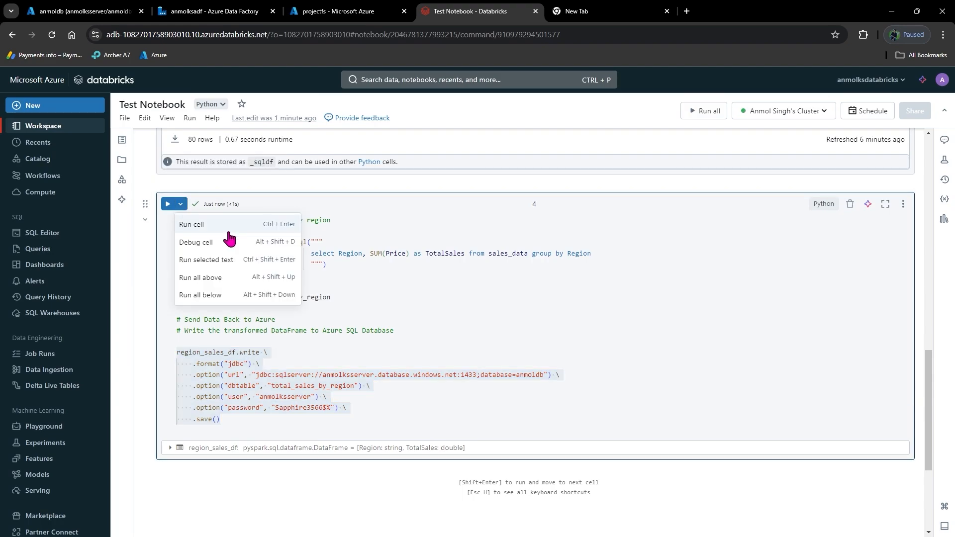
pyautogui.click(260, 263)
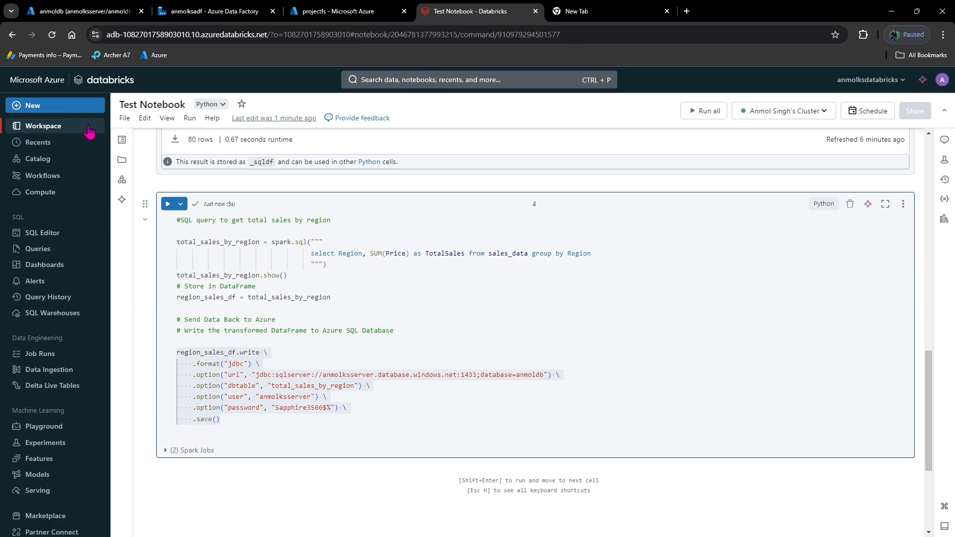
# Step: Refresh the table list and preview the top 1000 rows of total_sales_by_region in the query editor
pyautogui.click(96, 15)
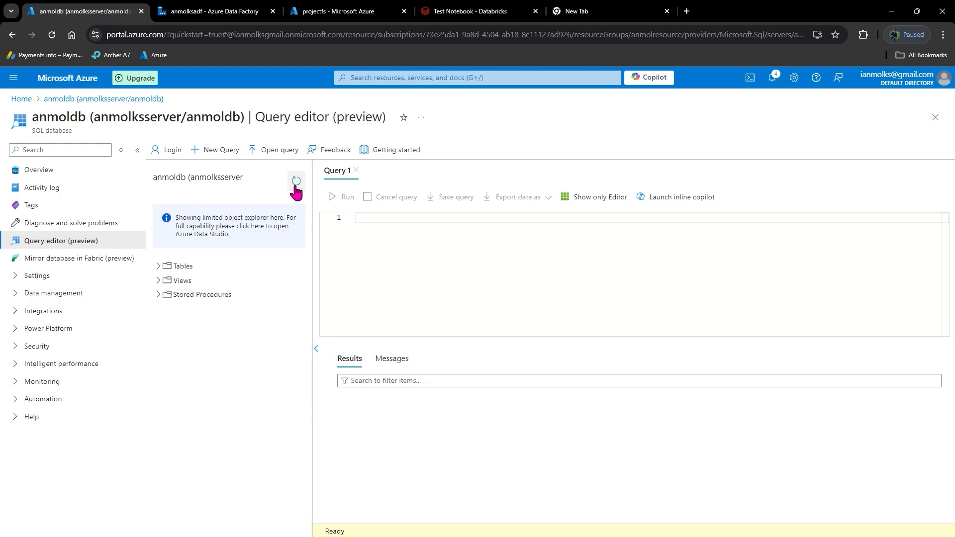
pyautogui.click(159, 267)
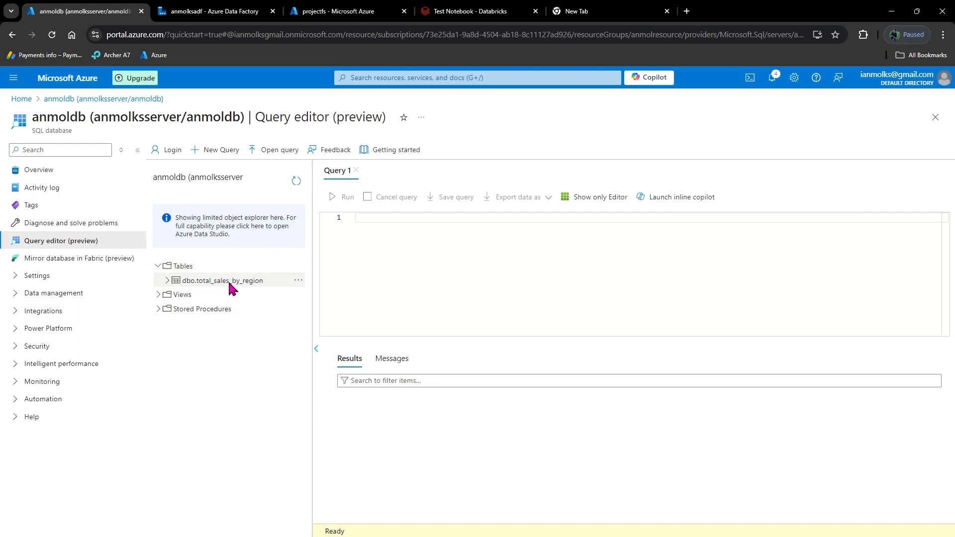
pyautogui.click(297, 281)
pyautogui.click(328, 292)
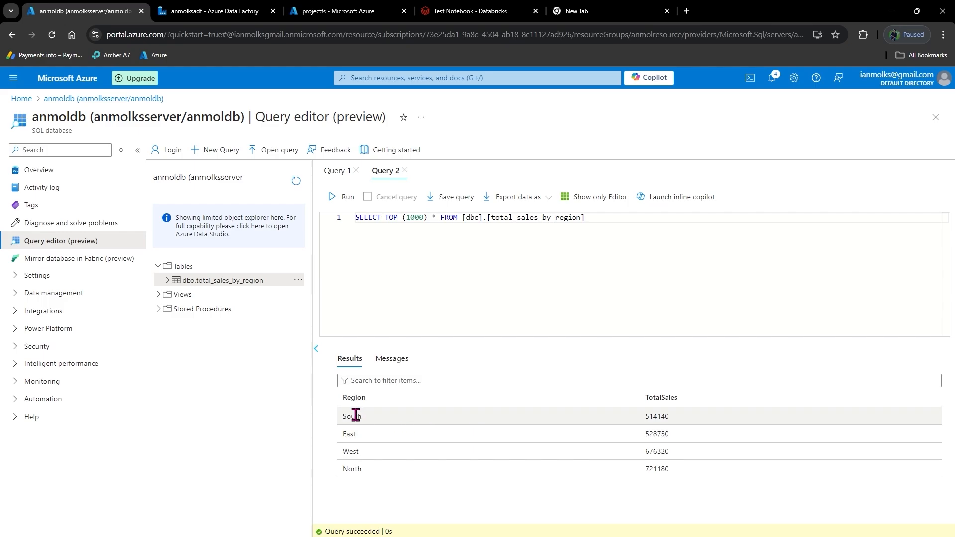
pyautogui.moveTo(346, 416); pyautogui.dragTo(361, 416)
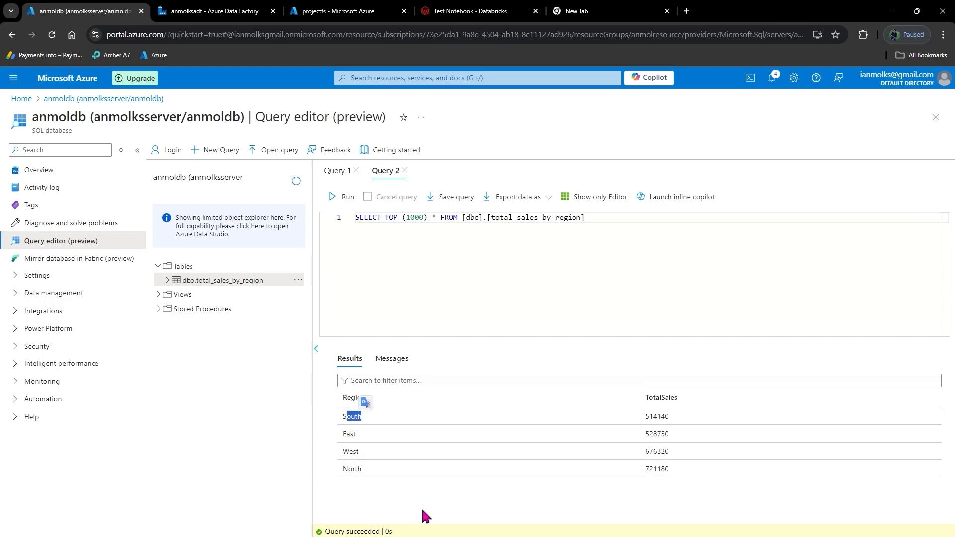
# Step: Add a new empty code cell below the write cell in the notebook
pyautogui.click(467, 12)
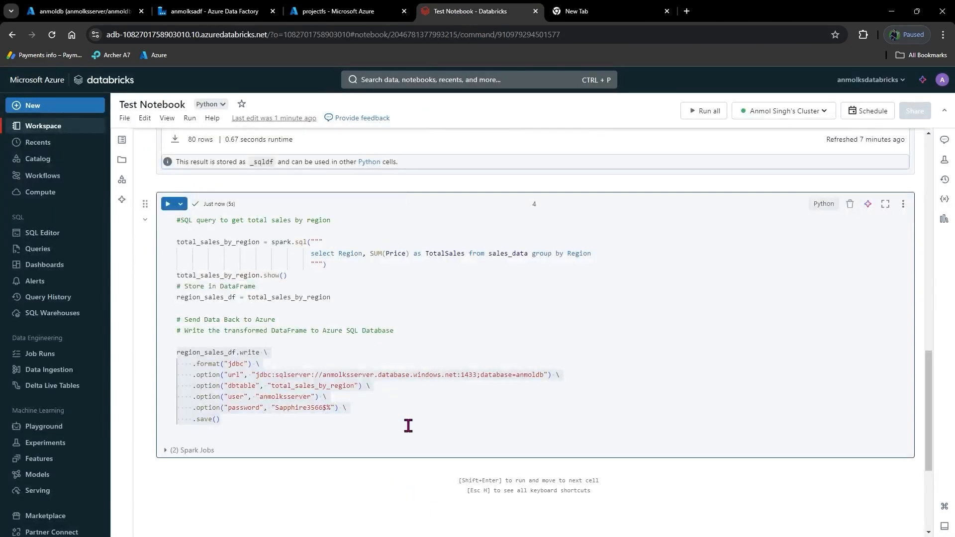
pyautogui.click(348, 431)
pyautogui.scroll(-2, 351, 487)
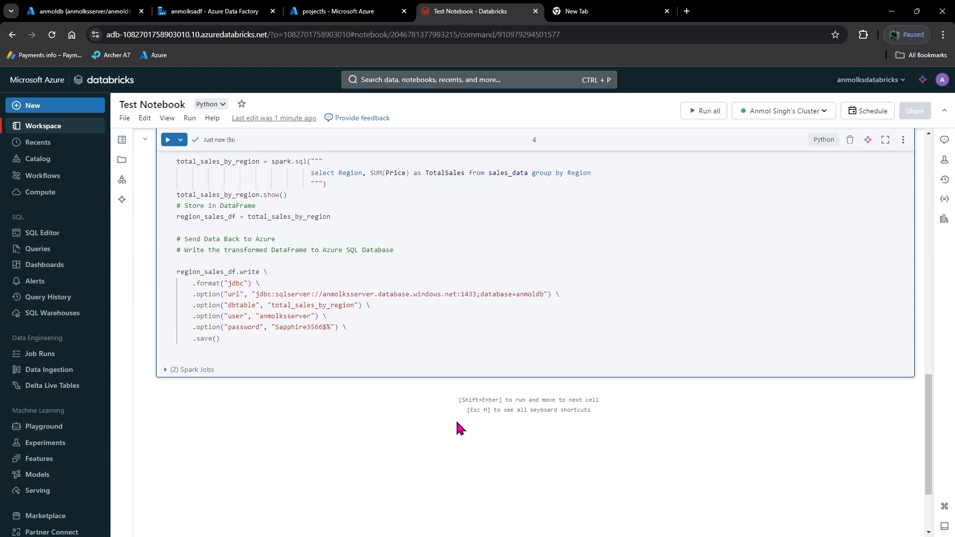
pyautogui.click(512, 388)
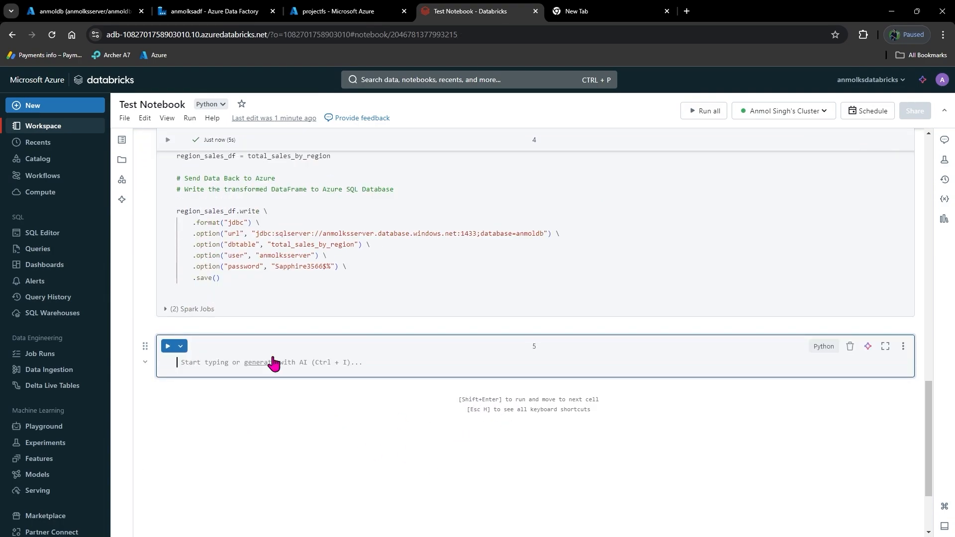
pyautogui.click(259, 367)
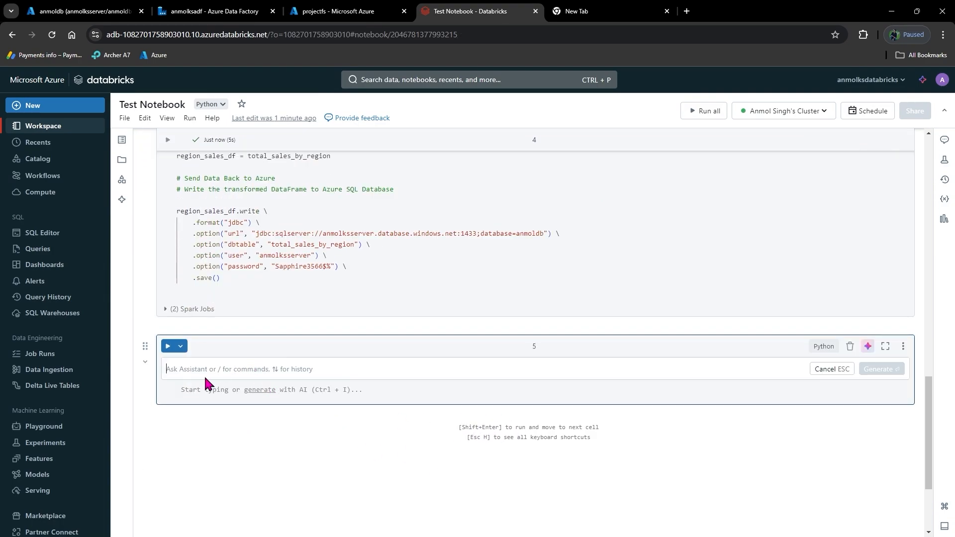
pyautogui.click(850, 346)
pyautogui.click(510, 418)
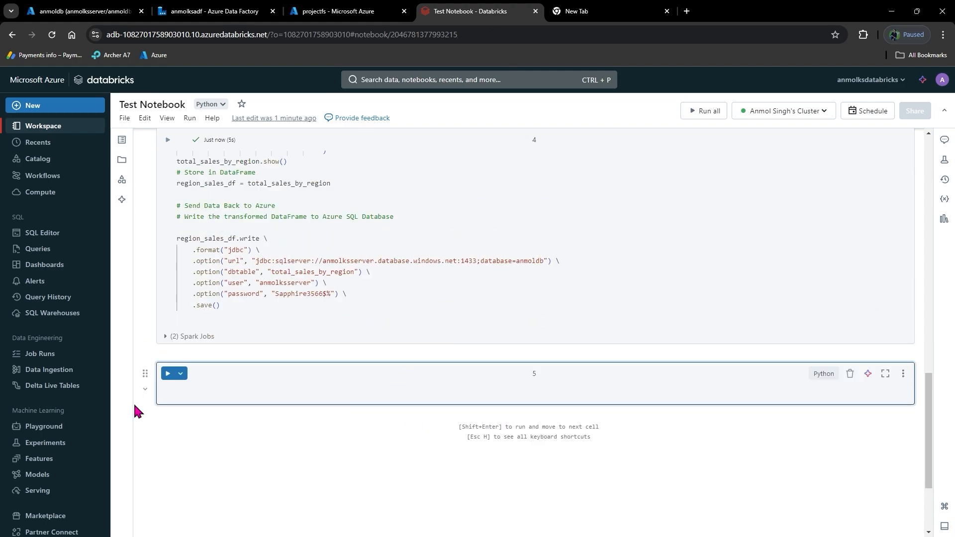
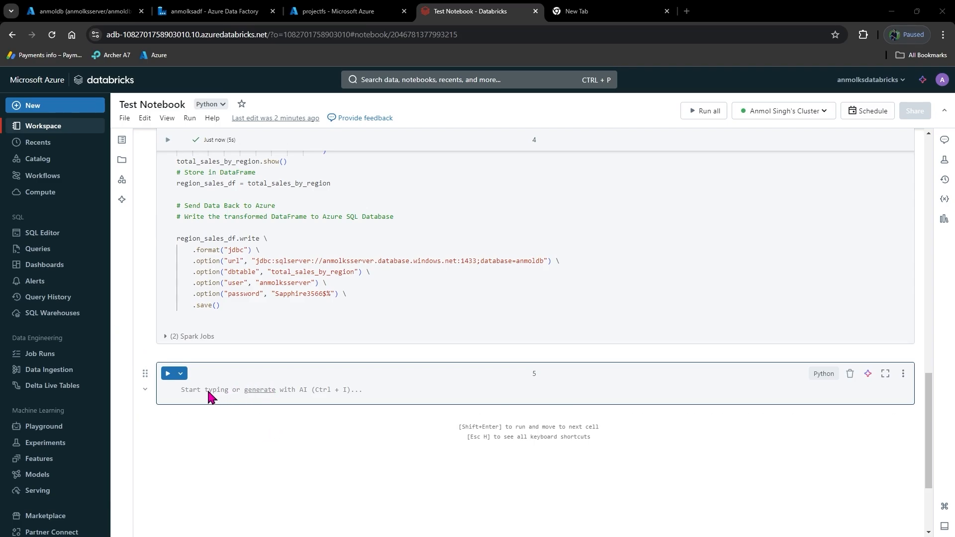
# Step: Paste the electronics sales query and JDBC write code (including the database password) into the new cell, filtering only category 'Electronics'
pyautogui.click(187, 390)
pyautogui.hotkey('ctrl', 'v')
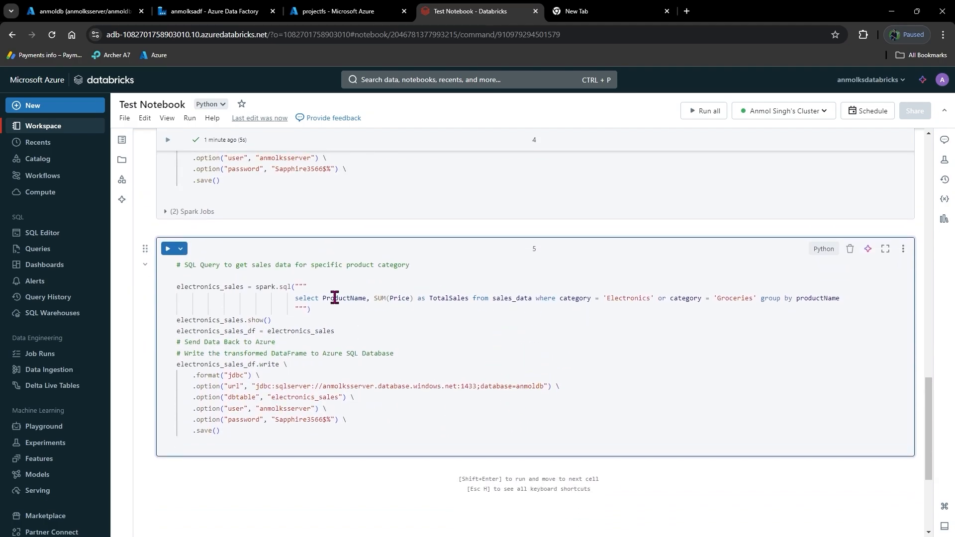
pyautogui.moveTo(326, 297); pyautogui.dragTo(354, 298)
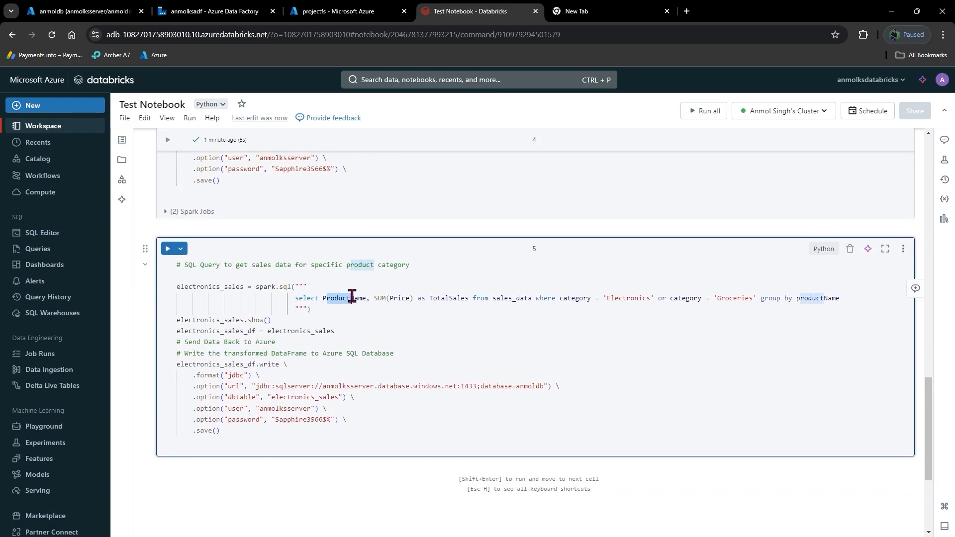
pyautogui.click(405, 297)
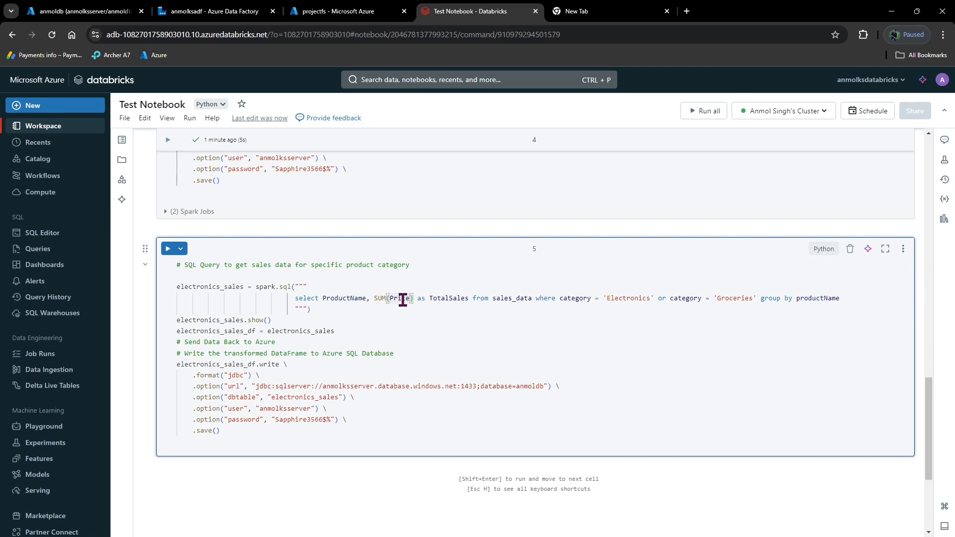
pyautogui.moveTo(431, 299); pyautogui.dragTo(534, 302)
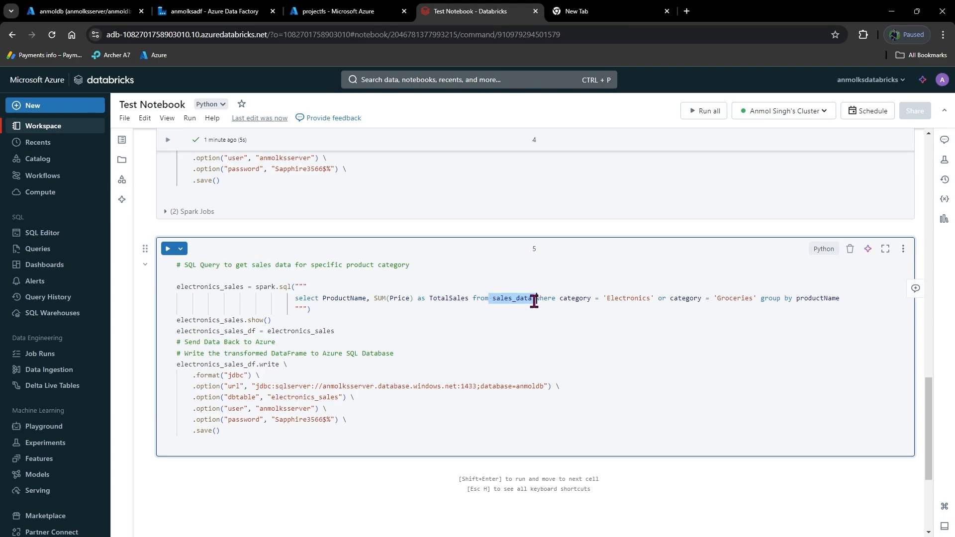
pyautogui.click(579, 302)
pyautogui.moveTo(658, 298); pyautogui.dragTo(755, 298)
pyautogui.press('BackSpace')
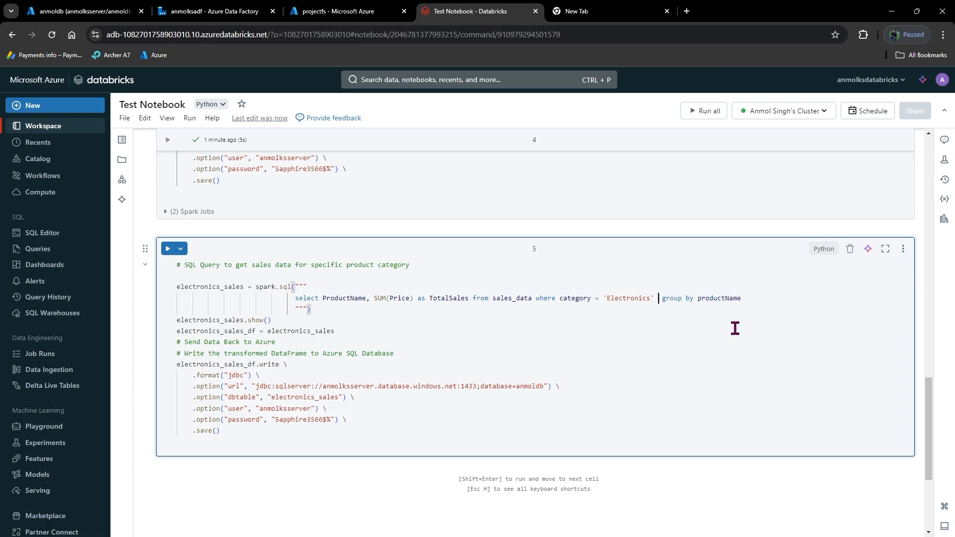
pyautogui.press('BackSpace')
# Step: Examine the Category values in the sales_data query output of the earlier cell
pyautogui.doubleClick(577, 297)
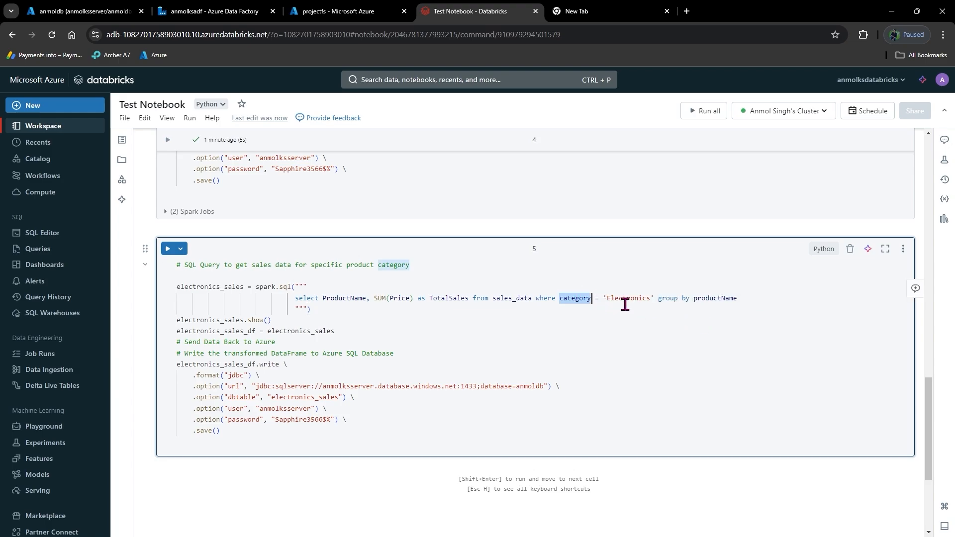
pyautogui.doubleClick(624, 298)
pyautogui.scroll(7, 646, 334)
pyautogui.scroll(4, 613, 318)
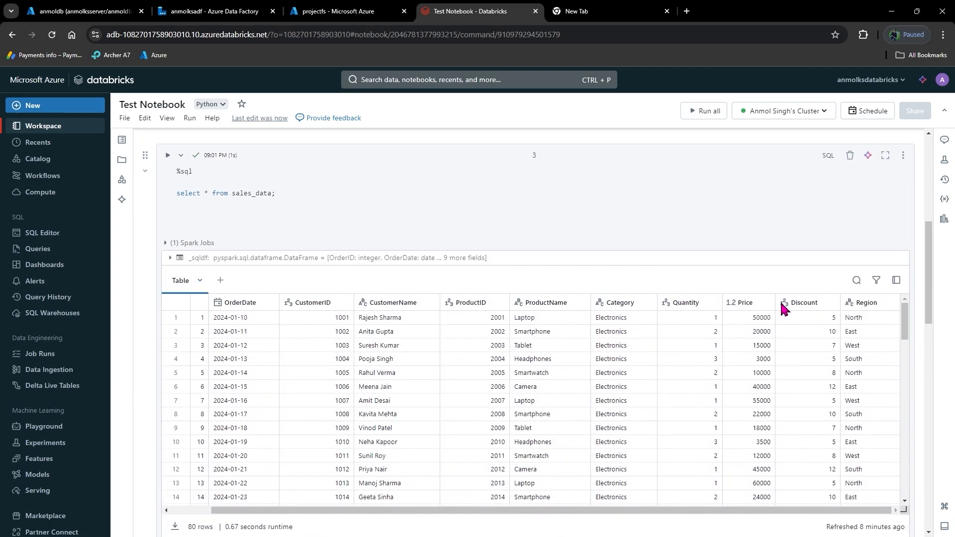
pyautogui.scroll(-2, 626, 348)
pyautogui.scroll(-8, 624, 427)
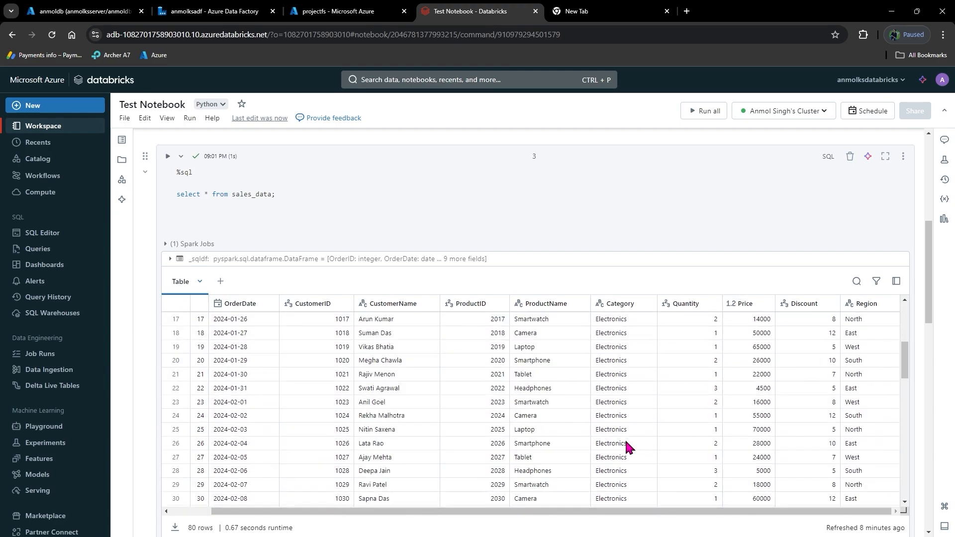
pyautogui.scroll(-2, 750, 246)
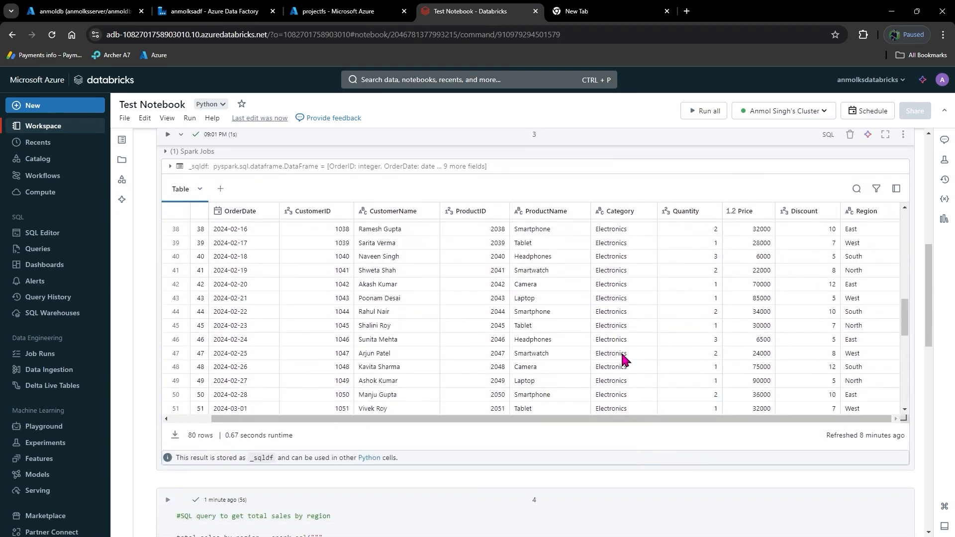
pyautogui.scroll(1, 631, 328)
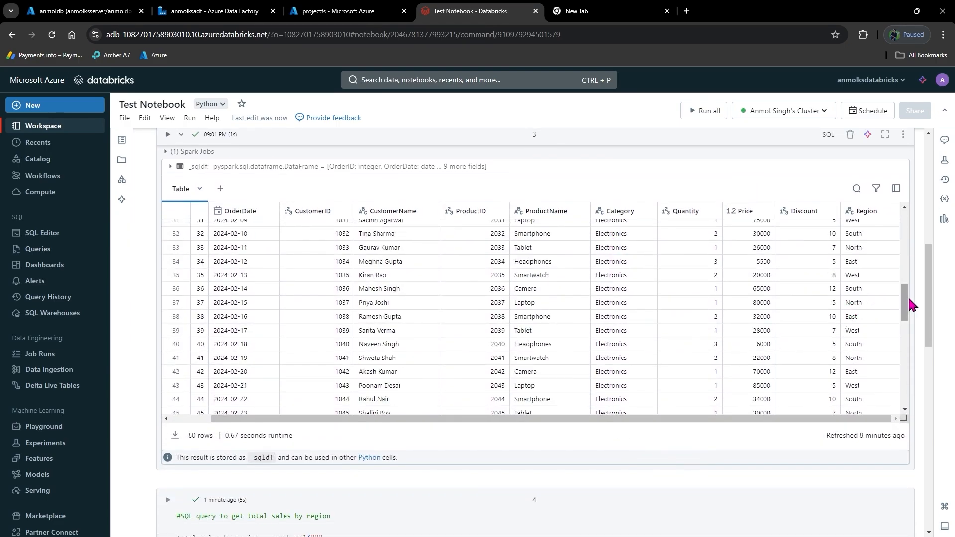
pyautogui.moveTo(908, 313); pyautogui.dragTo(909, 406)
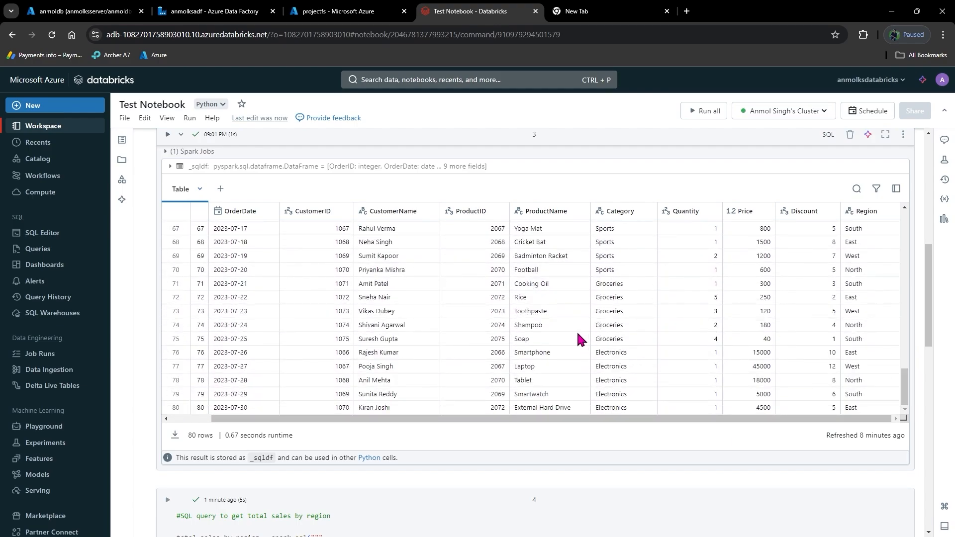
pyautogui.click(617, 255)
pyautogui.scroll(3, 622, 268)
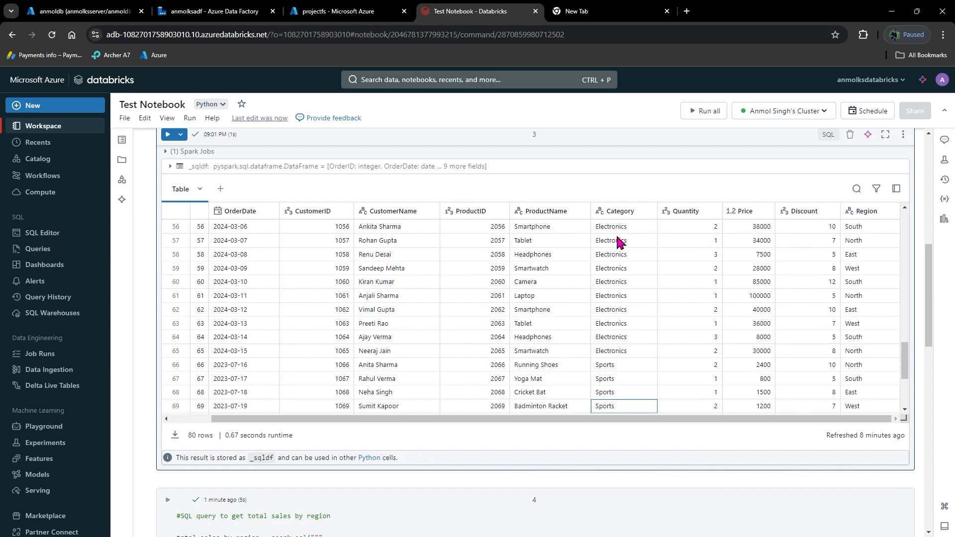
pyautogui.scroll(-15, 705, 405)
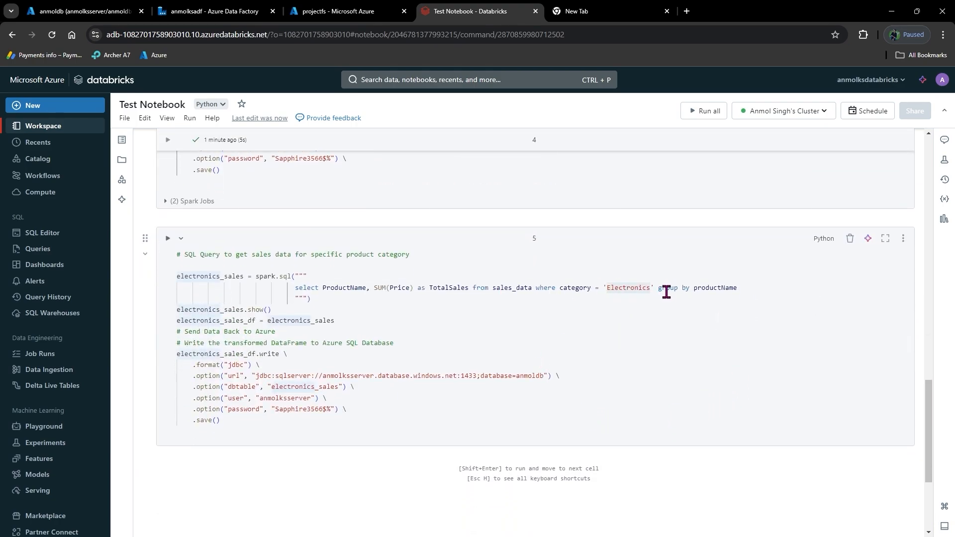
# Step: Run the selected spark.sql lines assigning the electronics product totals to electronics_sales
pyautogui.click(667, 292)
pyautogui.doubleClick(721, 291)
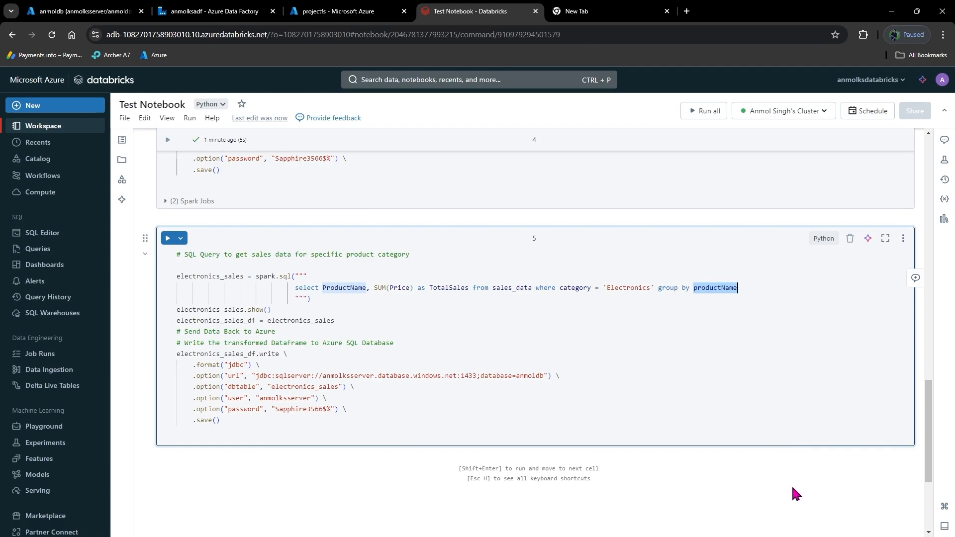
pyautogui.scroll(2, 795, 494)
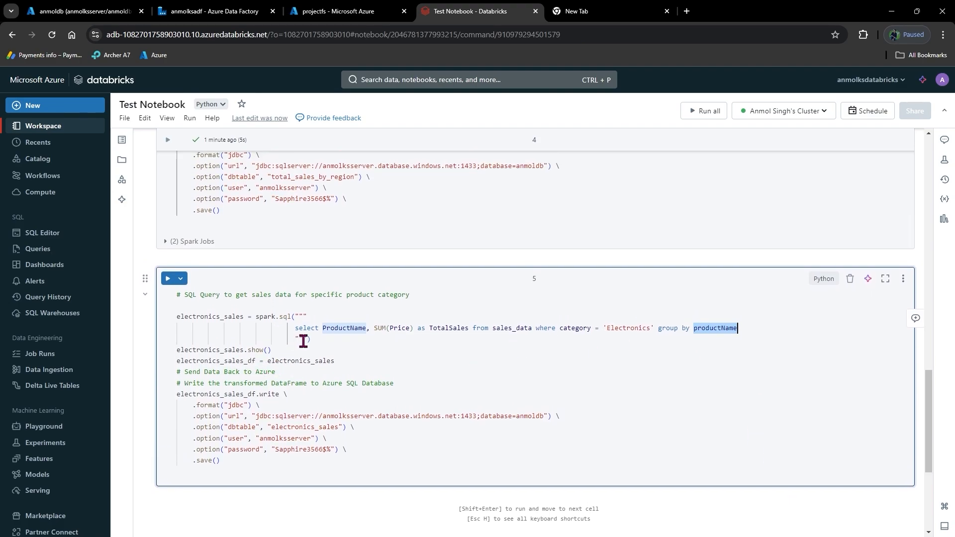
pyautogui.moveTo(343, 340); pyautogui.dragTo(177, 316)
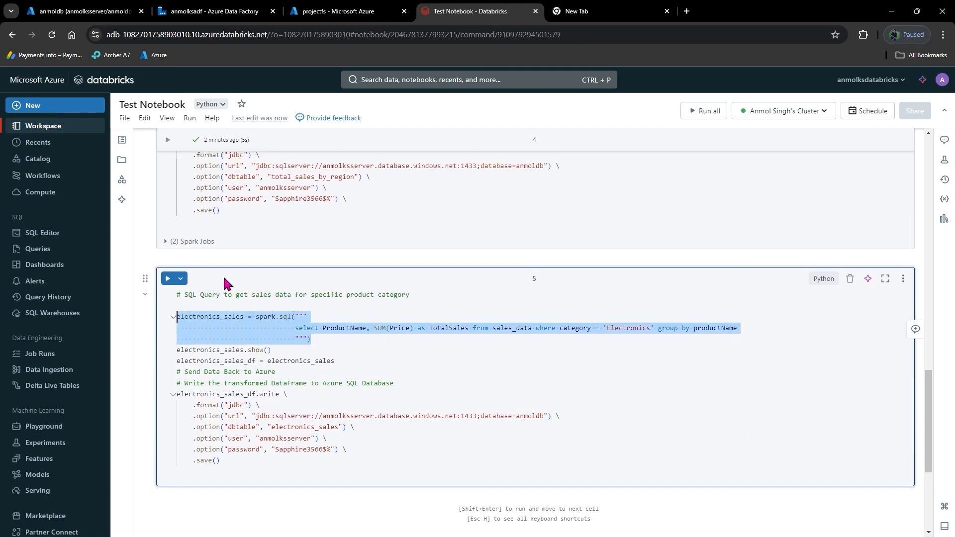
pyautogui.hotkey('ctrl', 'shift', 'Return')
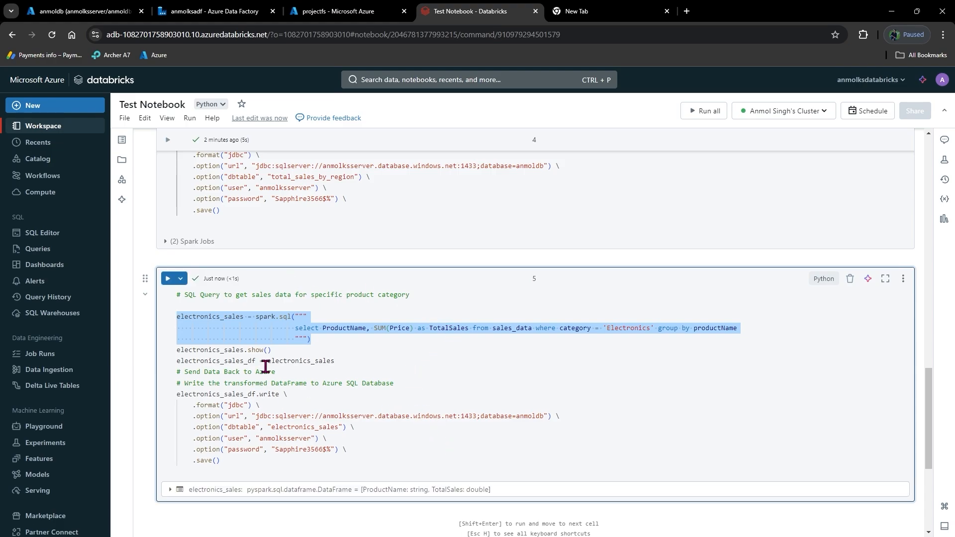
# Step: Run the electronics_sales.show() line and review the product totals it prints
pyautogui.moveTo(273, 349); pyautogui.dragTo(173, 353)
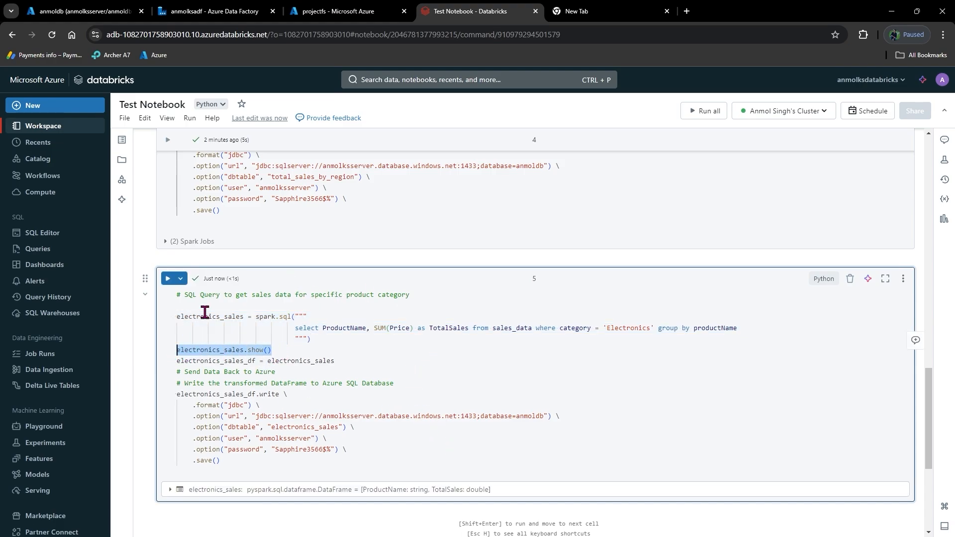
pyautogui.hotkey('ctrl', 'shift', 'Return')
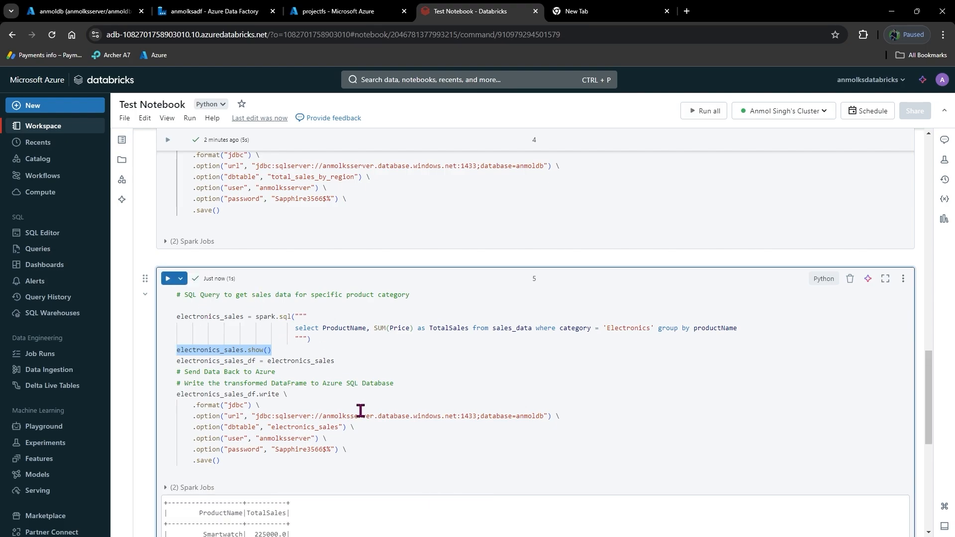
pyautogui.scroll(-2, 368, 398)
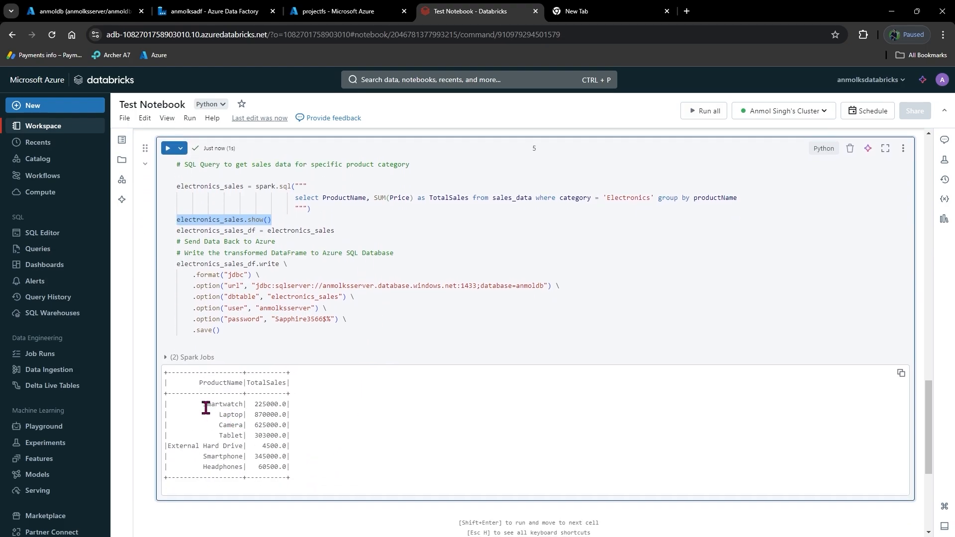
pyautogui.moveTo(205, 406); pyautogui.dragTo(237, 404)
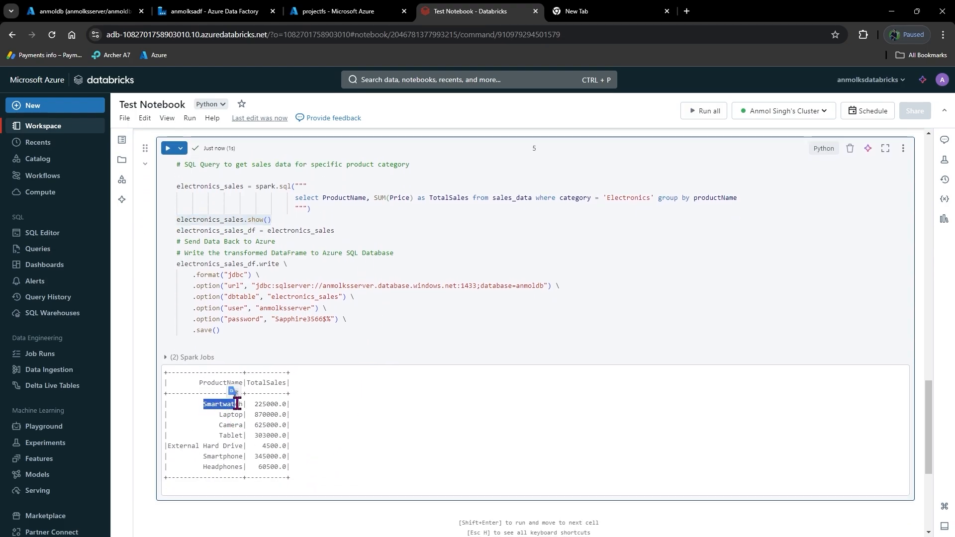
pyautogui.click(328, 416)
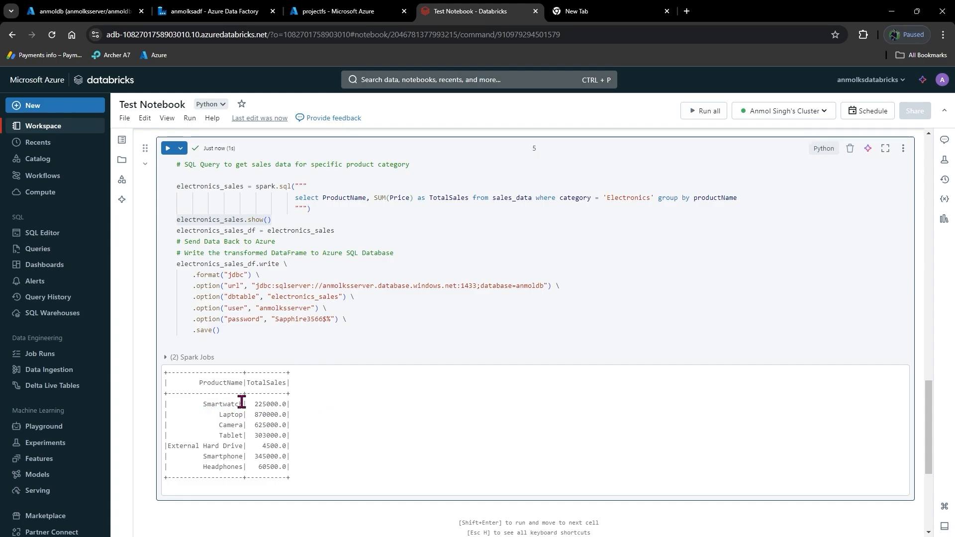
pyautogui.moveTo(255, 404); pyautogui.dragTo(277, 403)
pyautogui.moveTo(220, 416); pyautogui.dragTo(282, 425)
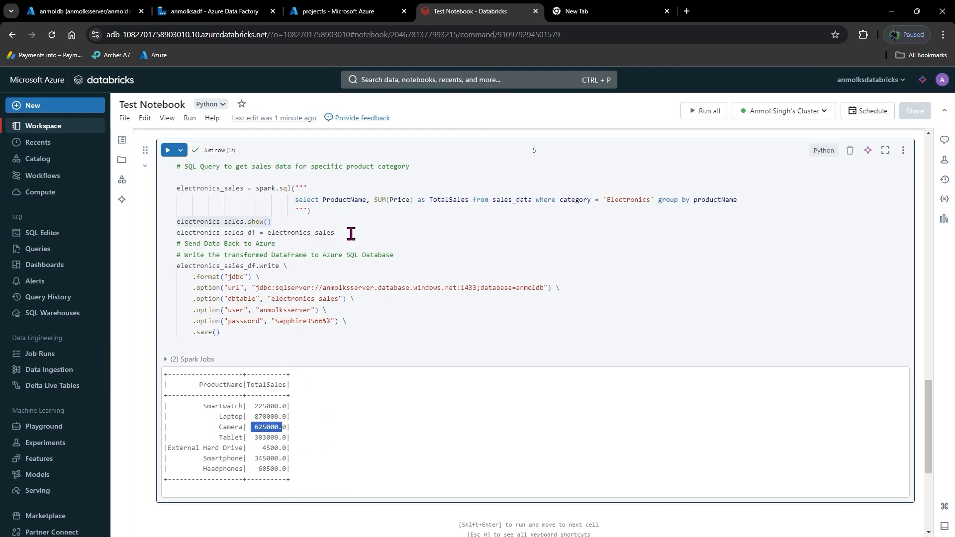
# Step: Run the selected line assigning electronics_sales to electronics_sales_df
pyautogui.moveTo(351, 233); pyautogui.dragTo(166, 238)
pyautogui.hotkey('ctrl', 'shift', 'Return')
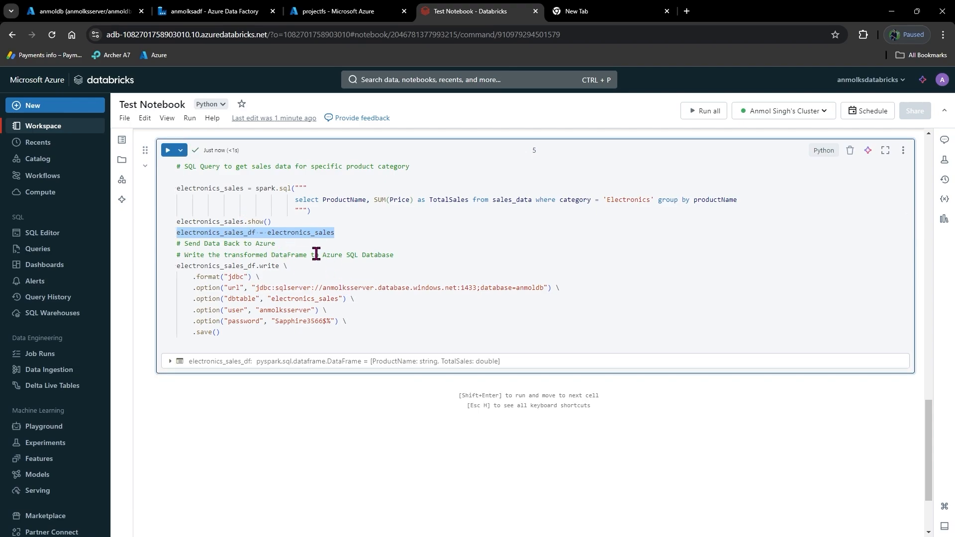
pyautogui.click(343, 246)
pyautogui.click(315, 264)
pyautogui.scroll(2, 348, 282)
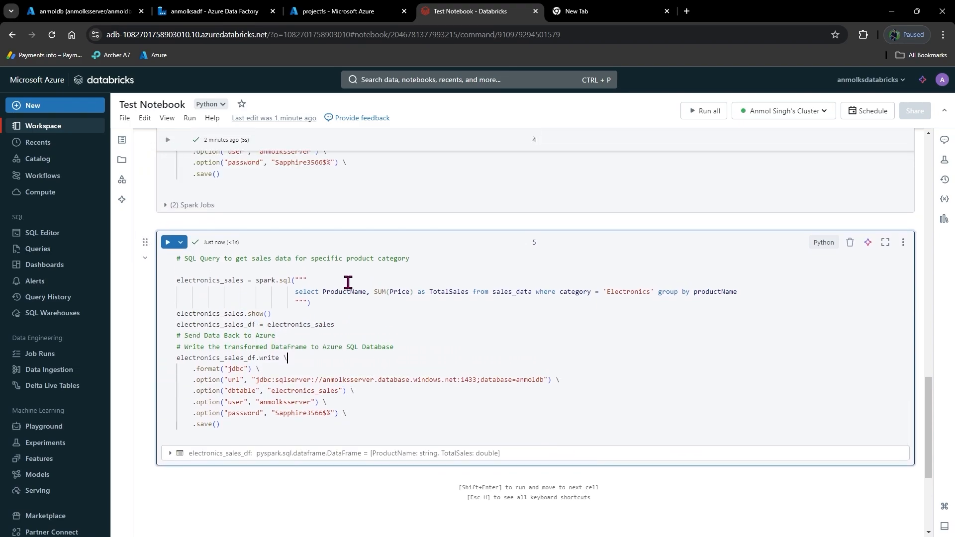
# Step: Compare the new cell's JDBC connection options with those in the regional write cell above
pyautogui.scroll(2, 348, 283)
pyautogui.scroll(-2, 366, 288)
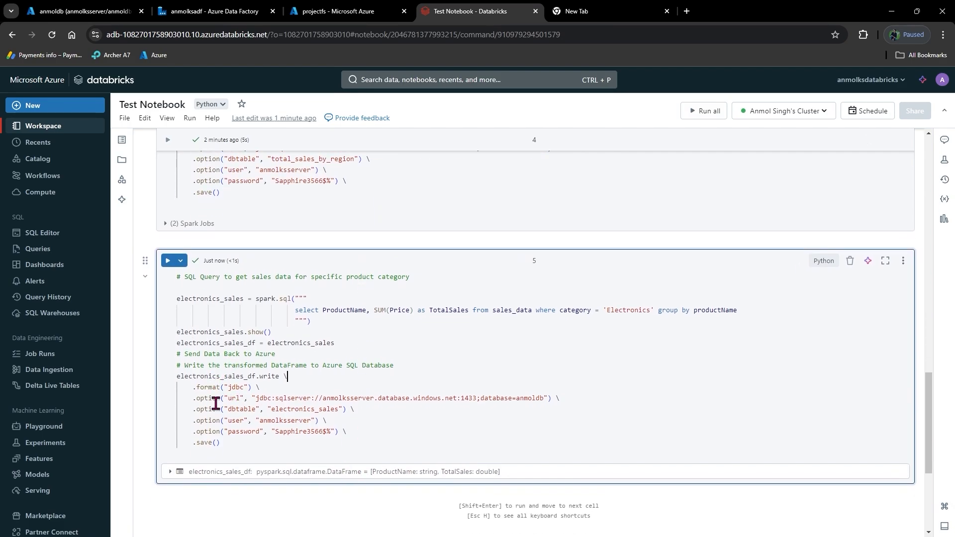
pyautogui.scroll(2, 285, 327)
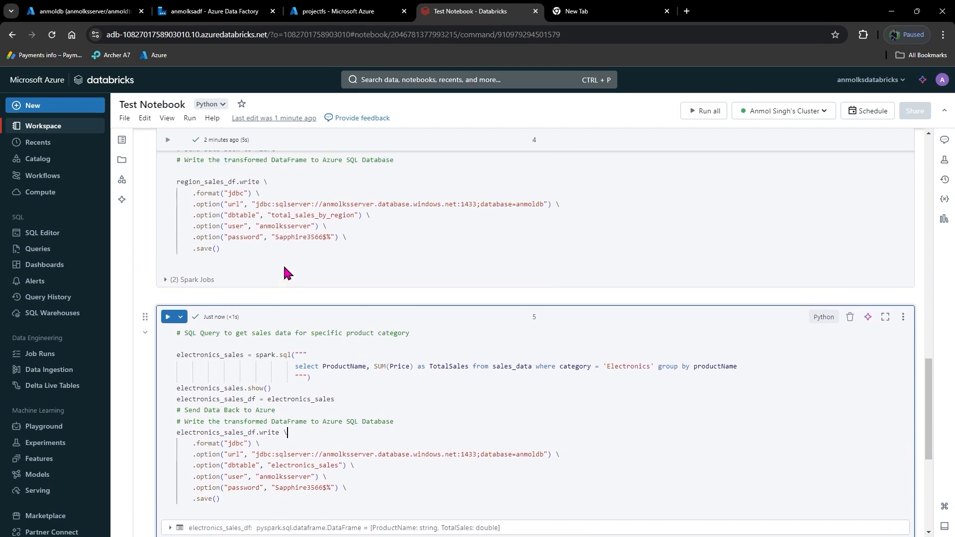
pyautogui.doubleClick(275, 243)
pyautogui.scroll(-2, 299, 428)
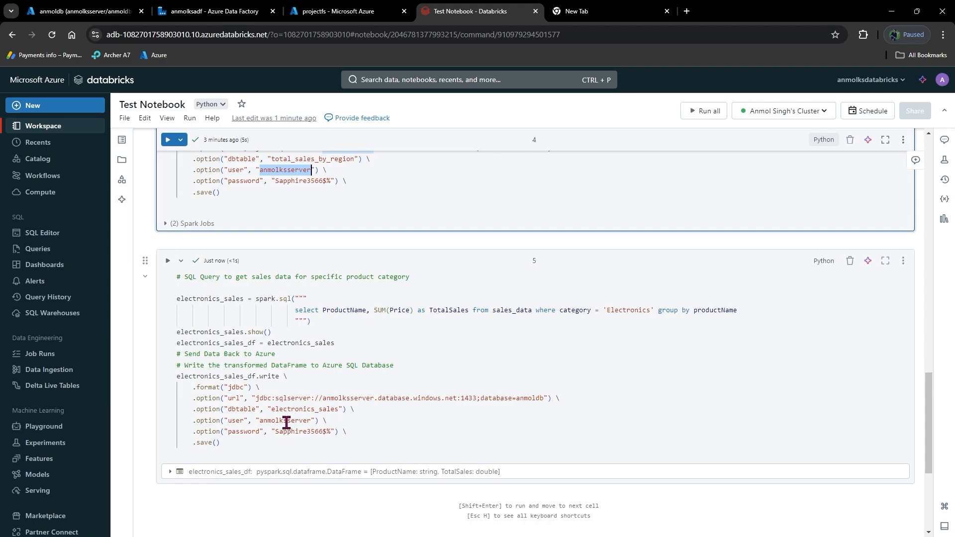
pyautogui.doubleClick(286, 421)
pyautogui.doubleClick(304, 180)
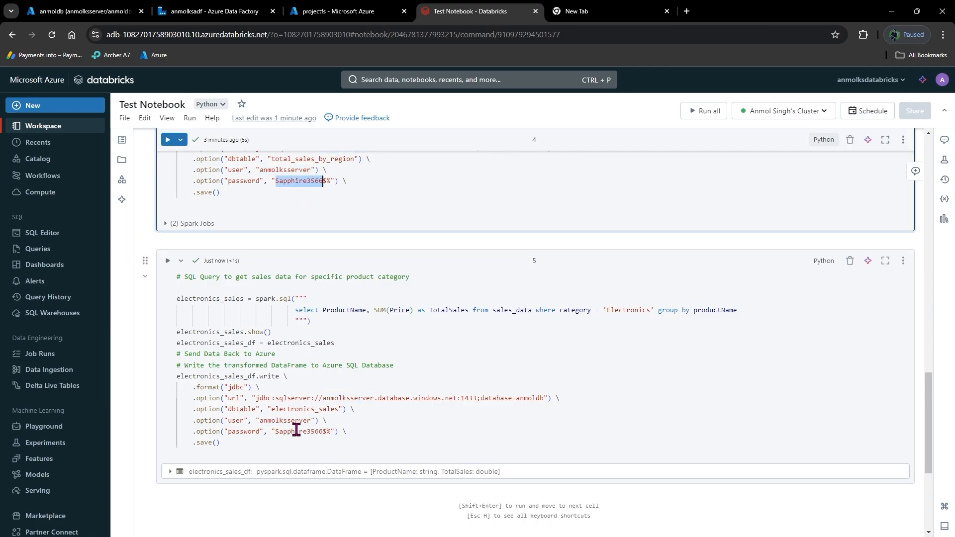
pyautogui.doubleClick(351, 399)
pyautogui.doubleClick(526, 398)
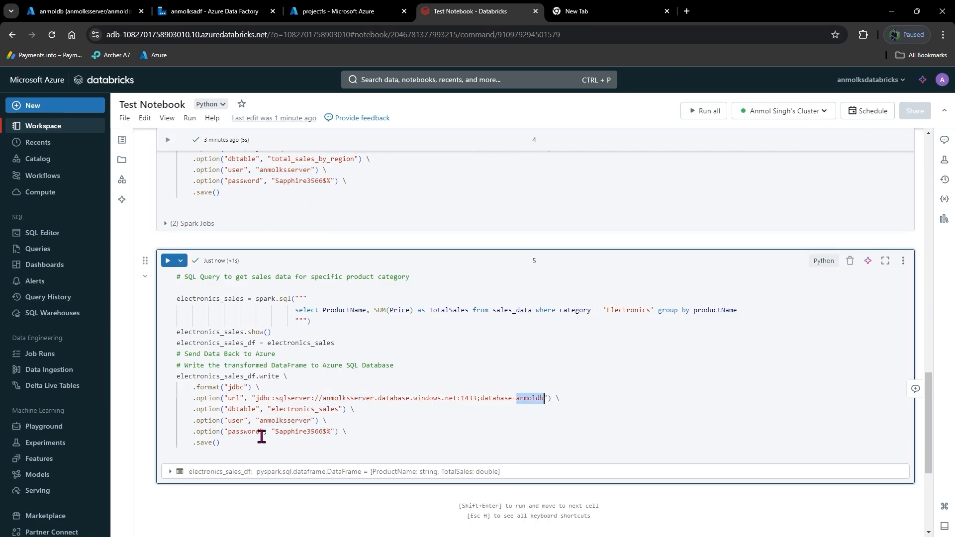
# Step: Run the selected JDBC write code to save electronics_sales_df to the electronics_sales table in Azure SQL
pyautogui.moveTo(249, 445); pyautogui.dragTo(170, 377)
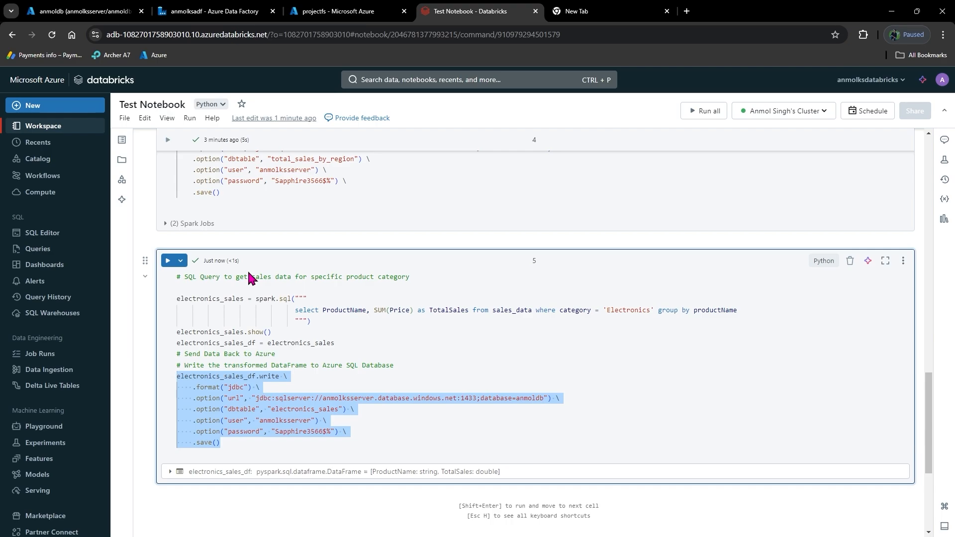
pyautogui.hotkey('ctrl', 'shift', 'Return')
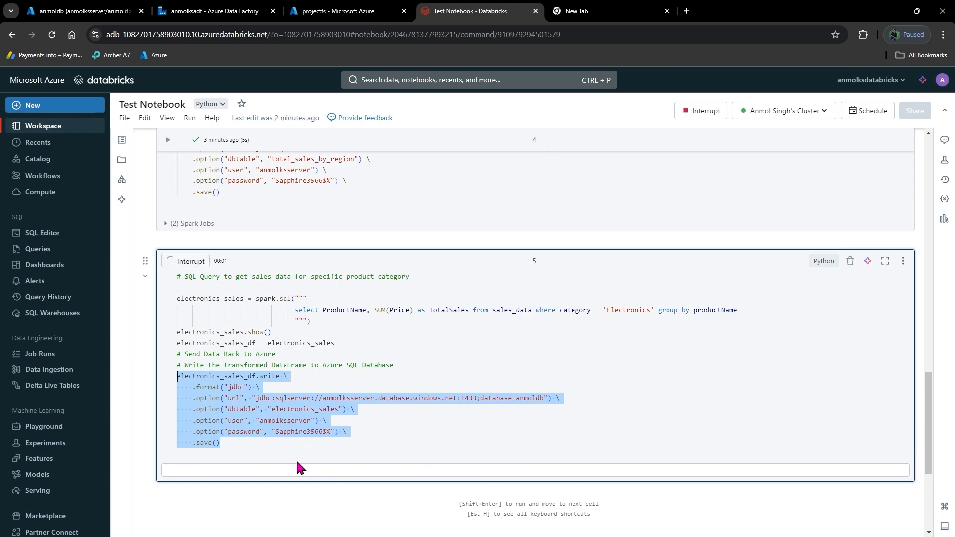
# Step: In the Azure SQL query editor, refresh the tables list and query the top 1000 rows of the electronics_sales table
pyautogui.click(85, 11)
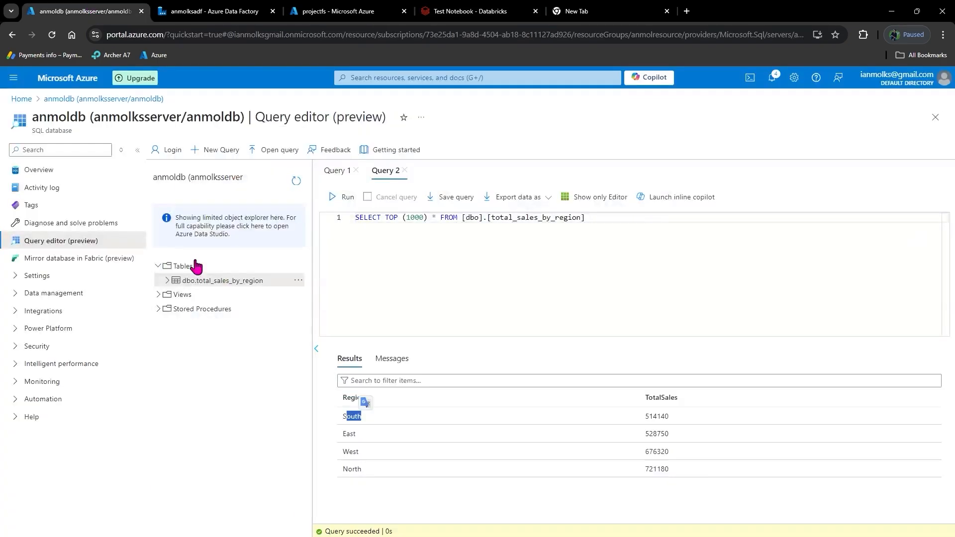
pyautogui.click(296, 181)
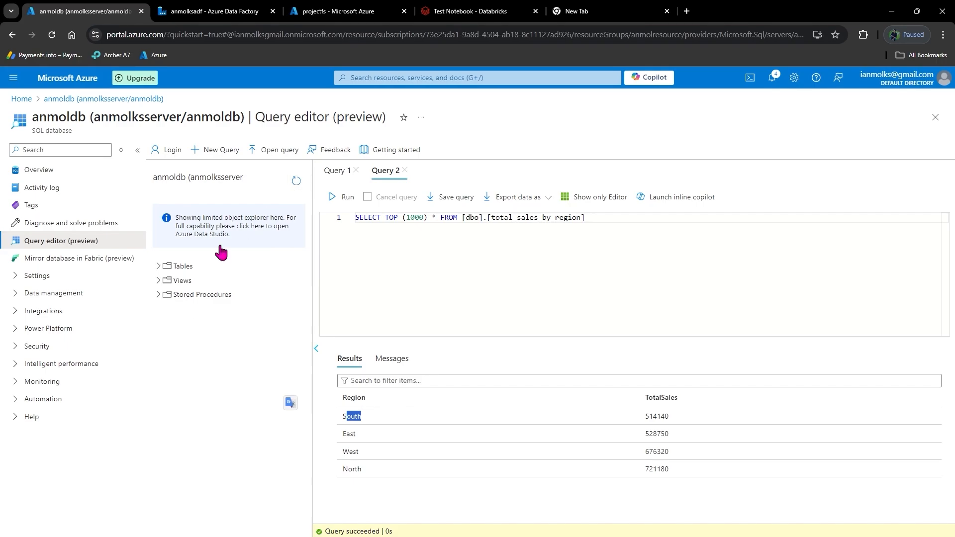
pyautogui.click(159, 266)
pyautogui.click(297, 281)
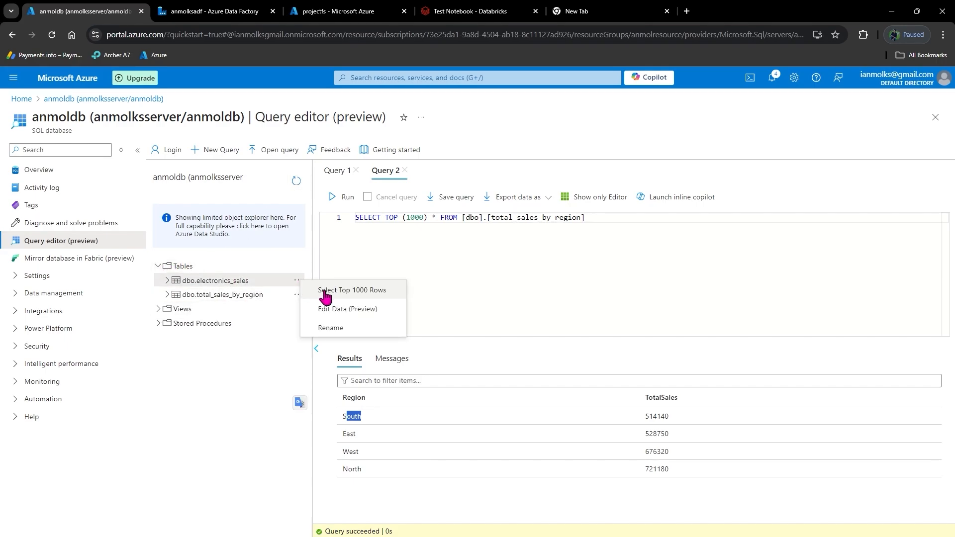
pyautogui.click(350, 292)
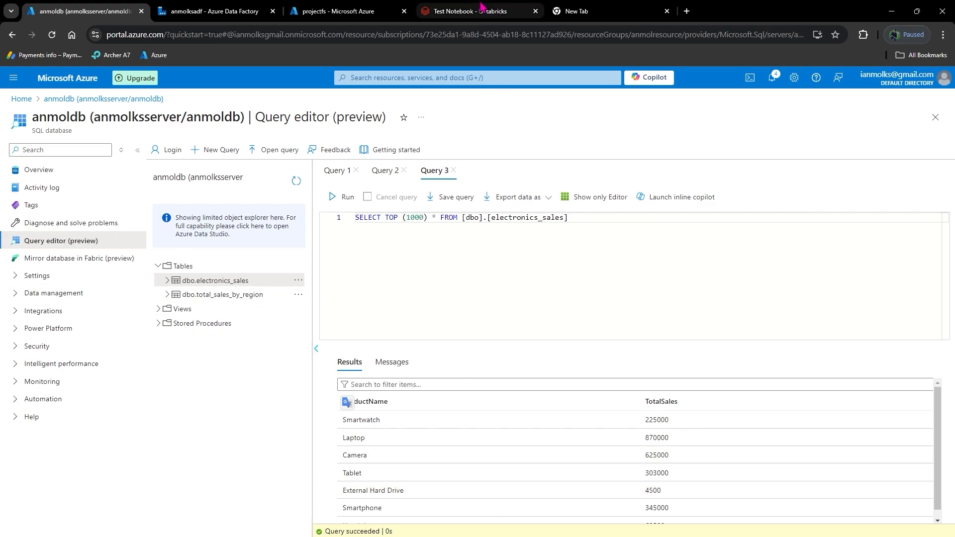
# Step: Add a new notebook cell and paste code that sums Laptop and Tablet sales and writes them, with the database credentials, to laptop_Tablet_sales
pyautogui.click(492, 11)
pyautogui.scroll(-3, 346, 426)
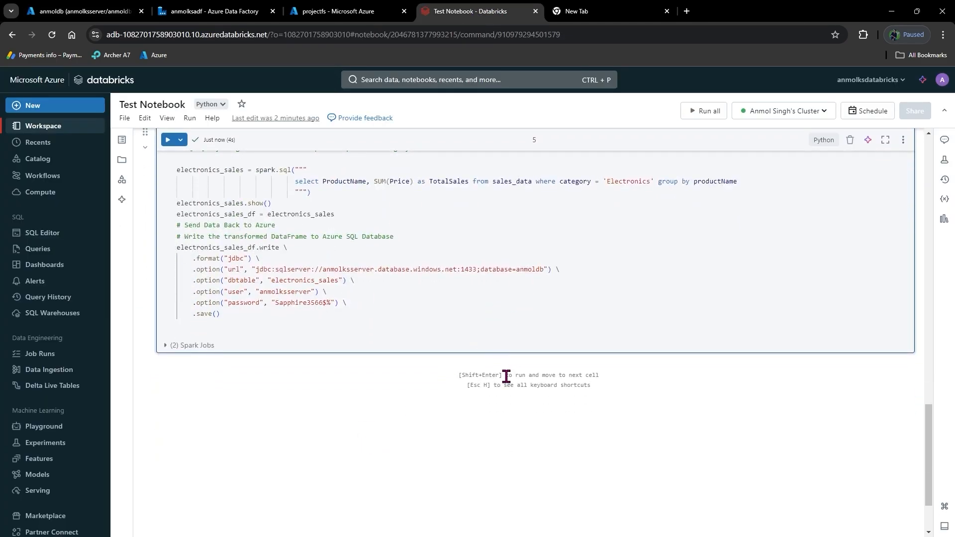
pyautogui.click(513, 360)
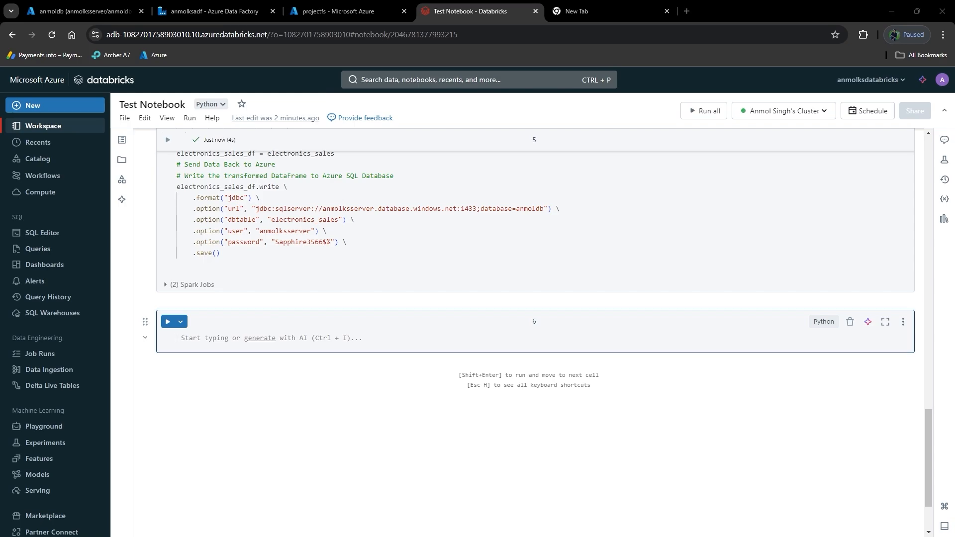
pyautogui.click(181, 338)
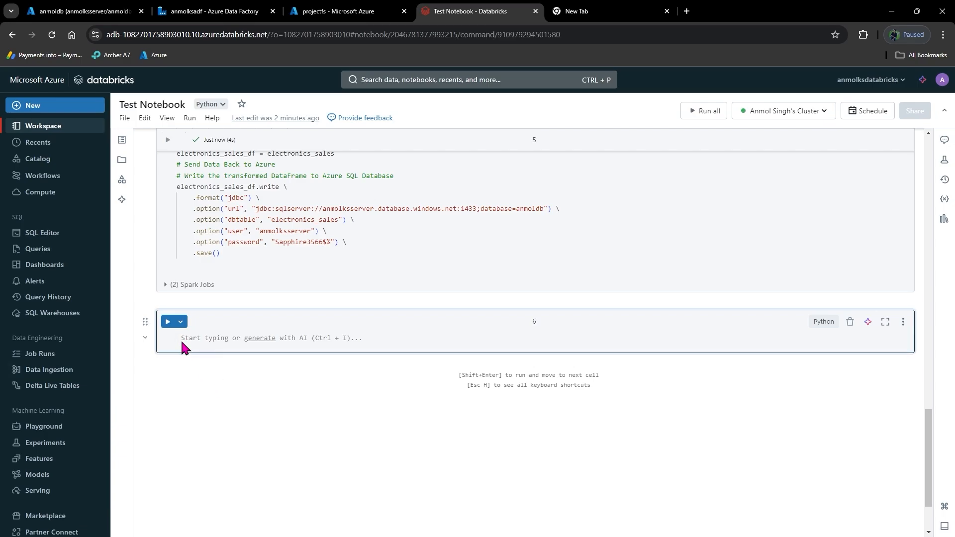
pyautogui.hotkey('ctrl', 'v')
# Step: Review the pasted query's selected columns and its Laptop and Tablet product filter
pyautogui.scroll(-2, 276, 363)
pyautogui.doubleClick(343, 303)
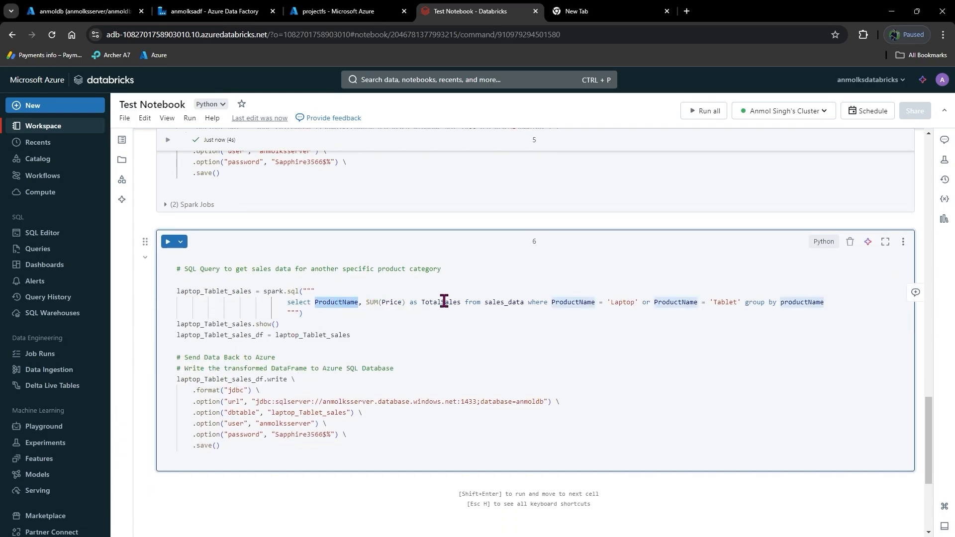
pyautogui.doubleClick(392, 302)
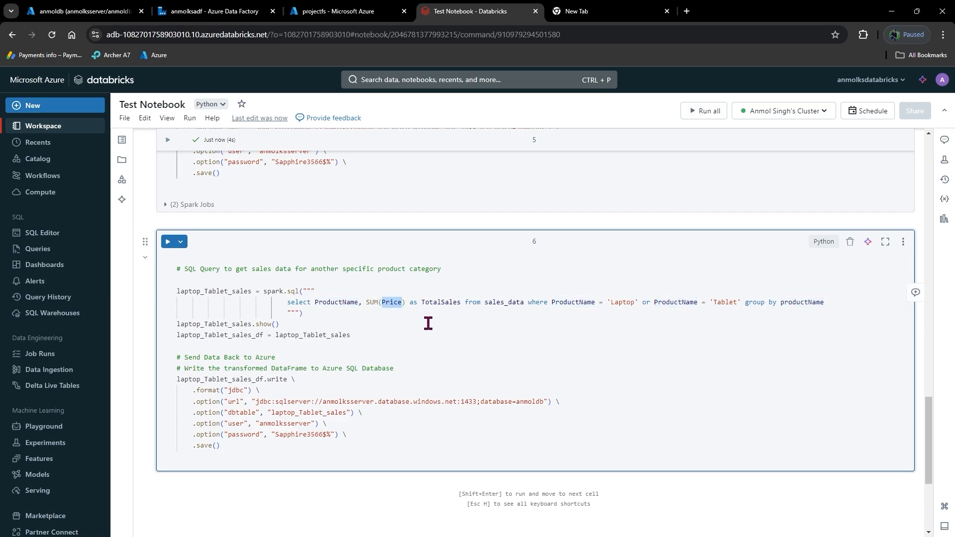
pyautogui.doubleClick(503, 303)
pyautogui.moveTo(604, 303); pyautogui.dragTo(638, 302)
pyautogui.click(827, 302)
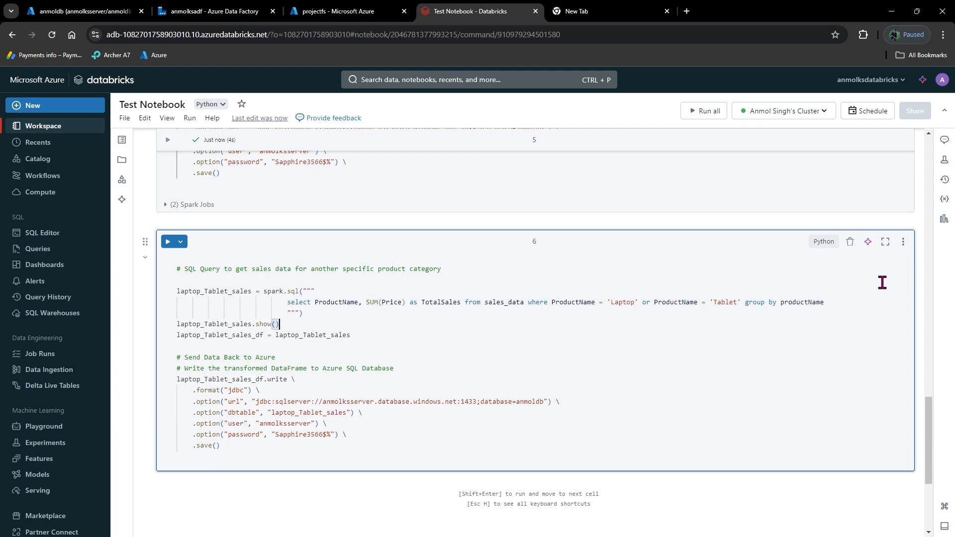
pyautogui.scroll(1, 656, 340)
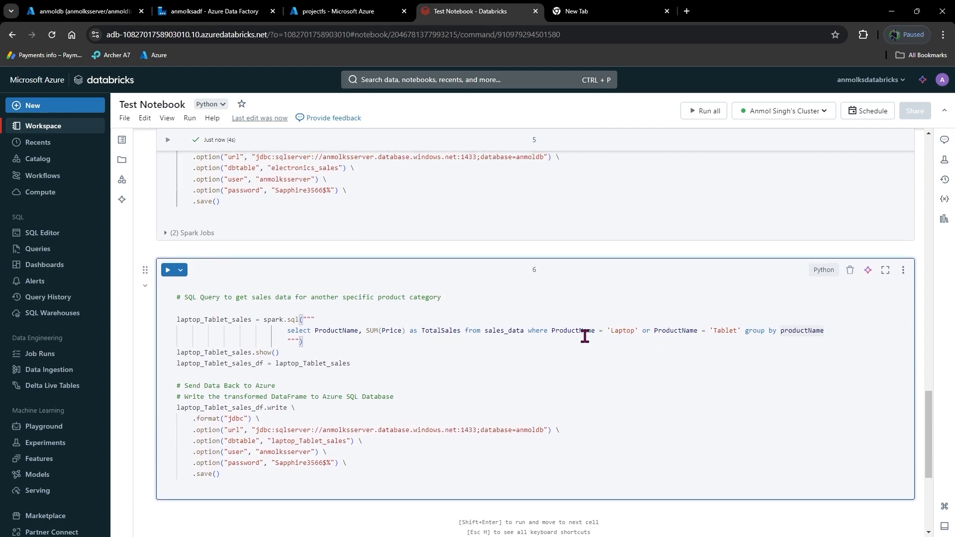
pyautogui.doubleClick(620, 331)
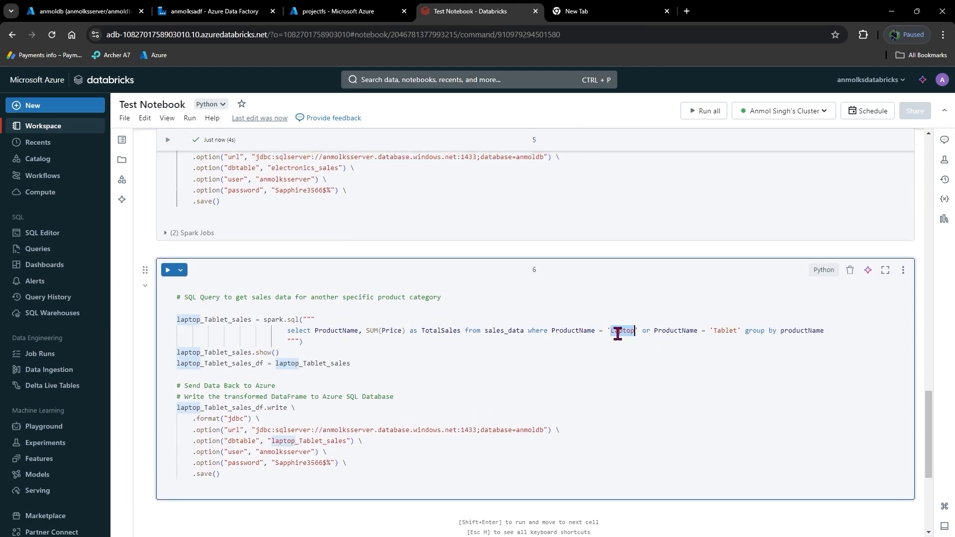
pyautogui.doubleClick(725, 330)
# Step: Examine the ProductName values of the sales_data table output for Laptop and Tablet rows
pyautogui.scroll(20, 548, 375)
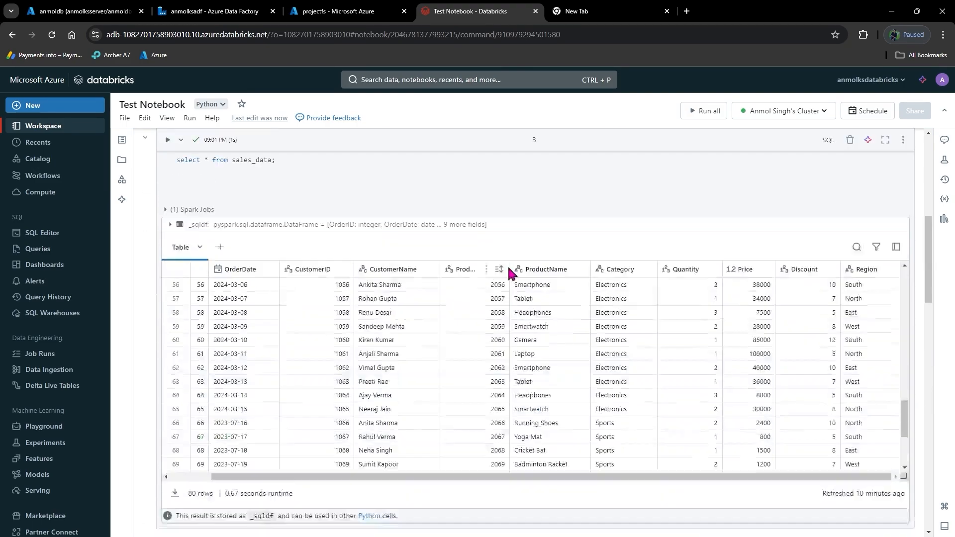
pyautogui.scroll(-1, 539, 326)
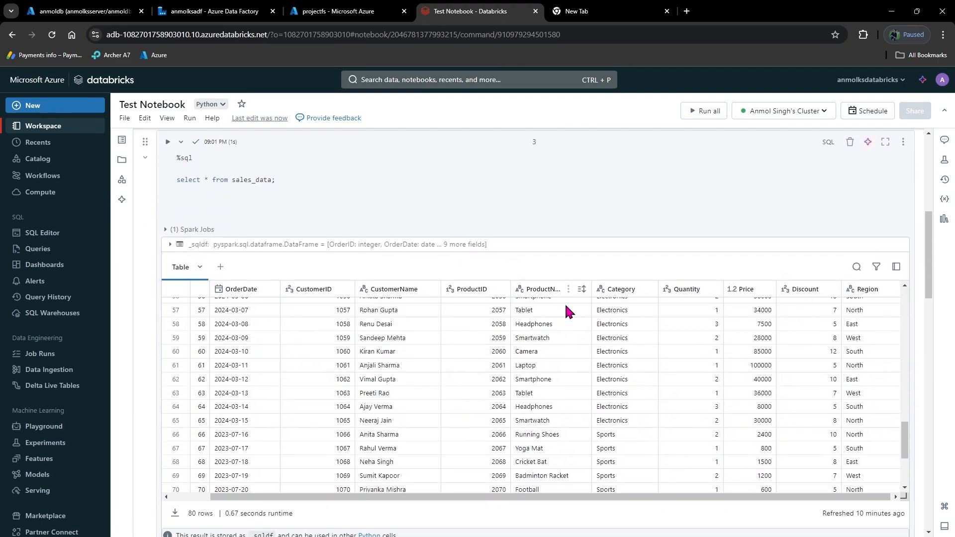
pyautogui.moveTo(479, 497); pyautogui.dragTo(330, 497)
pyautogui.scroll(-2, 517, 333)
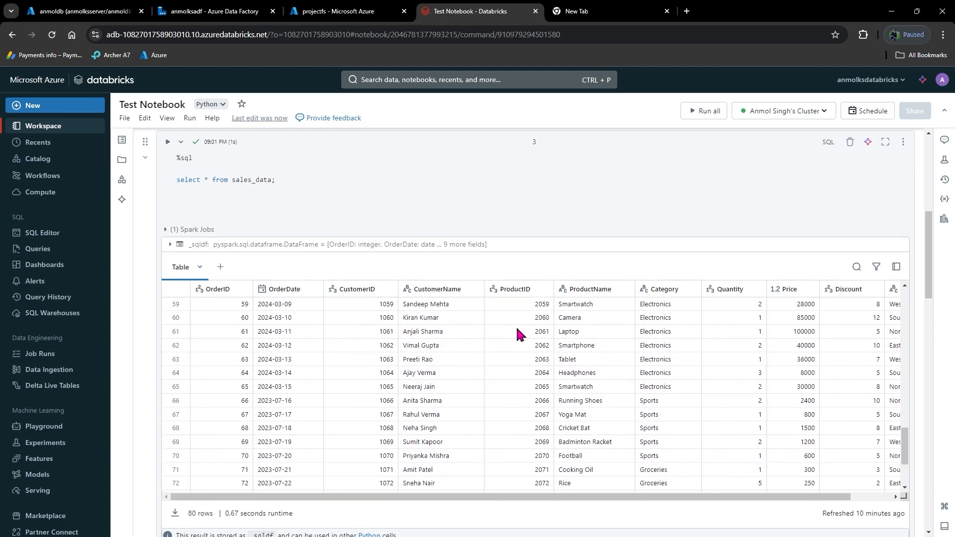
pyautogui.click(581, 310)
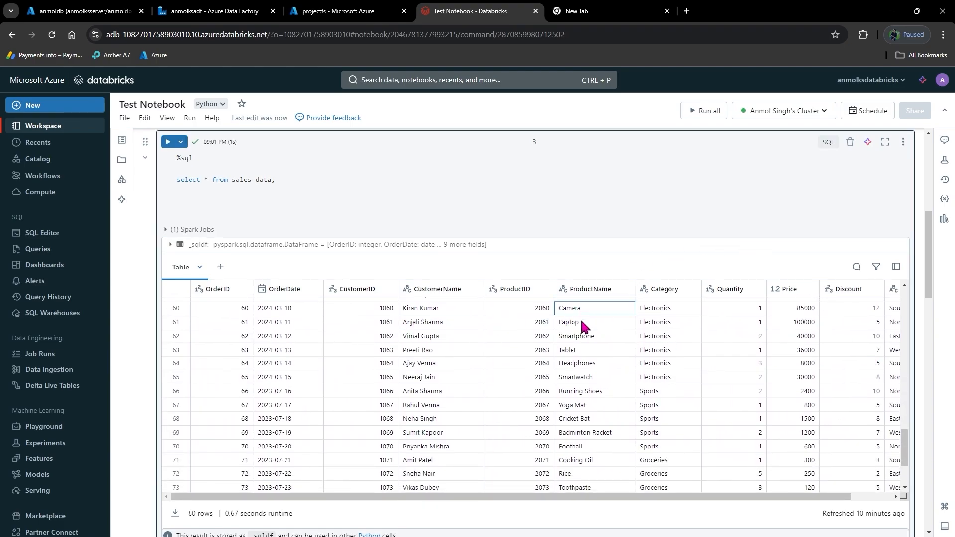
pyautogui.click(585, 353)
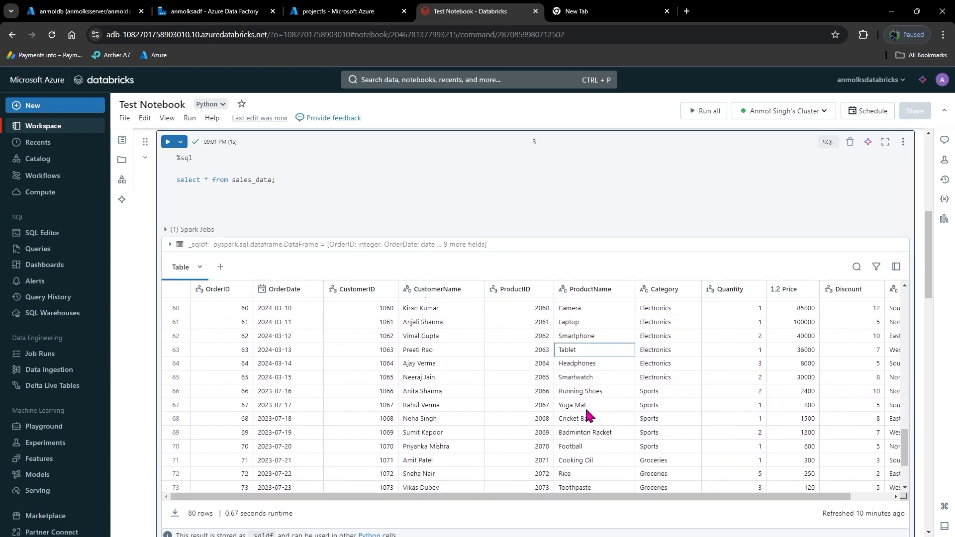
pyautogui.click(585, 406)
pyautogui.scroll(-1, 585, 405)
pyautogui.scroll(-20, 670, 445)
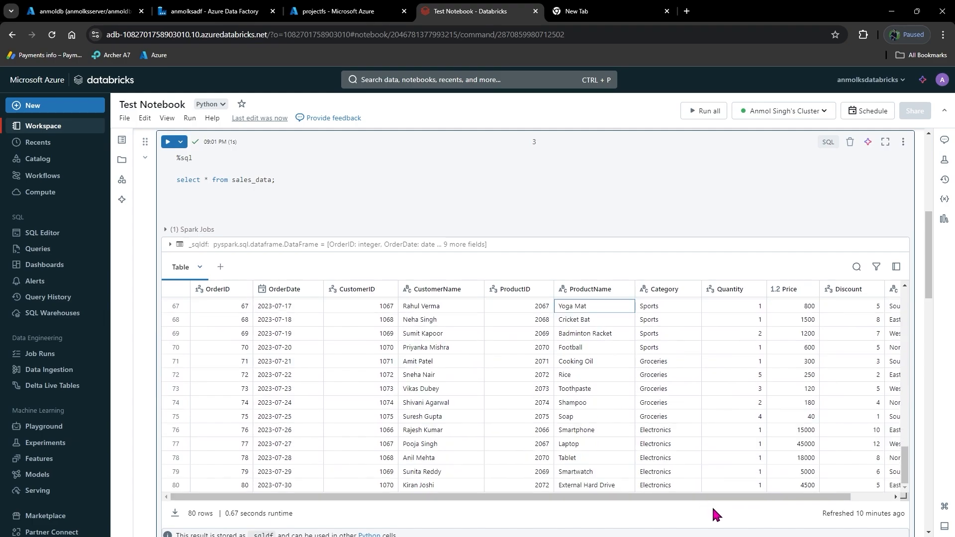
pyautogui.scroll(2, 577, 285)
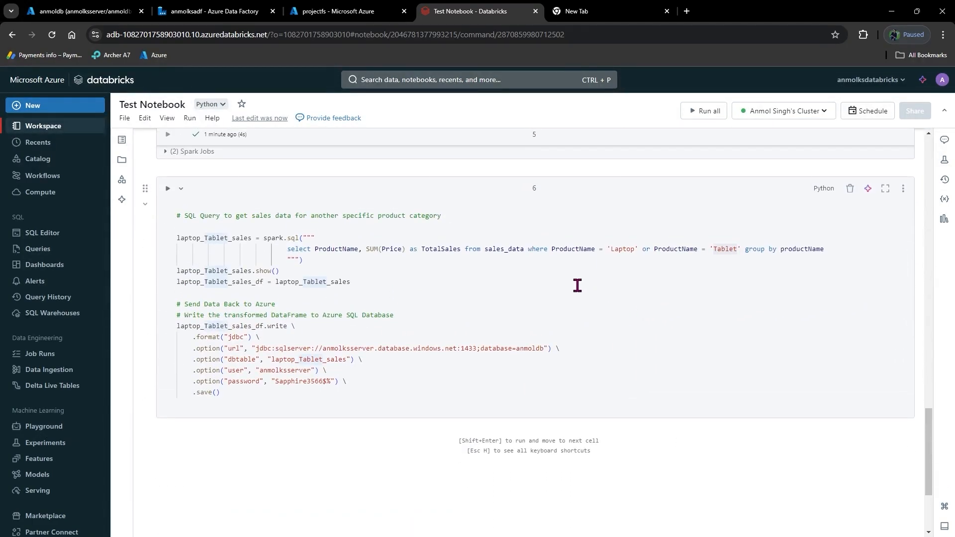
# Step: Select the laptop_Tablet_sales spark.sql query lines and run only that selection
pyautogui.moveTo(553, 249); pyautogui.dragTo(734, 249)
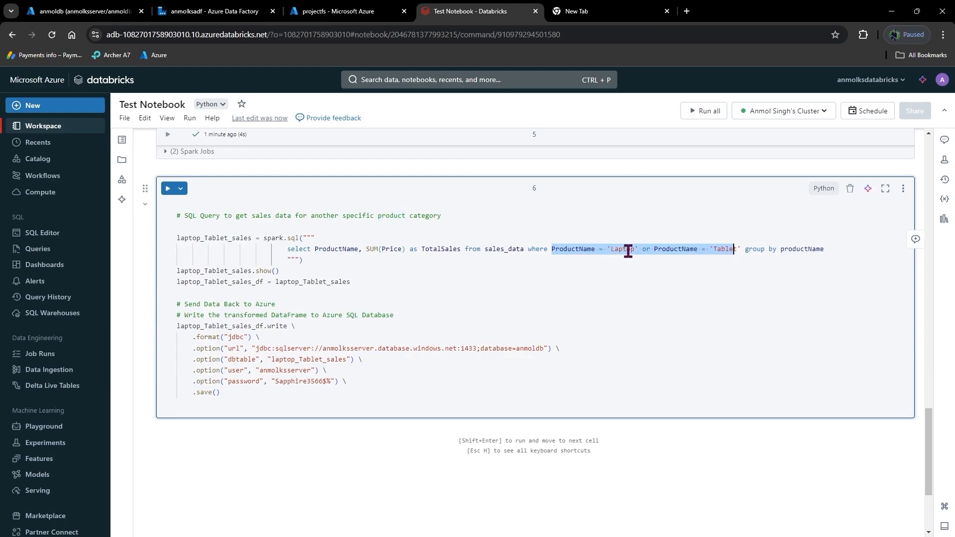
pyautogui.click(627, 250)
pyautogui.doubleClick(732, 250)
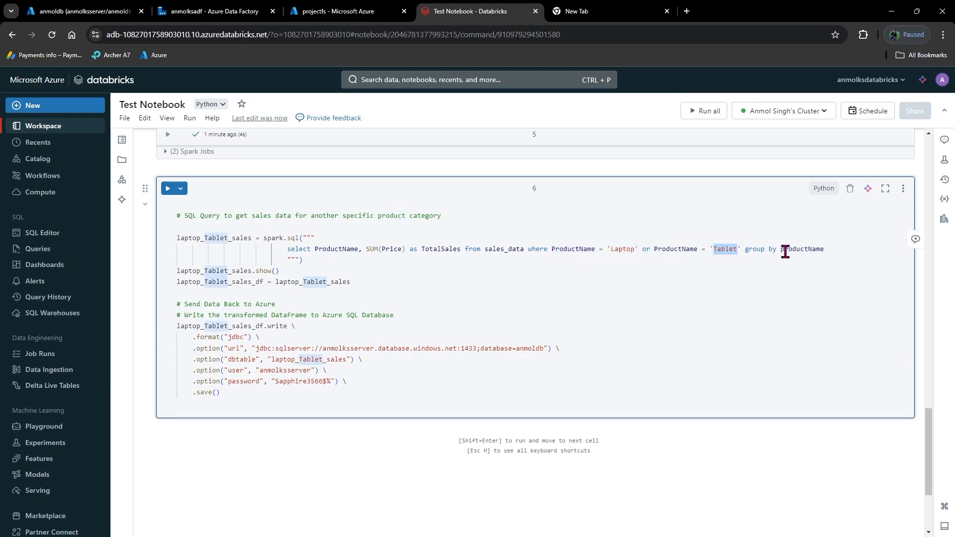
pyautogui.moveTo(832, 251); pyautogui.dragTo(780, 249)
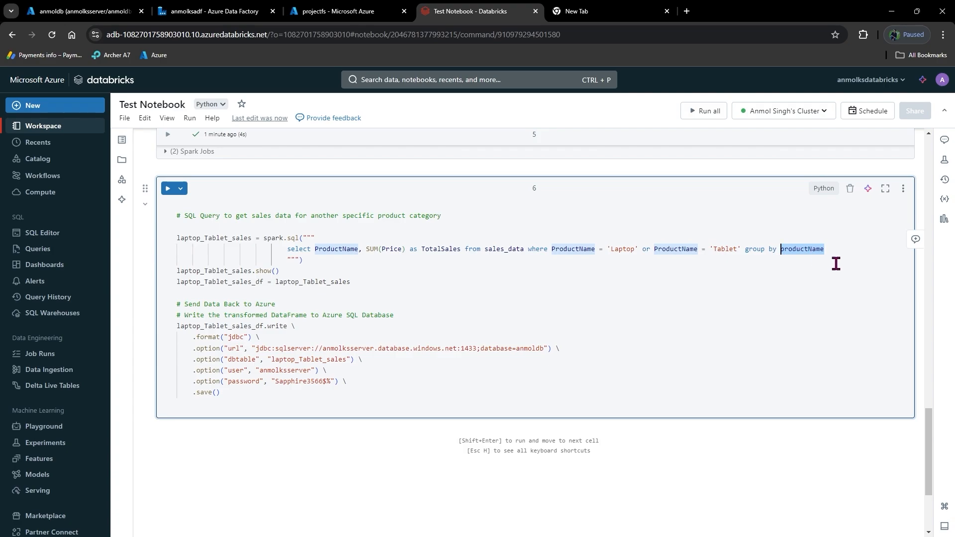
pyautogui.moveTo(337, 263); pyautogui.dragTo(173, 240)
pyautogui.hotkey('ctrl', 'shift', 'Return')
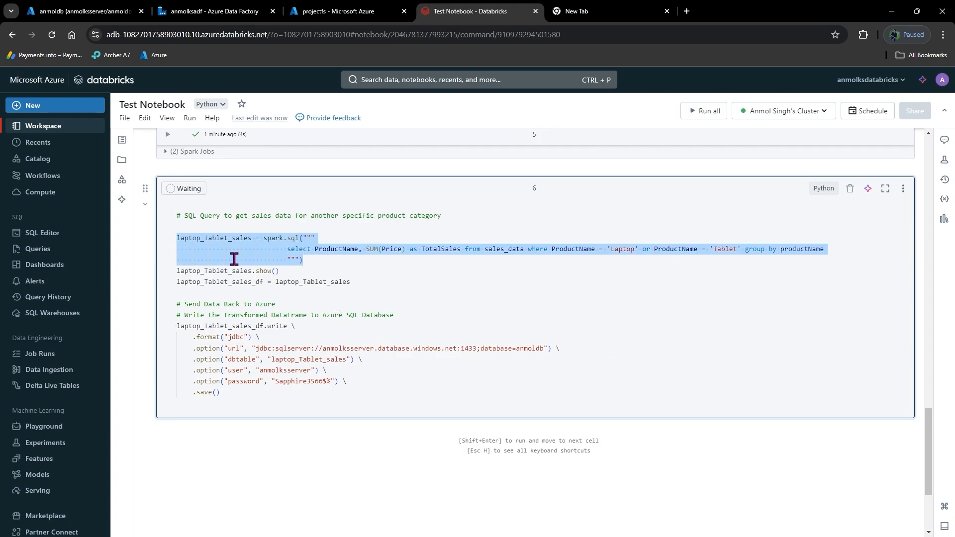
# Step: Run the show() and laptop_Tablet_sales_df assignment lines and review the printed Laptop and Tablet totals
pyautogui.click(294, 271)
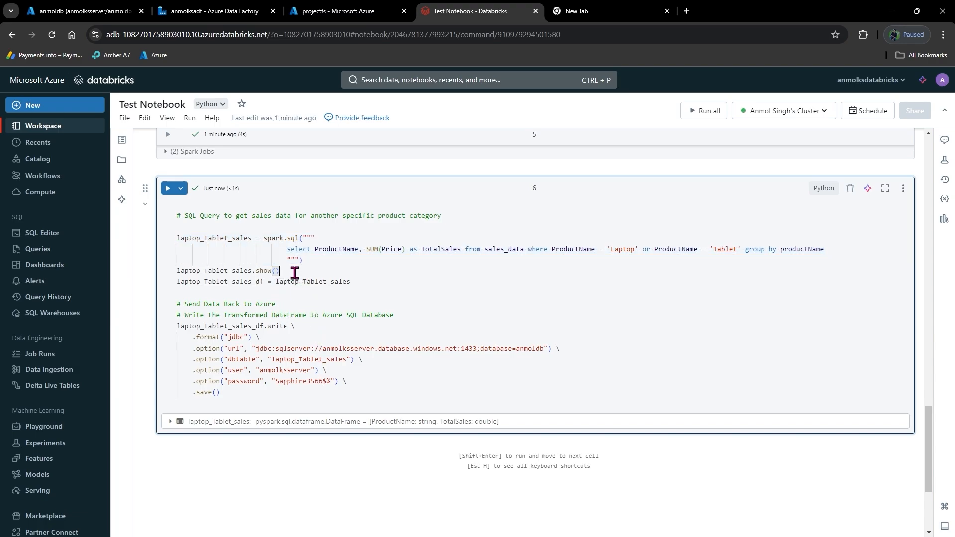
pyautogui.moveTo(373, 283); pyautogui.dragTo(212, 277)
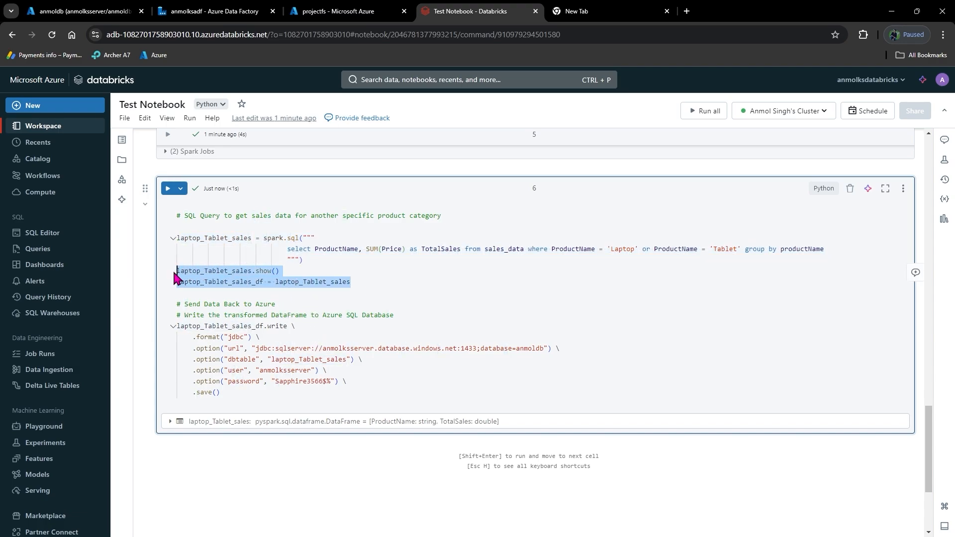
pyautogui.hotkey('ctrl', 'shift', 'Return')
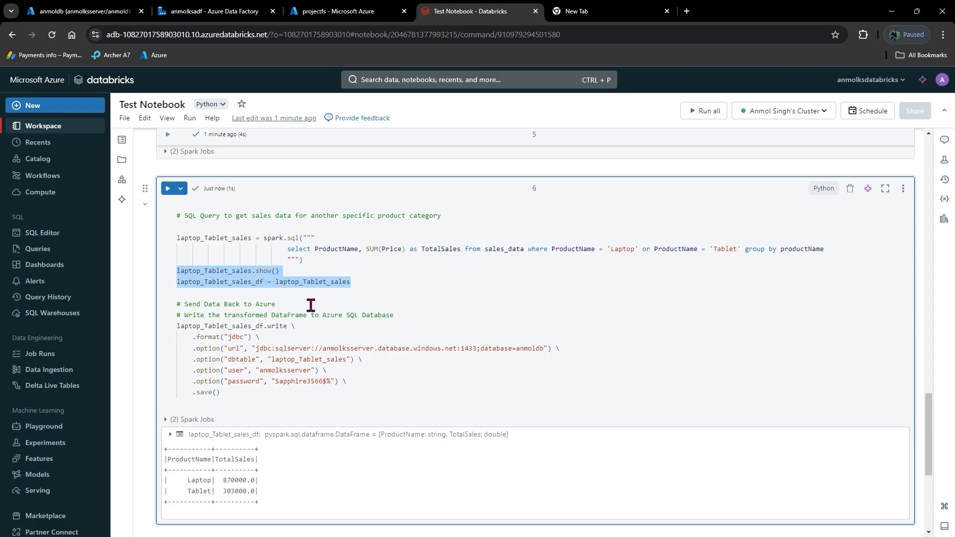
pyautogui.click(191, 455)
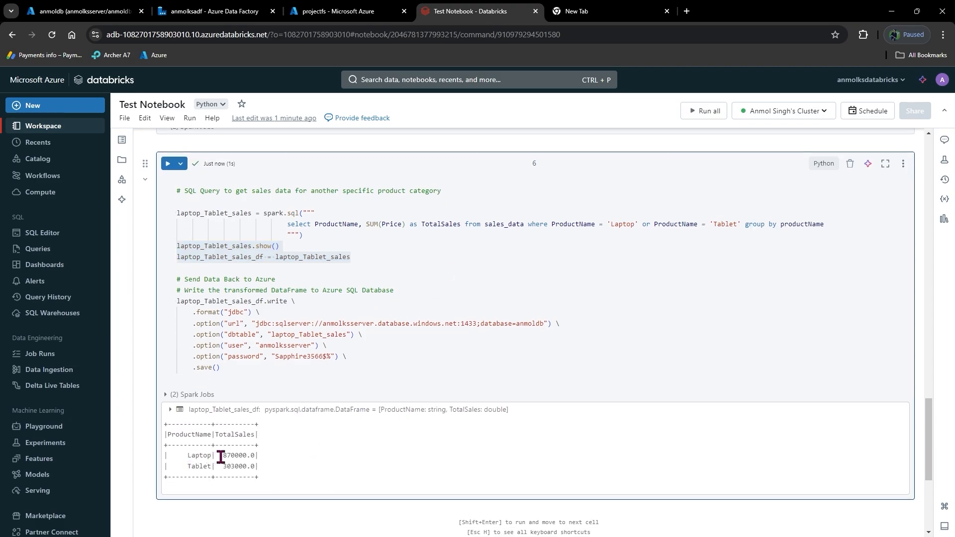
pyautogui.moveTo(221, 457); pyautogui.dragTo(256, 454)
pyautogui.moveTo(188, 467); pyautogui.dragTo(210, 466)
pyautogui.moveTo(221, 466); pyautogui.dragTo(255, 466)
# Step: Run the selected JDBC write code to save laptop_Tablet_sales_df to the laptop_Tablet_sales table in Azure SQL
pyautogui.click(422, 266)
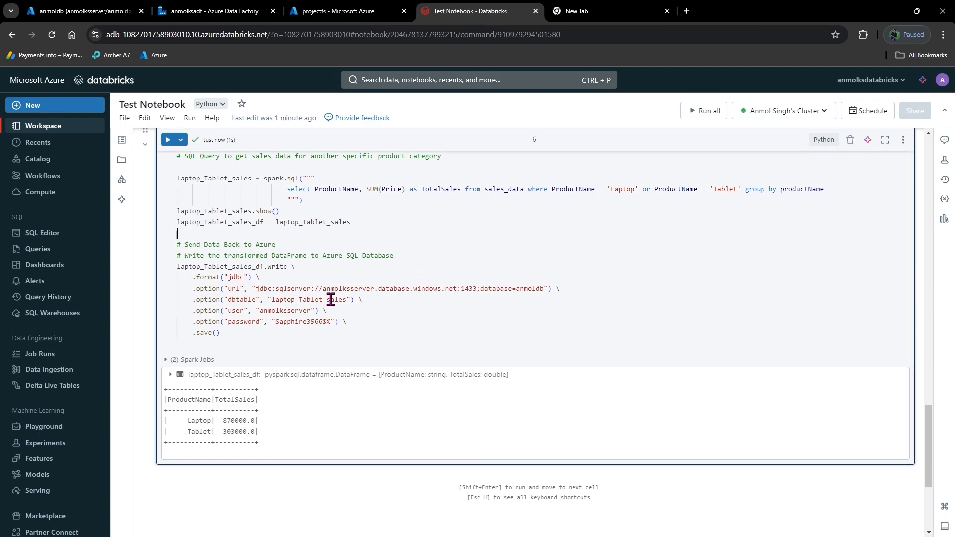
pyautogui.moveTo(241, 344); pyautogui.dragTo(167, 267)
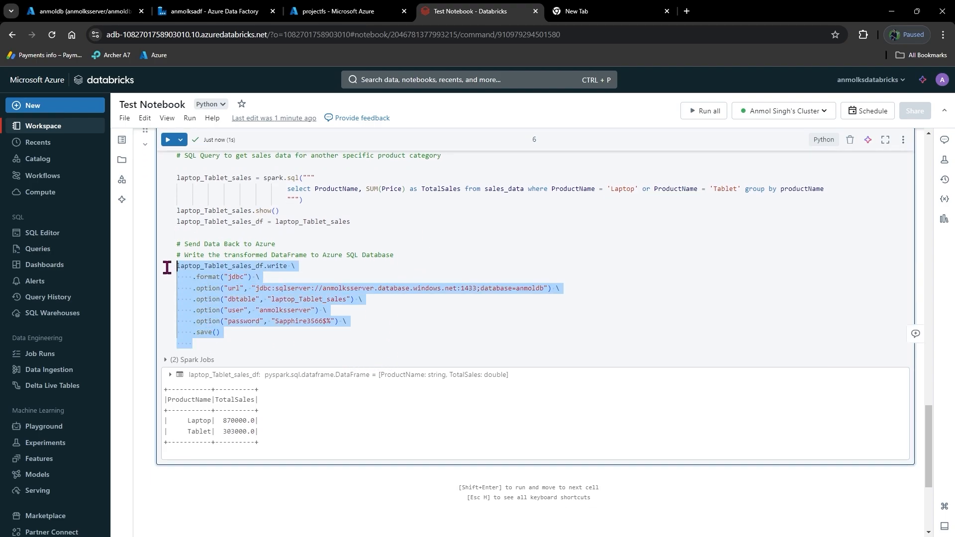
pyautogui.hotkey('ctrl', 'shift', 'Return')
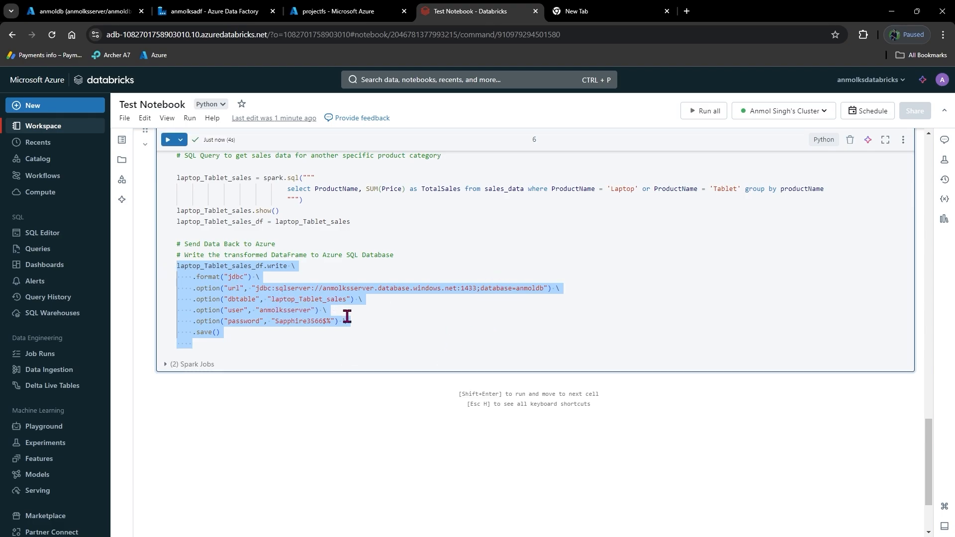
# Step: Check the database's table list in the query editor for the new laptop_Tablet_sales table
pyautogui.click(84, 11)
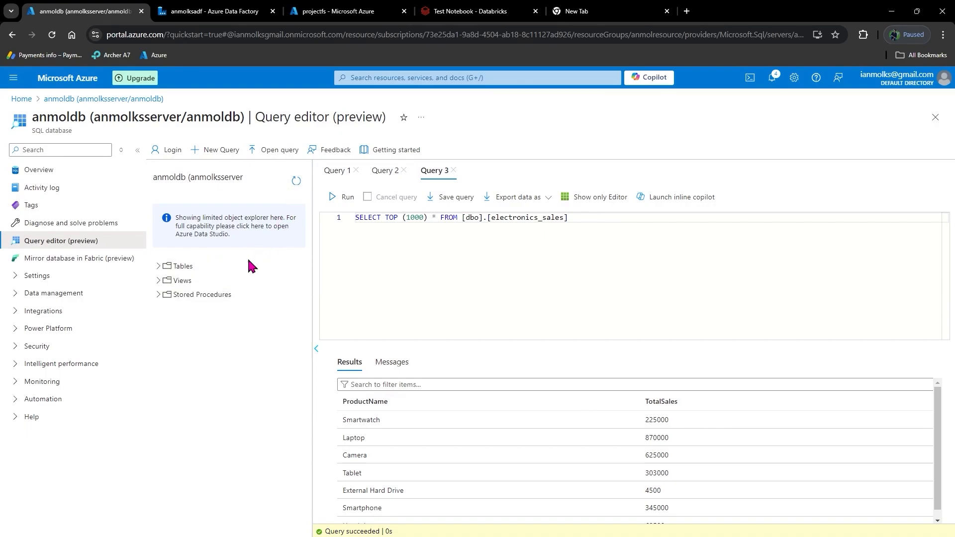
pyautogui.click(169, 266)
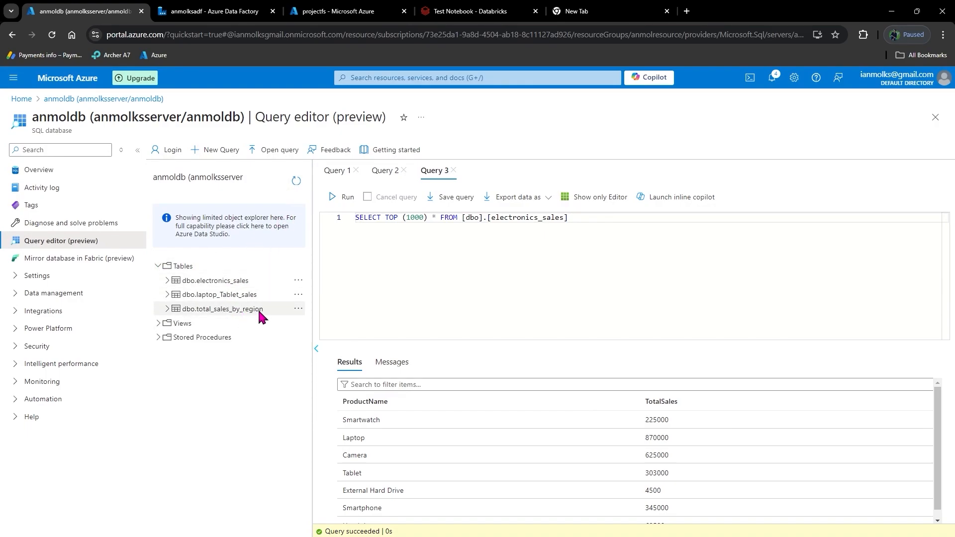
# Step: Add another notebook cell and paste code computing total sales by customer and writing it, with the database credentials, to total_sales_by_customer
pyautogui.click(470, 11)
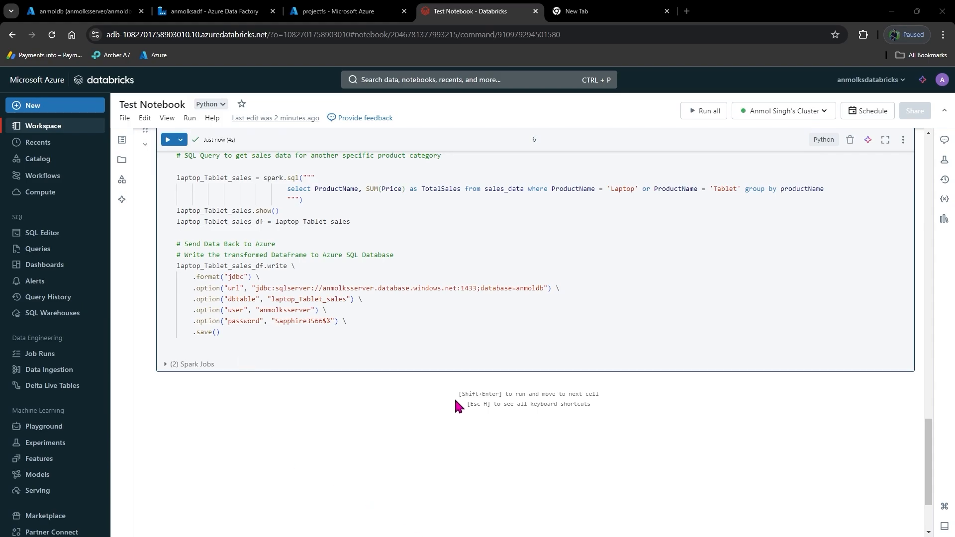
pyautogui.click(517, 381)
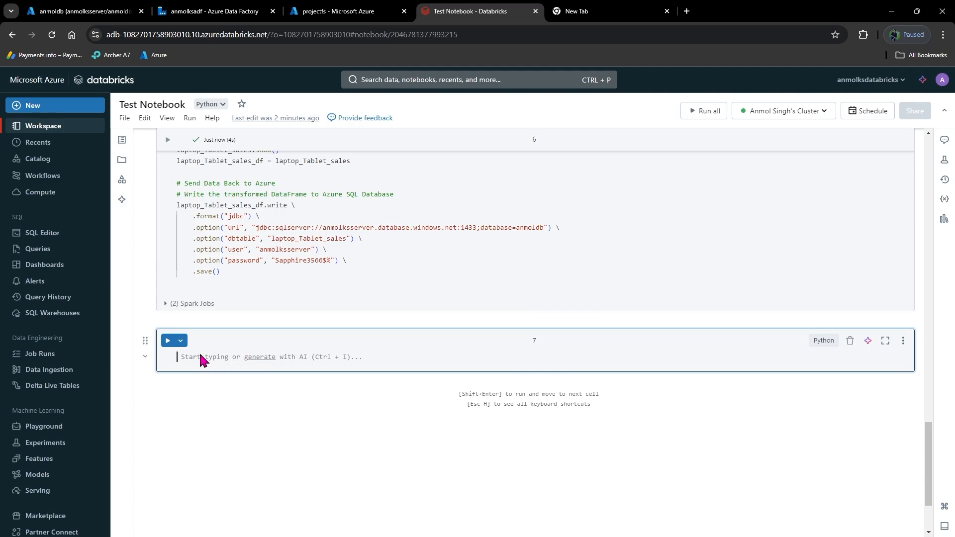
pyautogui.hotkey('ctrl', 'v')
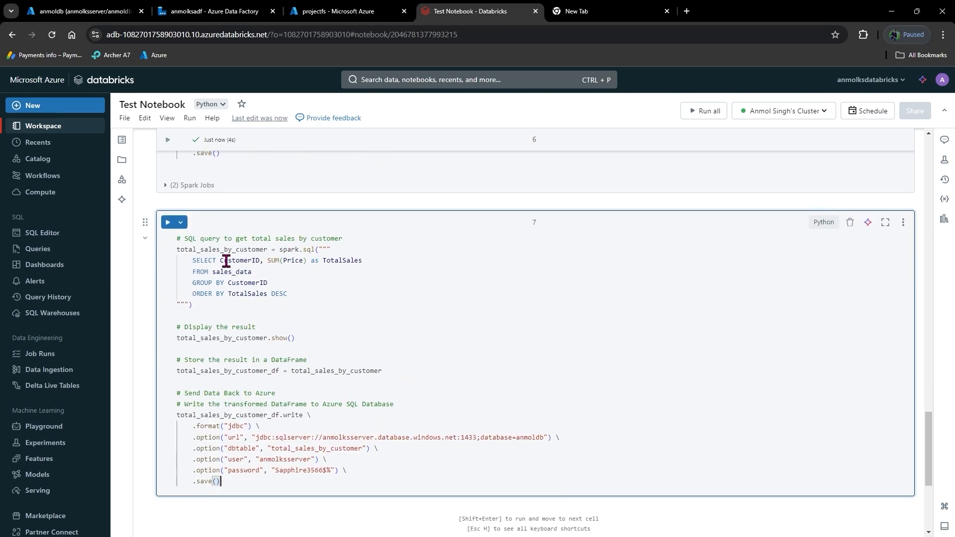
# Step: Run the selected spark.sql query that computes total sales by customer from sales_data
pyautogui.moveTo(218, 260); pyautogui.dragTo(263, 260)
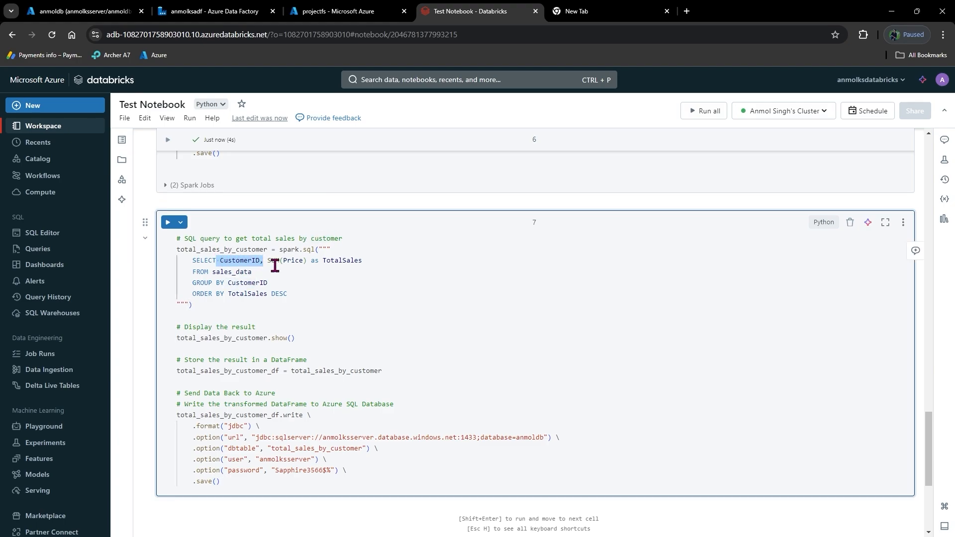
pyautogui.click(336, 260)
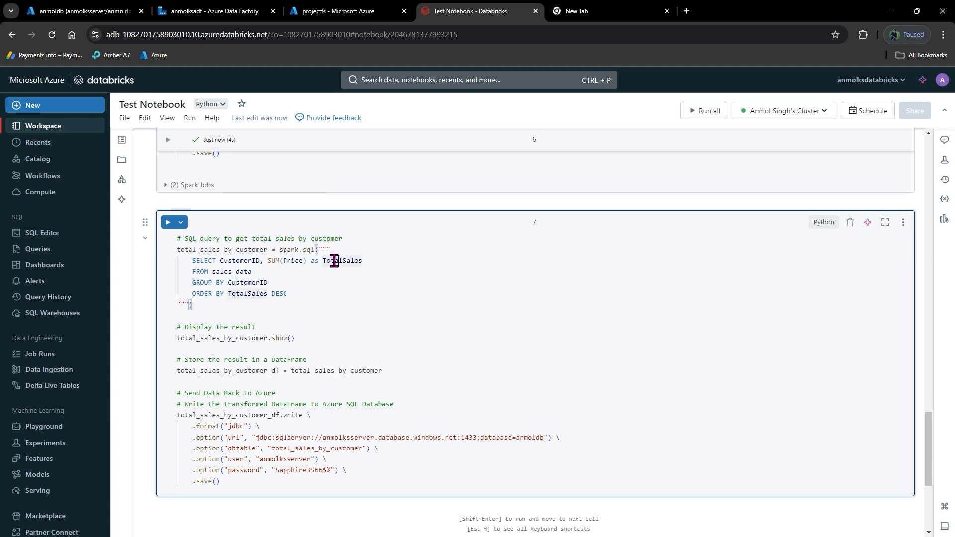
pyautogui.moveTo(229, 283); pyautogui.dragTo(263, 283)
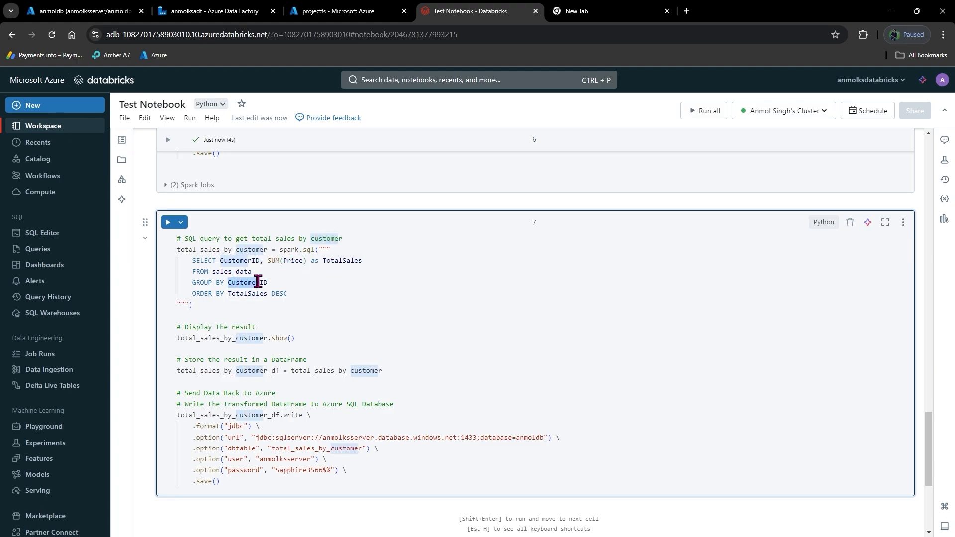
pyautogui.click(285, 284)
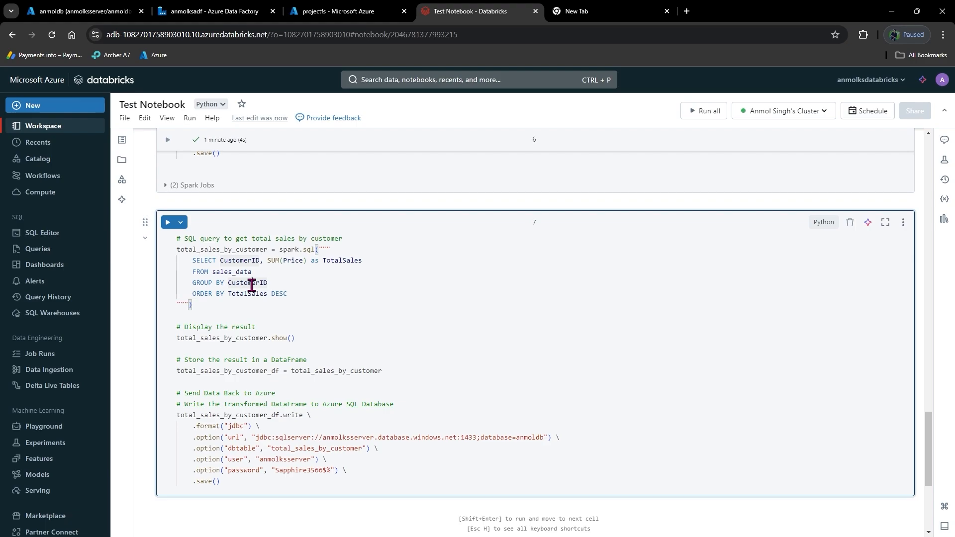
pyautogui.click(309, 297)
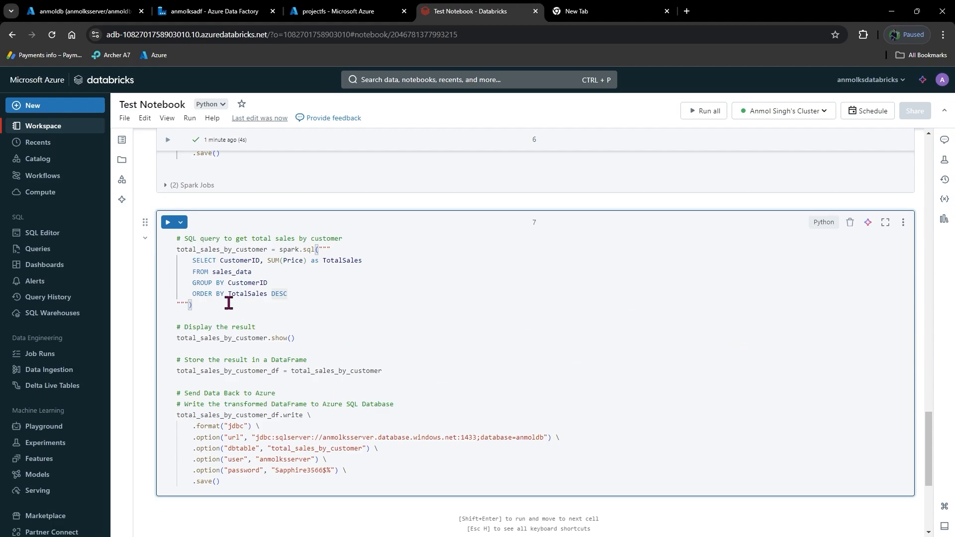
pyautogui.moveTo(210, 309); pyautogui.dragTo(170, 246)
pyautogui.click(222, 260)
pyautogui.moveTo(198, 302); pyautogui.dragTo(160, 255)
pyautogui.hotkey('ctrl', 'shift', 'Return')
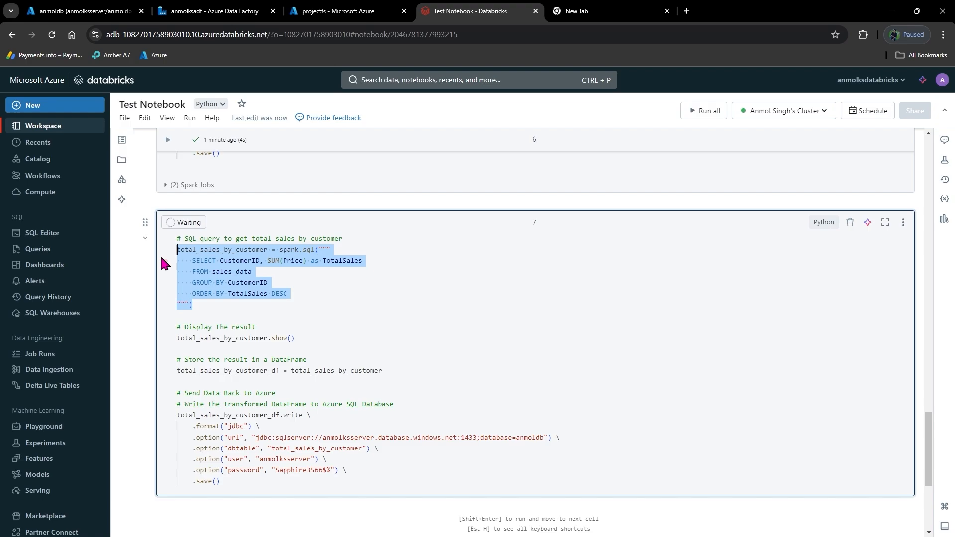
# Step: Scroll through the earlier sales_data table output to examine its CustomerID and Price columns
pyautogui.moveTo(930, 442); pyautogui.dragTo(912, 153)
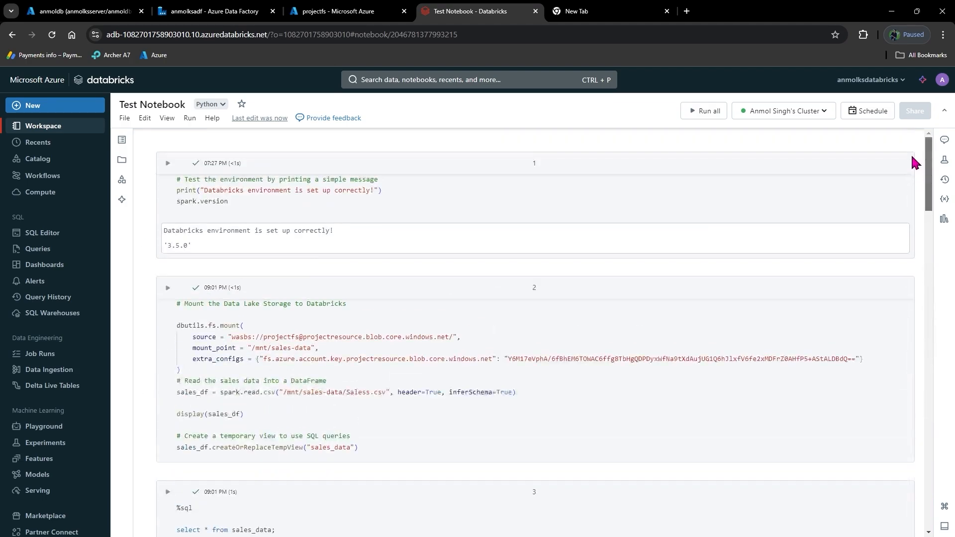
pyautogui.scroll(-5, 584, 404)
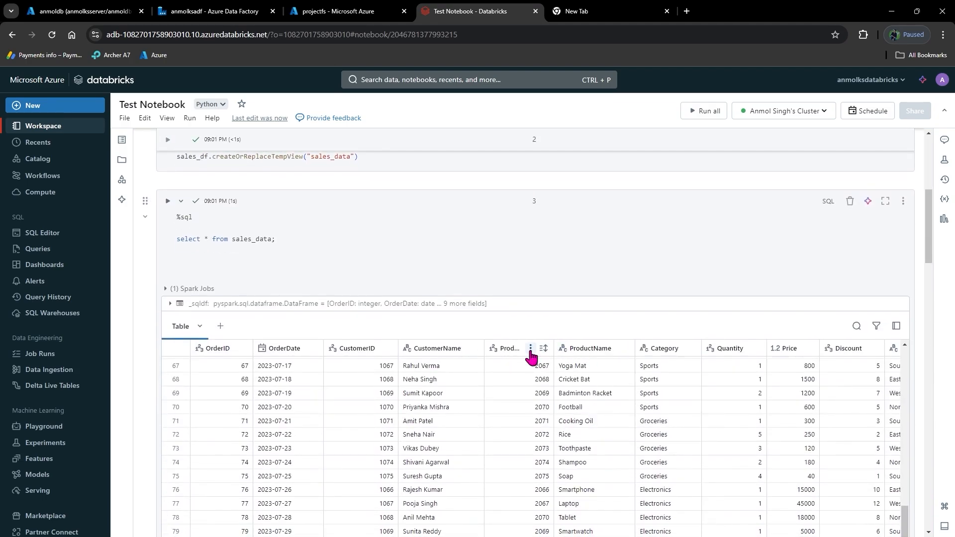
pyautogui.scroll(-2, 405, 451)
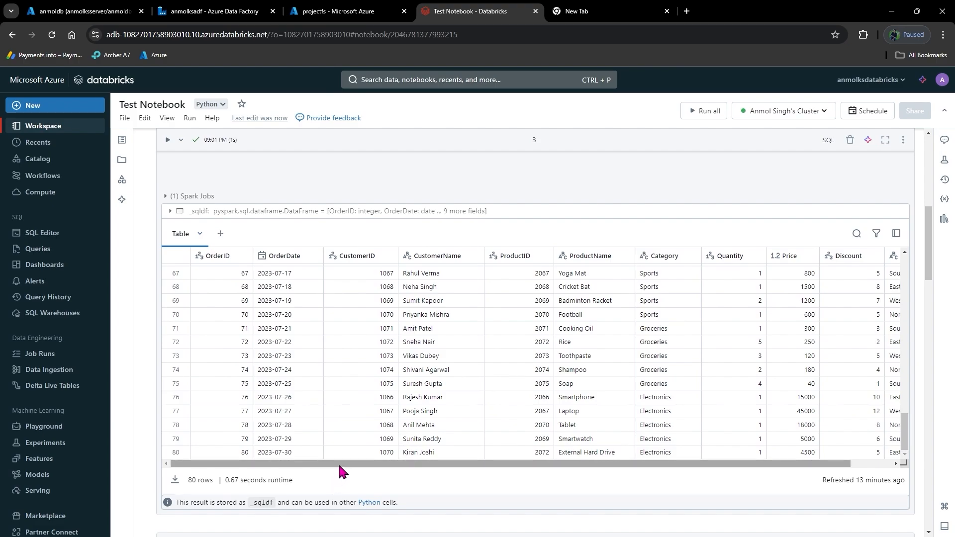
pyautogui.moveTo(341, 463); pyautogui.dragTo(399, 464)
pyautogui.click(343, 278)
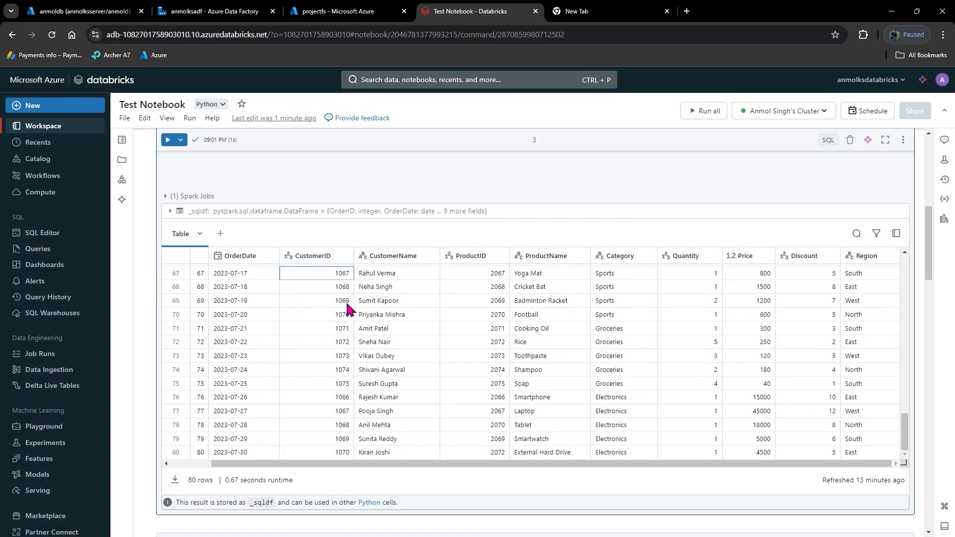
pyautogui.scroll(-1, 348, 348)
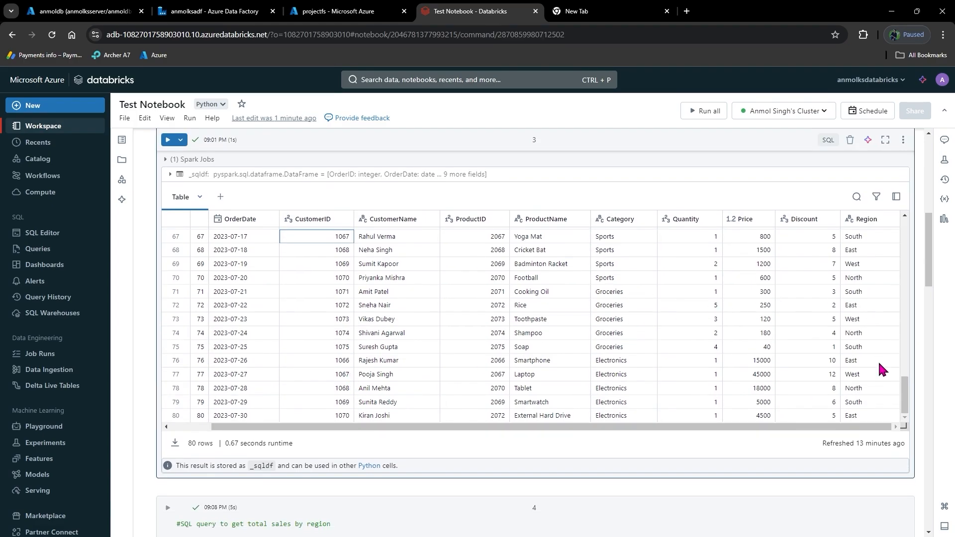
pyautogui.moveTo(905, 406)
pyautogui.mouseDown()
pyautogui.moveTo(904, 253)
pyautogui.moveTo(912, 401)
pyautogui.mouseUp()
pyautogui.scroll(-12, 665, 430)
pyautogui.scroll(-10, 514, 386)
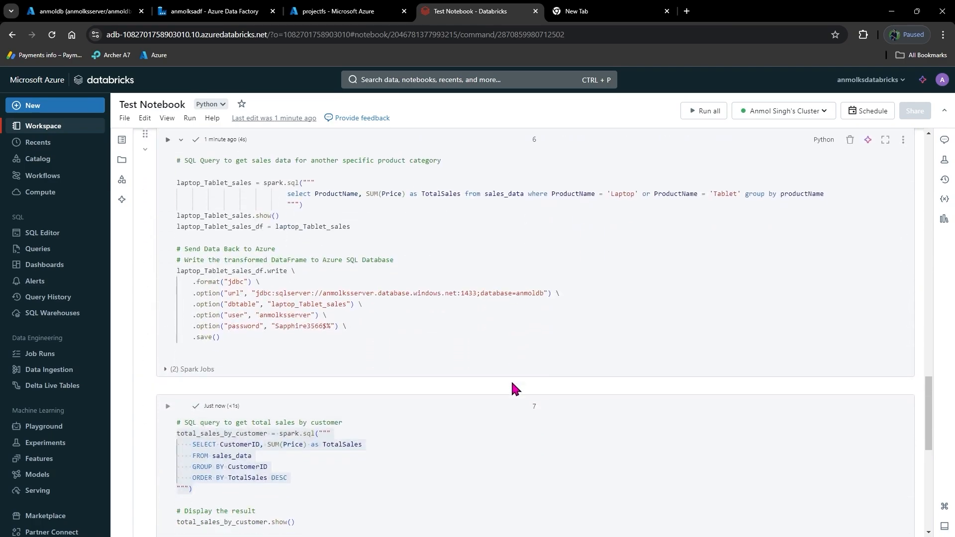
pyautogui.scroll(1, 326, 293)
pyautogui.scroll(1, 326, 293)
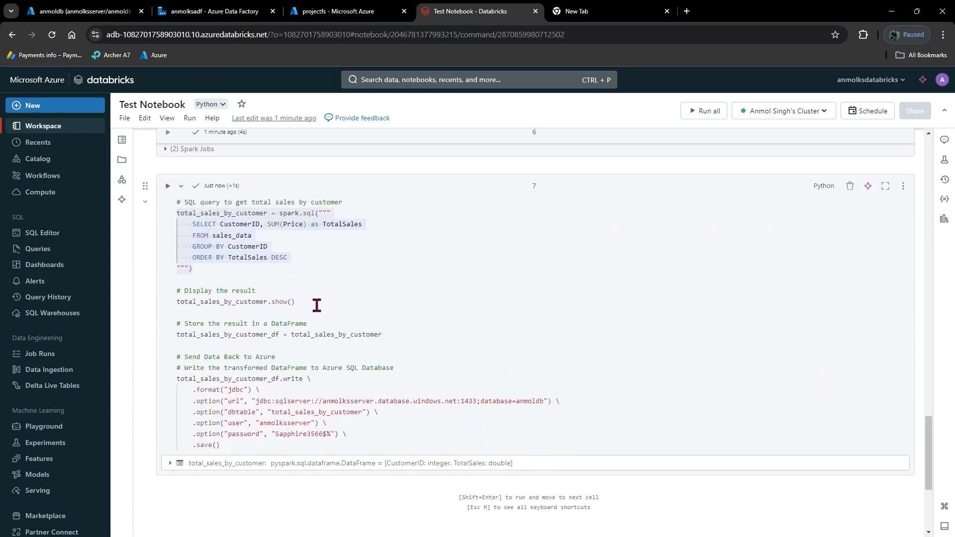
# Step: Run the show() and total_sales_by_customer_df assignment lines and review the printed customer totals
pyautogui.moveTo(316, 303); pyautogui.dragTo(166, 302)
pyautogui.hotkey('ctrl', 'shift', 'Return')
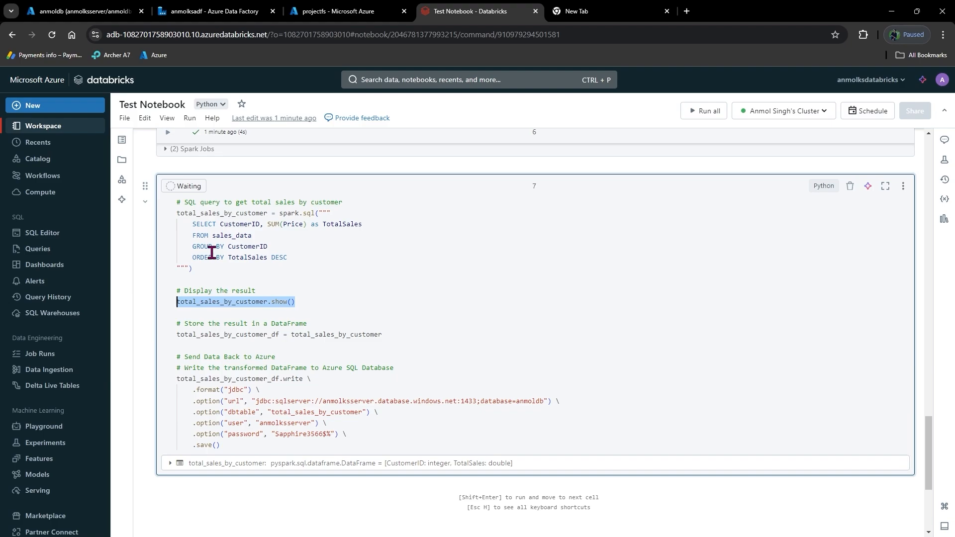
pyautogui.scroll(-2, 425, 456)
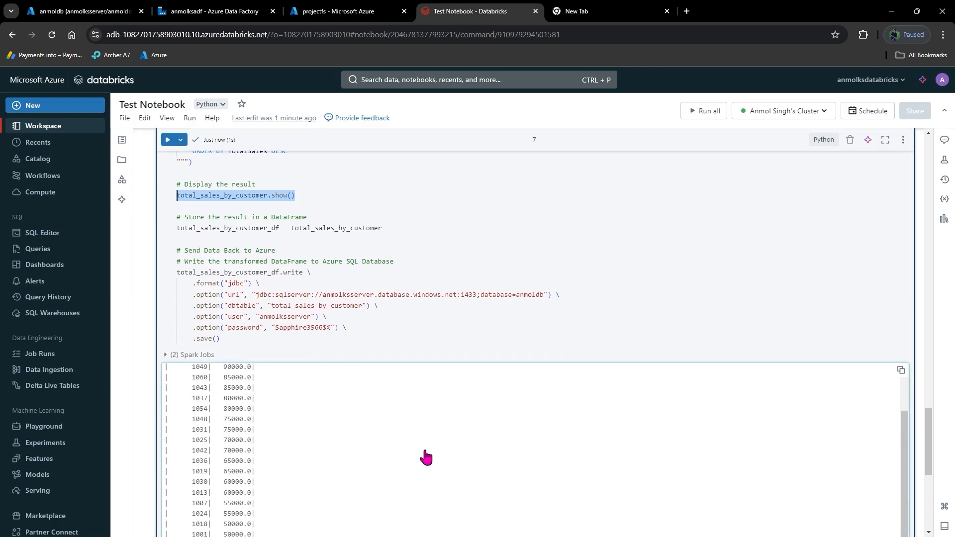
pyautogui.moveTo(899, 444); pyautogui.dragTo(898, 403)
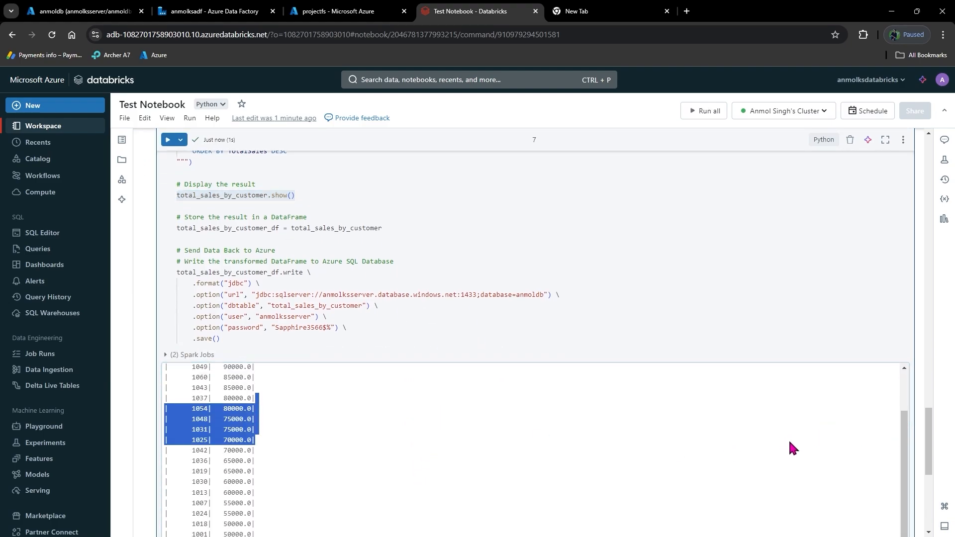
pyautogui.click(789, 440)
pyautogui.moveTo(906, 453); pyautogui.dragTo(900, 391)
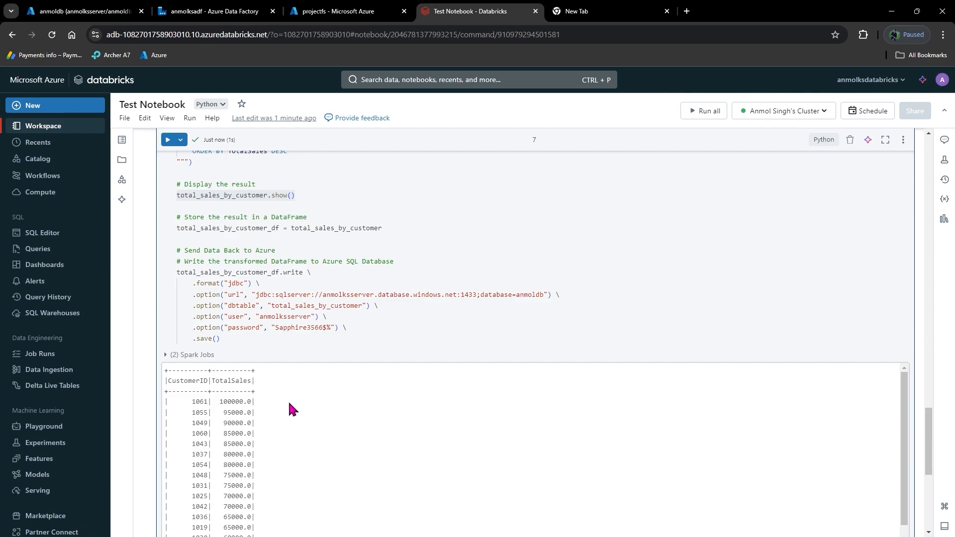
pyautogui.scroll(-1, 238, 318)
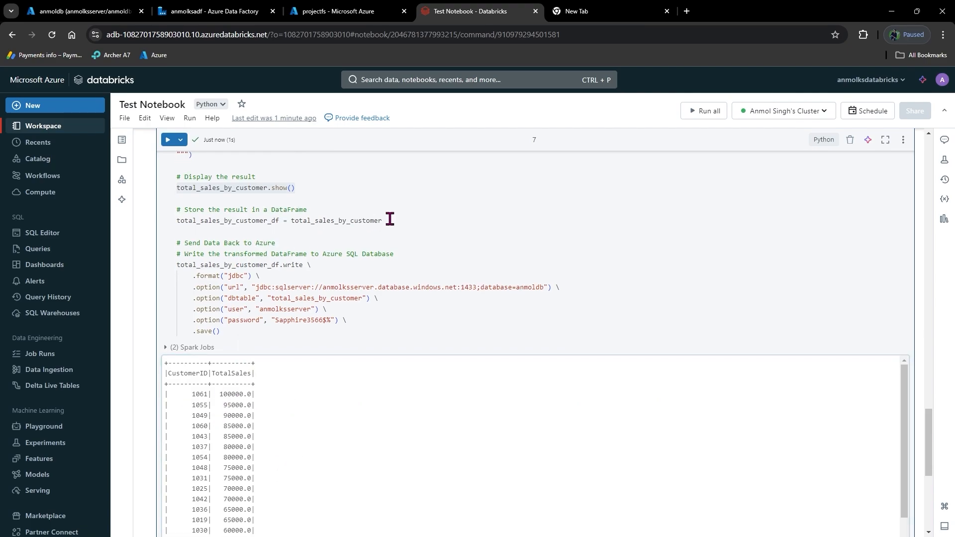
pyautogui.moveTo(401, 217); pyautogui.dragTo(171, 219)
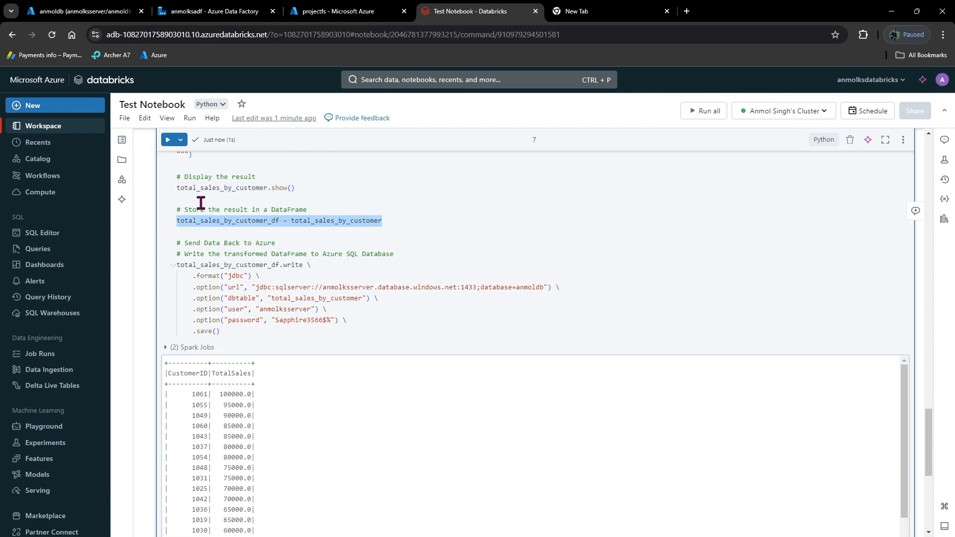
pyautogui.hotkey('ctrl', 'shift', 'Return')
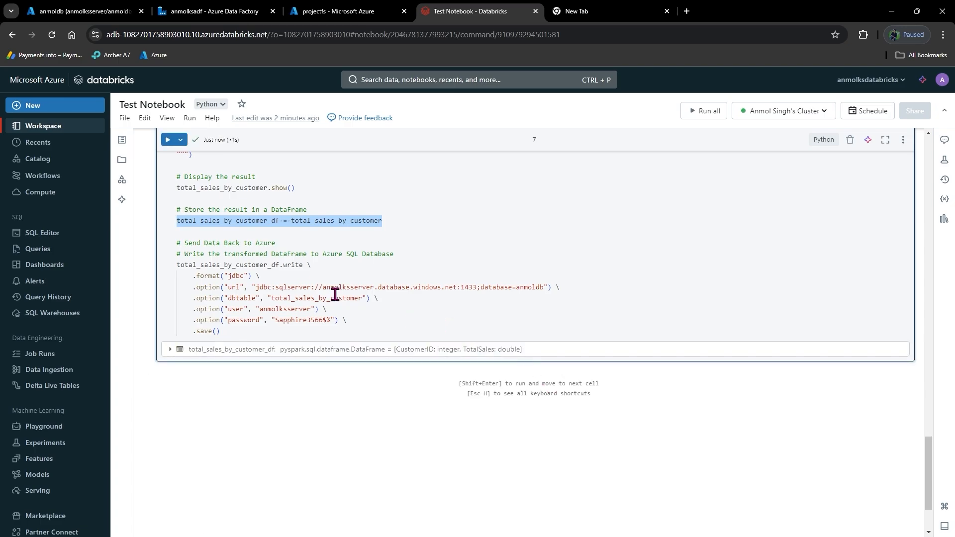
# Step: Run the selected JDBC write code to save total_sales_by_customer_df to the total_sales_by_customer table in Azure SQL
pyautogui.moveTo(251, 331); pyautogui.dragTo(155, 269)
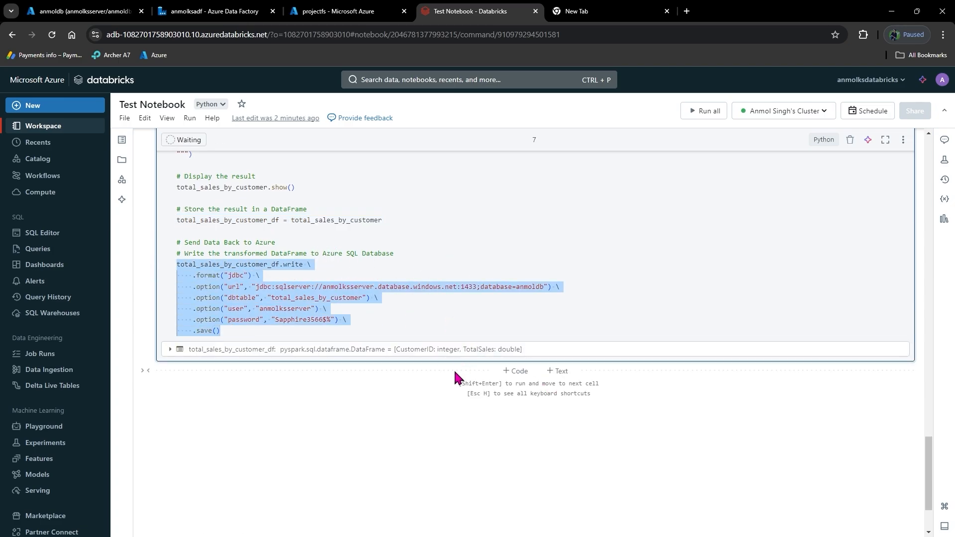
pyautogui.hotkey('ctrl', 'shift', 'Return')
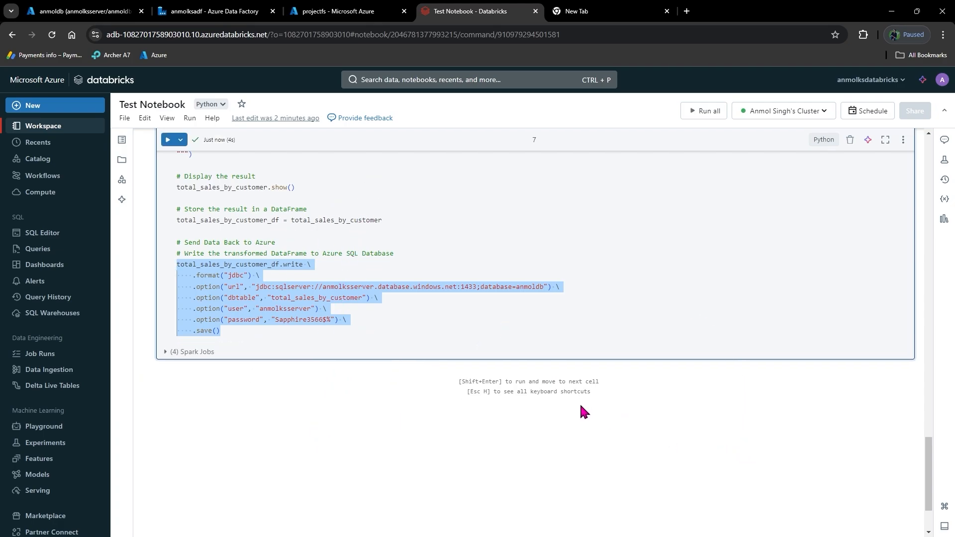
# Step: Add another notebook cell and paste code computing average discount by region and writing it, with the database credentials, to avg_discount_by_region
pyautogui.scroll(-1, 581, 405)
pyautogui.click(514, 321)
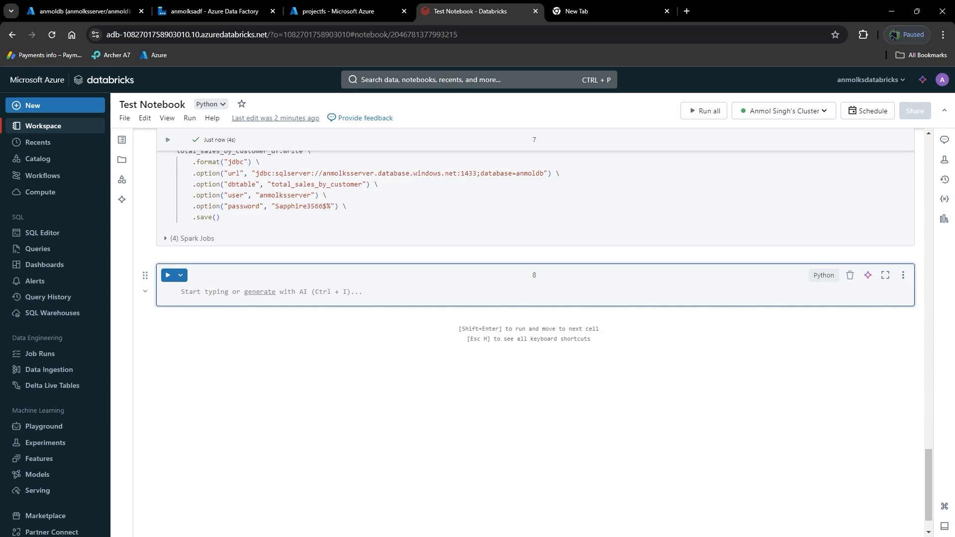
pyautogui.hotkey('alt', 'Tab')
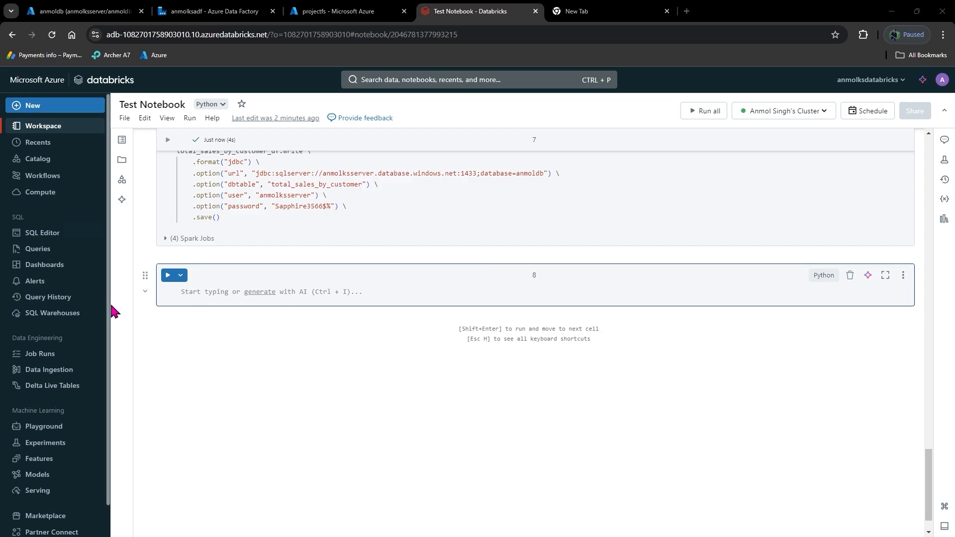
pyautogui.click(194, 297)
pyautogui.hotkey('ctrl', 'v')
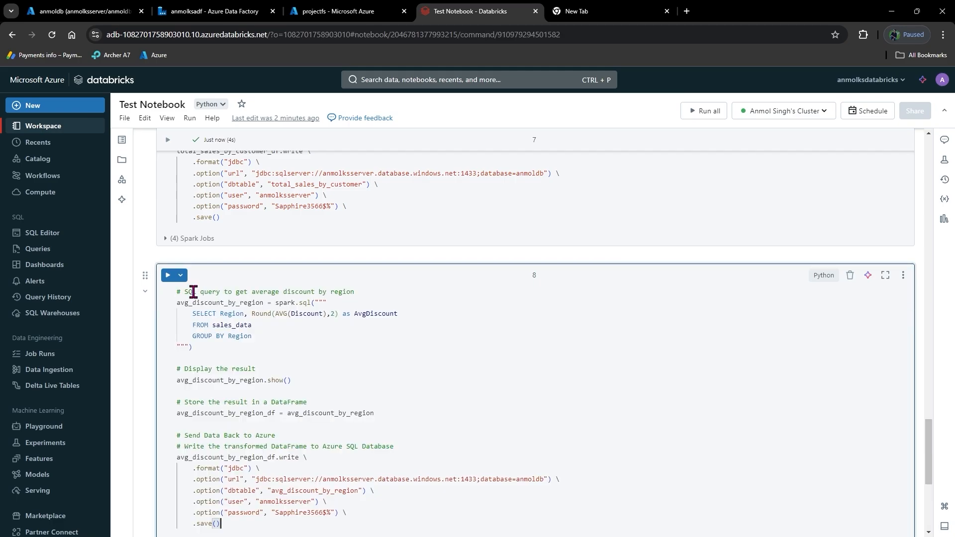
# Step: Run the average-discount-by-region query and show() lines and review the printed regional AvgDiscount values
pyautogui.scroll(-2, 343, 328)
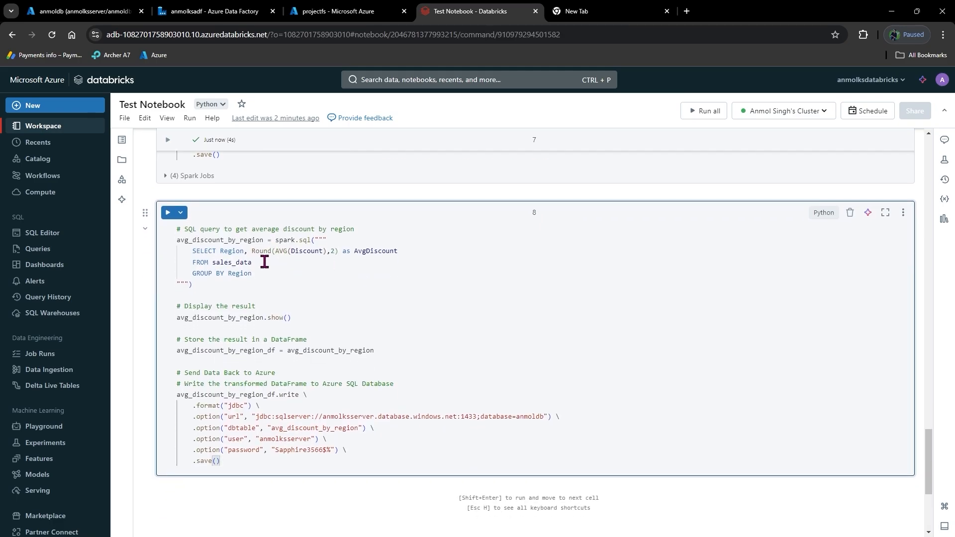
pyautogui.click(220, 250)
pyautogui.click(288, 270)
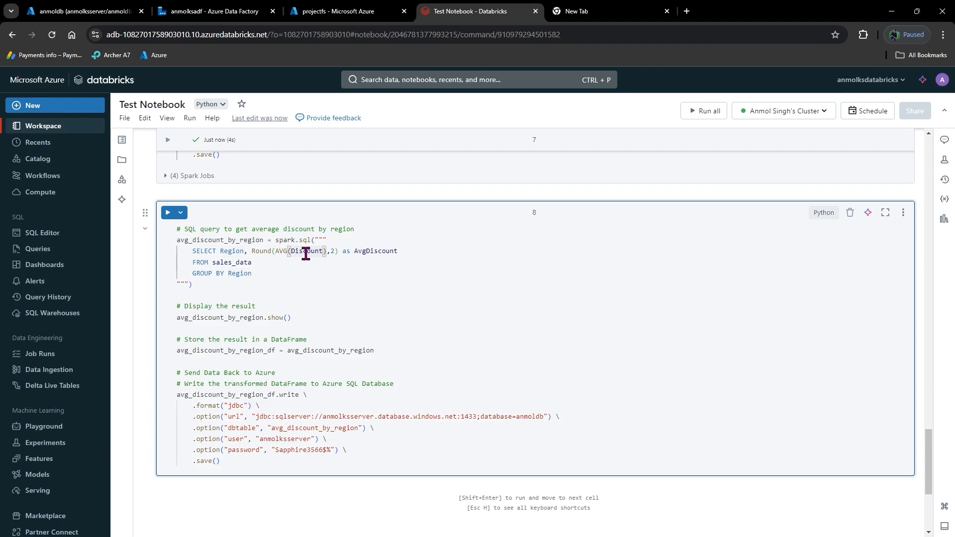
pyautogui.doubleClick(260, 250)
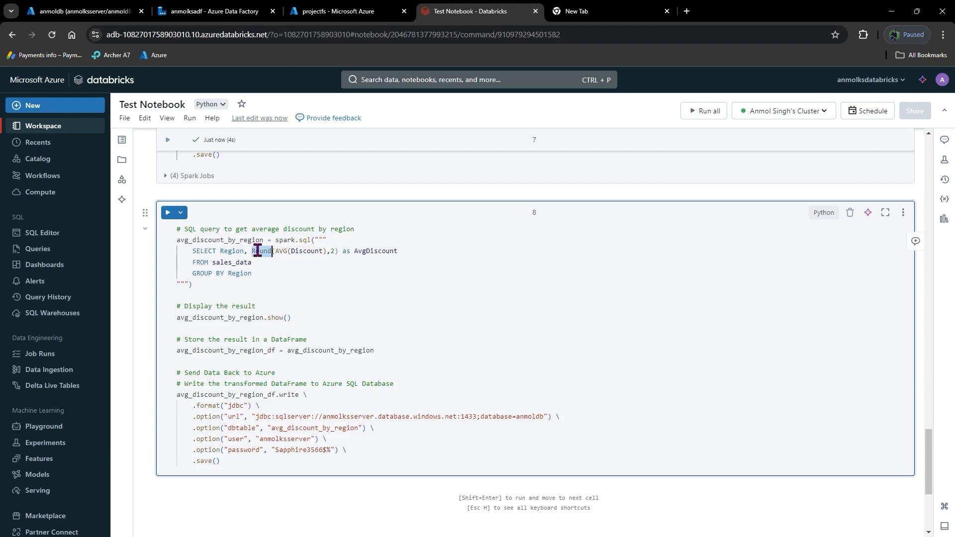
pyautogui.click(304, 250)
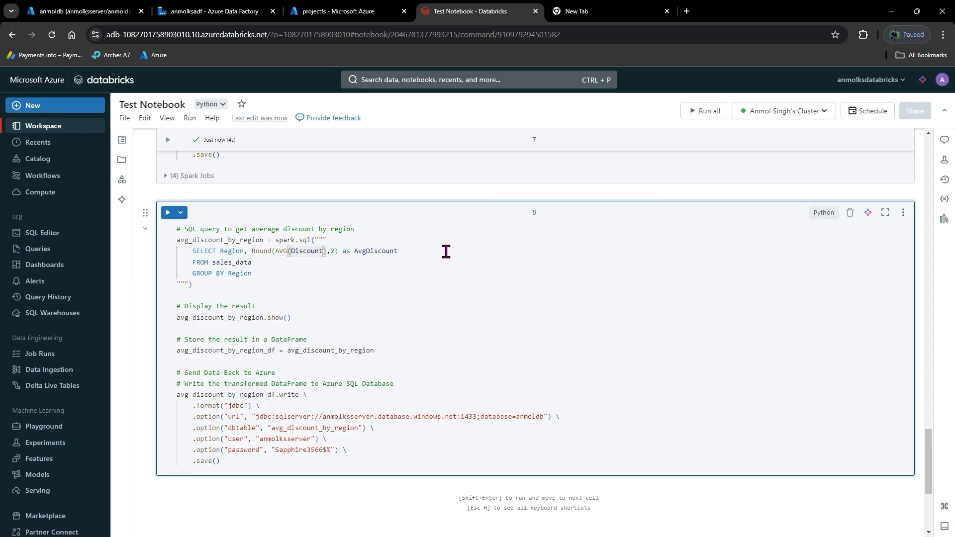
pyautogui.doubleClick(309, 251)
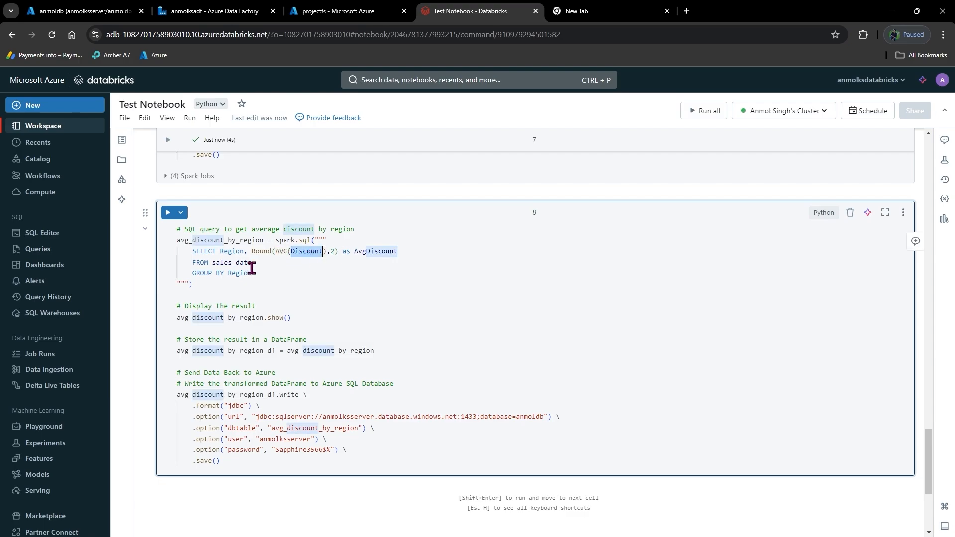
pyautogui.doubleClick(214, 262)
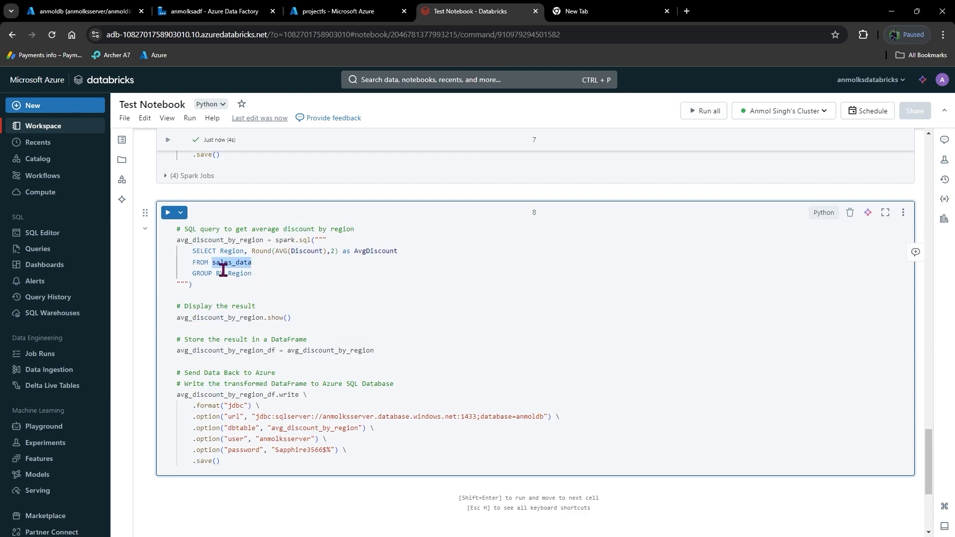
pyautogui.doubleClick(240, 273)
pyautogui.click(288, 284)
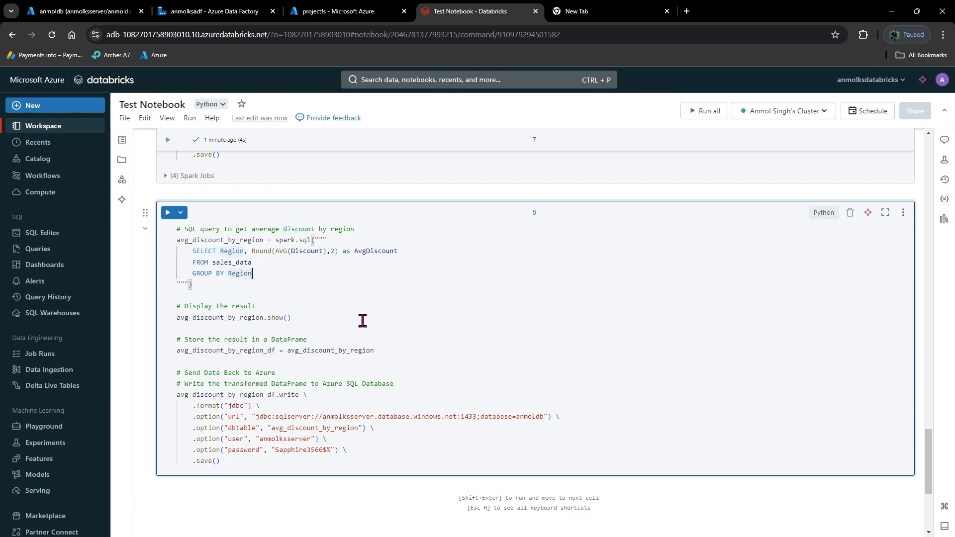
pyautogui.moveTo(321, 318); pyautogui.dragTo(184, 230)
pyautogui.hotkey('ctrl', 'shift', 'Return')
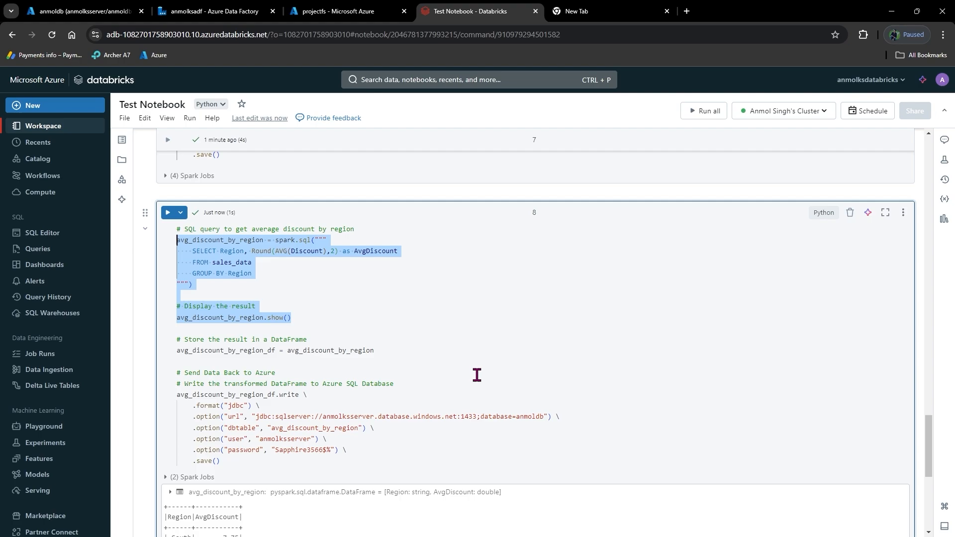
pyautogui.scroll(-2, 324, 335)
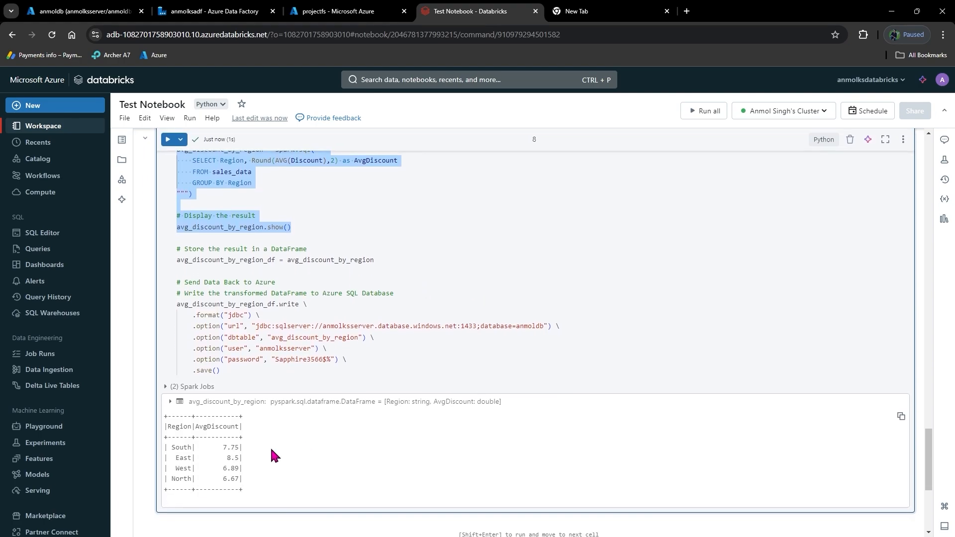
pyautogui.moveTo(218, 447); pyautogui.dragTo(239, 446)
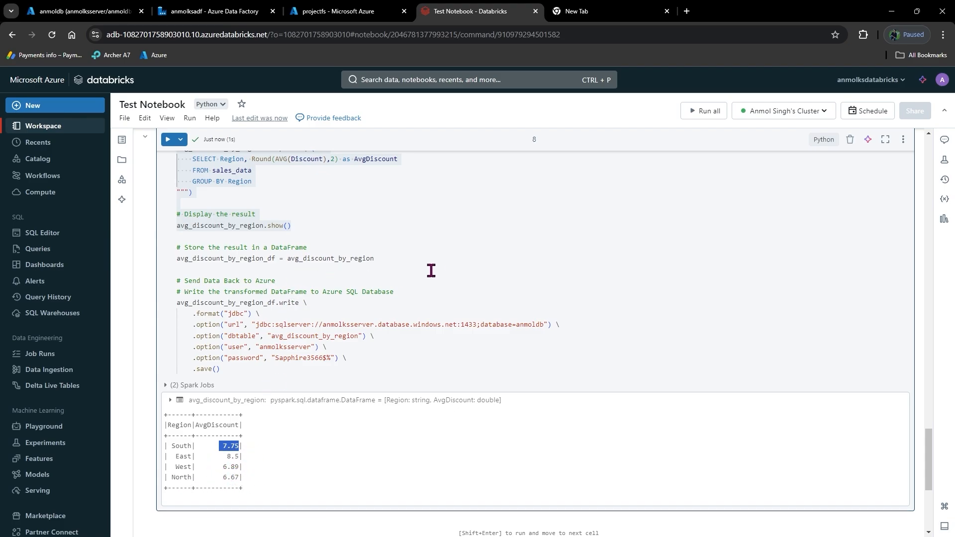
# Step: Select the DataFrame assignment and JDBC write lines and run them to save avg_discount_by_region_df to Azure SQL
pyautogui.moveTo(229, 368); pyautogui.dragTo(170, 264)
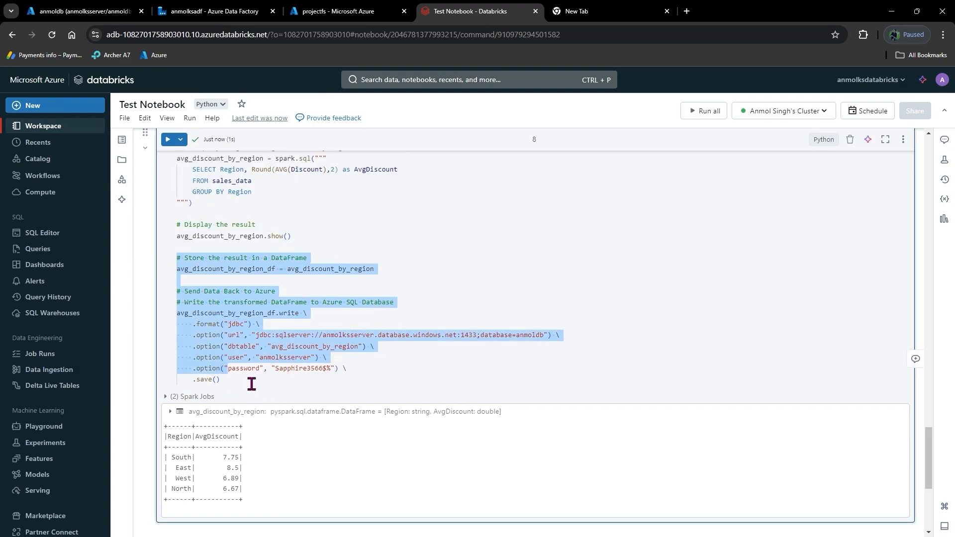
pyautogui.moveTo(249, 382); pyautogui.dragTo(159, 258)
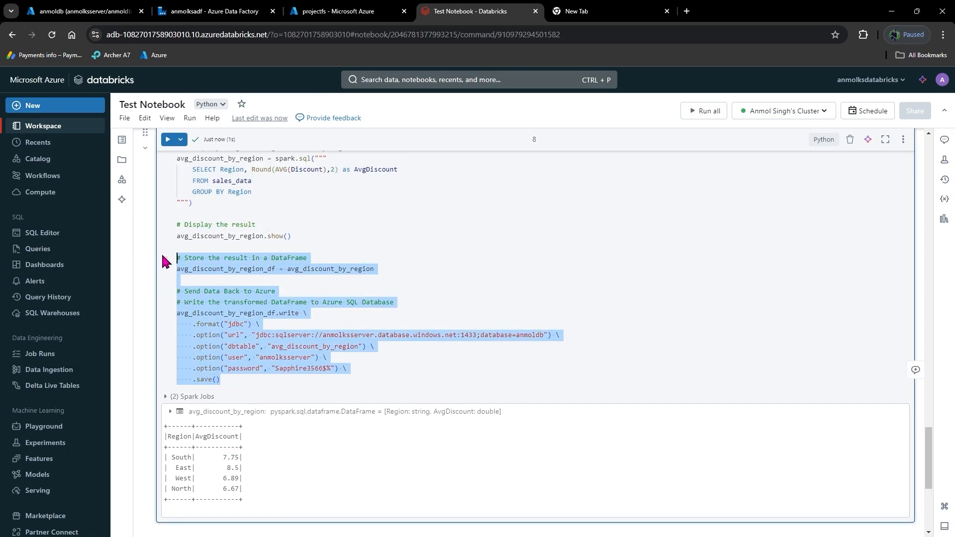
pyautogui.hotkey('ctrl', 'shift', 'Return')
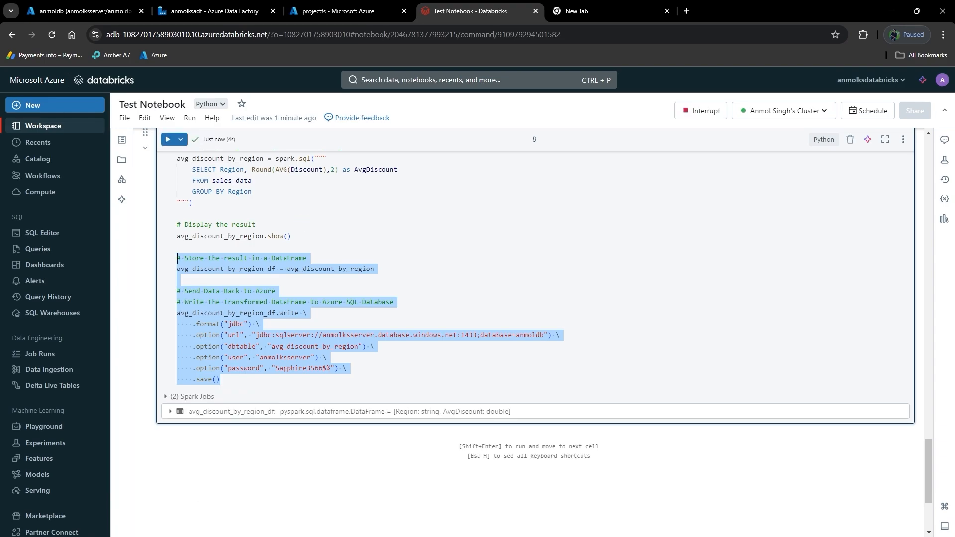
# Step: Add a new code cell and paste the sales-by-month query code that writes, with the database credentials, to sales_by_month
pyautogui.hotkey('alt', 'Tab')
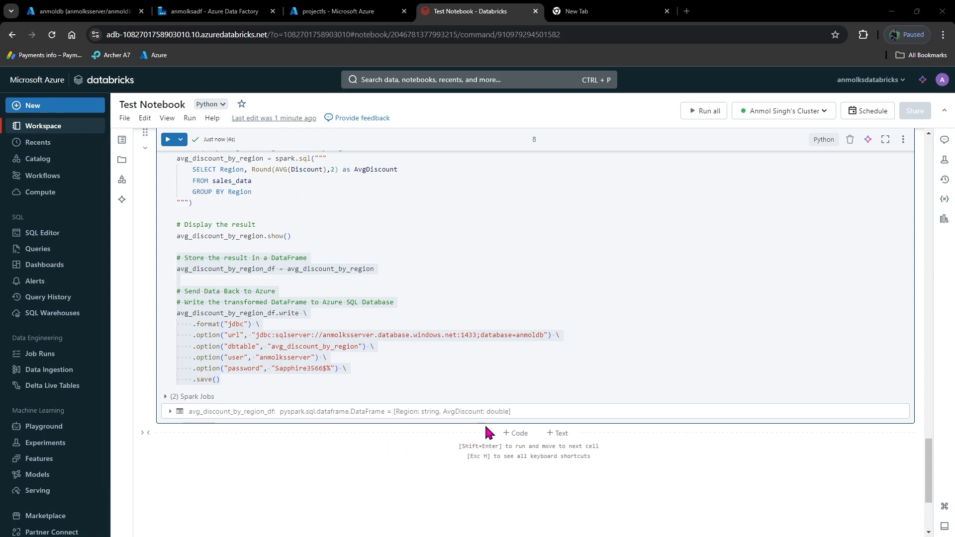
pyautogui.click(515, 432)
pyautogui.hotkey('ctrl', 'v')
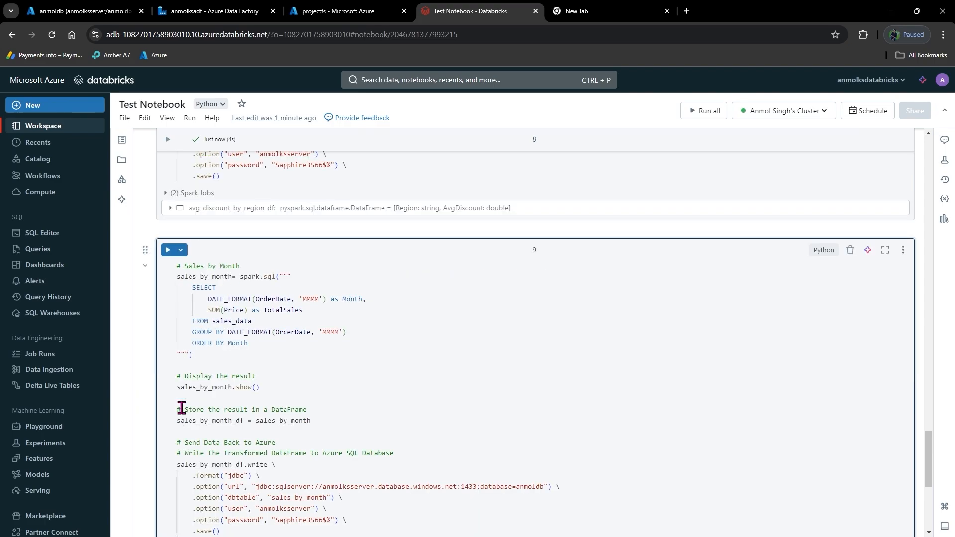
# Step: Examine the sales-by-month query's DATE_FORMAT month expression and the OrderDate column in the sales_data table output
pyautogui.scroll(-2, 304, 318)
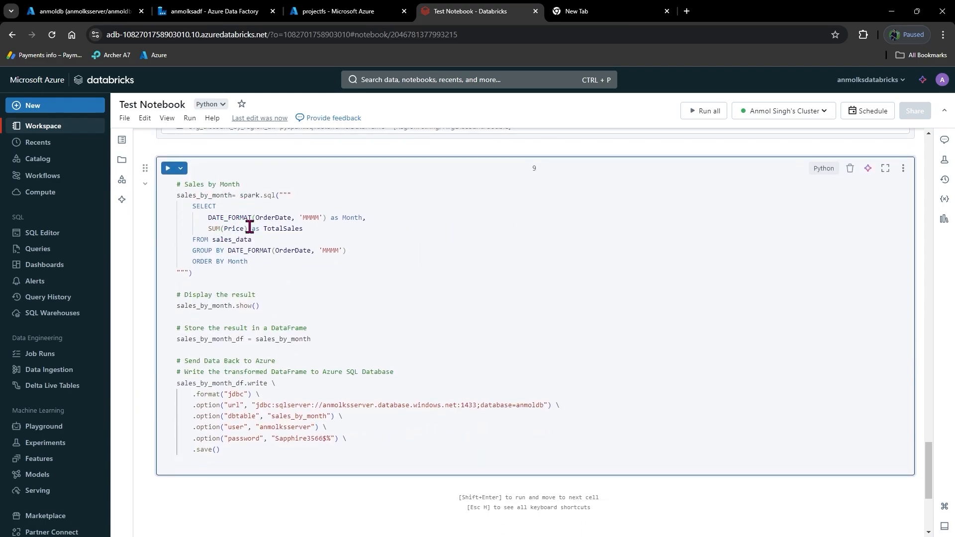
pyautogui.scroll(1, 292, 253)
pyautogui.doubleClick(268, 239)
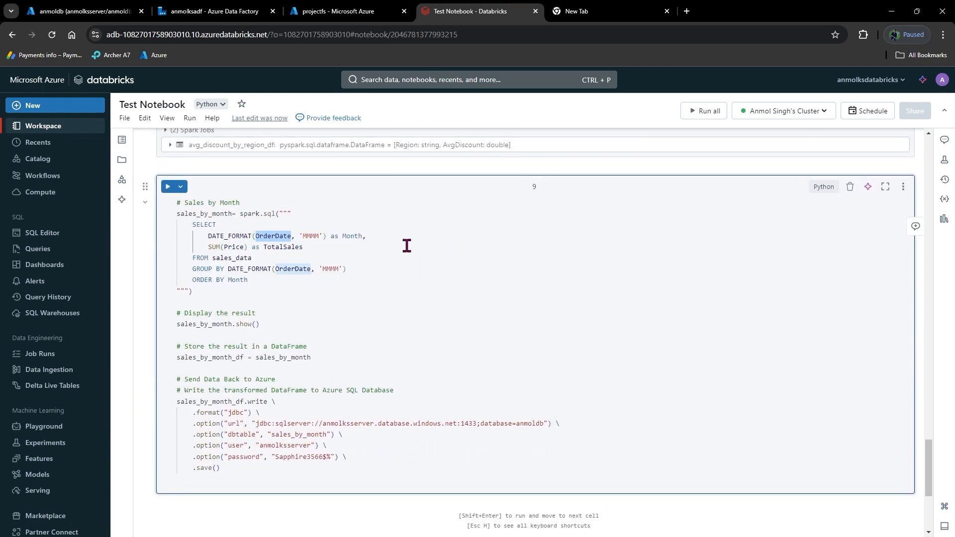
pyautogui.click(405, 246)
pyautogui.doubleClick(273, 239)
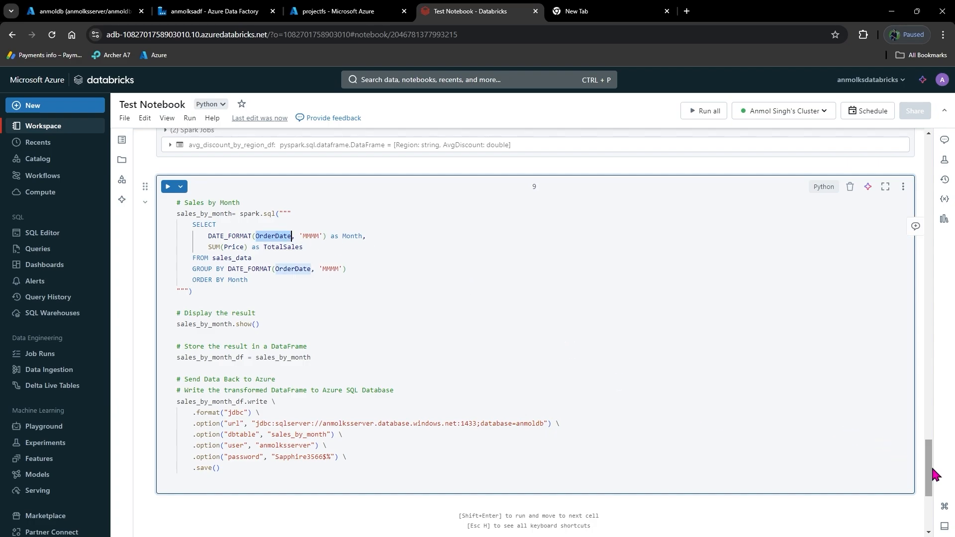
pyautogui.moveTo(928, 470); pyautogui.dragTo(928, 159)
pyautogui.scroll(-5, 601, 383)
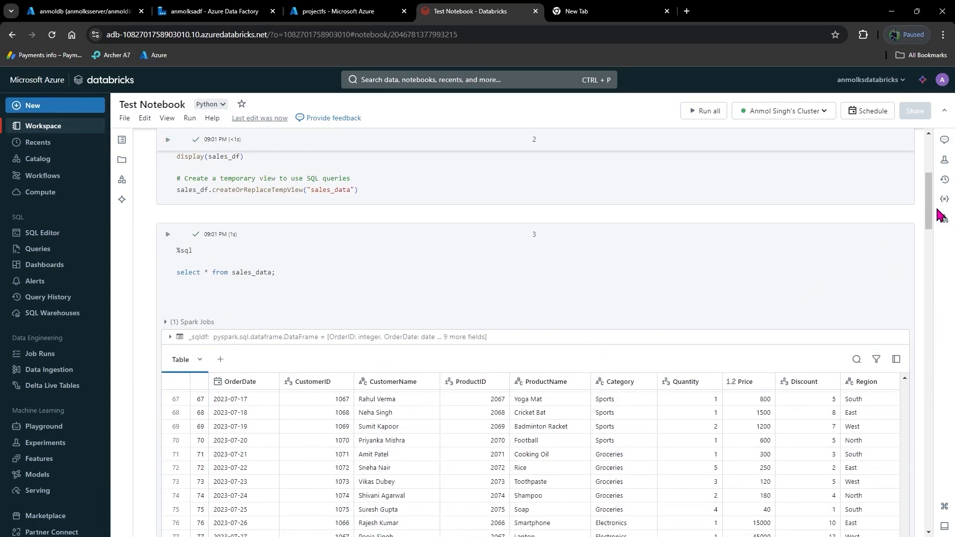
pyautogui.moveTo(929, 212); pyautogui.dragTo(934, 490)
pyautogui.moveTo(930, 498); pyautogui.dragTo(895, 222)
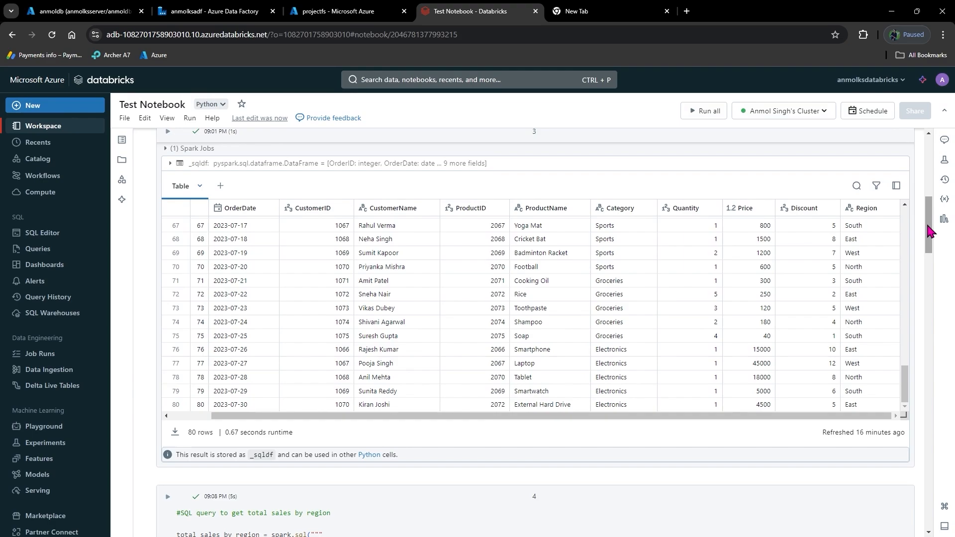
pyautogui.moveTo(931, 230); pyautogui.dragTo(929, 474)
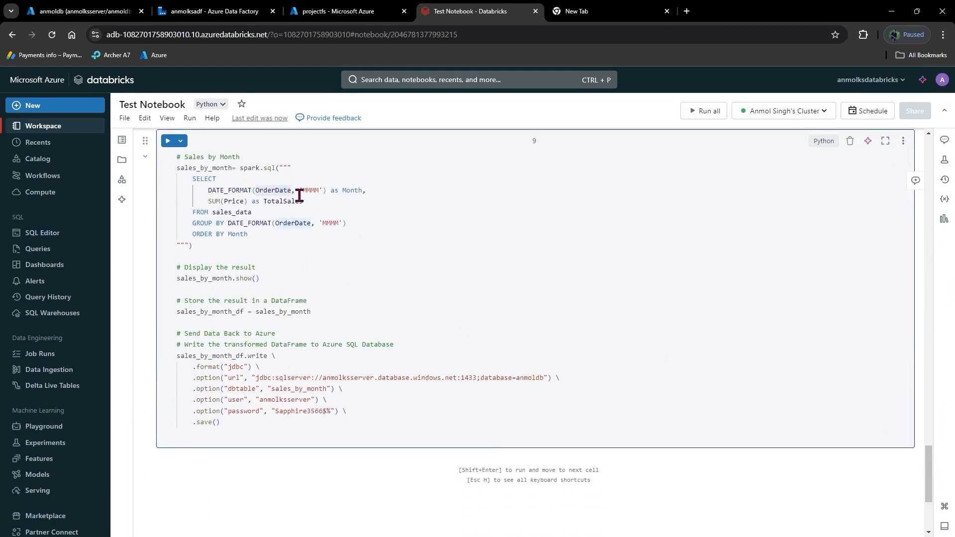
pyautogui.doubleClick(226, 194)
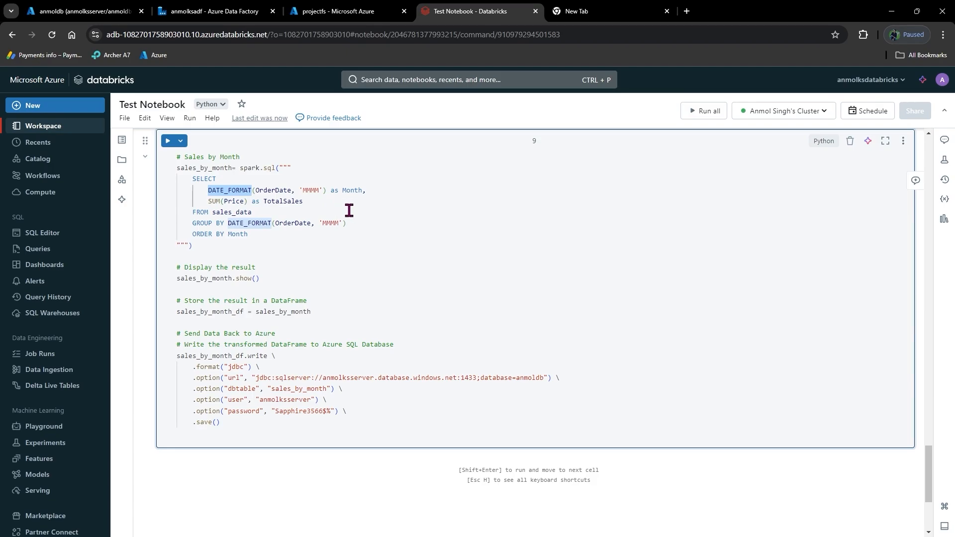
pyautogui.click(307, 192)
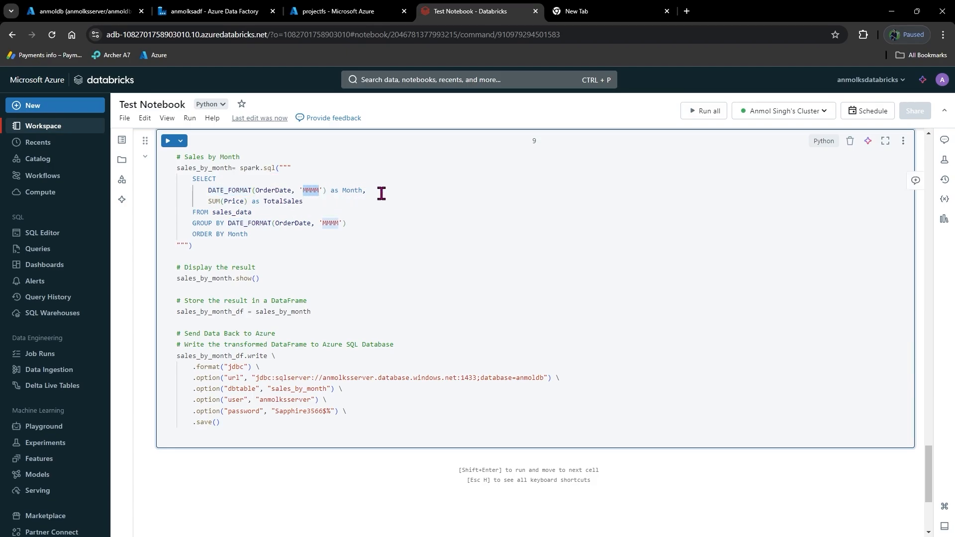
pyautogui.click(298, 192)
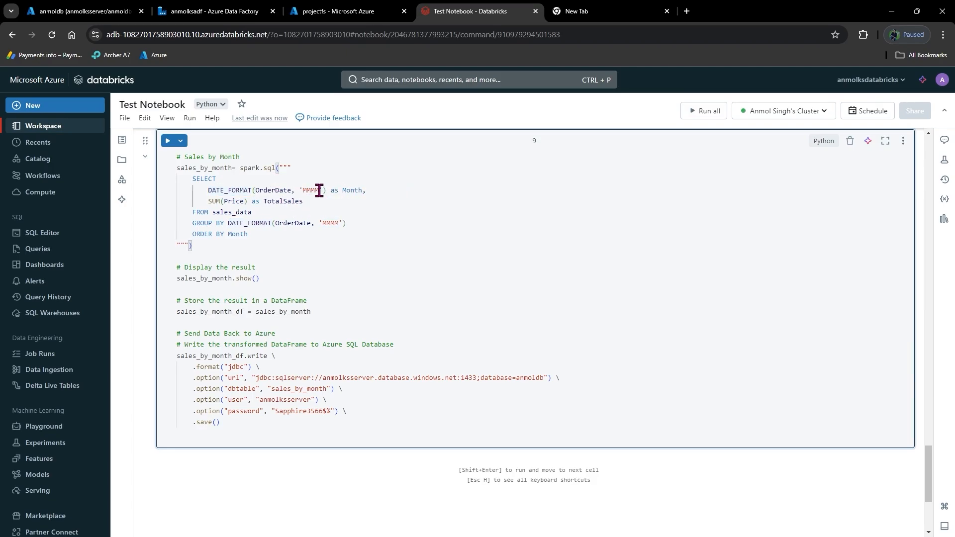
pyautogui.doubleClick(319, 191)
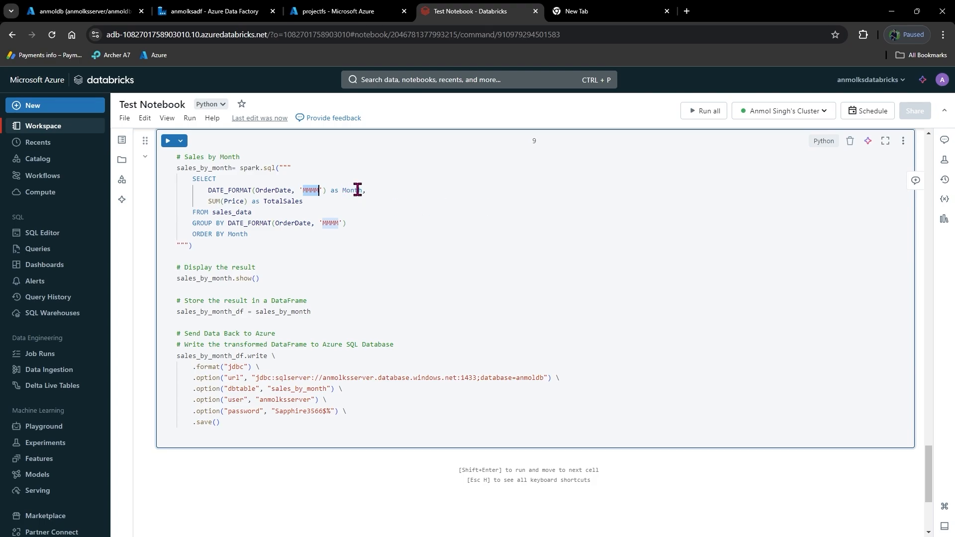
pyautogui.click(357, 191)
pyautogui.moveTo(303, 202); pyautogui.dragTo(276, 222)
pyautogui.doubleClick(296, 220)
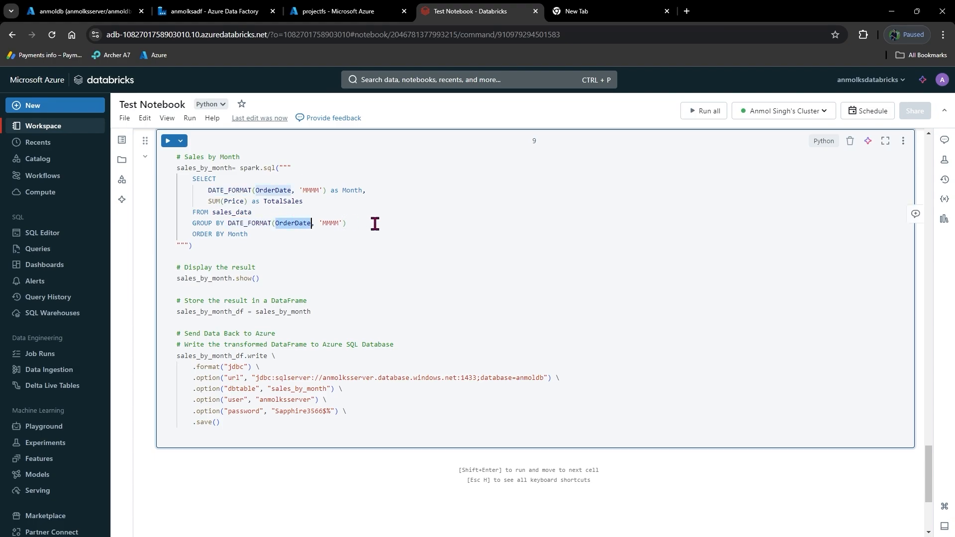
# Step: Run the sales-by-month query and show() lines and review the printed monthly TotalSales values
pyautogui.moveTo(275, 279); pyautogui.dragTo(170, 172)
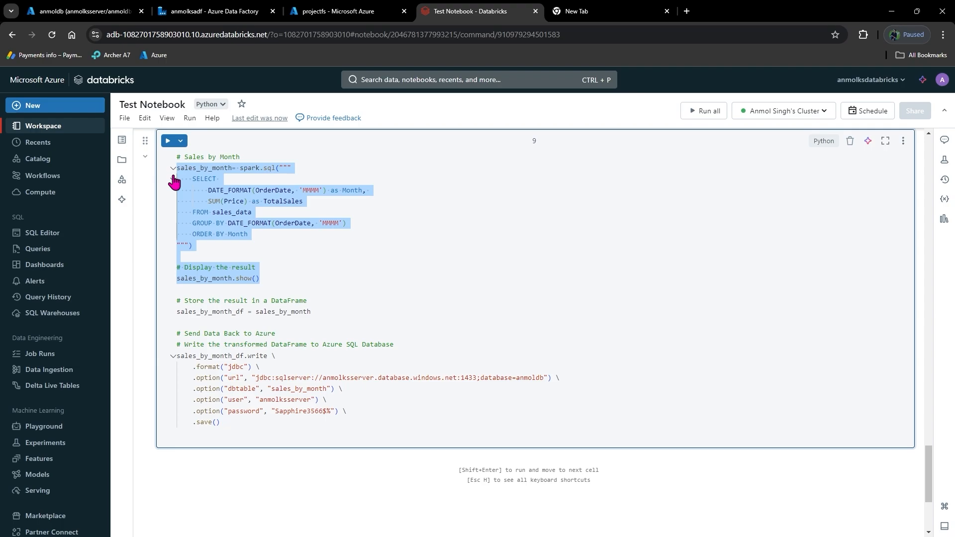
pyautogui.hotkey('ctrl', 'shift', 'Return')
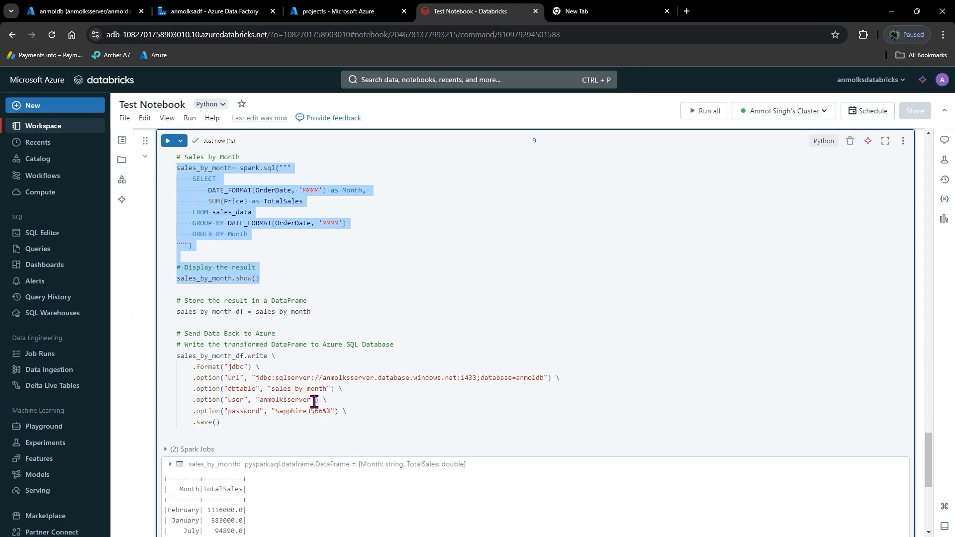
pyautogui.scroll(-1, 314, 401)
pyautogui.moveTo(168, 439); pyautogui.dragTo(241, 440)
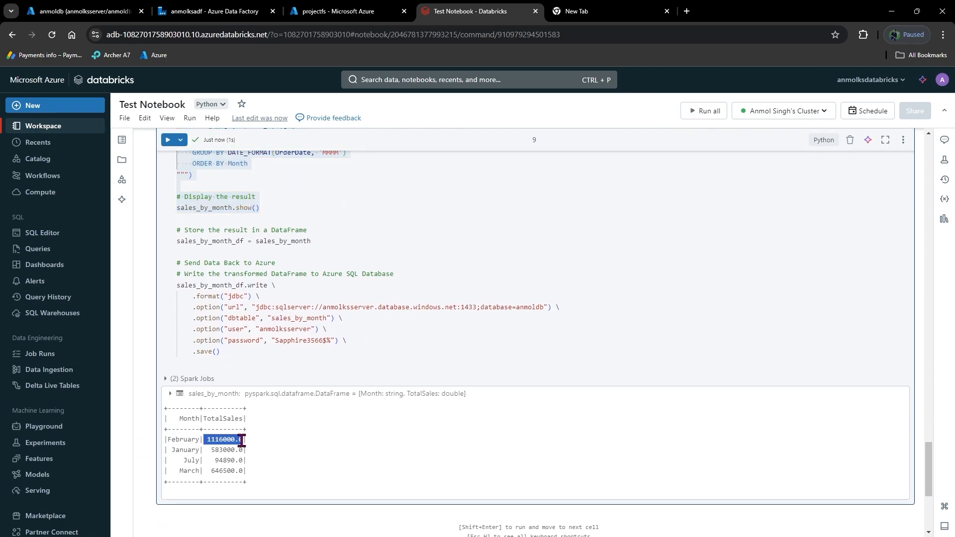
pyautogui.doubleClick(180, 450)
pyautogui.click(185, 440)
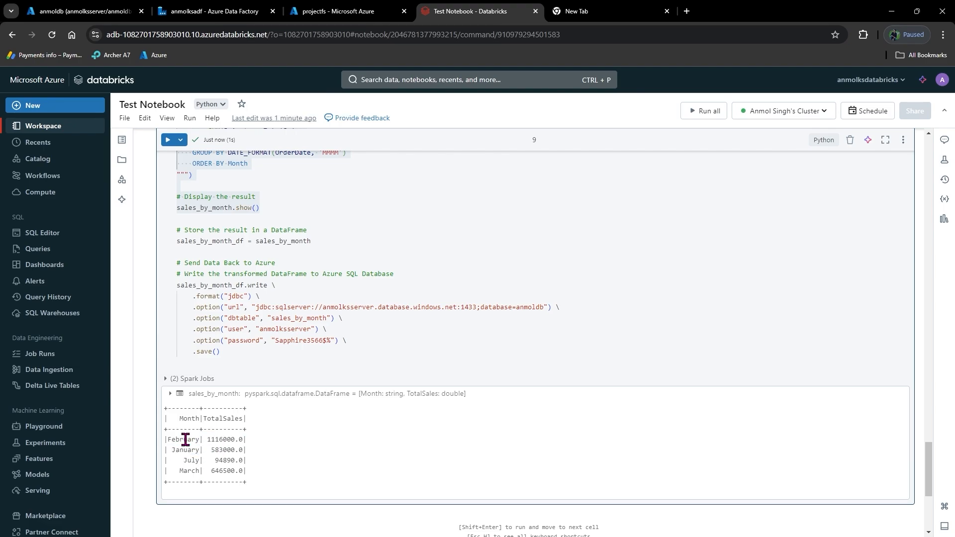
pyautogui.doubleClick(185, 450)
pyautogui.doubleClick(216, 450)
pyautogui.moveTo(184, 460); pyautogui.dragTo(242, 459)
# Step: Select the DataFrame assignment and JDBC write lines and run them to save sales_by_month_df to the sales_by_month table
pyautogui.scroll(1, 261, 268)
pyautogui.scroll(1, 267, 273)
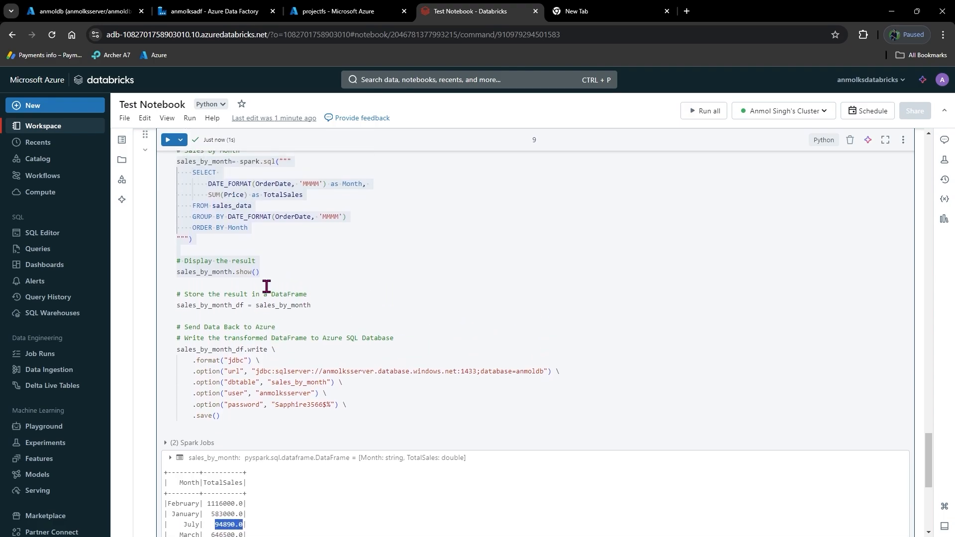
pyautogui.scroll(-1, 326, 268)
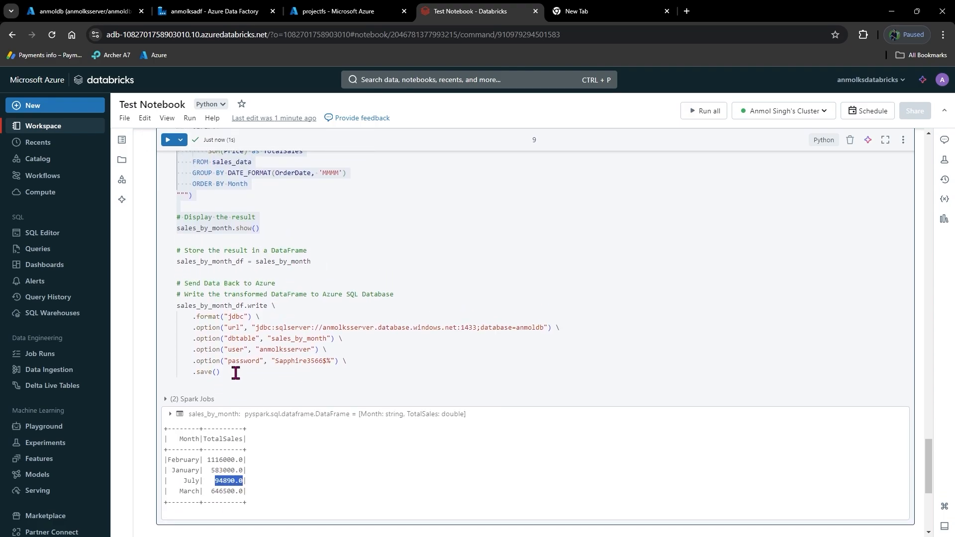
pyautogui.moveTo(233, 373); pyautogui.dragTo(181, 286)
pyautogui.click(256, 422)
pyautogui.moveTo(230, 412); pyautogui.dragTo(160, 267)
pyautogui.hotkey('ctrl', 'shift', 'Return')
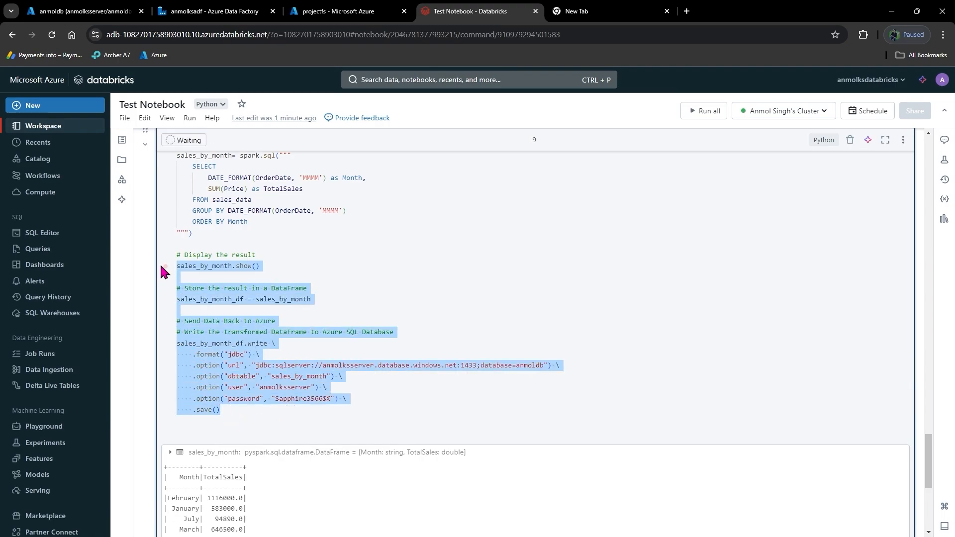
pyautogui.click(275, 376)
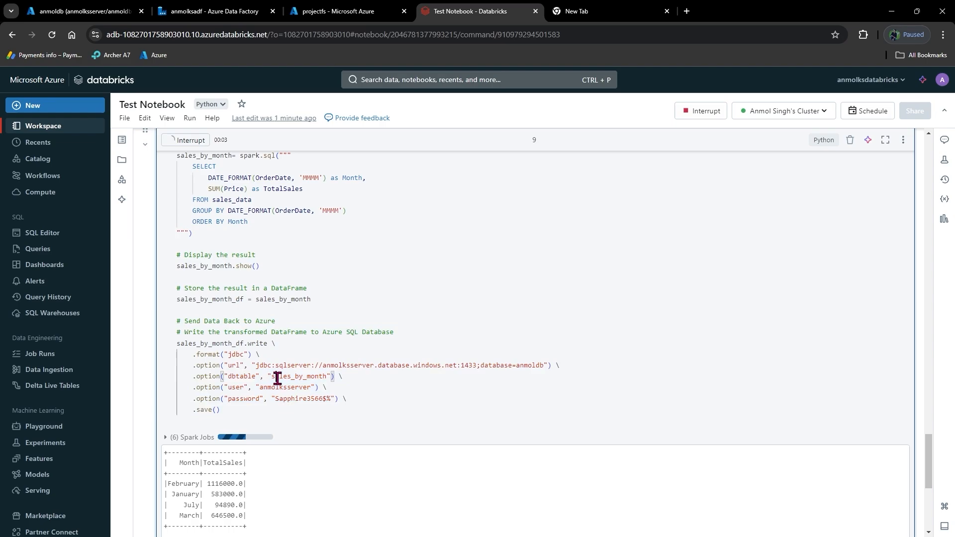
pyautogui.moveTo(271, 376); pyautogui.dragTo(323, 377)
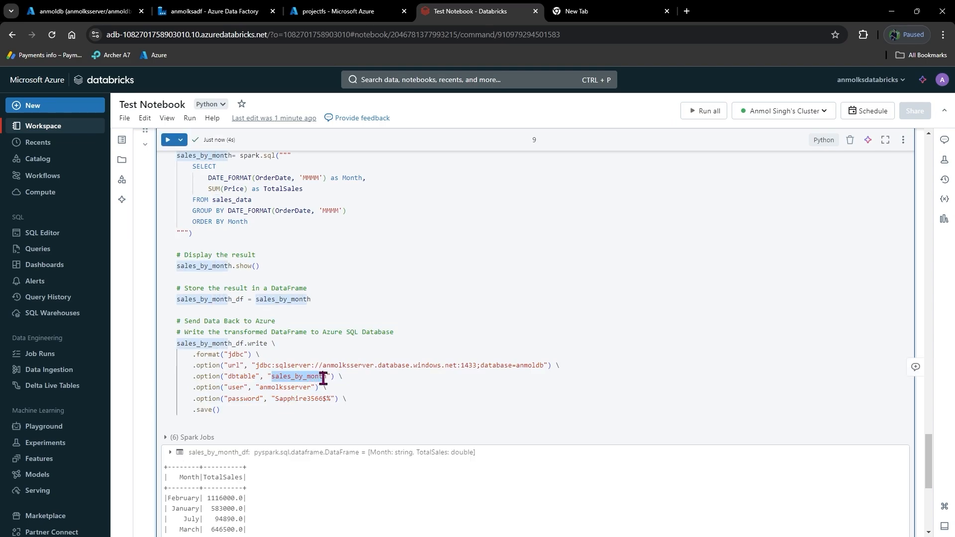
# Step: Switch to the Azure SQL query editor, refresh the object explorer and expand the Tables list
pyautogui.click(82, 11)
pyautogui.click(296, 181)
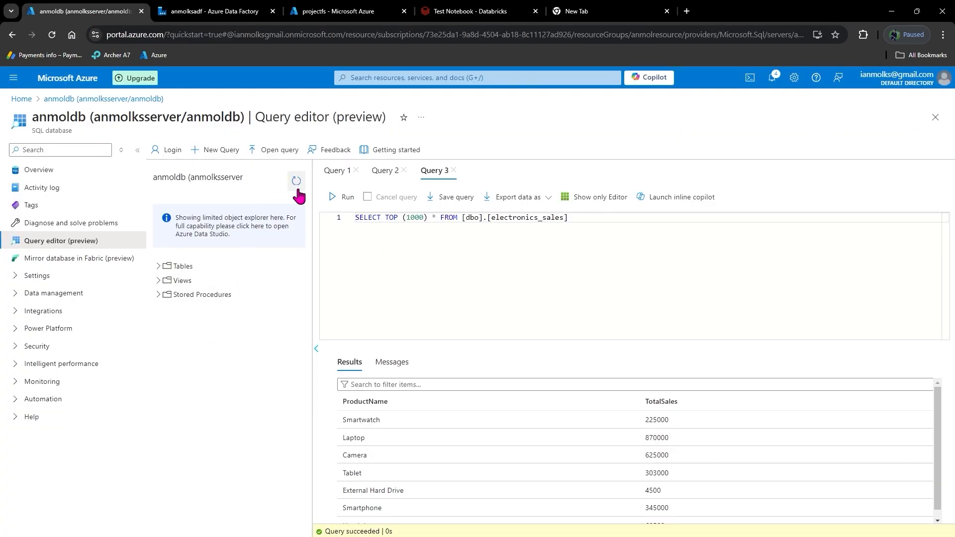
pyautogui.click(176, 266)
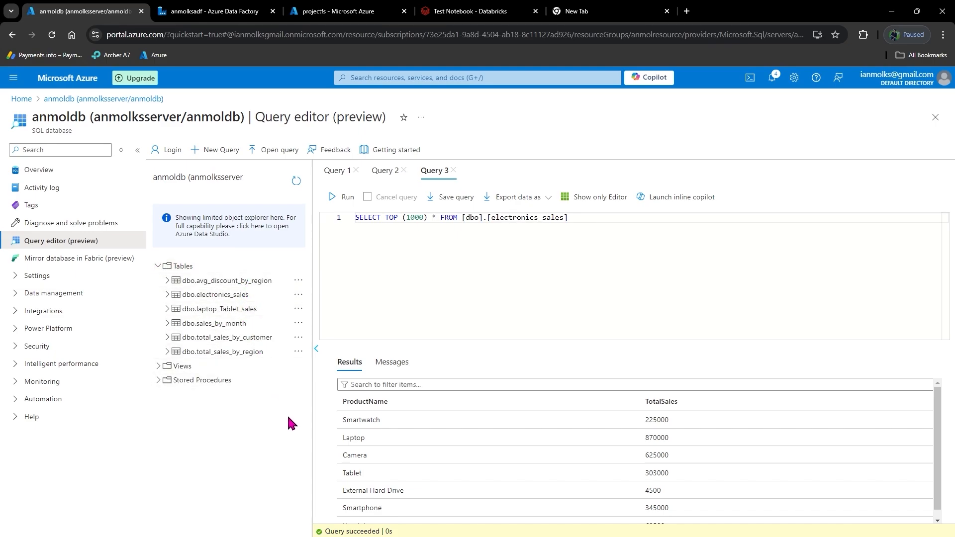
# Step: Return to the notebook and review the sales-by-month cell and its output
pyautogui.click(470, 11)
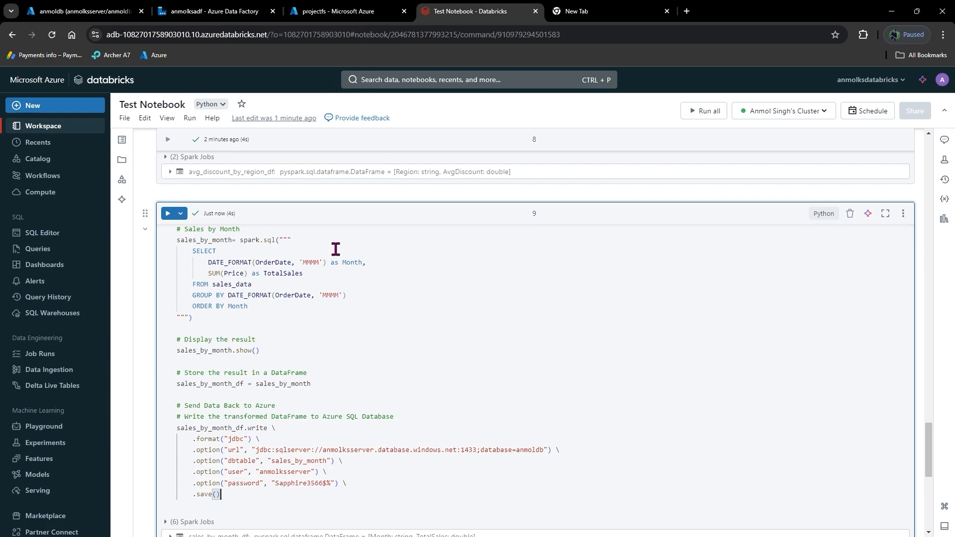
pyautogui.scroll(7, 338, 244)
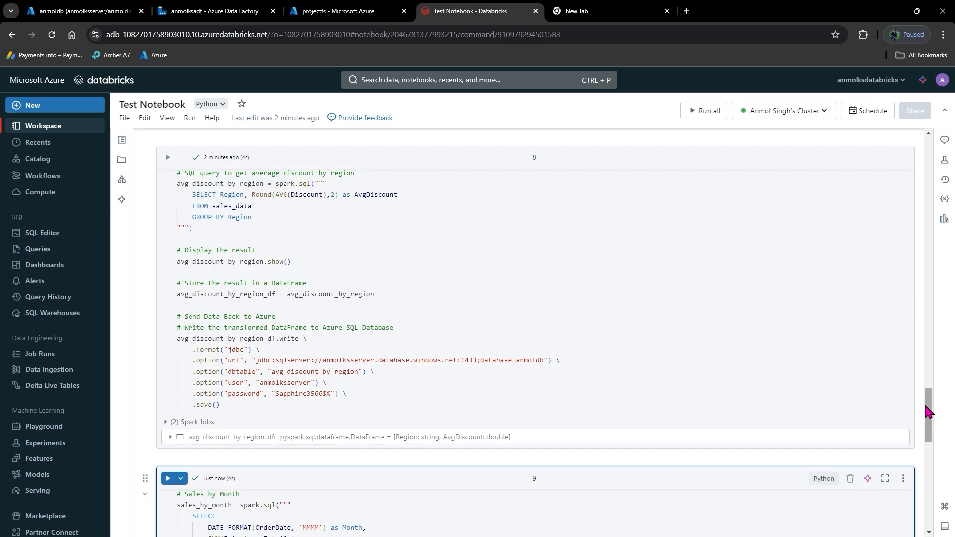
pyautogui.moveTo(926, 409); pyautogui.dragTo(928, 461)
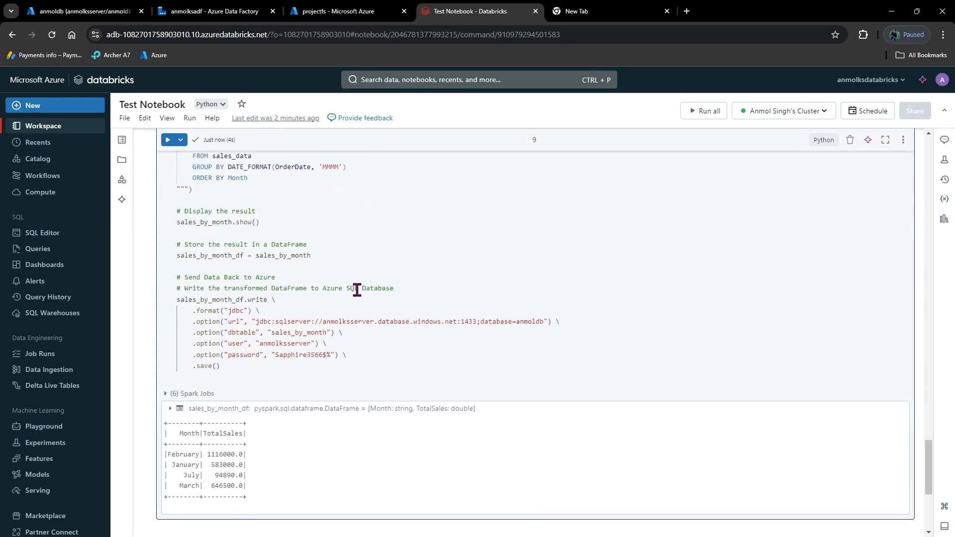
pyautogui.scroll(3, 368, 299)
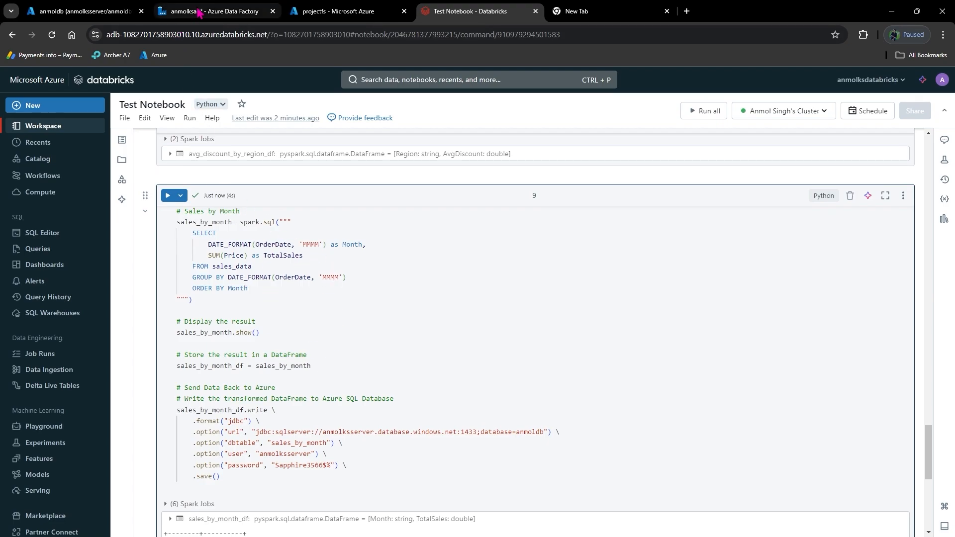
pyautogui.moveTo(199, 6)
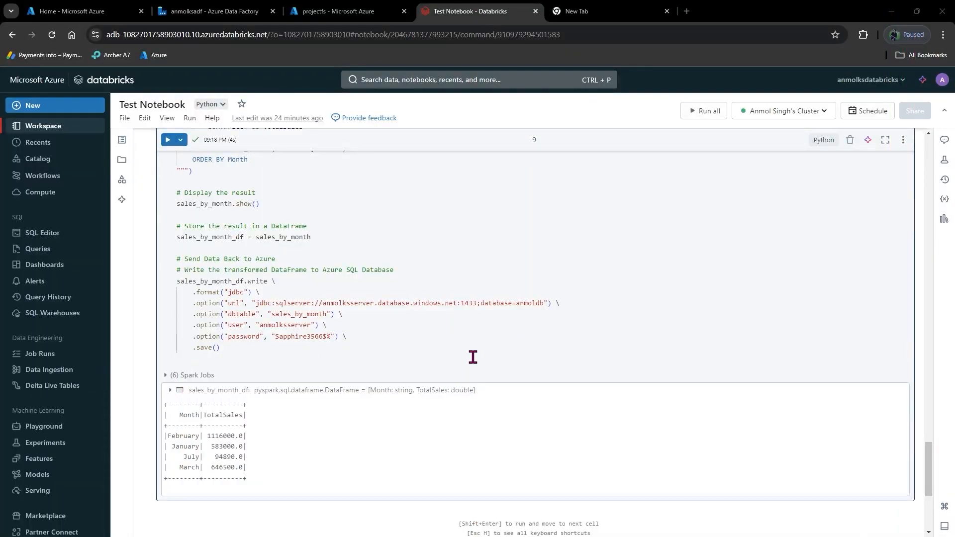
# Step: Open the anmolsynapse workspace from the portal's recent resources and launch Synapse Studio
pyautogui.click(82, 11)
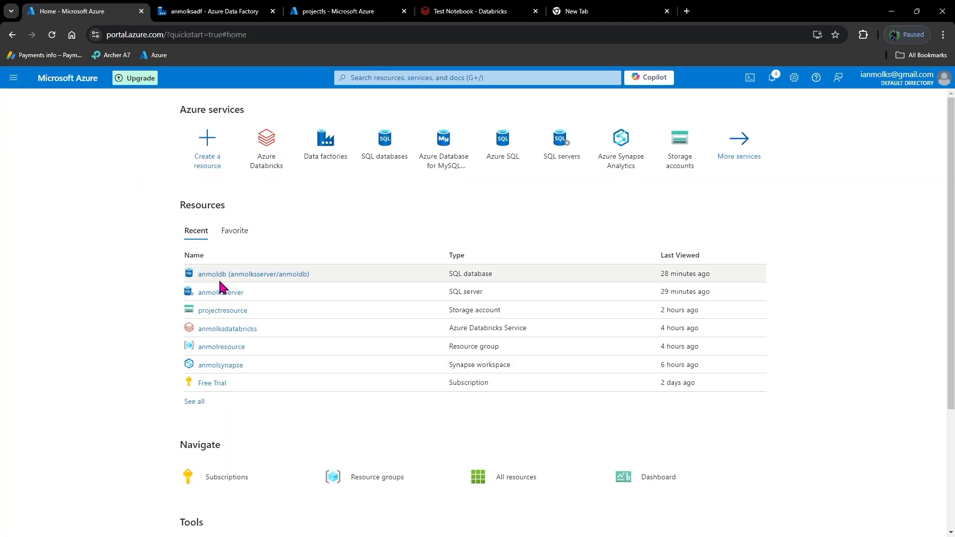
pyautogui.click(220, 365)
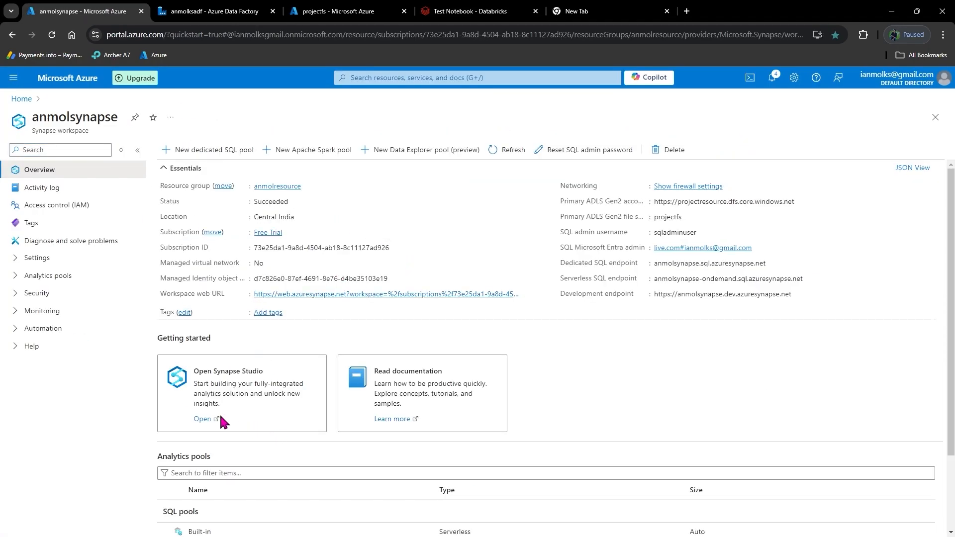
pyautogui.click(203, 418)
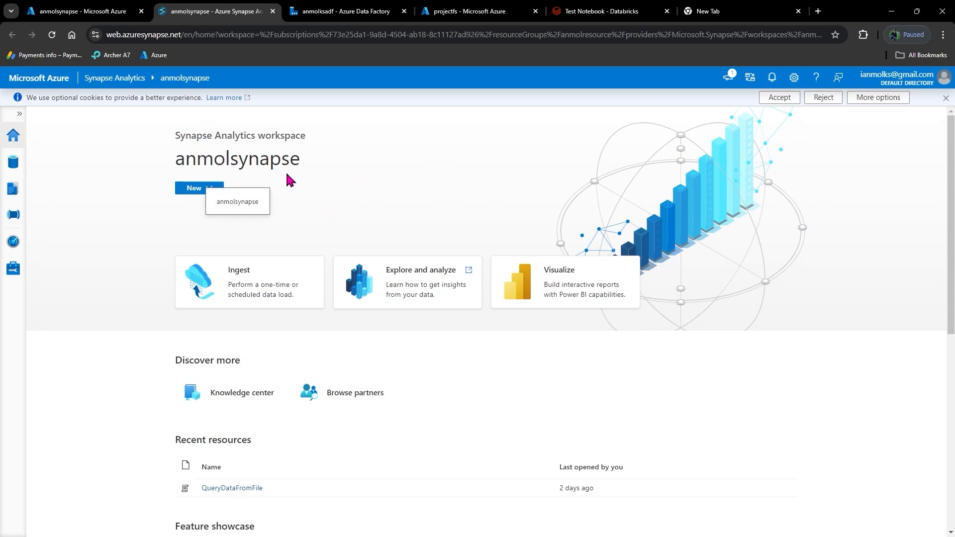
pyautogui.moveTo(179, 159); pyautogui.dragTo(131, 156)
pyautogui.click(15, 163)
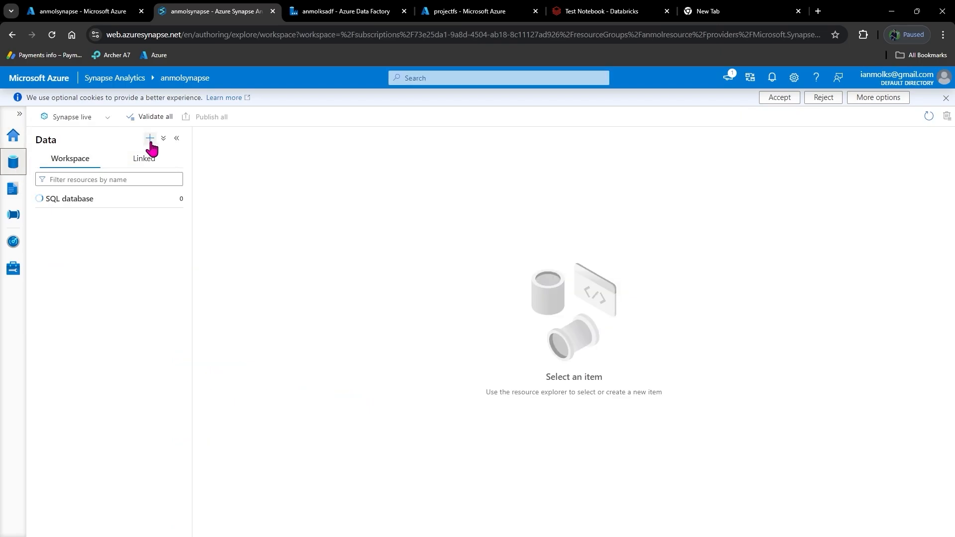
pyautogui.click(149, 139)
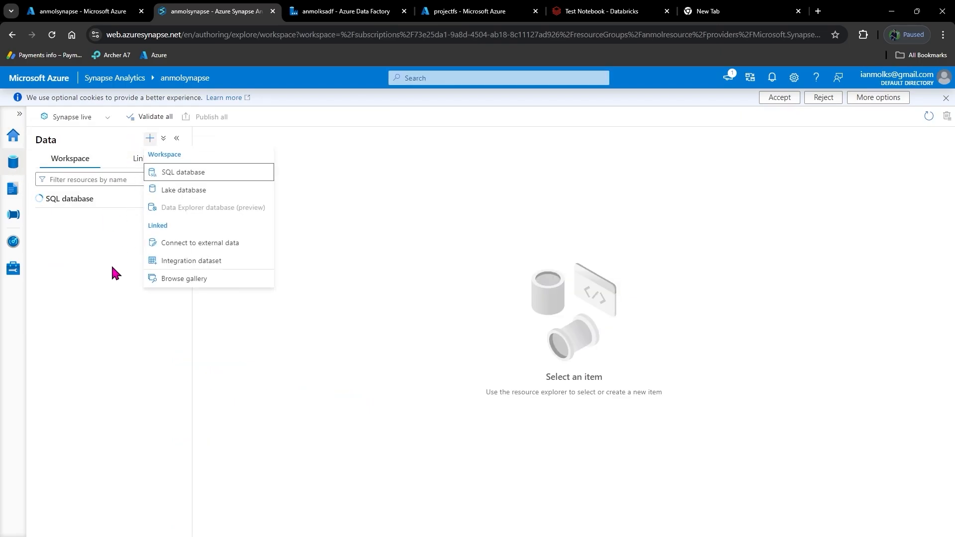
pyautogui.click(15, 190)
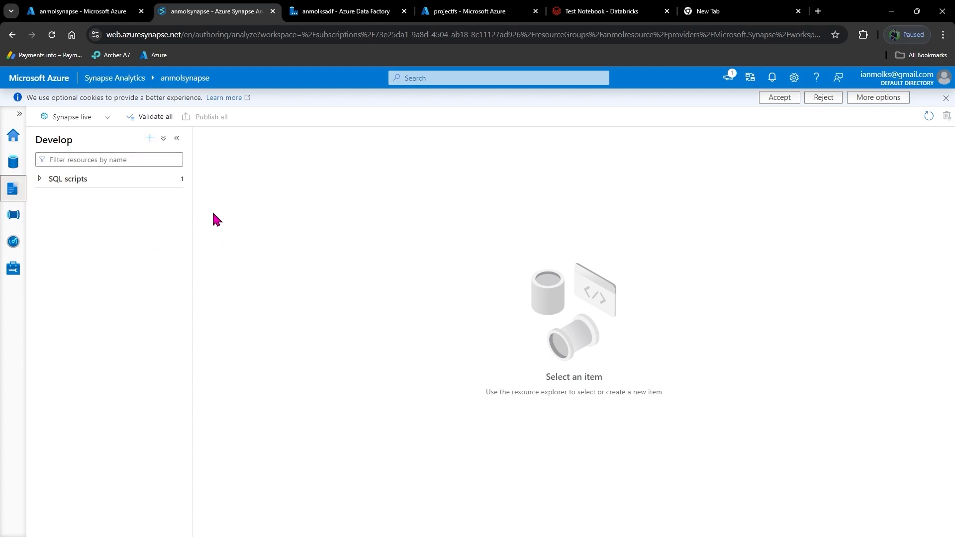
# Step: Create a new pipeline in the Integrate hub of Synapse Studio
pyautogui.click(14, 215)
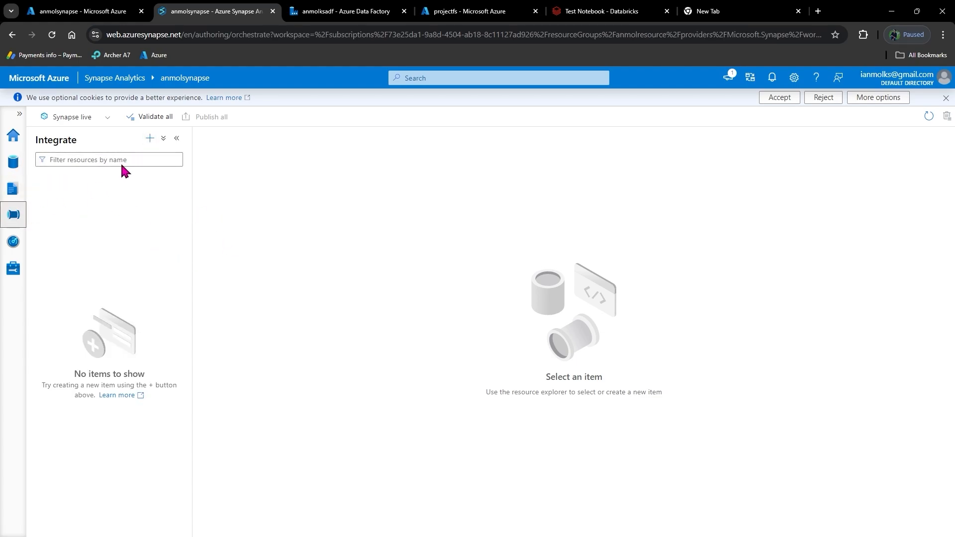
pyautogui.click(149, 140)
pyautogui.click(179, 155)
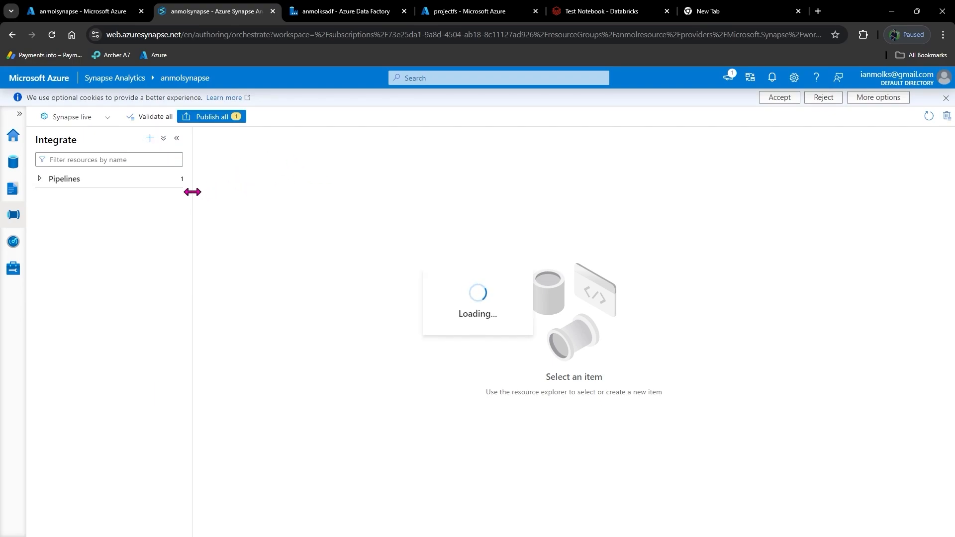
pyautogui.moveTo(192, 192); pyautogui.dragTo(182, 191)
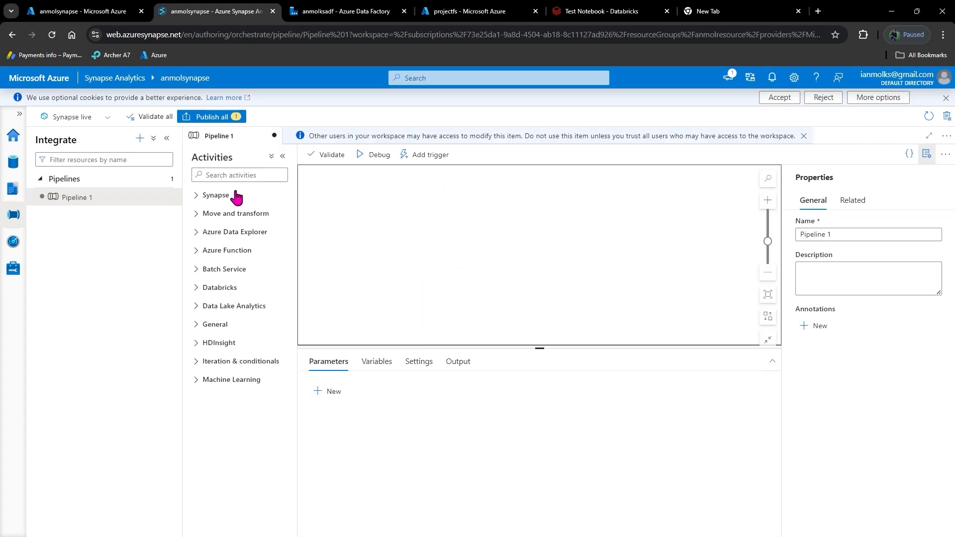
# Step: Search the activities for data and add a Data flow activity to the pipeline canvas
pyautogui.click(238, 175)
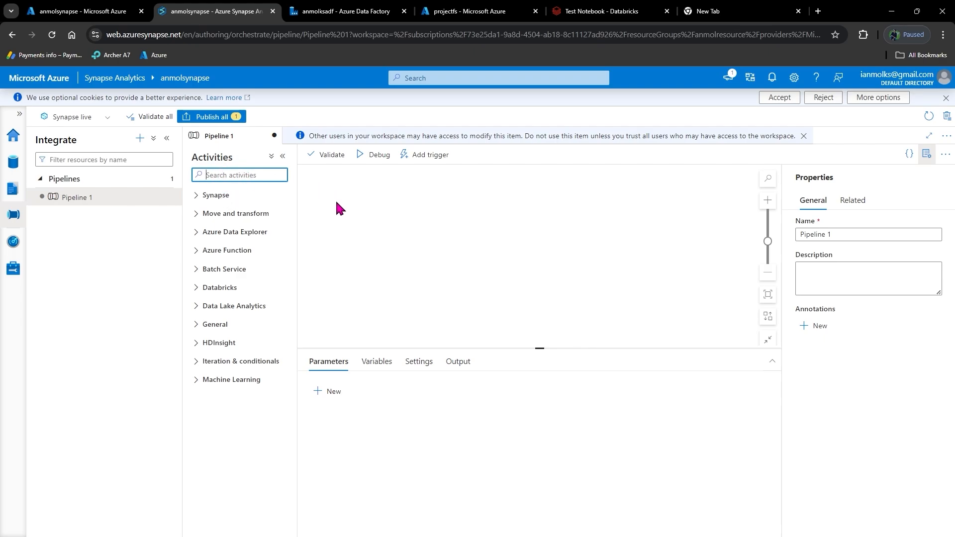
pyautogui.write('data')
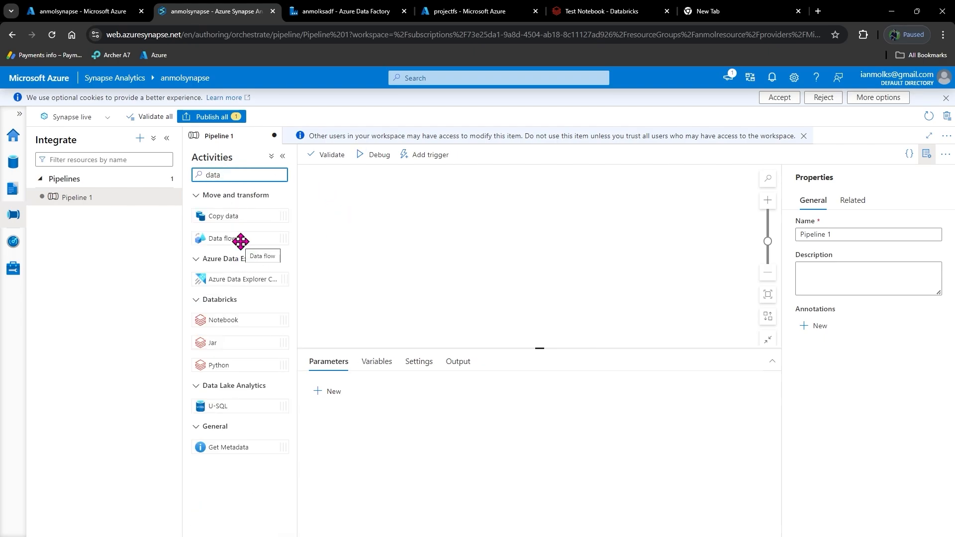
pyautogui.moveTo(241, 242); pyautogui.dragTo(426, 217)
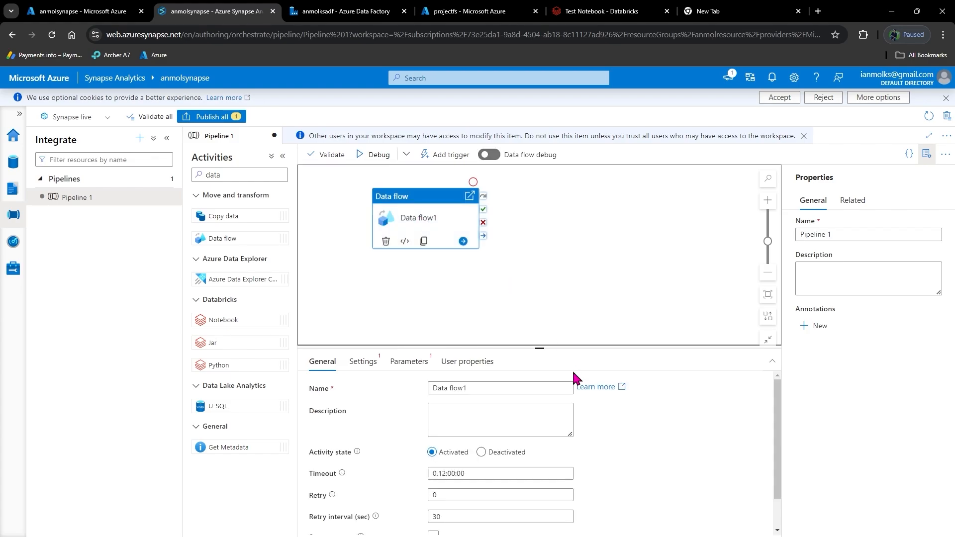
pyautogui.scroll(-2, 632, 423)
pyautogui.scroll(2, 616, 441)
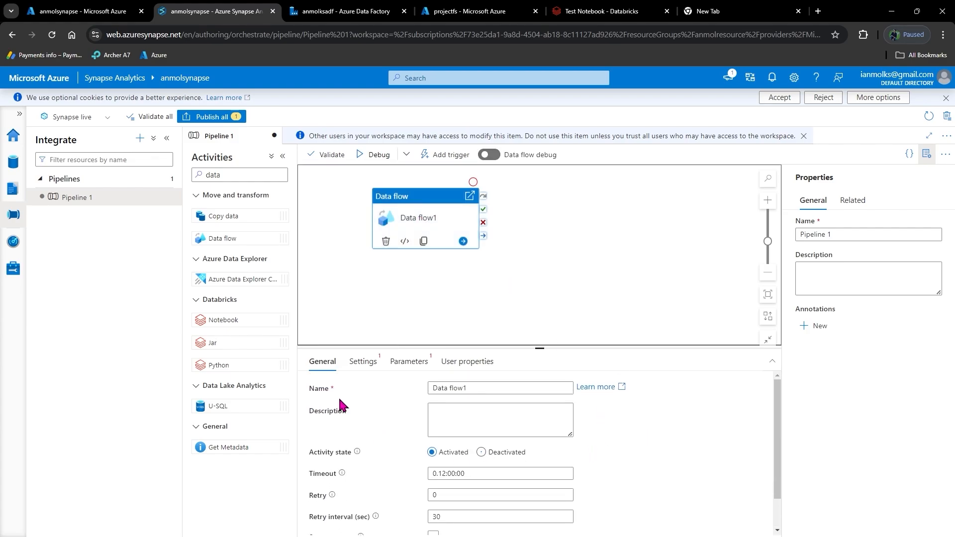
# Step: Create a new data flow from the Data flow activity's settings and open it
pyautogui.click(361, 366)
pyautogui.click(604, 389)
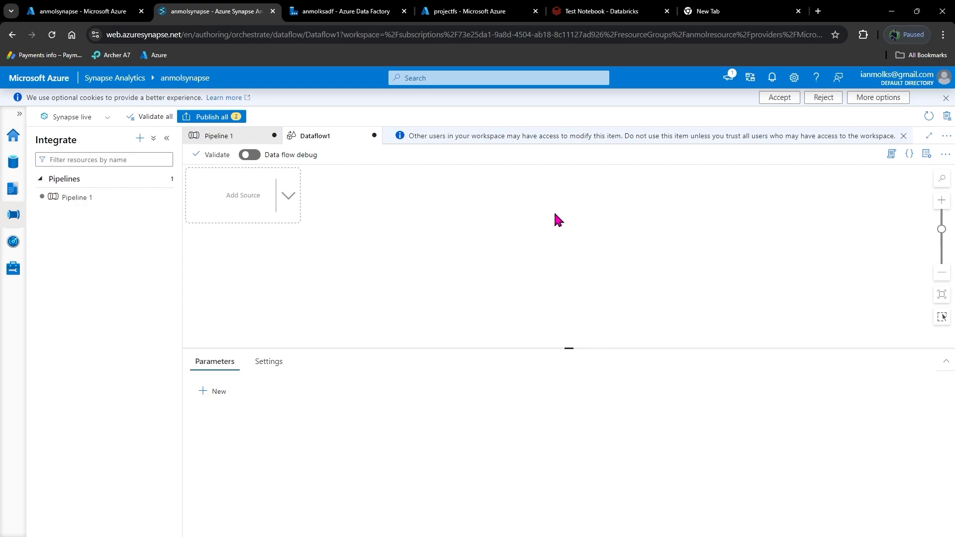
pyautogui.moveTo(482, 349); pyautogui.dragTo(493, 438)
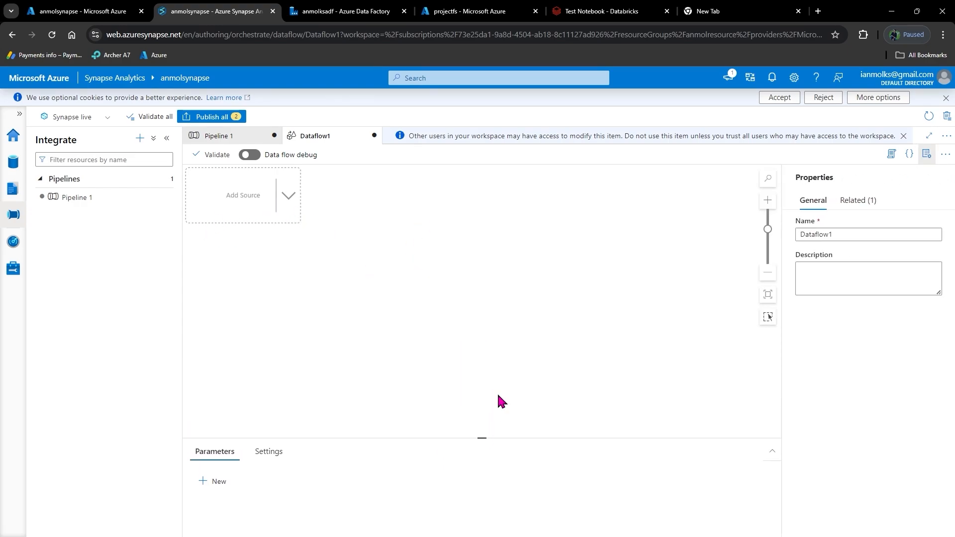
pyautogui.moveTo(421, 256); pyautogui.dragTo(441, 262)
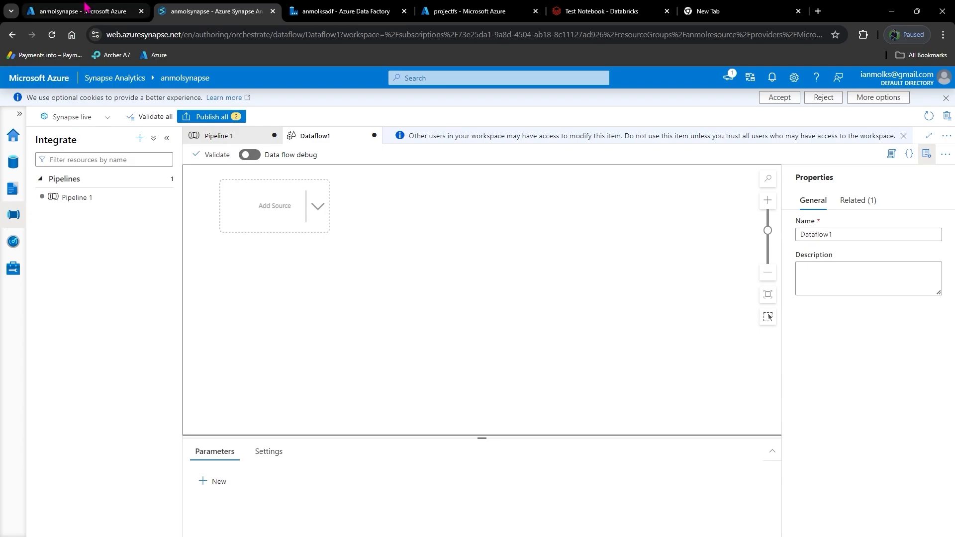
# Step: Open the anmoldb database's query editor from the portal home and sign in with the SQL server password
pyautogui.click(352, 8)
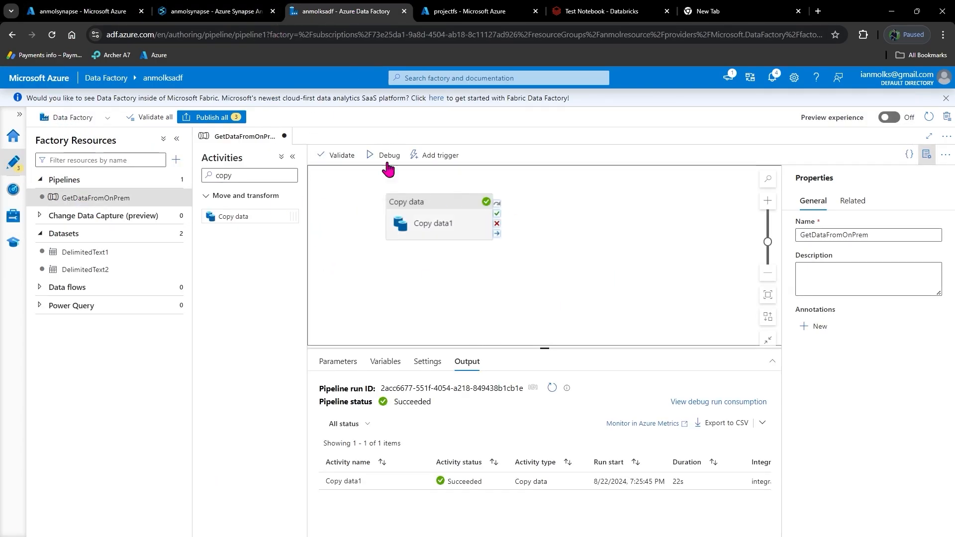
pyautogui.click(470, 11)
pyautogui.click(21, 98)
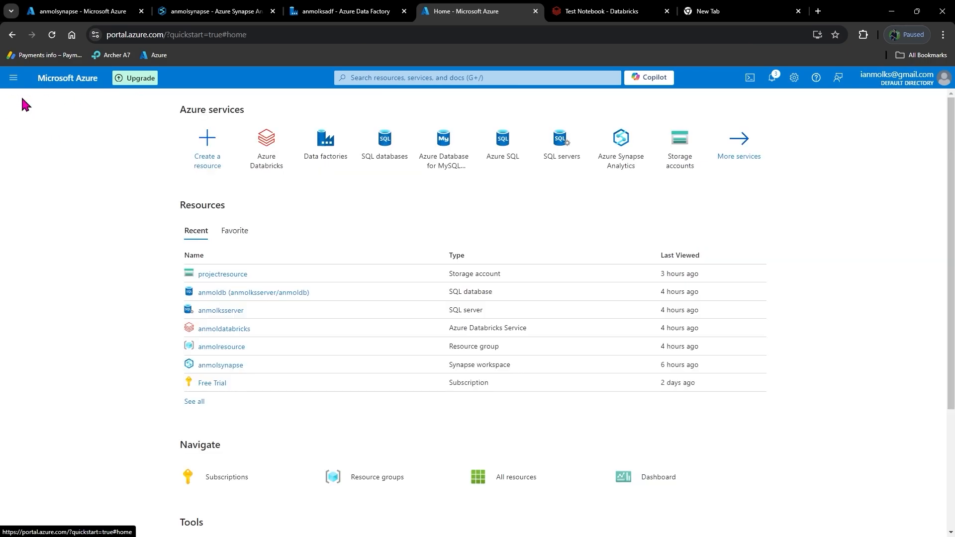
pyautogui.scroll(-1, 248, 322)
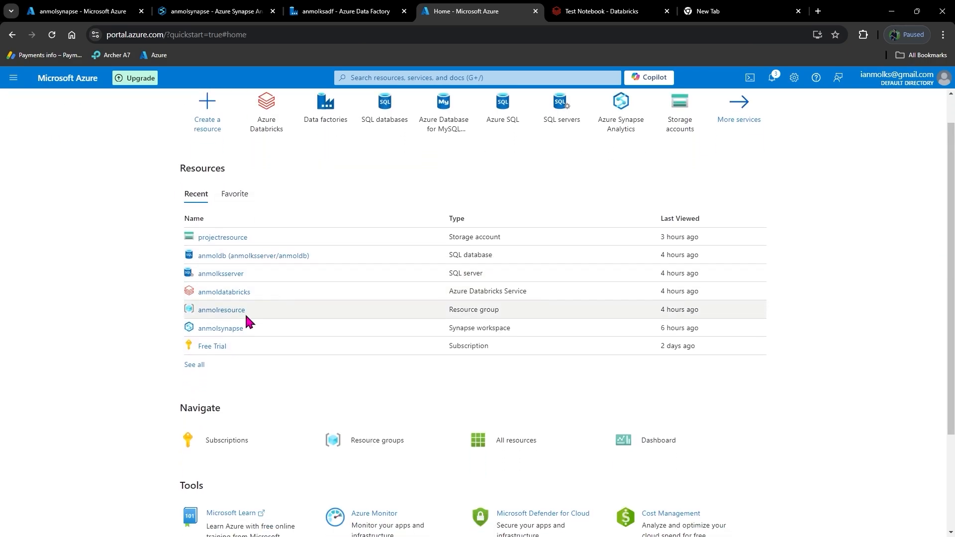
pyautogui.click(219, 255)
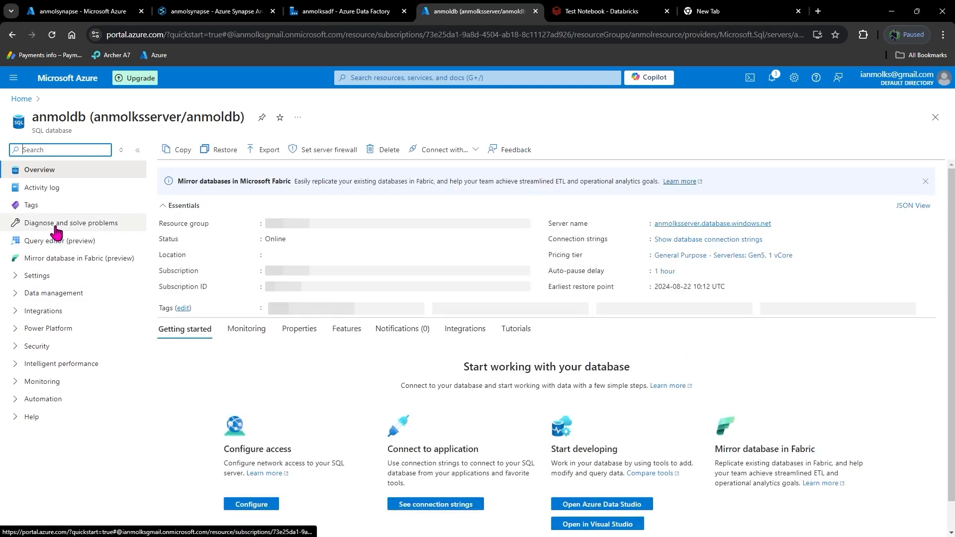
pyautogui.click(59, 240)
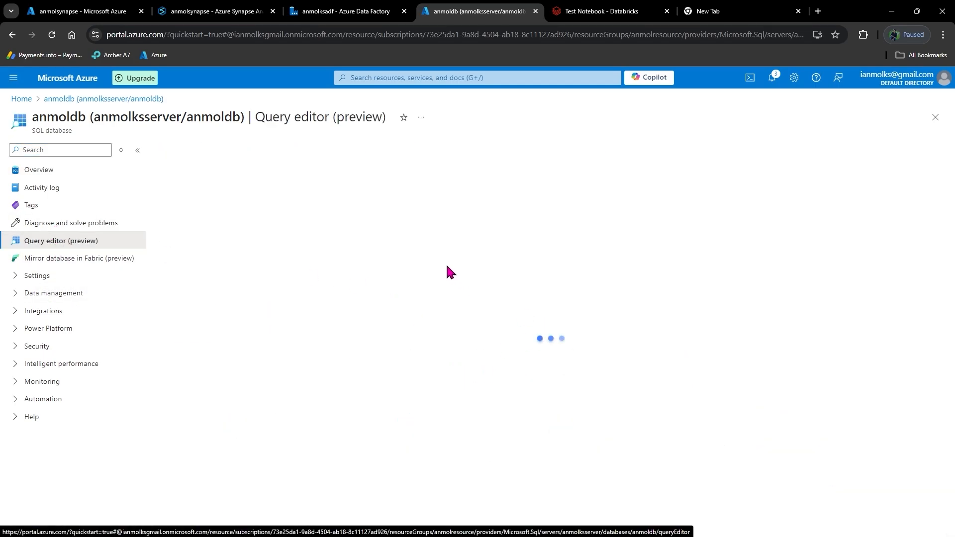
pyautogui.click(417, 353)
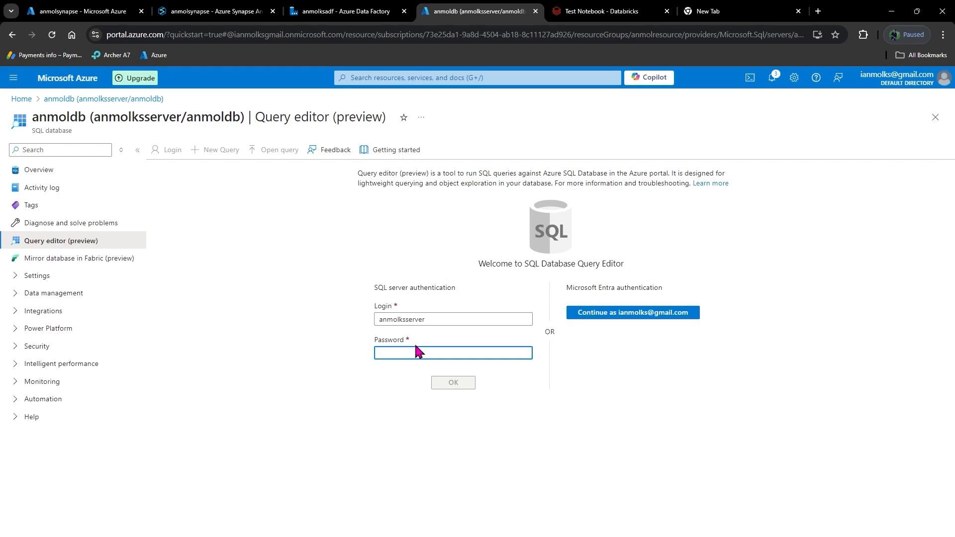
pyautogui.write('••••')
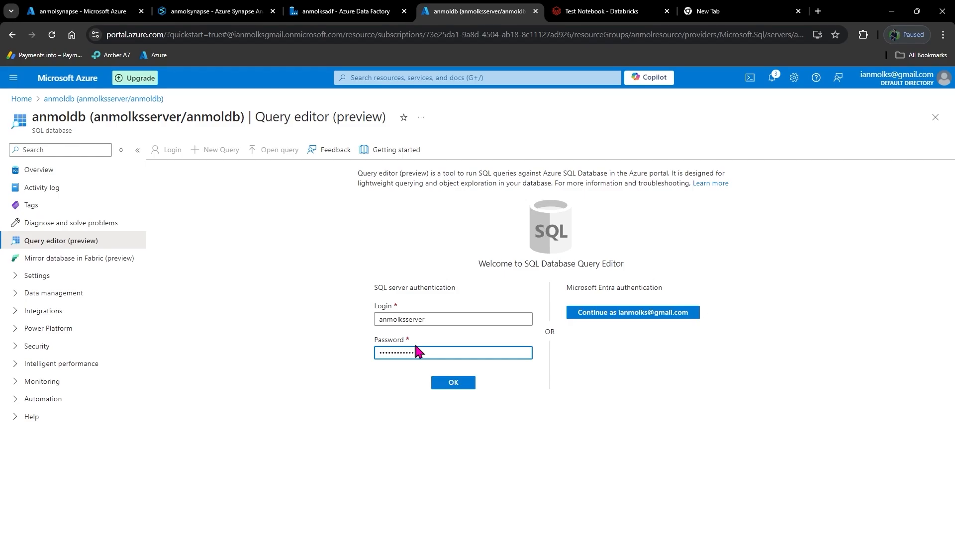
pyautogui.click(454, 386)
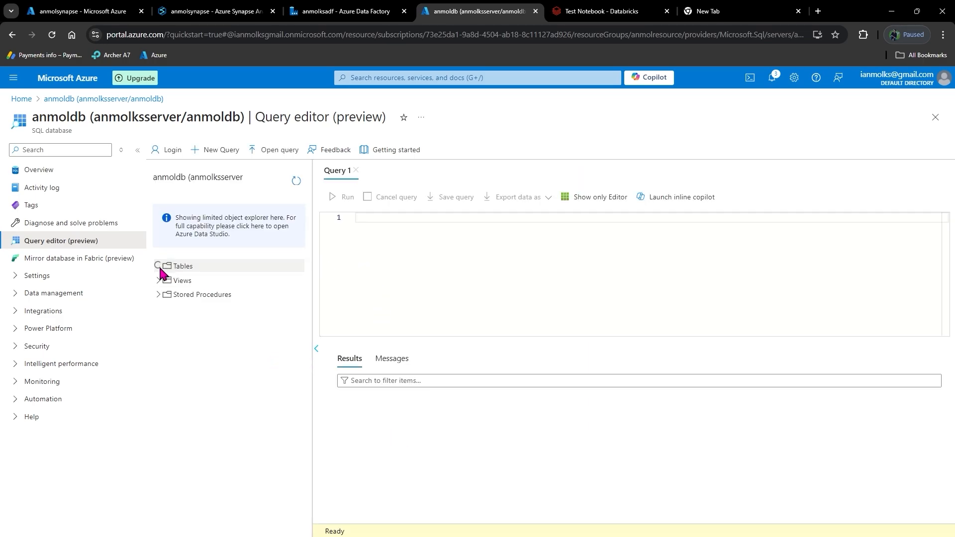
# Step: Return to Synapse Studio and add a source to the data flow
pyautogui.click(146, 7)
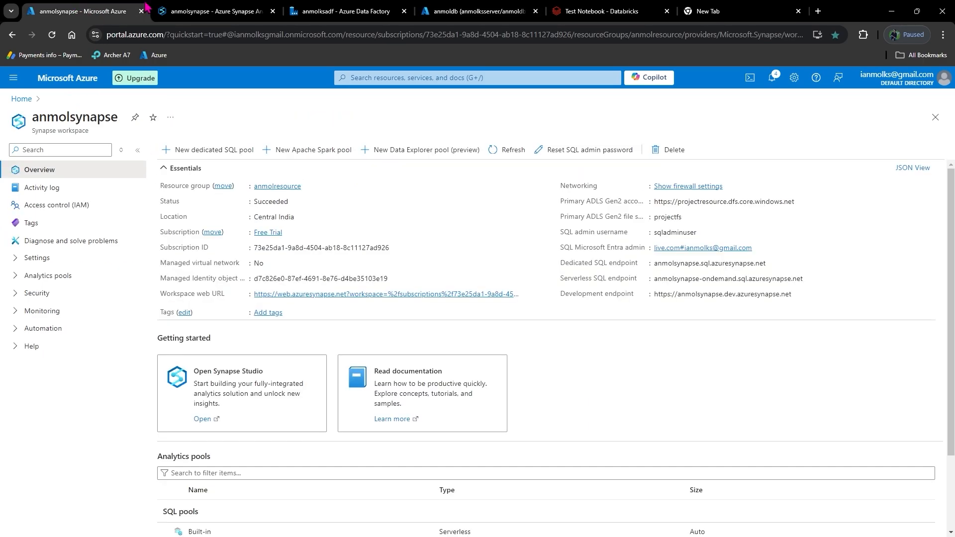
pyautogui.click(149, 8)
pyautogui.click(267, 206)
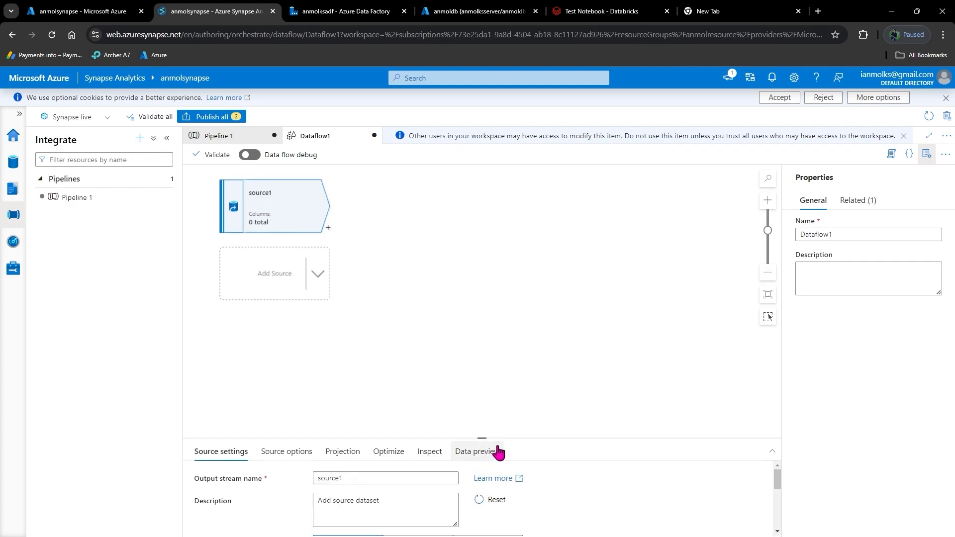
pyautogui.moveTo(526, 436); pyautogui.dragTo(525, 389)
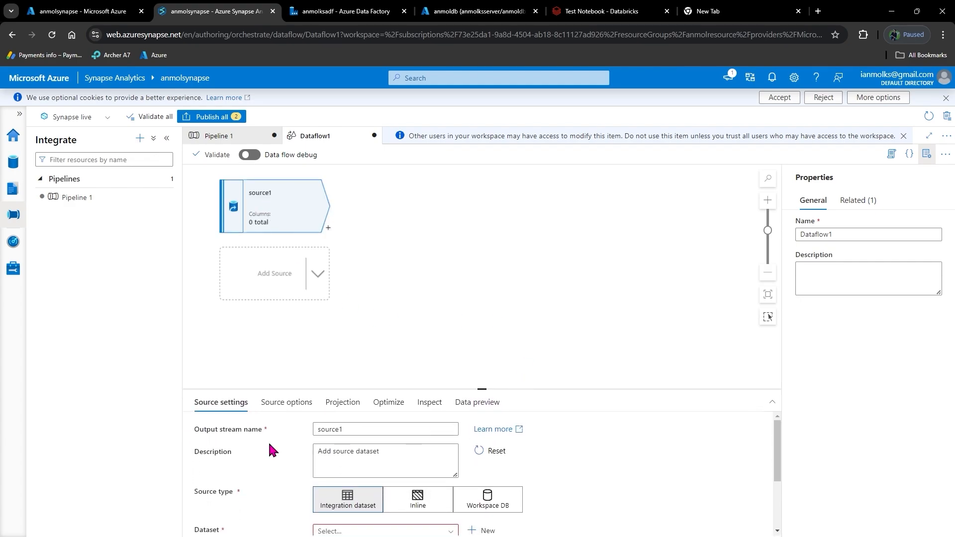
pyautogui.scroll(-1, 650, 445)
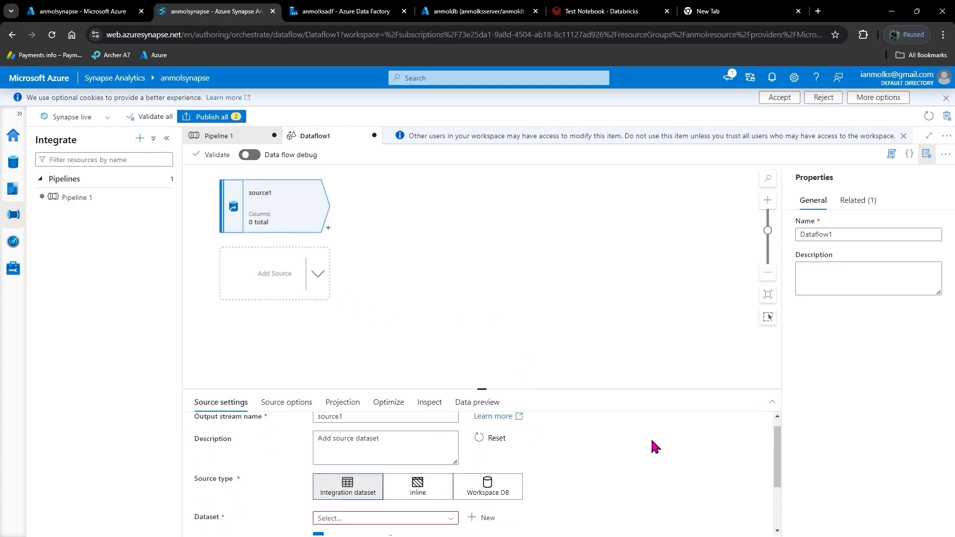
# Step: Start a new integration dataset for the source using the Azure SQL Database data store
pyautogui.click(475, 495)
pyautogui.scroll(-2, 799, 292)
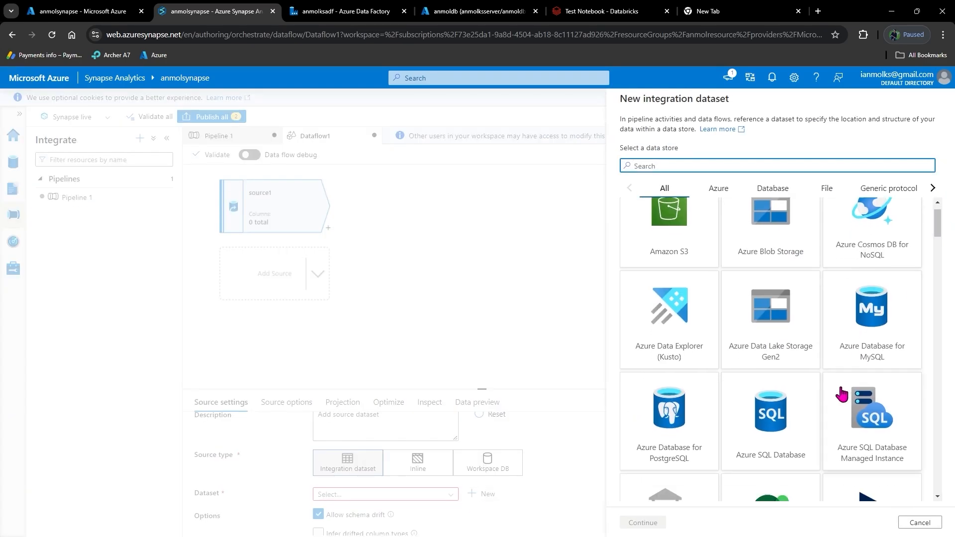
pyautogui.click(783, 368)
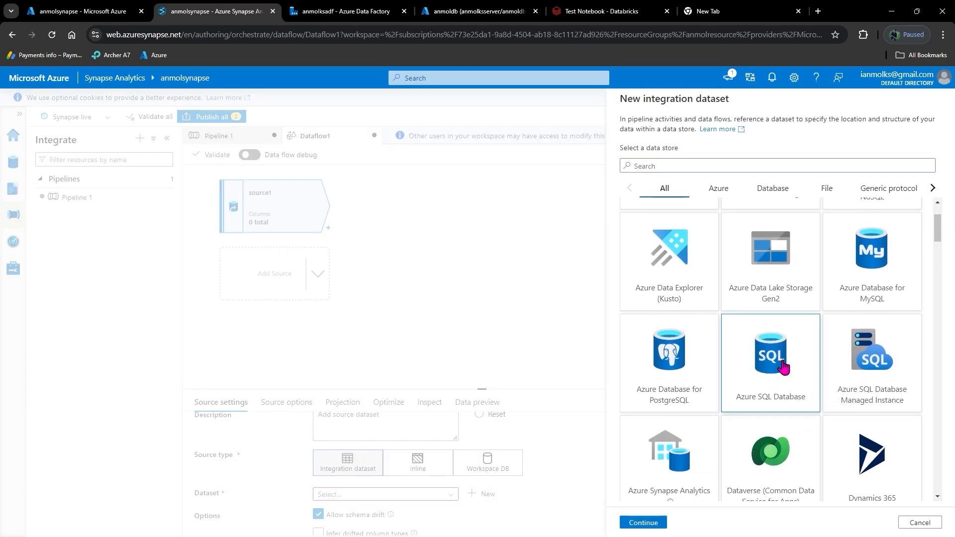
pyautogui.click(650, 523)
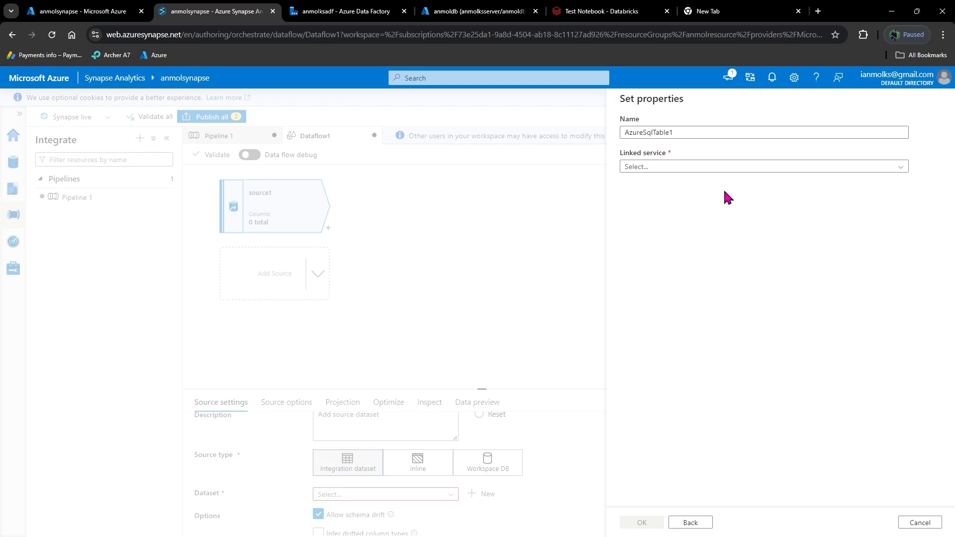
# Step: Start creating a new linked service for the dataset, keeping the default name AzureSqlDatabase1
pyautogui.click(725, 168)
pyautogui.click(676, 204)
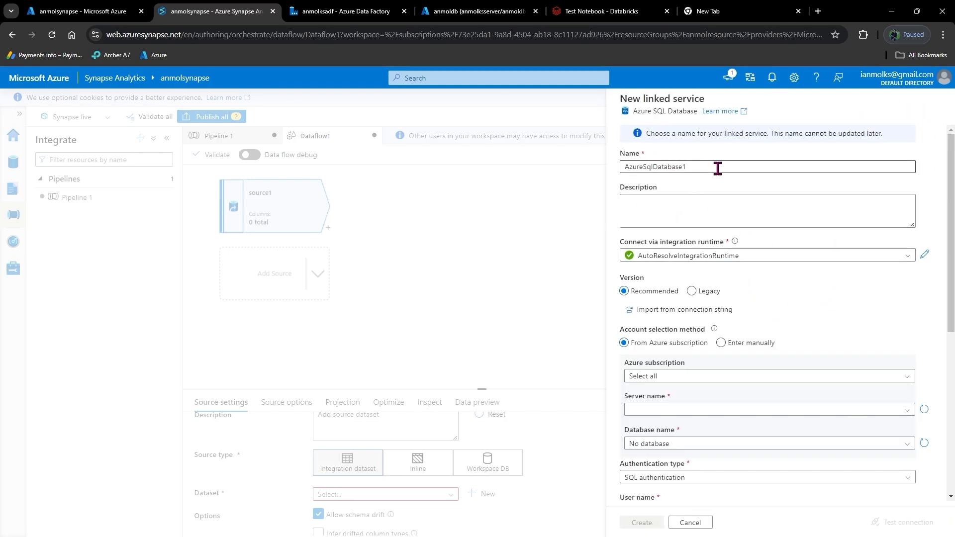
pyautogui.moveTo(717, 169); pyautogui.dragTo(624, 167)
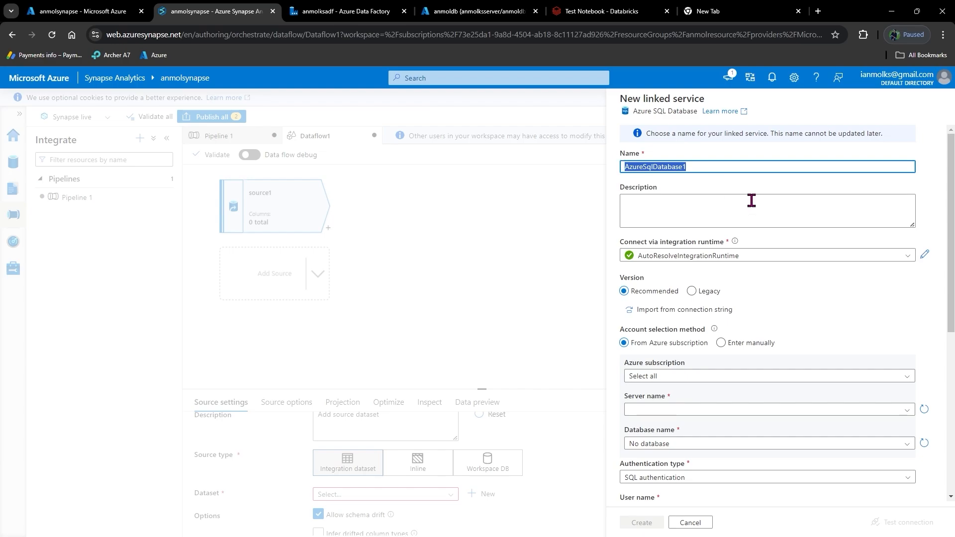
pyautogui.click(727, 174)
# Step: Point the linked service at the Free Trial subscription, the anmolksserver server and the anmoldb database
pyautogui.scroll(-1, 700, 326)
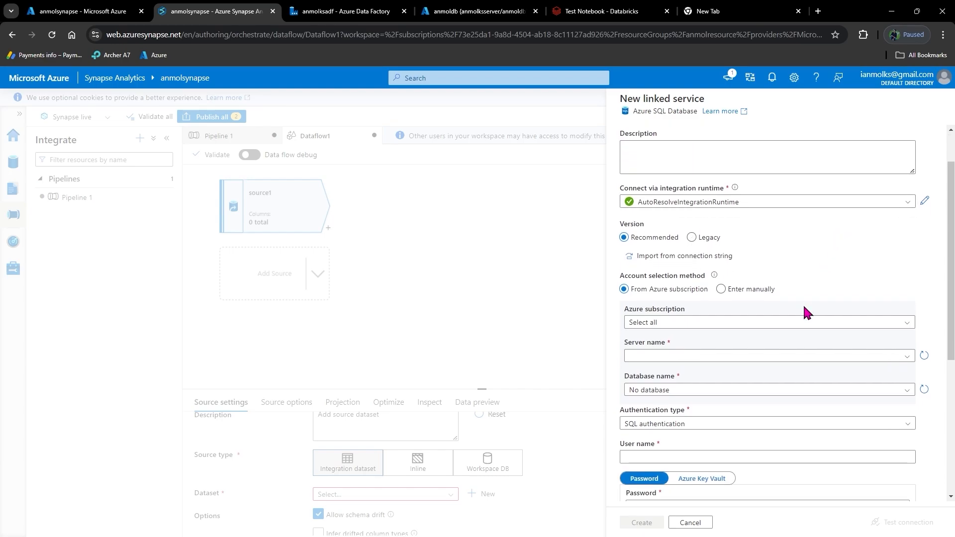
pyautogui.click(708, 323)
pyautogui.click(679, 351)
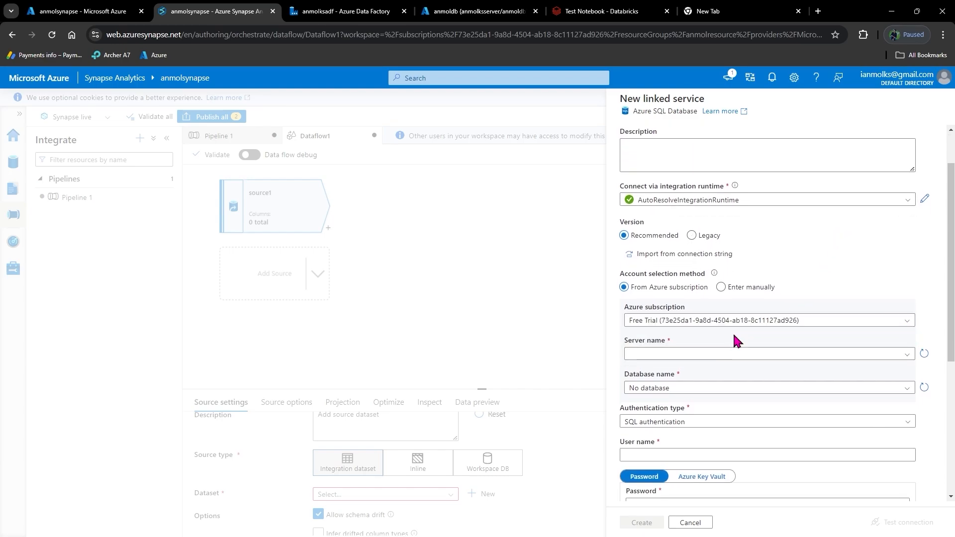
pyautogui.scroll(-1, 735, 338)
pyautogui.click(716, 319)
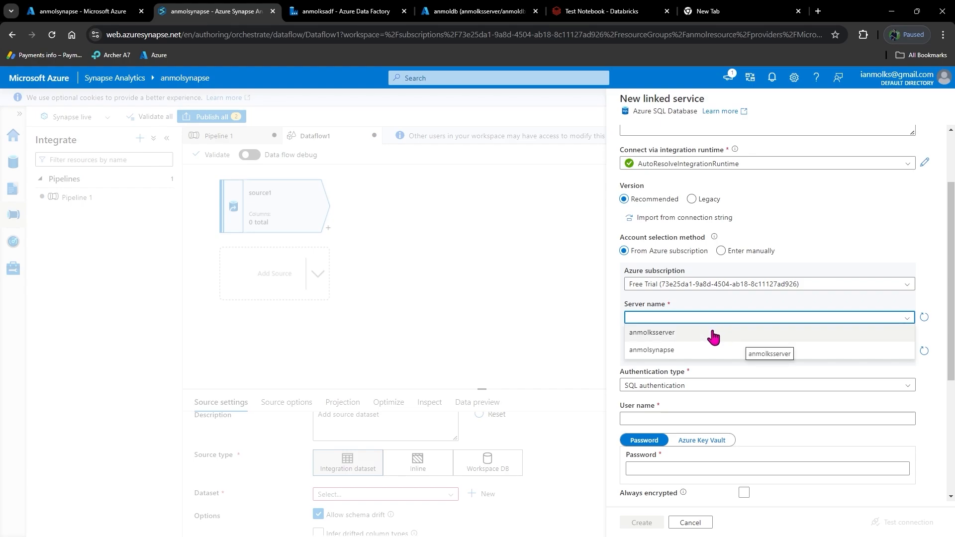
pyautogui.click(694, 333)
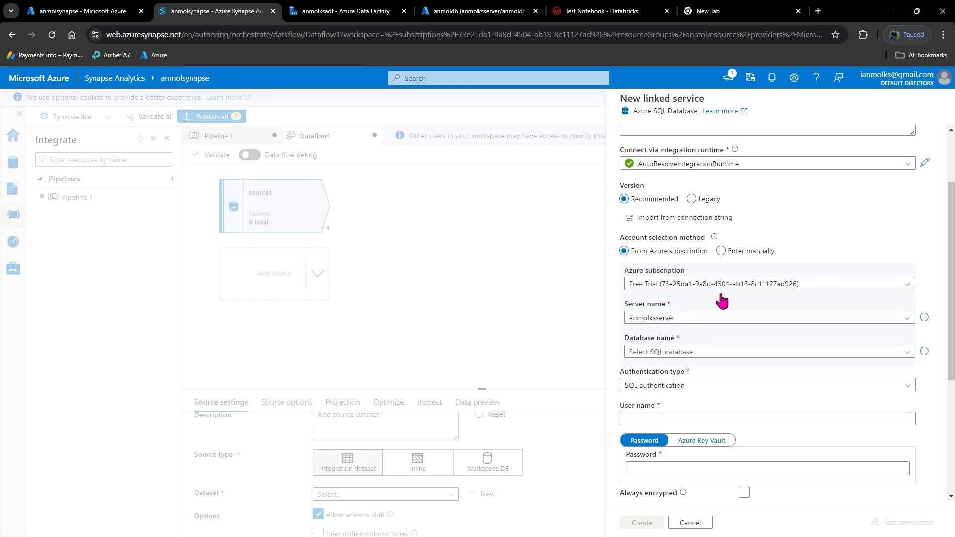
pyautogui.click(702, 353)
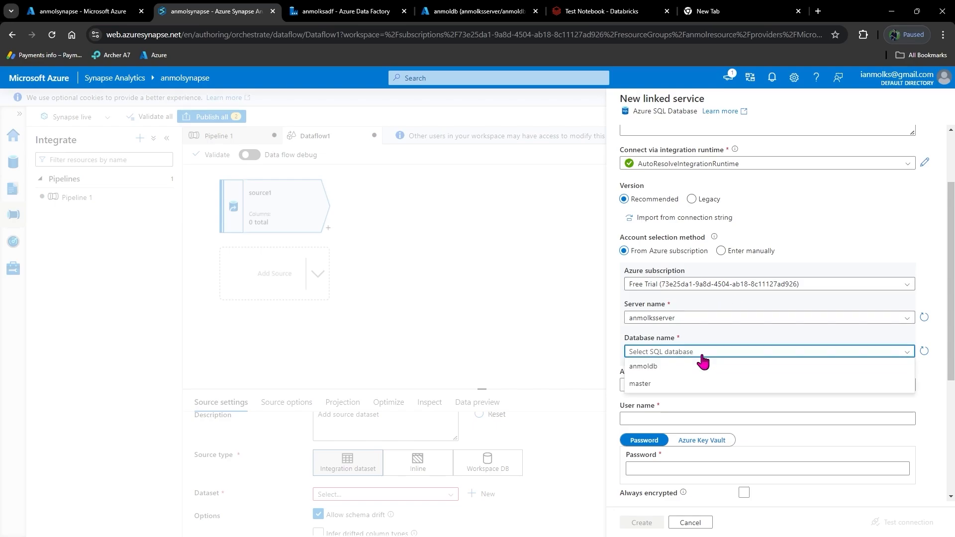
pyautogui.click(683, 367)
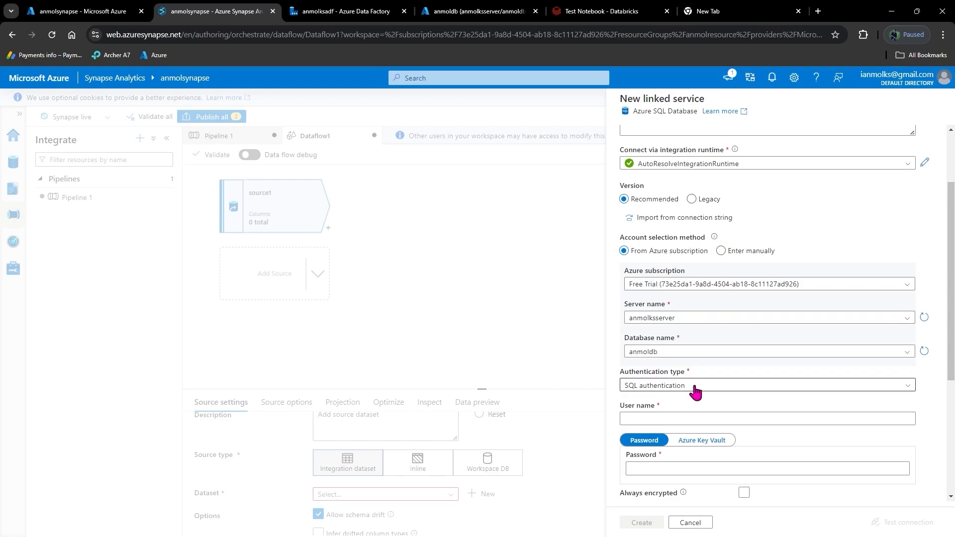
pyautogui.scroll(-1, 693, 386)
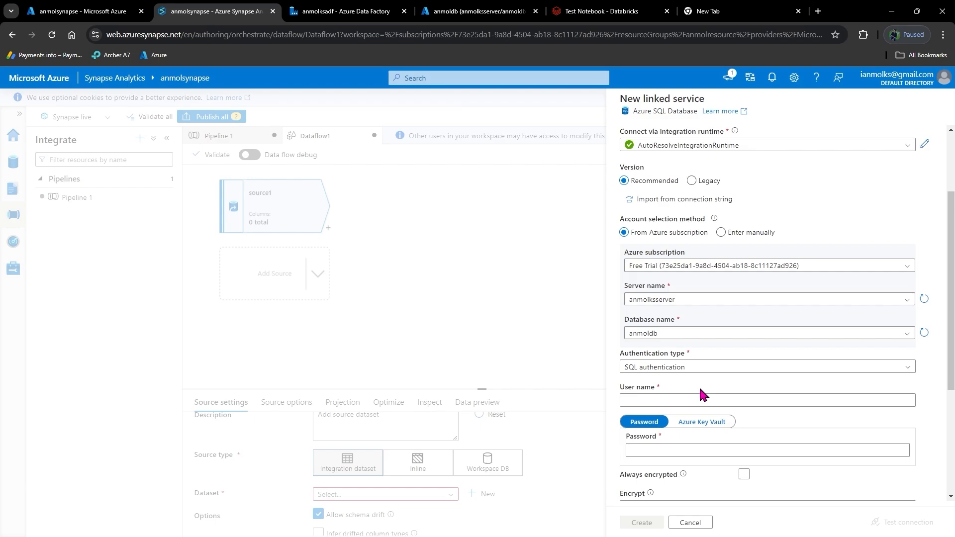
pyautogui.click(699, 401)
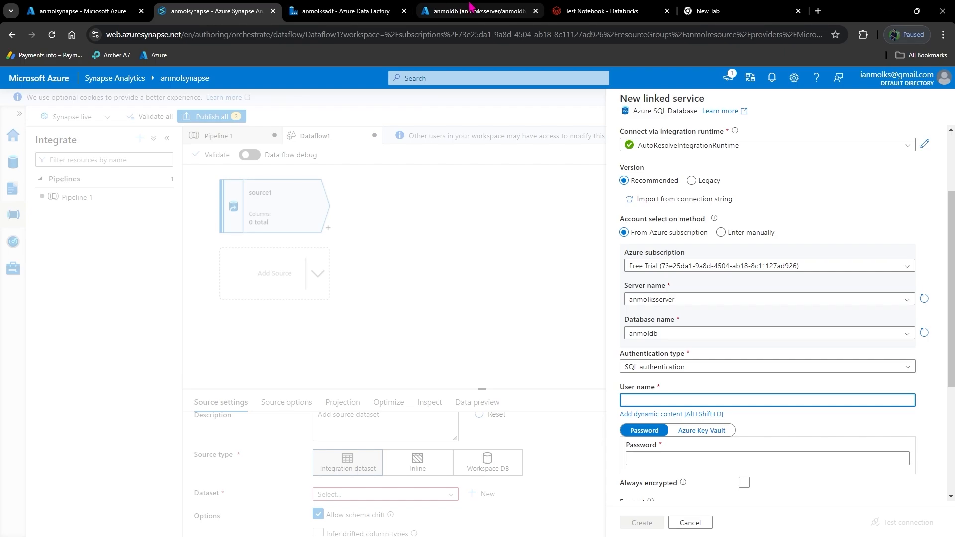
# Step: Switch to the Azure portal and leave the query editor for the home page, discarding its unsaved edits
pyautogui.click(432, 7)
pyautogui.click(328, 7)
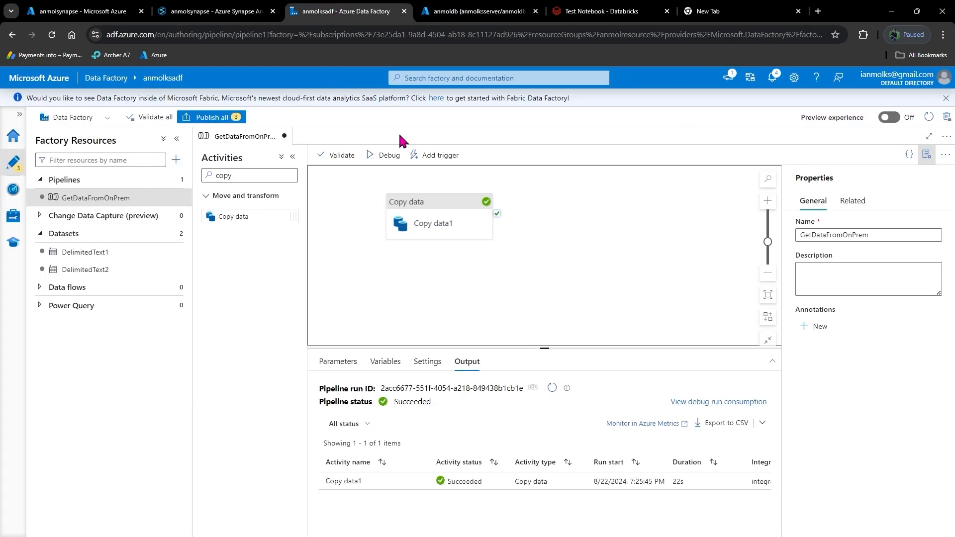
pyautogui.click(454, 10)
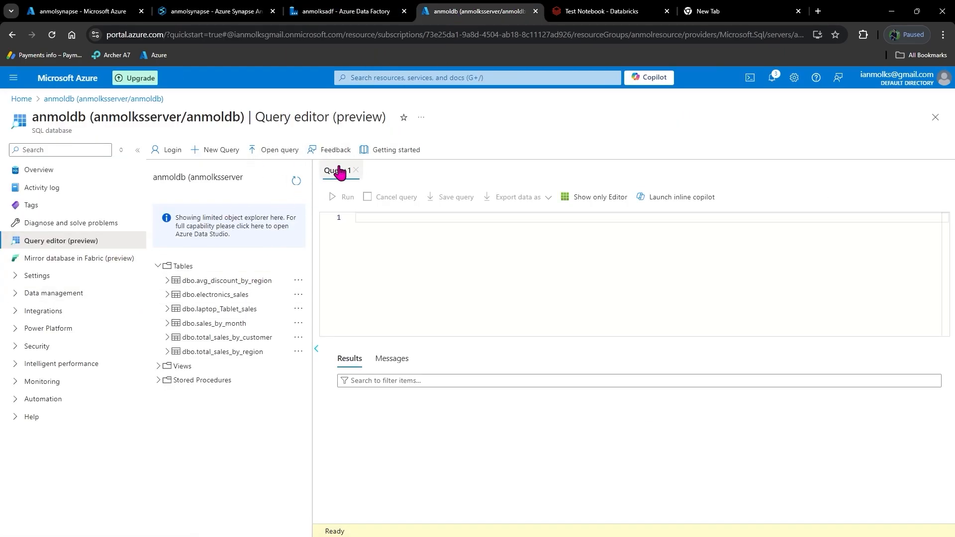
pyautogui.click(20, 99)
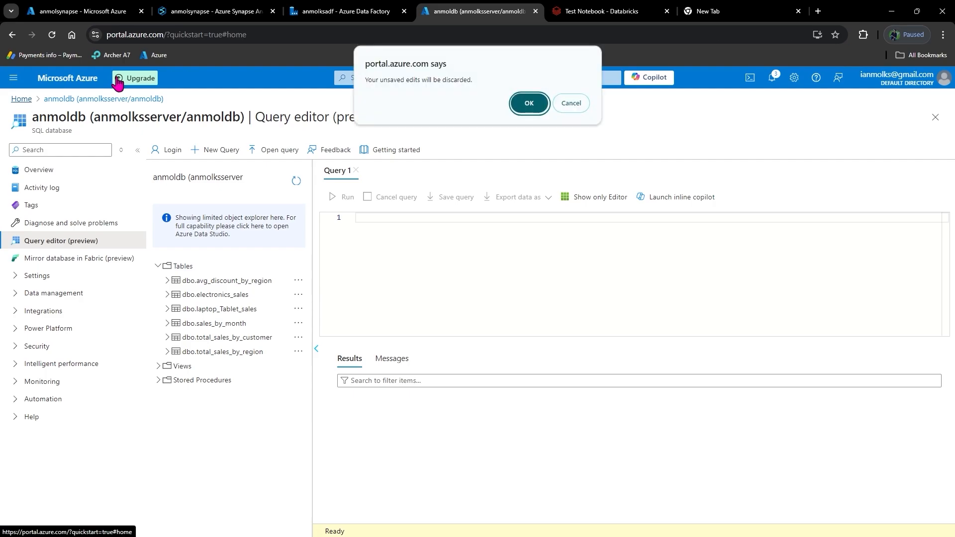
pyautogui.click(529, 103)
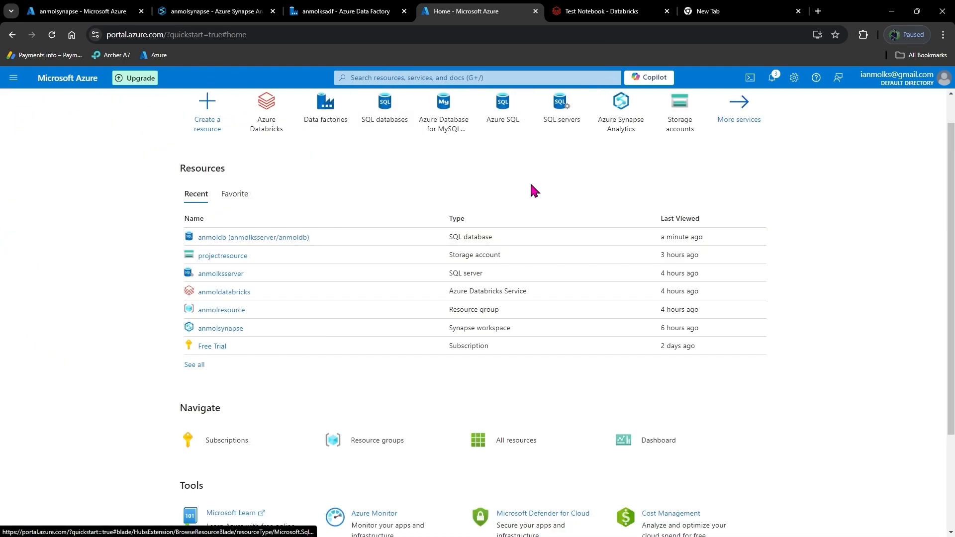
# Step: Open the anmolksserver SQL server and copy its name
pyautogui.click(215, 279)
pyautogui.doubleClick(74, 117)
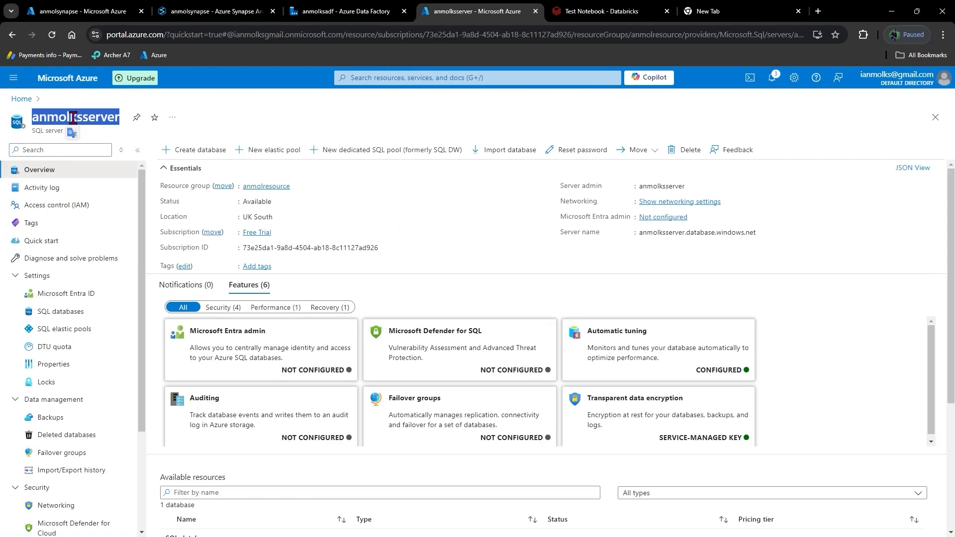
pyautogui.rightClick(75, 119)
pyautogui.click(92, 130)
# Step: Return to Synapse Studio and paste anmolksserver as the linked service's user name
pyautogui.click(599, 11)
pyautogui.click(322, 7)
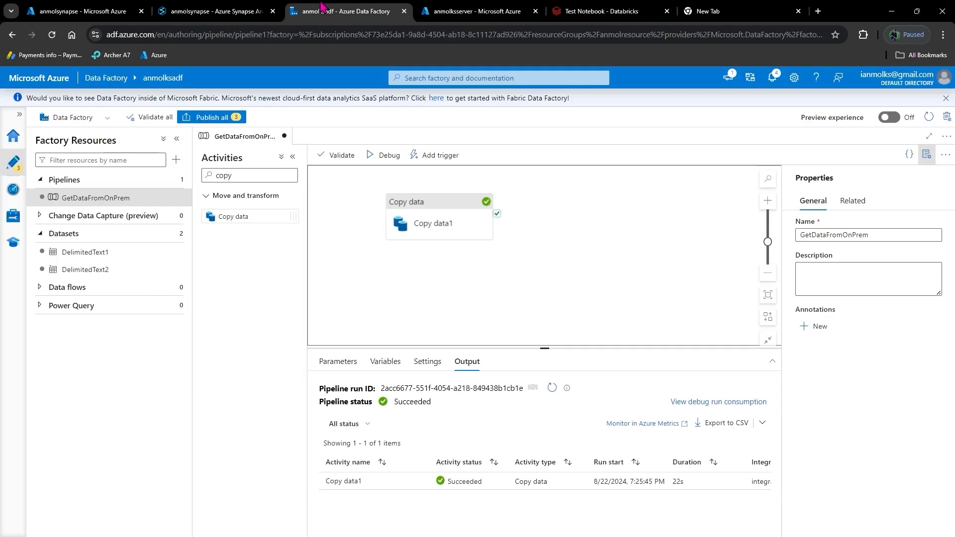
pyautogui.click(258, 8)
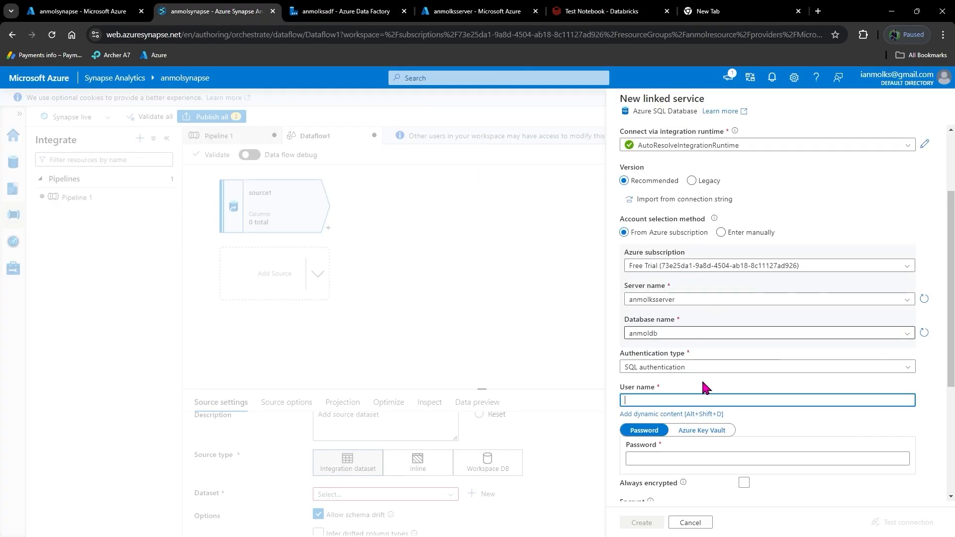
pyautogui.rightClick(659, 401)
pyautogui.click(678, 280)
# Step: Enter the SQL server password, test the connection and create the linked service
pyautogui.click(671, 457)
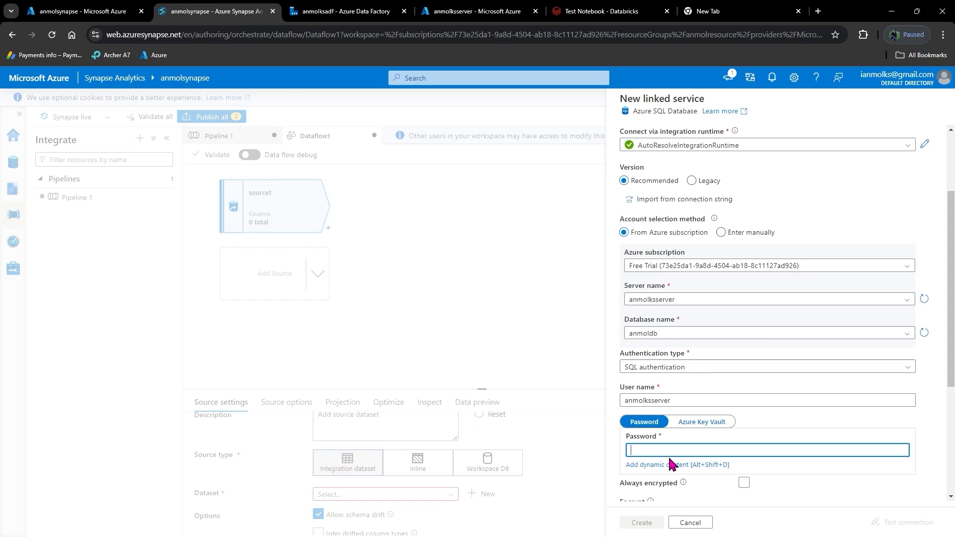
pyautogui.write('••')
pyautogui.click(904, 522)
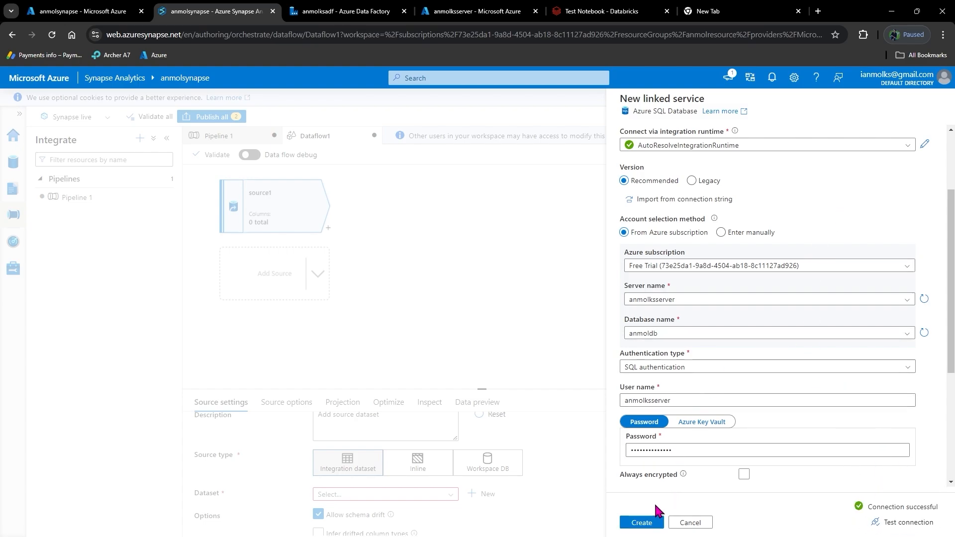
pyautogui.click(644, 520)
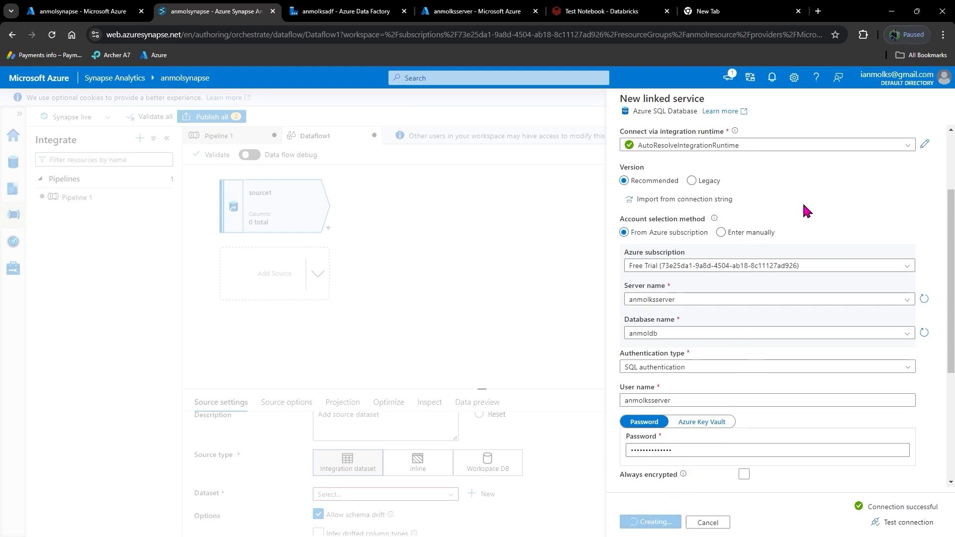
# Step: Select the dbo.total_sales_by_region table for the dataset and confirm its properties
pyautogui.moveTo(714, 218)
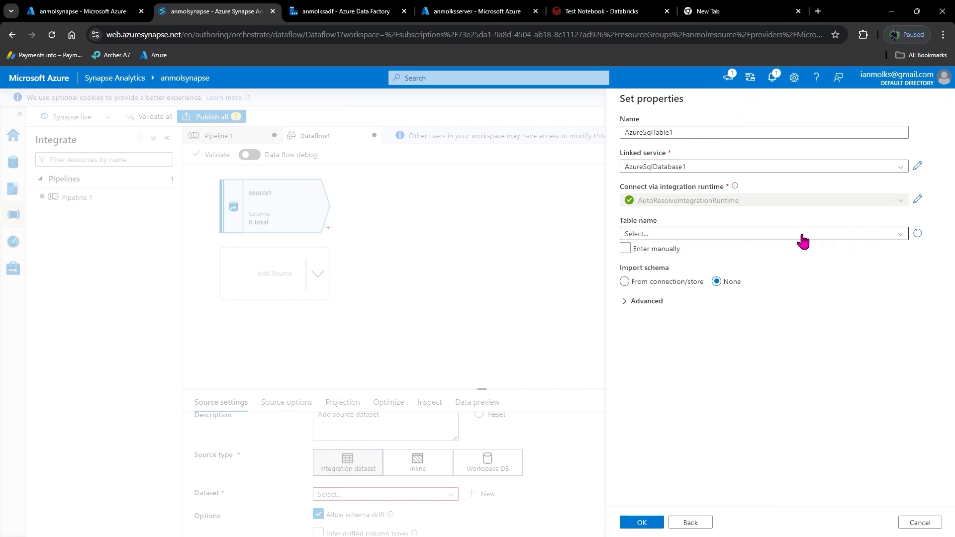
pyautogui.click(859, 237)
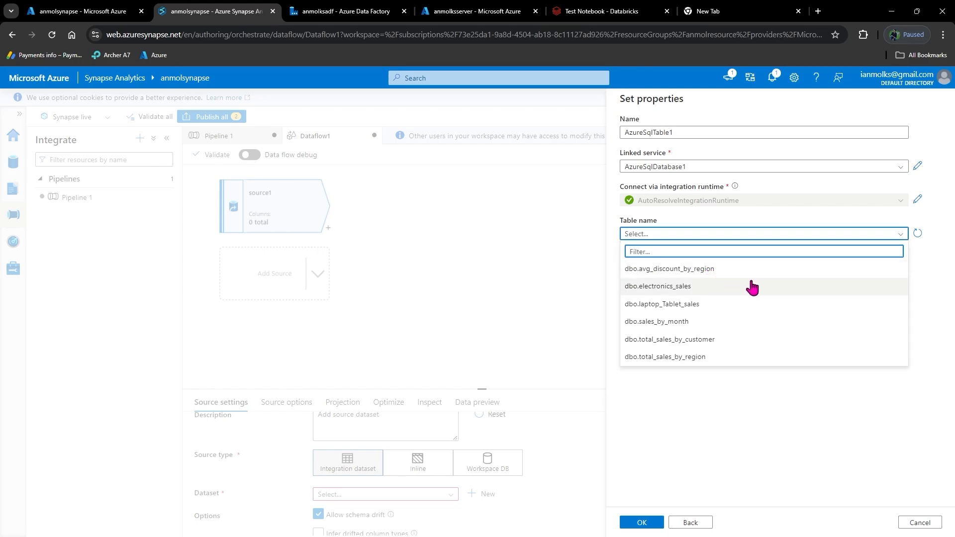
pyautogui.click(710, 362)
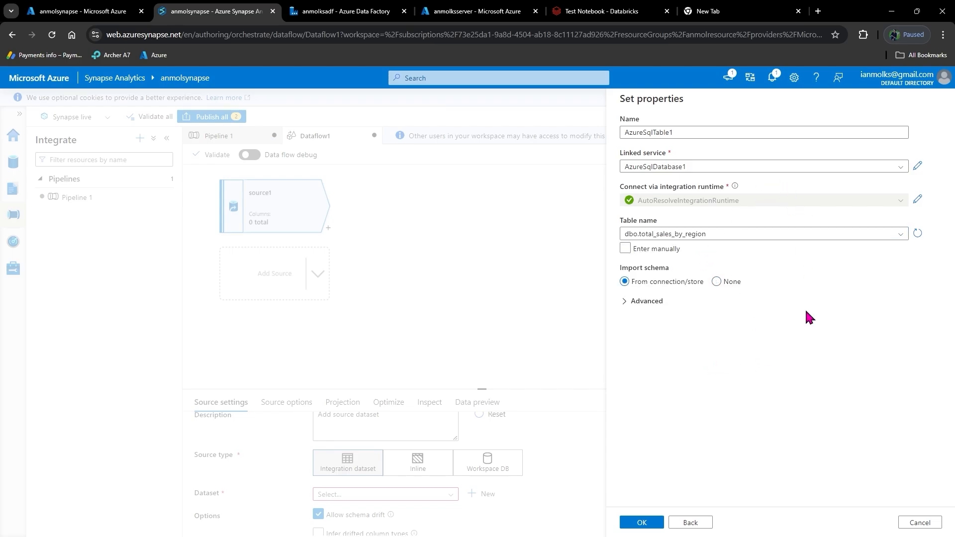
pyautogui.click(633, 522)
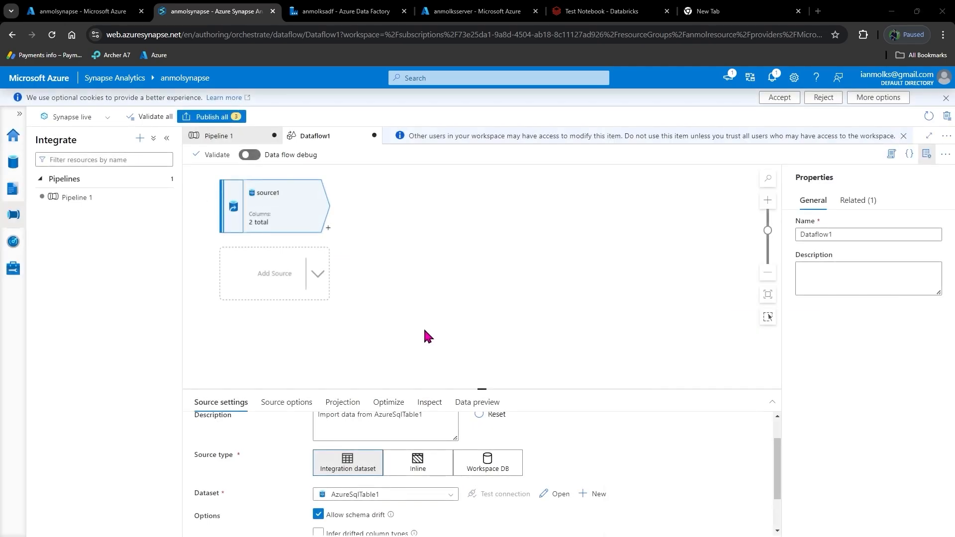
# Step: Rename the source's output stream to SalesByRegion
pyautogui.scroll(1, 591, 448)
pyautogui.doubleClick(341, 428)
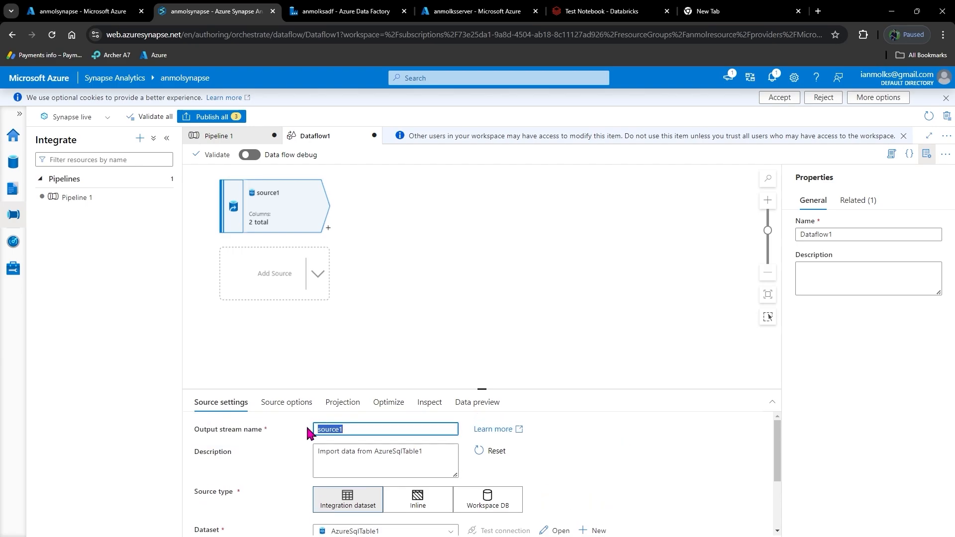
pyautogui.write('SalesByRegion')
pyautogui.click(630, 478)
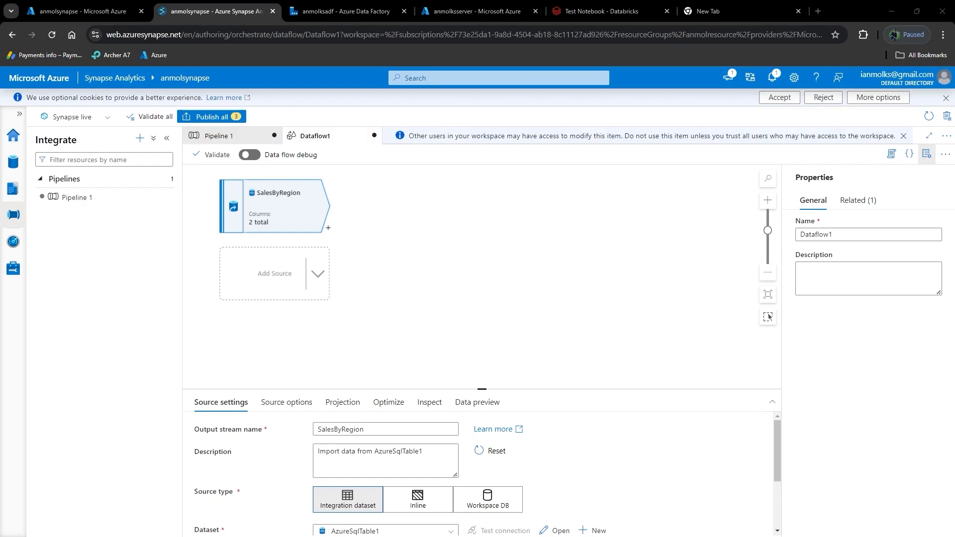
# Step: Add a second source to the data flow and start a new Azure SQL Database integration dataset for it
pyautogui.click(273, 277)
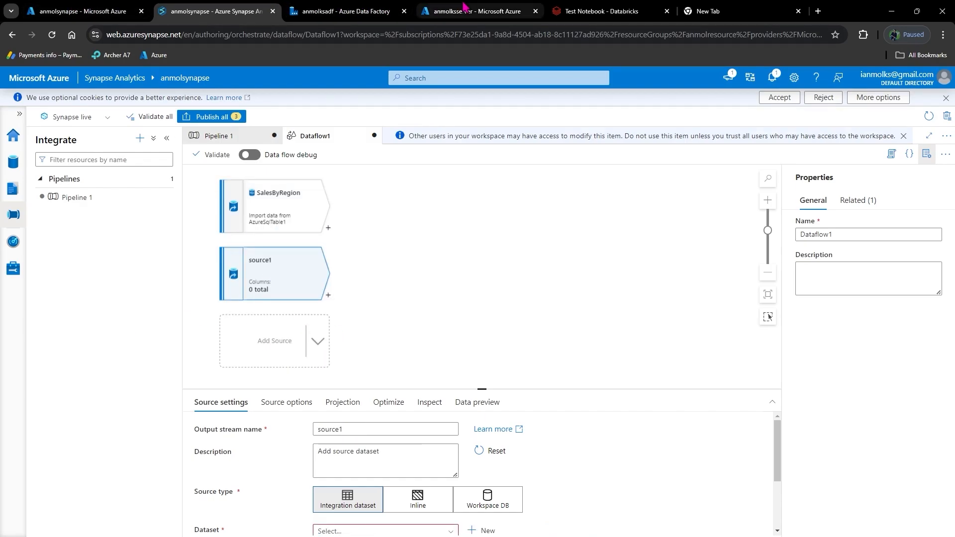
pyautogui.click(447, 11)
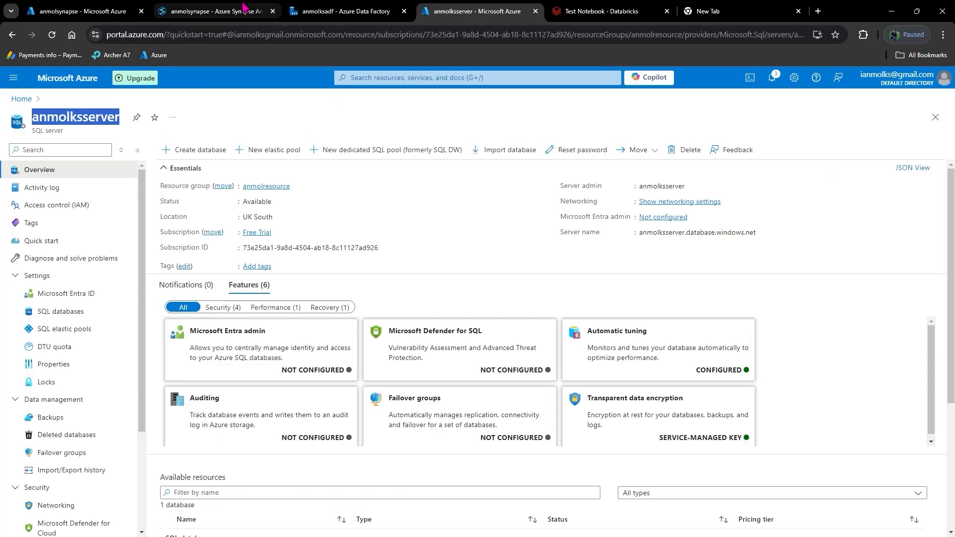
pyautogui.click(214, 11)
pyautogui.scroll(-1, 489, 478)
pyautogui.click(487, 494)
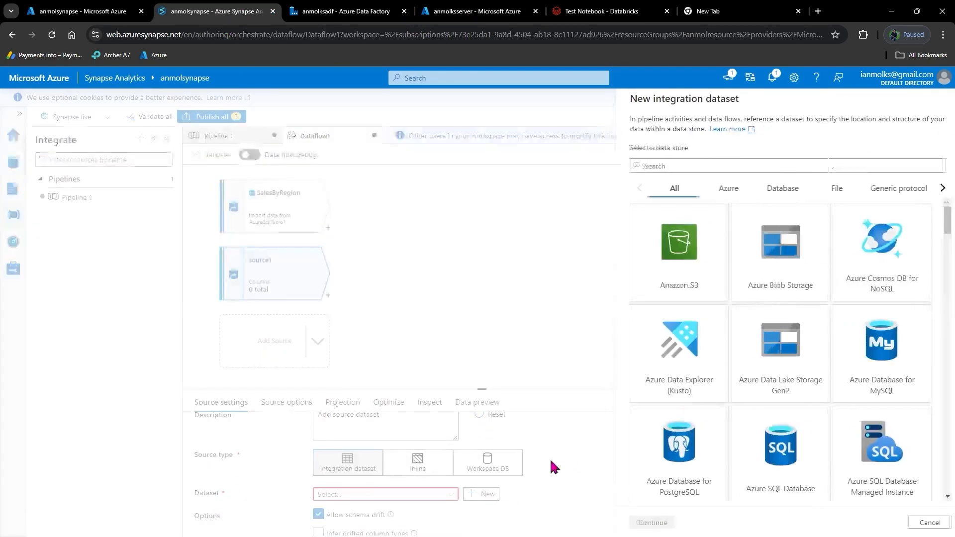
pyautogui.scroll(-2, 796, 358)
pyautogui.click(780, 356)
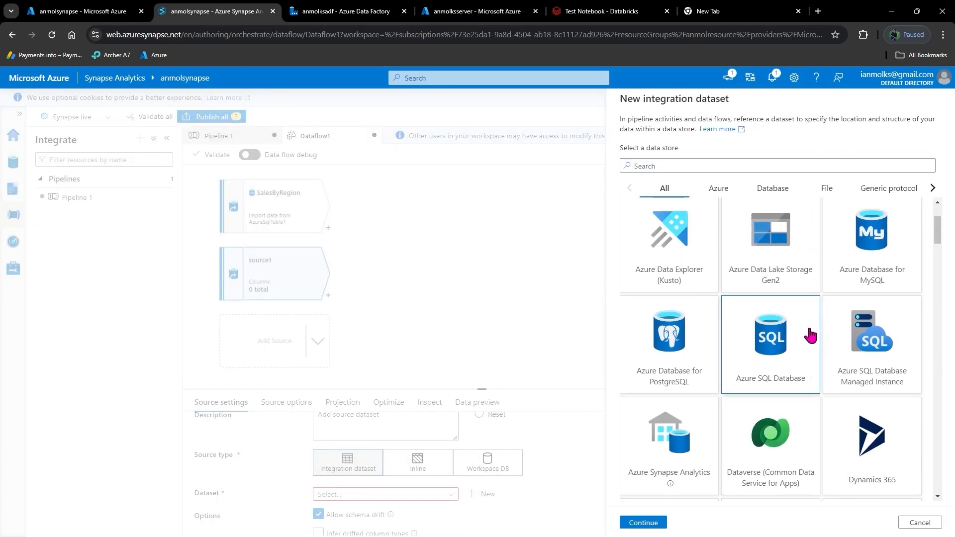
pyautogui.click(643, 522)
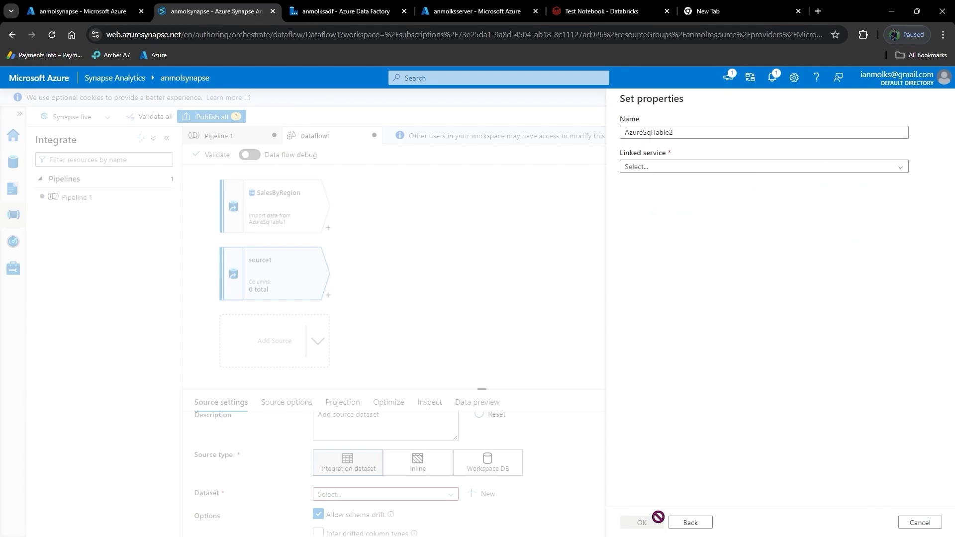
# Step: Link the new dataset to AzureSqlDatabase1, choose the dbo.electronics_sales table and confirm
pyautogui.click(902, 168)
pyautogui.click(686, 222)
pyautogui.click(695, 235)
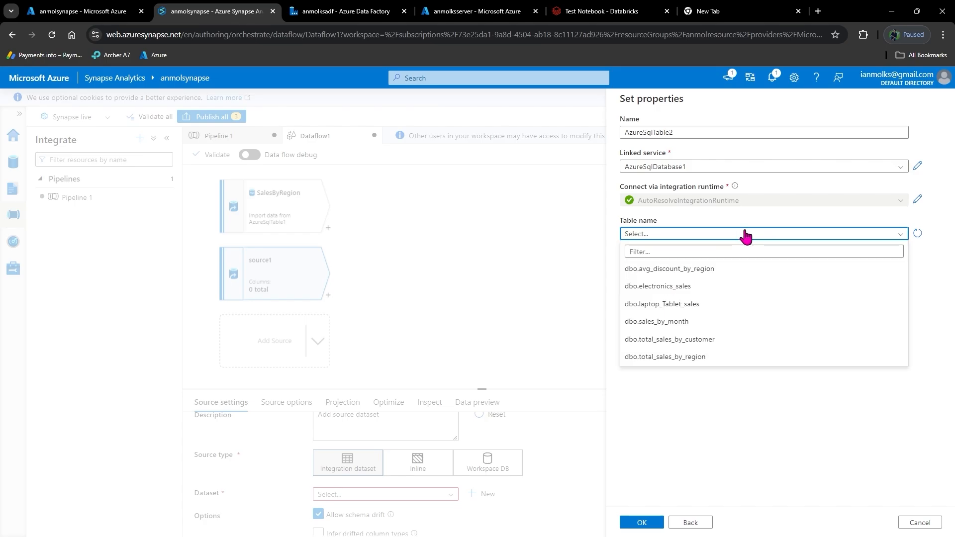
pyautogui.click(736, 286)
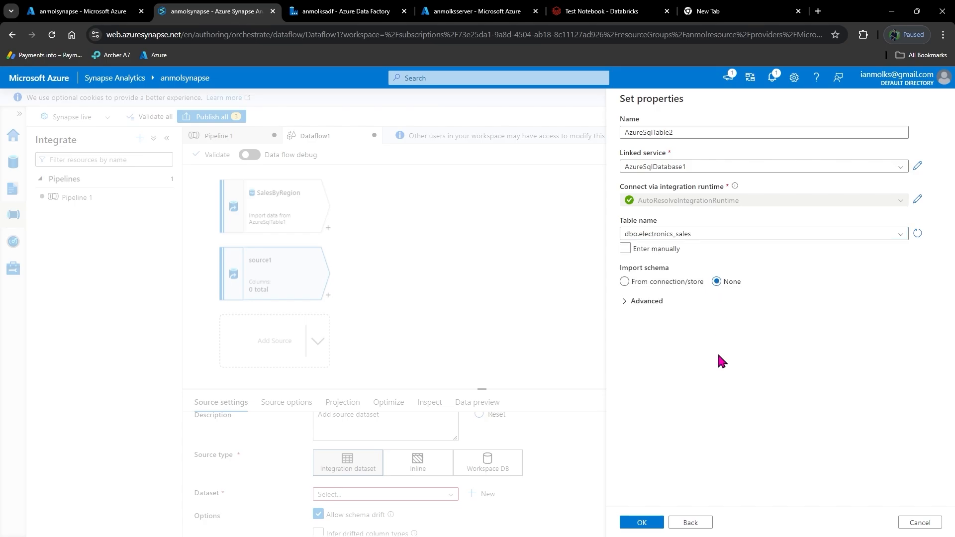
pyautogui.click(641, 524)
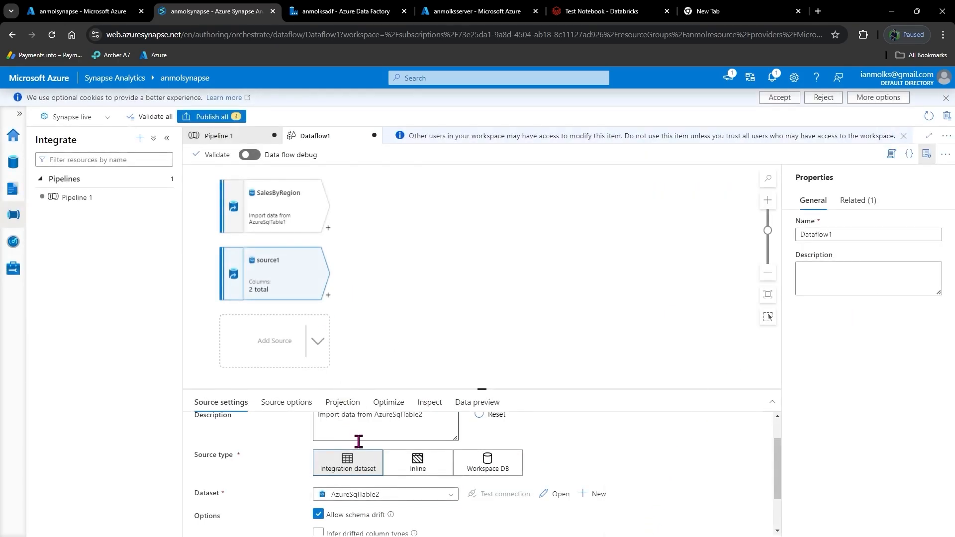
# Step: Rename the second source's output stream to ElectronicSales
pyautogui.scroll(1, 673, 447)
pyautogui.moveTo(367, 431); pyautogui.dragTo(302, 436)
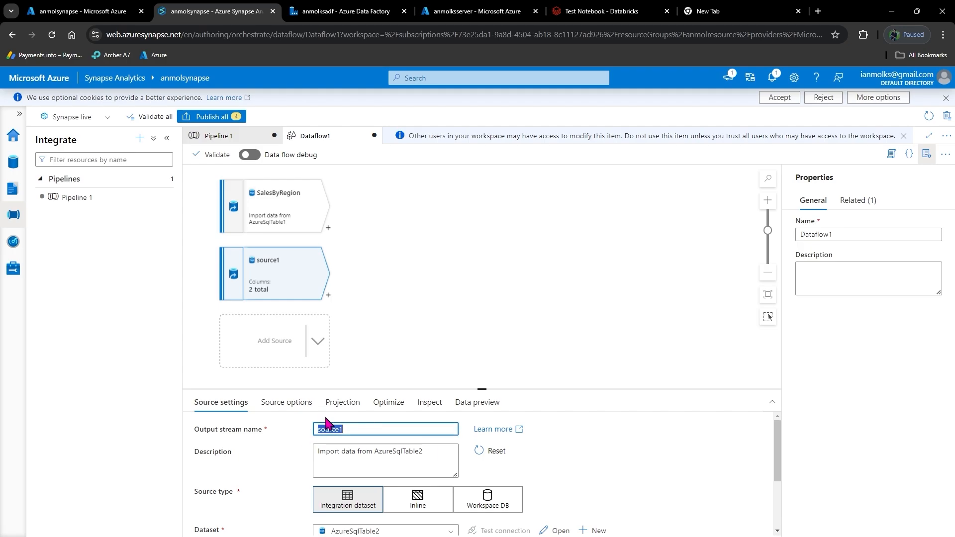
pyautogui.write('ElectronicSales')
pyautogui.click(612, 441)
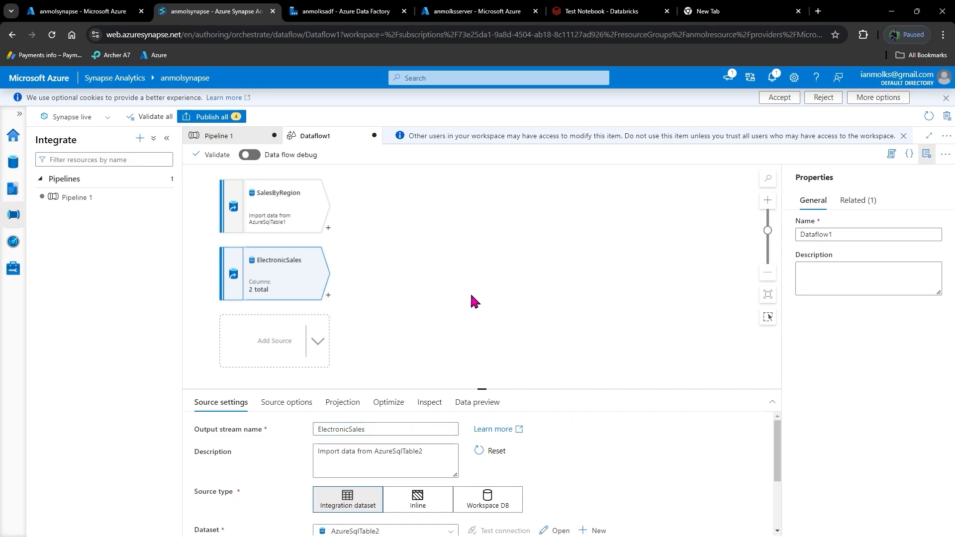
# Step: Add a third source to the data flow and start a new Azure SQL Database integration dataset for it
pyautogui.click(275, 341)
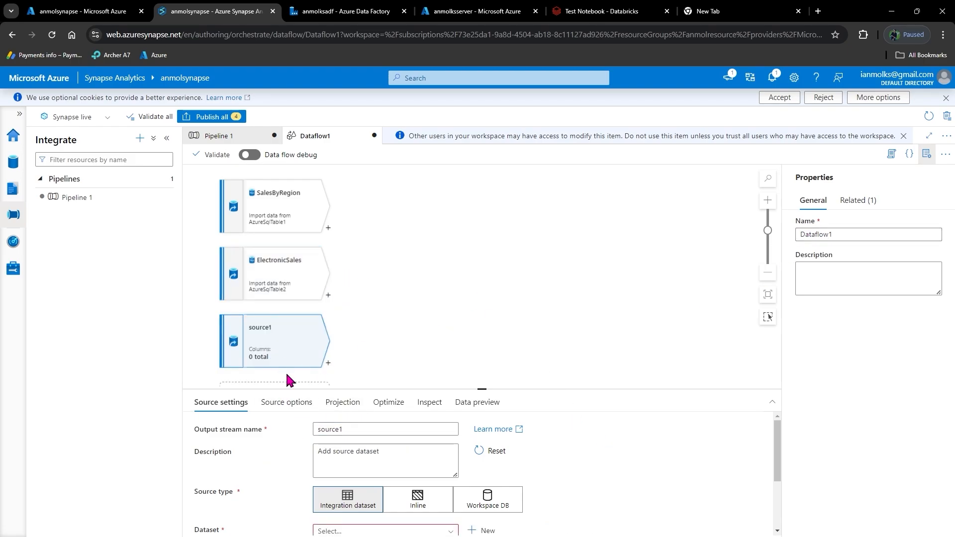
pyautogui.scroll(-1, 536, 461)
pyautogui.click(484, 494)
pyautogui.scroll(-2, 827, 379)
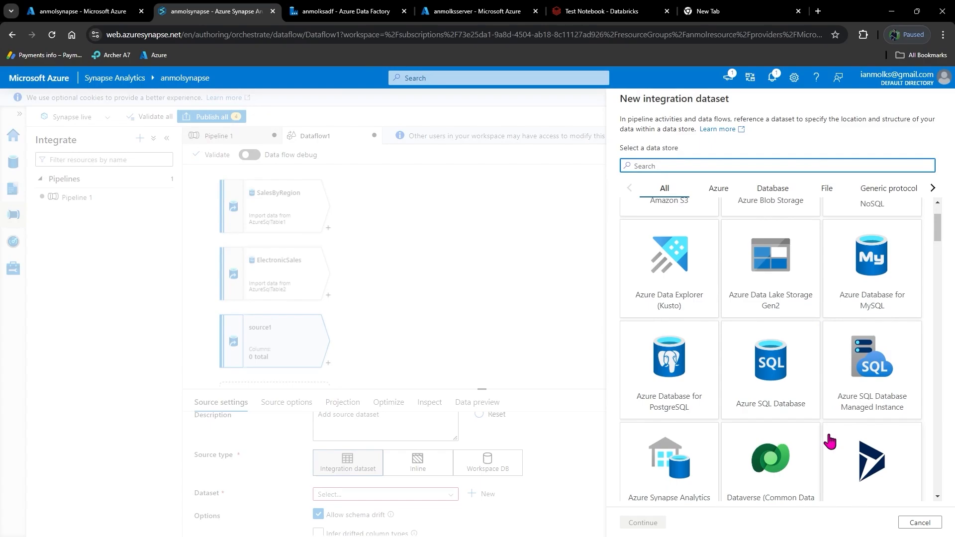
pyautogui.click(771, 348)
pyautogui.click(643, 522)
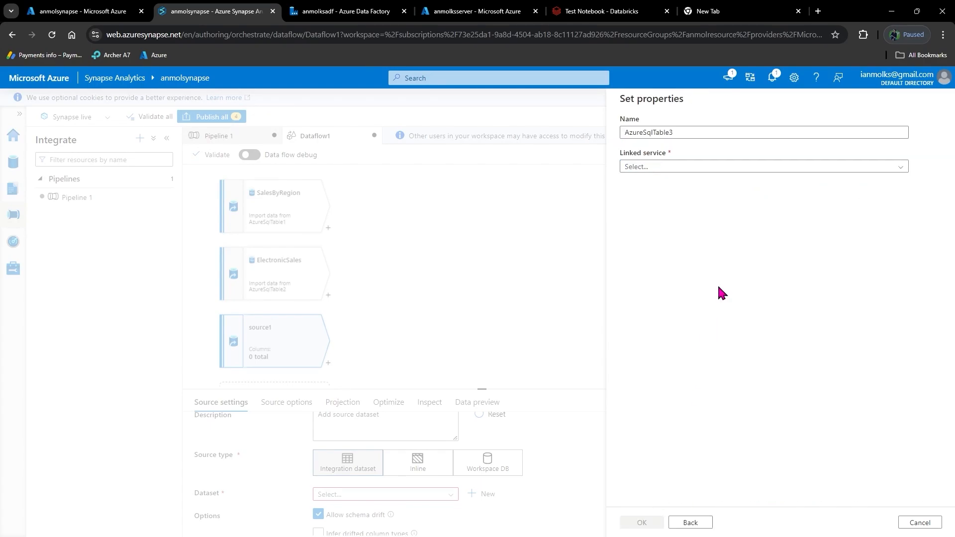
# Step: Link the new dataset to AzureSqlDatabase1, choose the dbo.avg_discount_by_region table and confirm
pyautogui.click(757, 171)
pyautogui.click(688, 219)
pyautogui.click(852, 237)
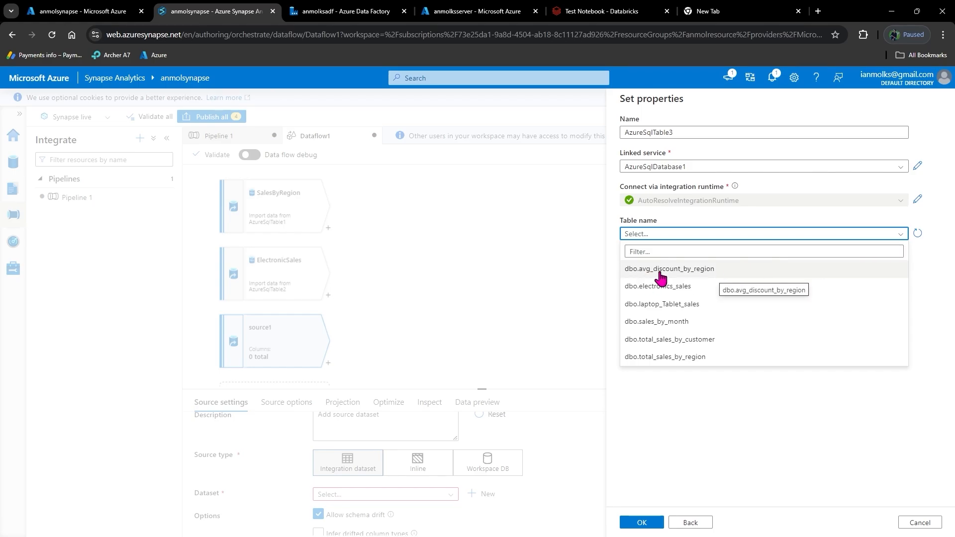
pyautogui.click(693, 273)
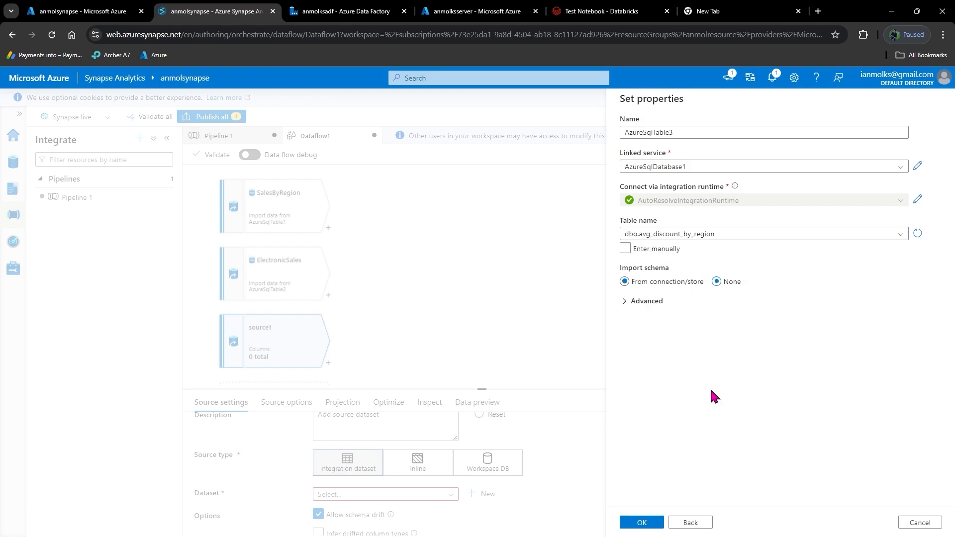
pyautogui.click(649, 520)
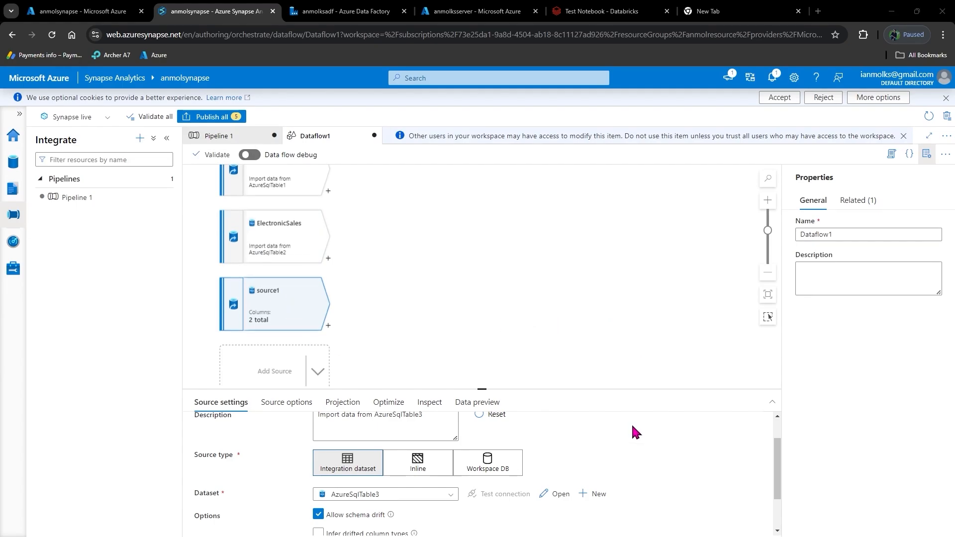
# Step: Add a fourth source to the data flow and start a new Azure SQL Database integration dataset for it
pyautogui.click(259, 370)
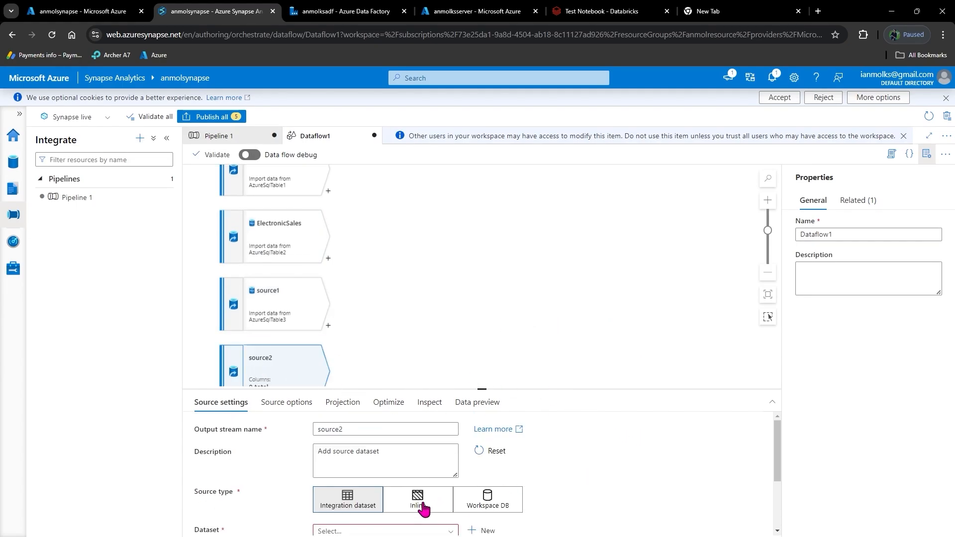
pyautogui.scroll(-1, 423, 507)
pyautogui.click(482, 475)
pyautogui.scroll(-2, 746, 383)
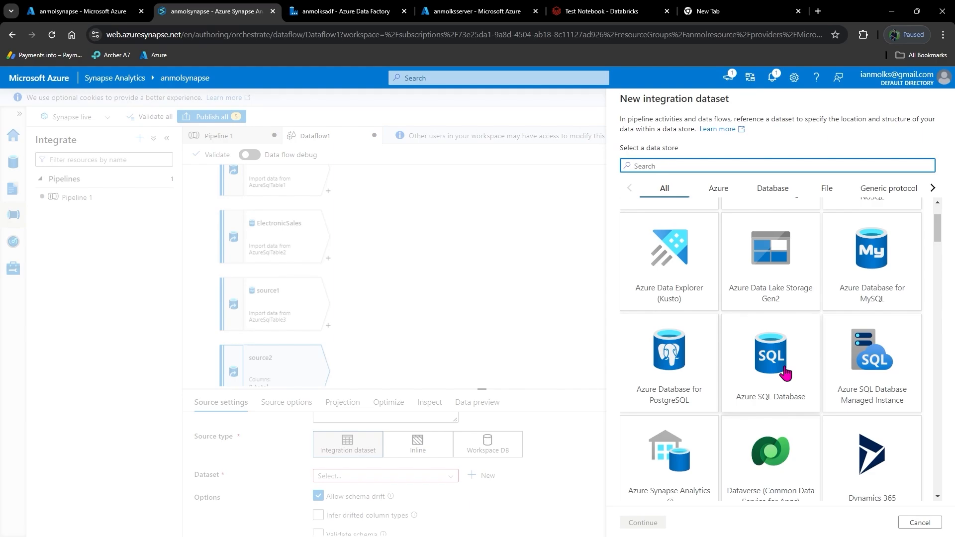
pyautogui.click(785, 373)
pyautogui.click(651, 522)
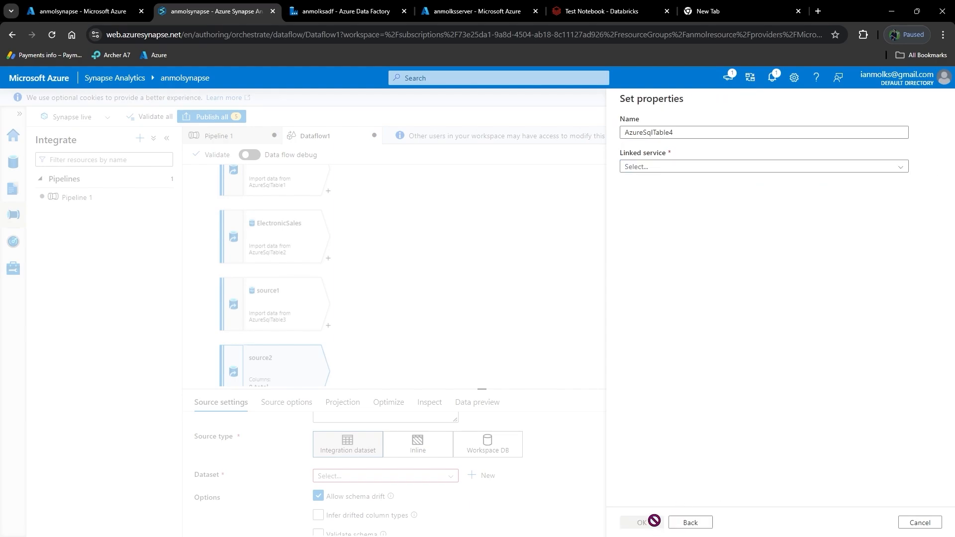
# Step: Link the new dataset to AzureSqlDatabase1, choose the dbo.laptop_Tablet_sales table and confirm
pyautogui.click(764, 168)
pyautogui.click(745, 217)
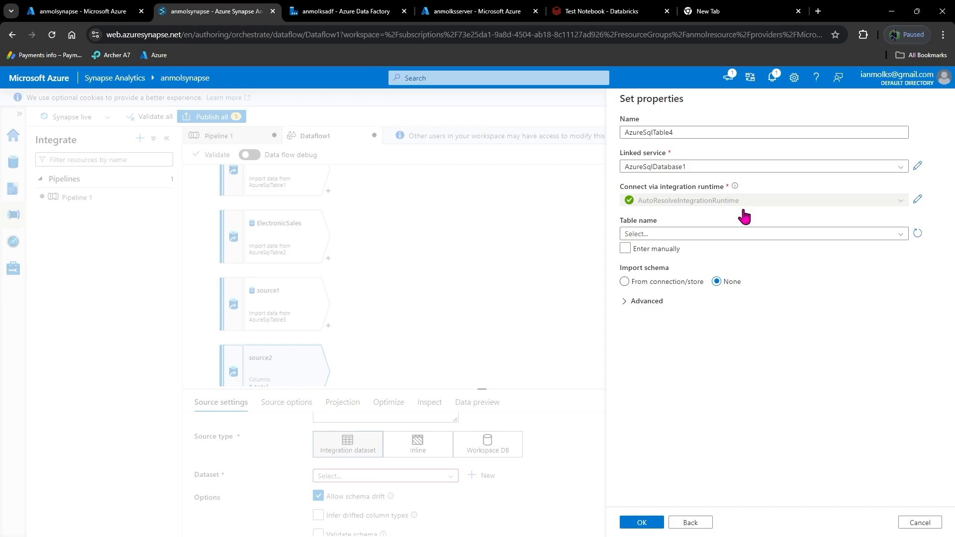
pyautogui.click(721, 232)
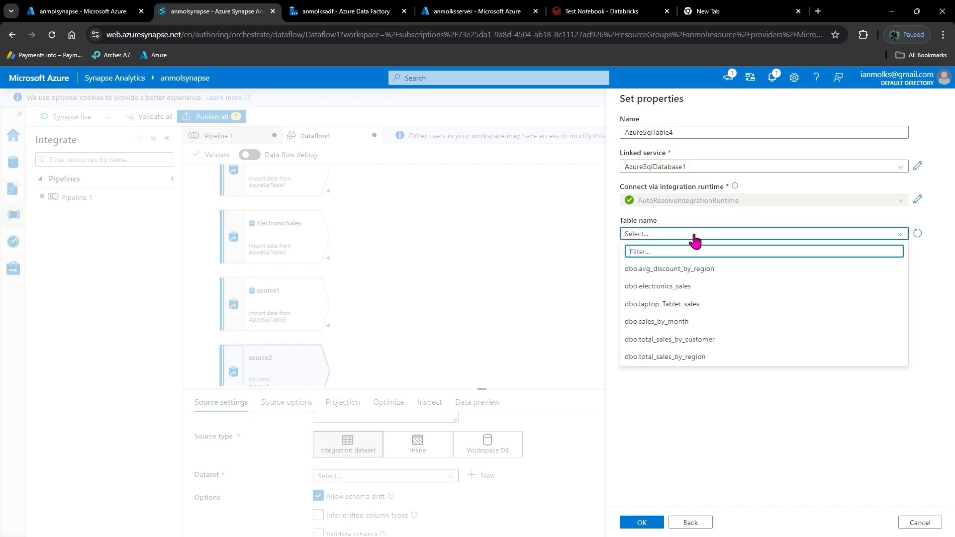
pyautogui.click(733, 311)
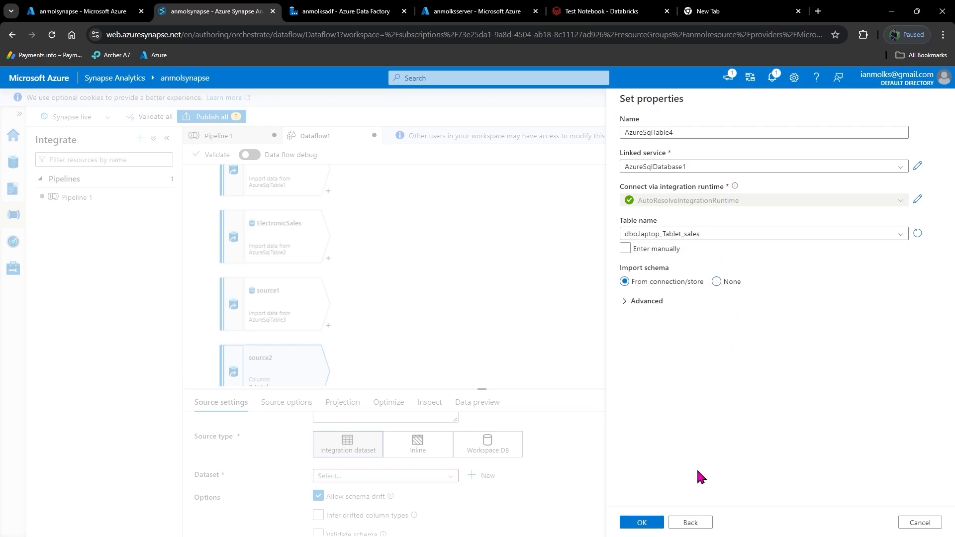
pyautogui.click(643, 522)
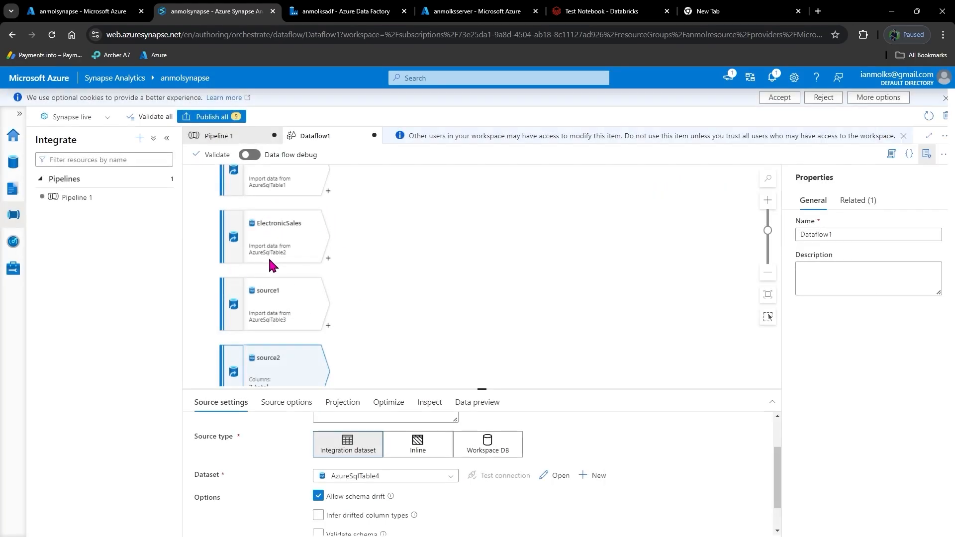
# Step: Add a fifth source to the data flow and start a new Azure SQL Database integration dataset for it
pyautogui.scroll(-2, 510, 300)
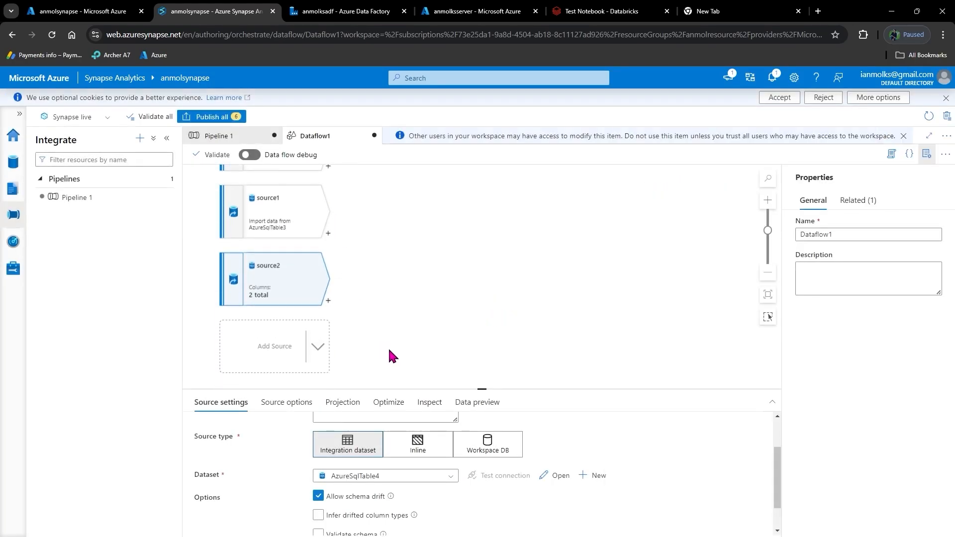
pyautogui.click(276, 342)
pyautogui.scroll(-2, 580, 454)
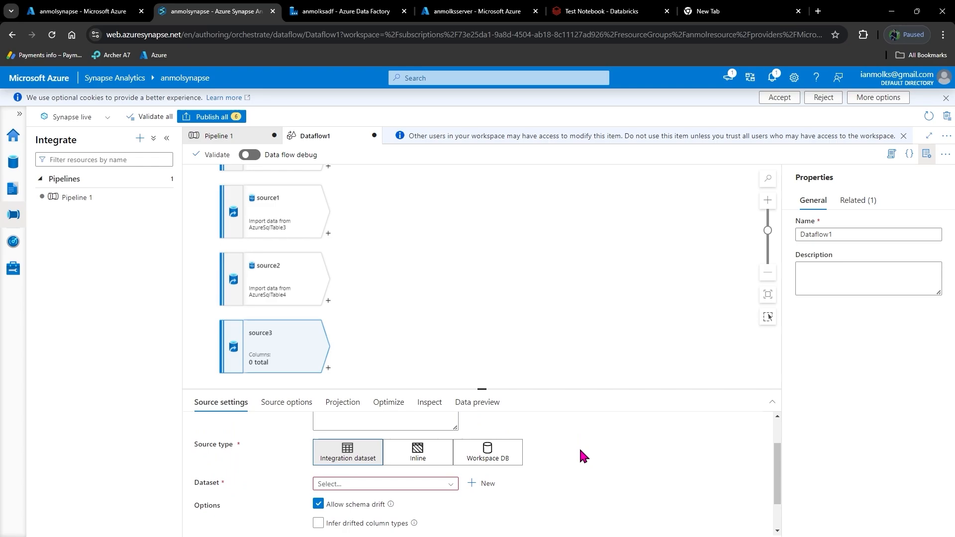
pyautogui.click(484, 457)
pyautogui.scroll(-2, 787, 412)
pyautogui.click(788, 410)
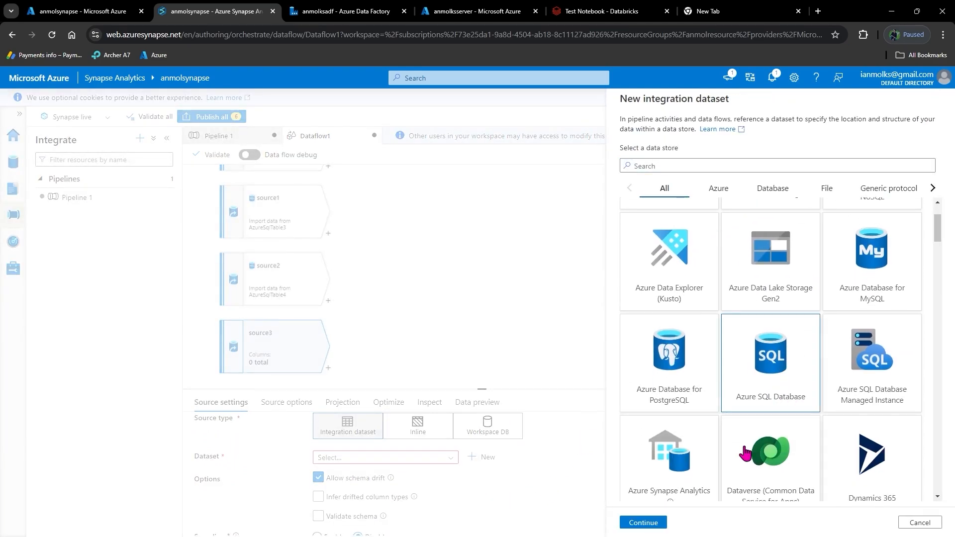
pyautogui.click(653, 523)
# Step: Link the new dataset to AzureSqlDatabase1, choose the dbo.sales_by_month table and confirm
pyautogui.click(692, 167)
pyautogui.click(679, 216)
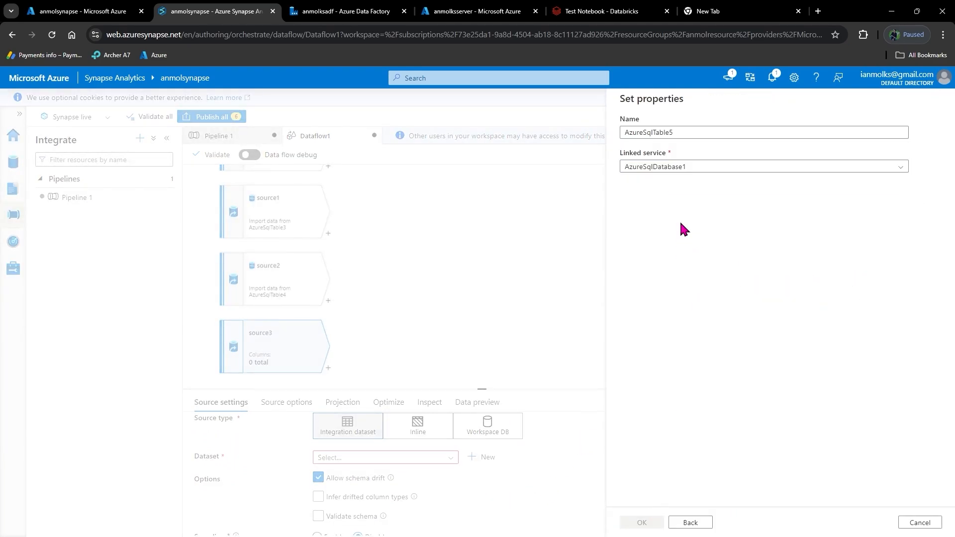
pyautogui.click(679, 237)
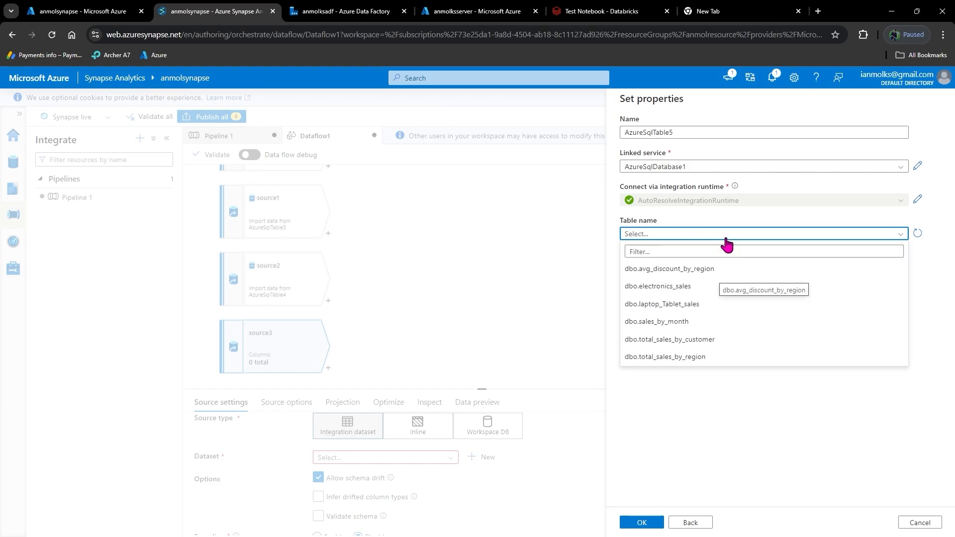
pyautogui.click(706, 323)
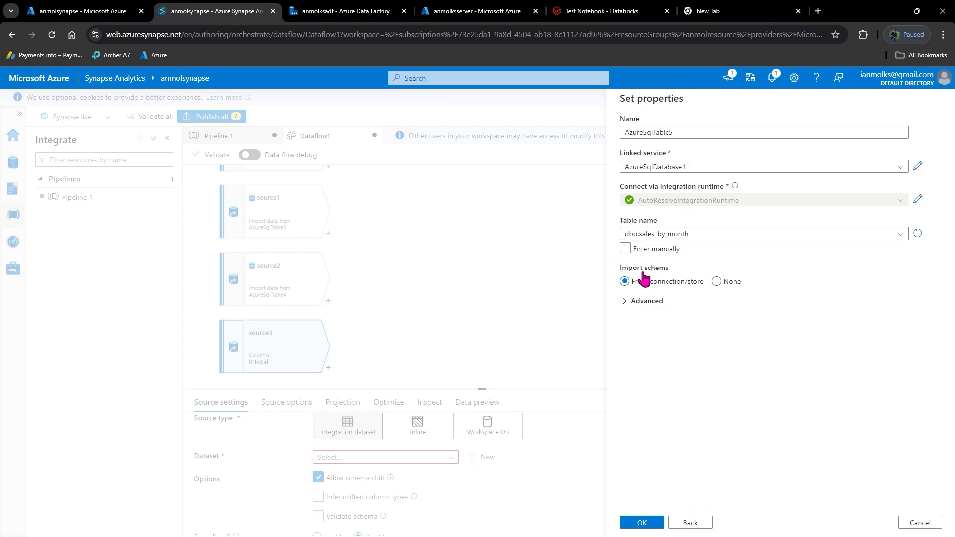
pyautogui.click(651, 522)
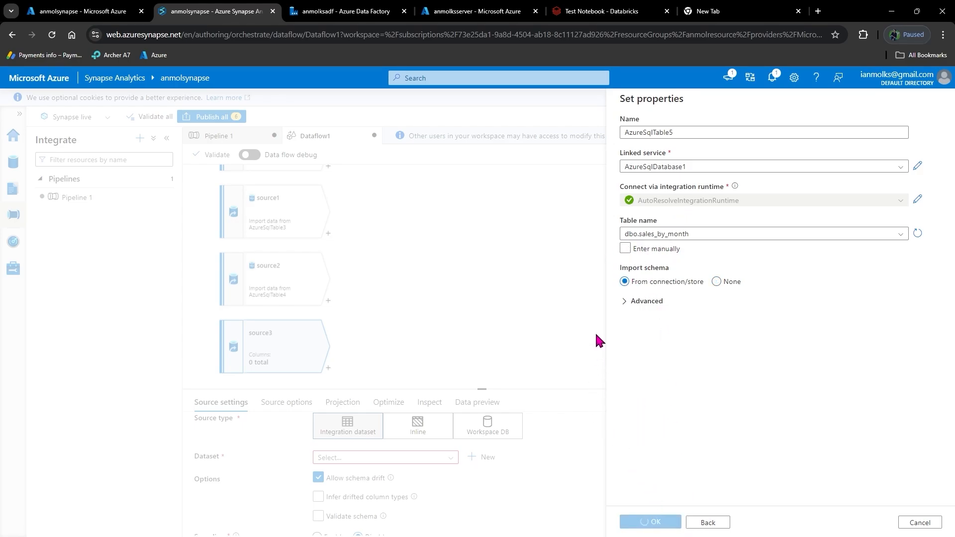
# Step: Rename the fifth source's output stream to SalesByMonth
pyautogui.scroll(3, 473, 254)
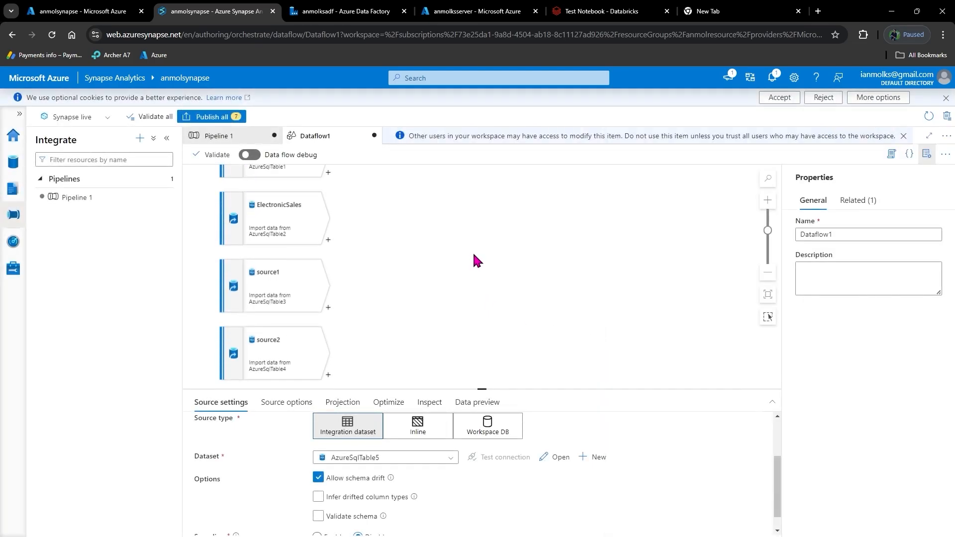
pyautogui.scroll(-3, 472, 252)
pyautogui.scroll(3, 480, 326)
pyautogui.scroll(-3, 470, 301)
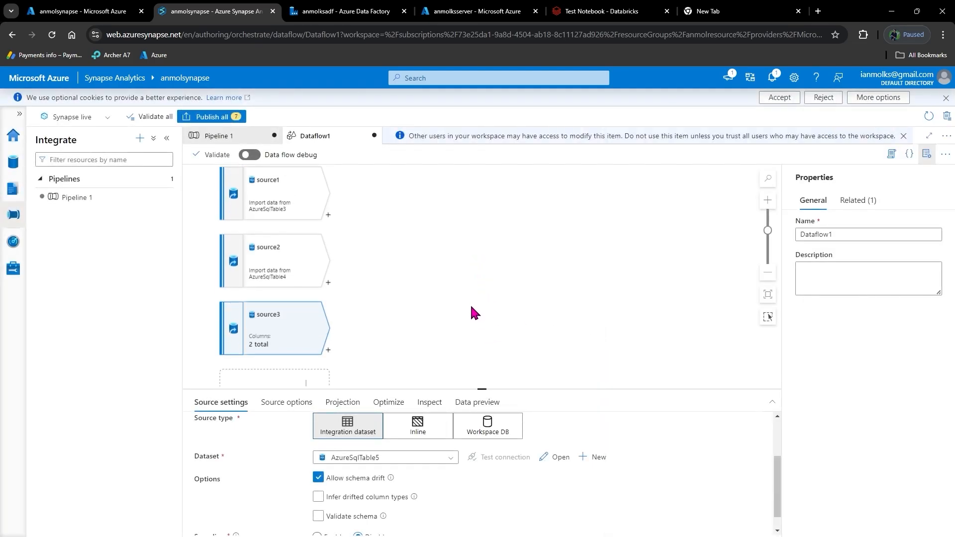
pyautogui.scroll(-2, 470, 306)
pyautogui.click(257, 203)
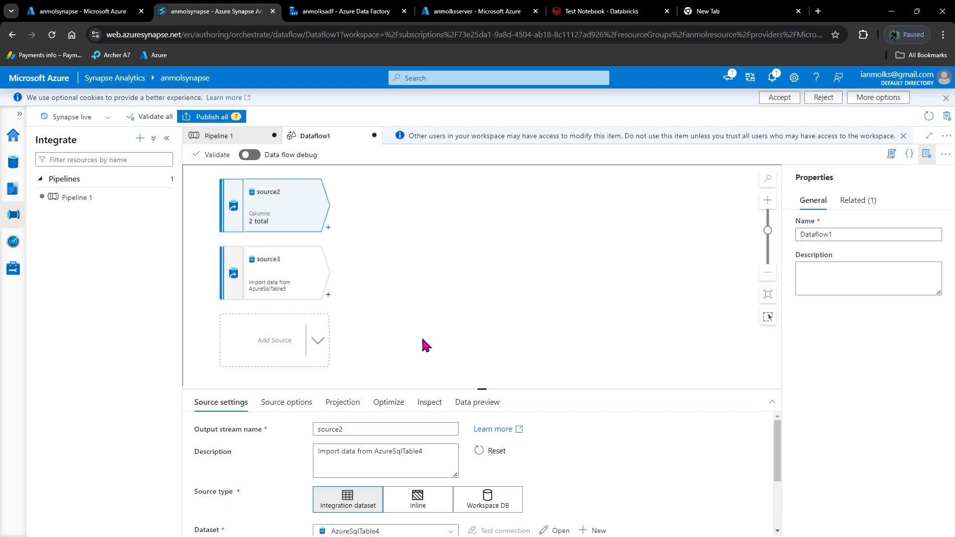
pyautogui.click(260, 282)
pyautogui.moveTo(372, 428); pyautogui.dragTo(302, 430)
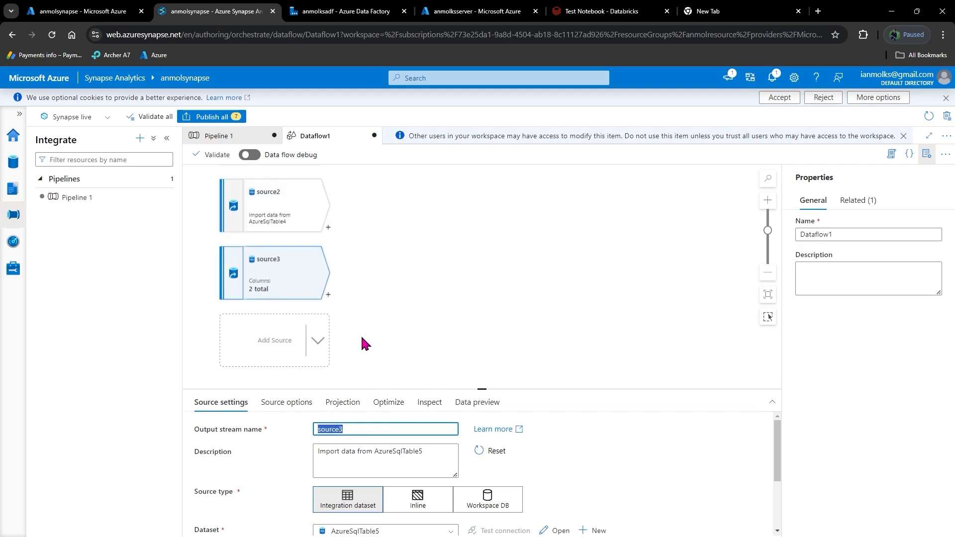
pyautogui.write('SalesByMonth')
pyautogui.click(272, 208)
# Step: Check source1's dataset table, then rename that source's output stream to AvgDiscountByRegion
pyautogui.scroll(3, 458, 227)
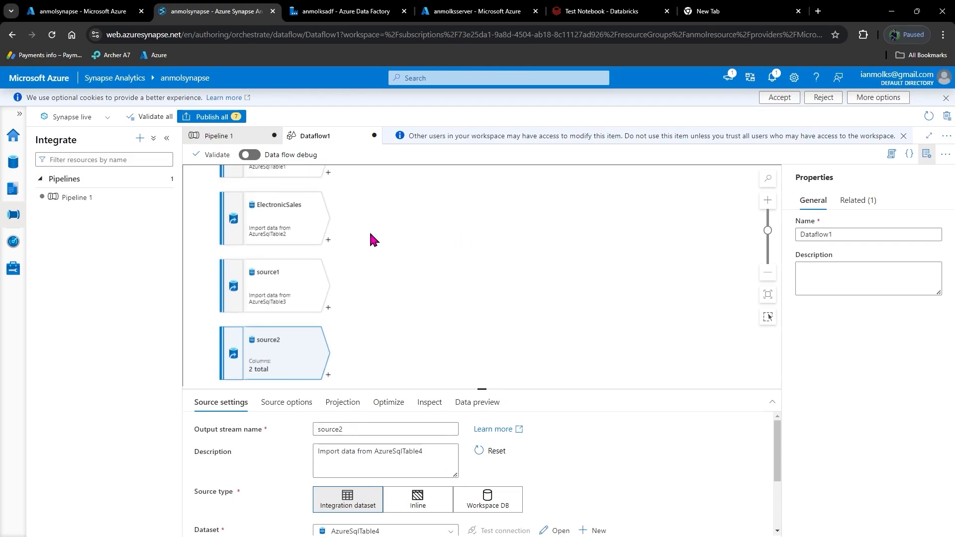
pyautogui.click(288, 291)
pyautogui.scroll(-1, 354, 297)
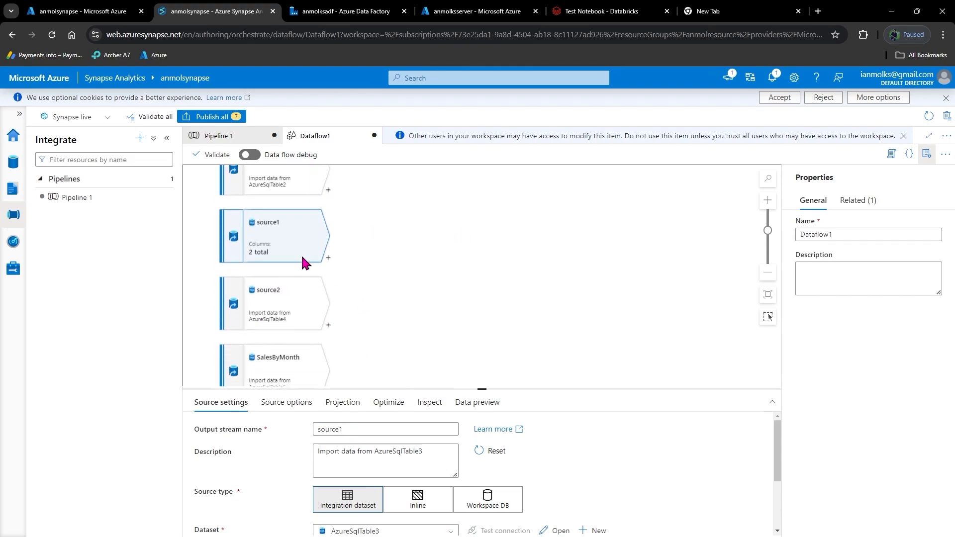
pyautogui.scroll(-3, 567, 470)
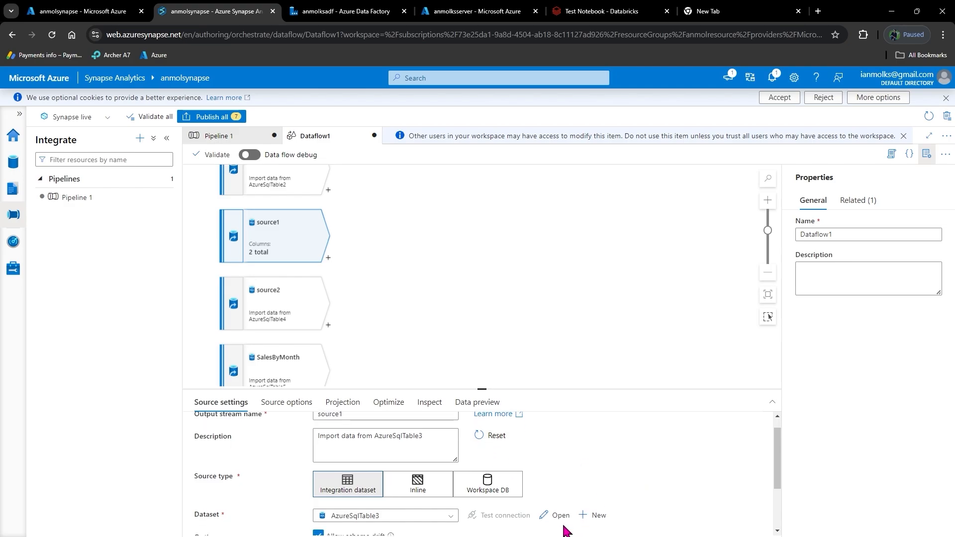
pyautogui.click(557, 512)
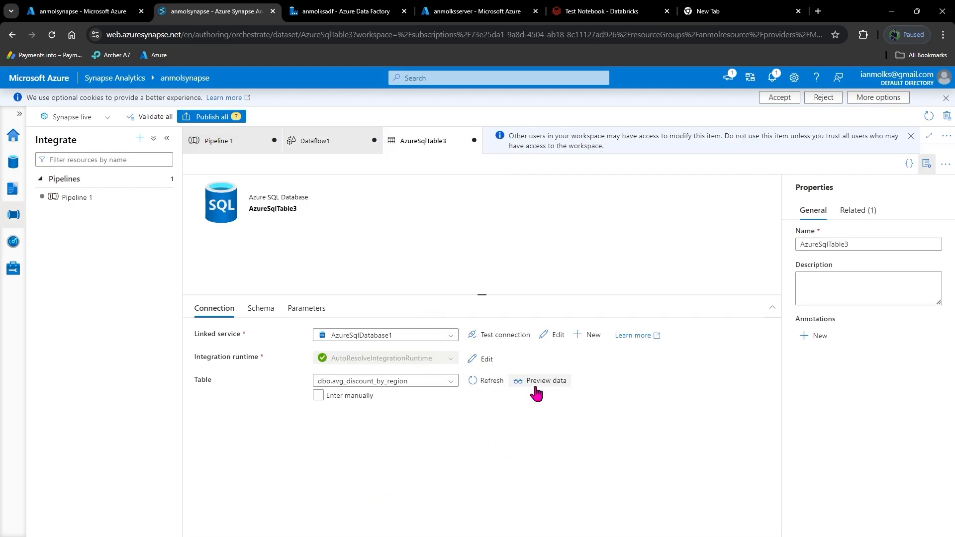
pyautogui.click(323, 141)
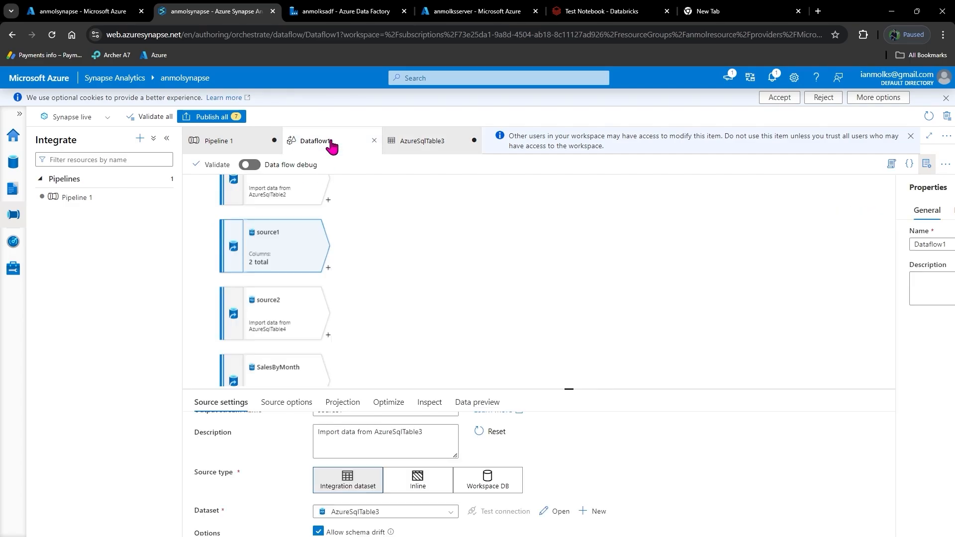
pyautogui.scroll(2, 622, 439)
pyautogui.doubleClick(346, 427)
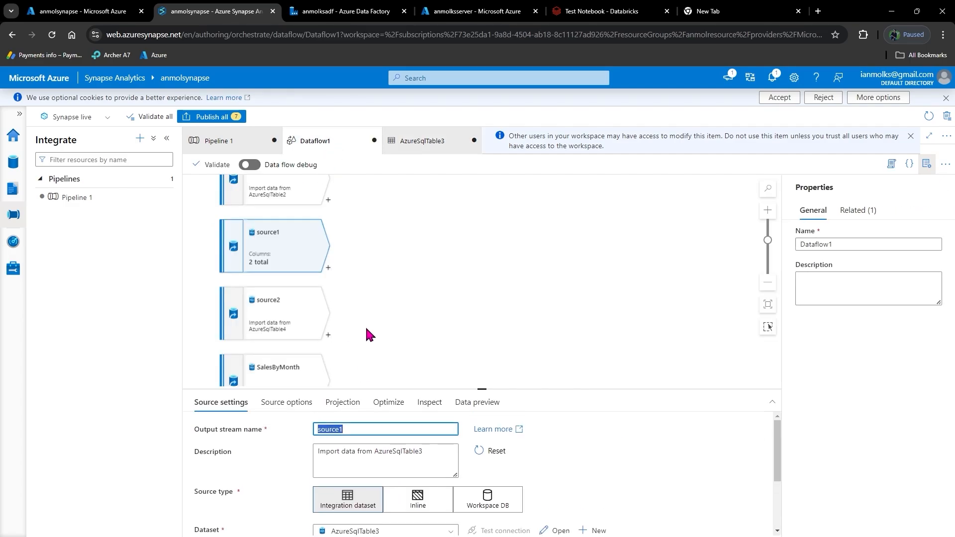
pyautogui.write('AvgDiscountByRegion')
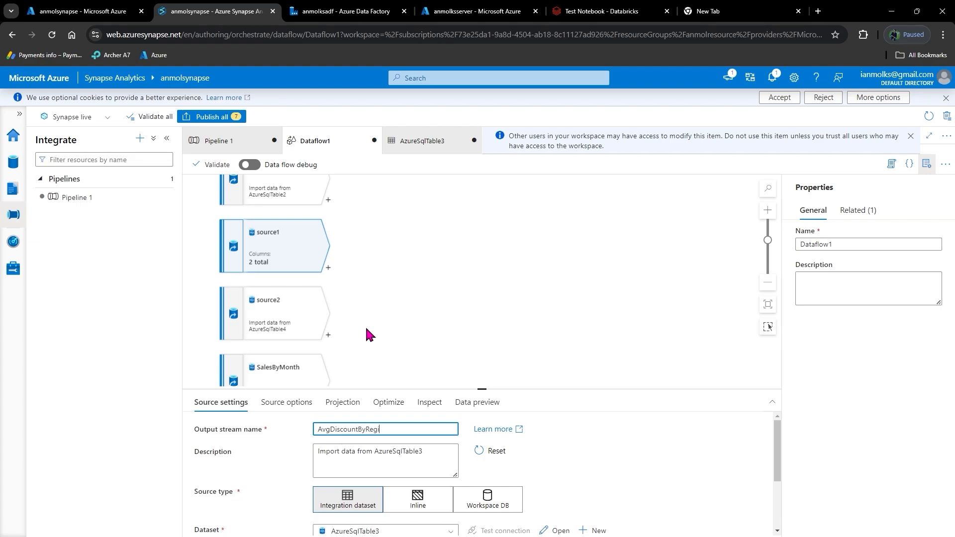
pyautogui.click(547, 407)
# Step: Check source2's dataset table, then rename that source's output stream to LaptopTabletSales
pyautogui.click(276, 320)
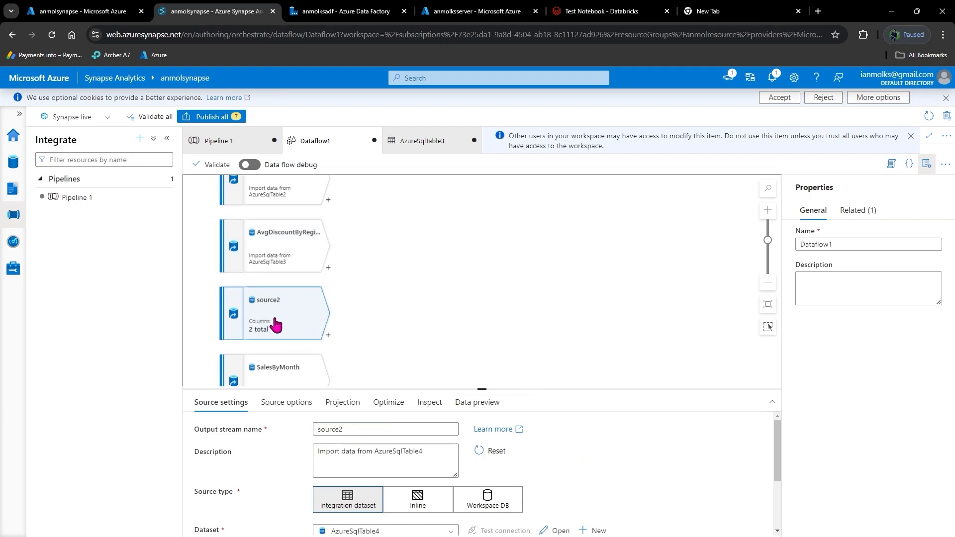
pyautogui.scroll(-1, 597, 479)
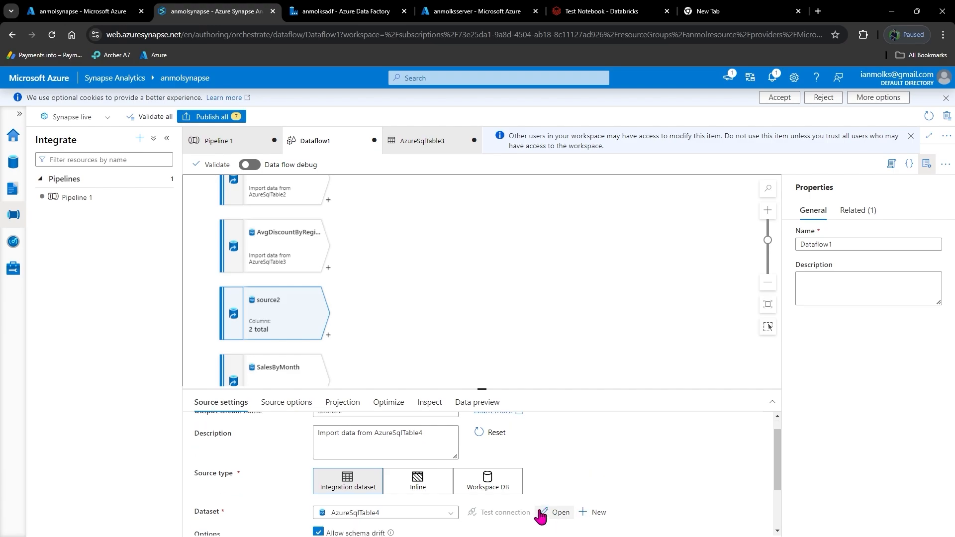
pyautogui.click(561, 512)
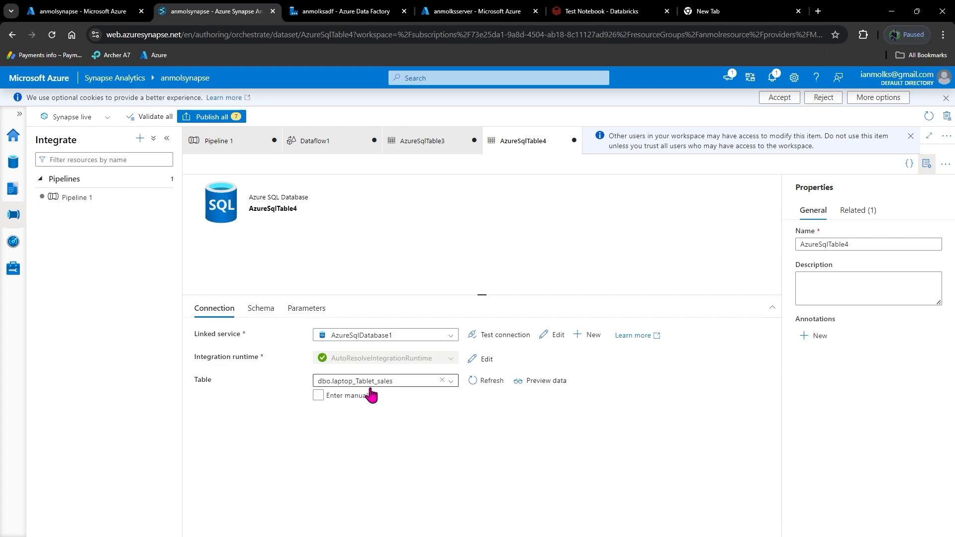
pyautogui.click(318, 140)
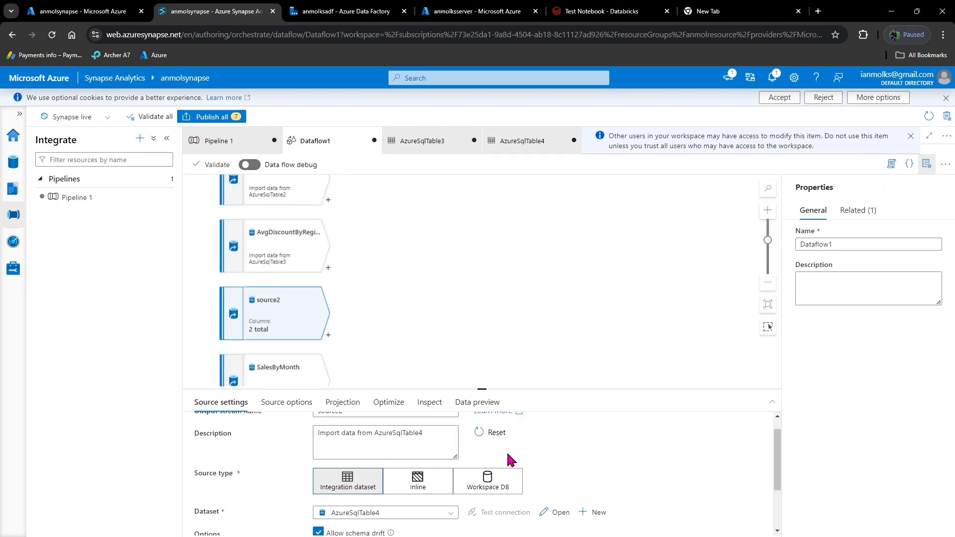
pyautogui.scroll(1, 453, 423)
pyautogui.moveTo(362, 426); pyautogui.dragTo(283, 439)
pyautogui.write('Lap')
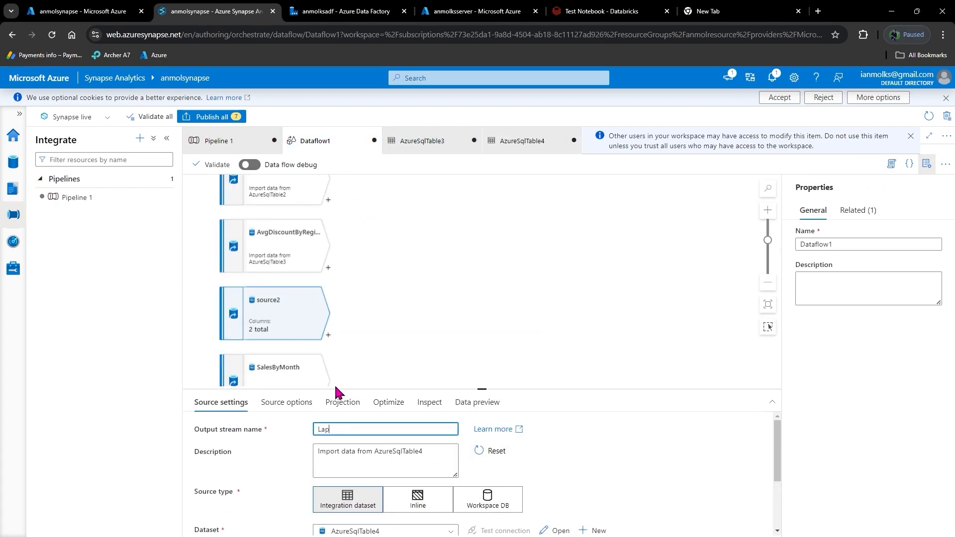
pyautogui.write('topTabletSales')
pyautogui.click(600, 452)
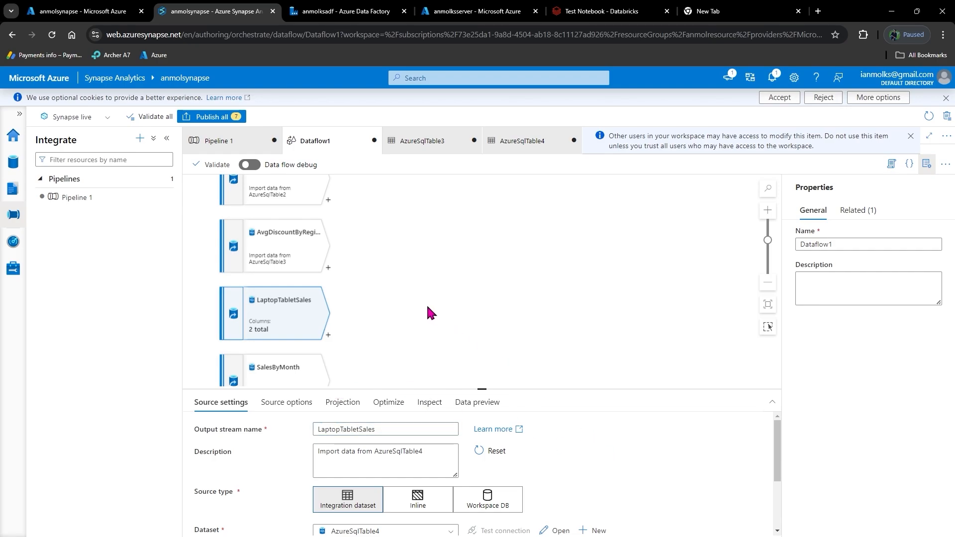
# Step: Add a Join after the SalesByRegion source with AvgDiscountByRegion as the right stream
pyautogui.scroll(3, 412, 285)
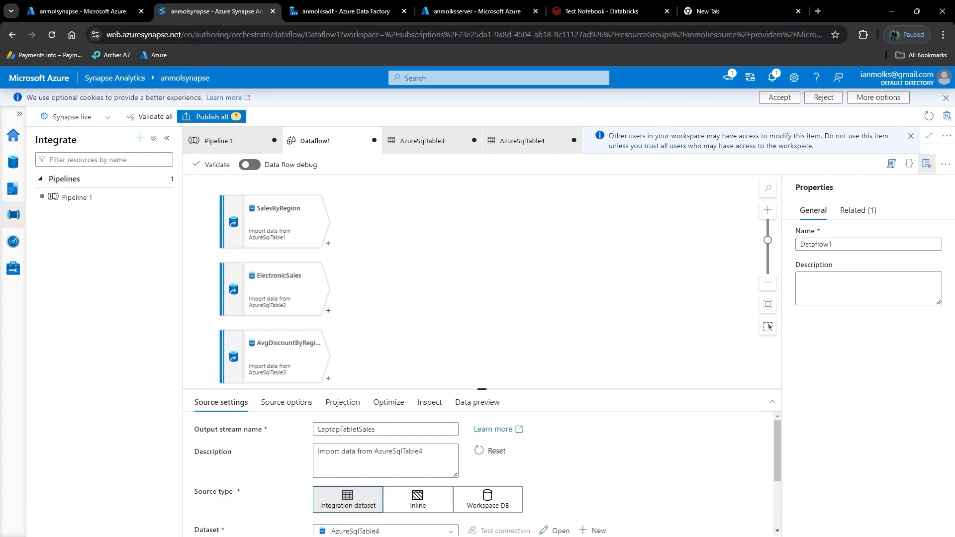
pyautogui.click(284, 226)
pyautogui.scroll(-2, 380, 275)
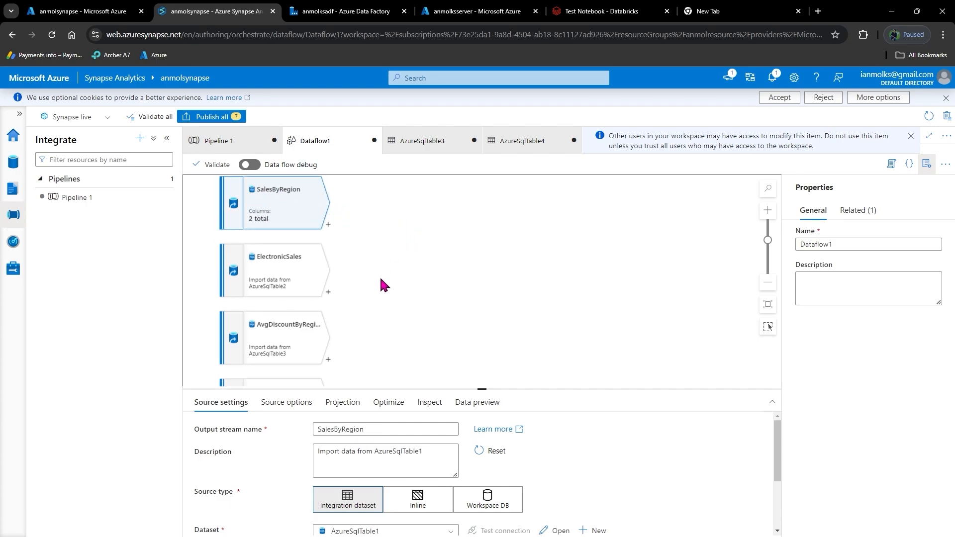
pyautogui.scroll(2, 313, 327)
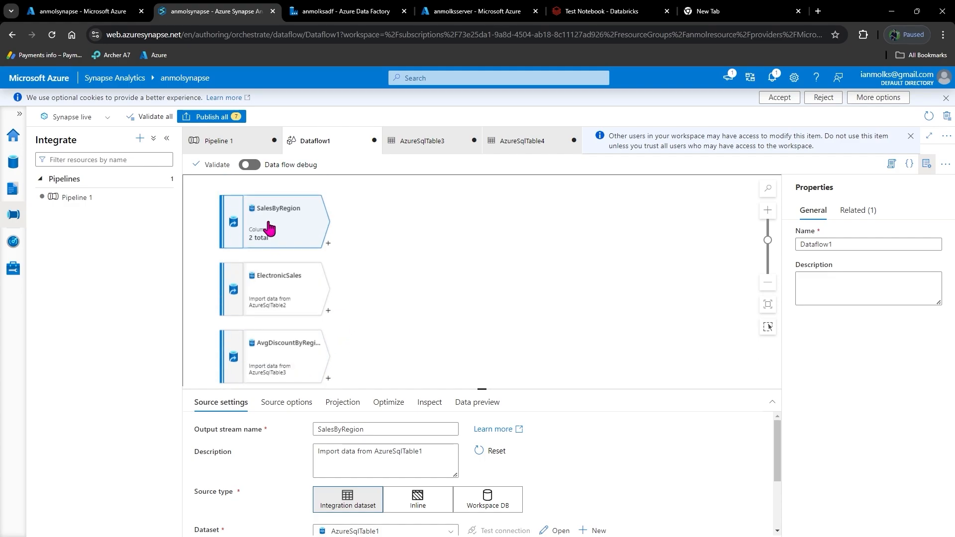
pyautogui.click(329, 243)
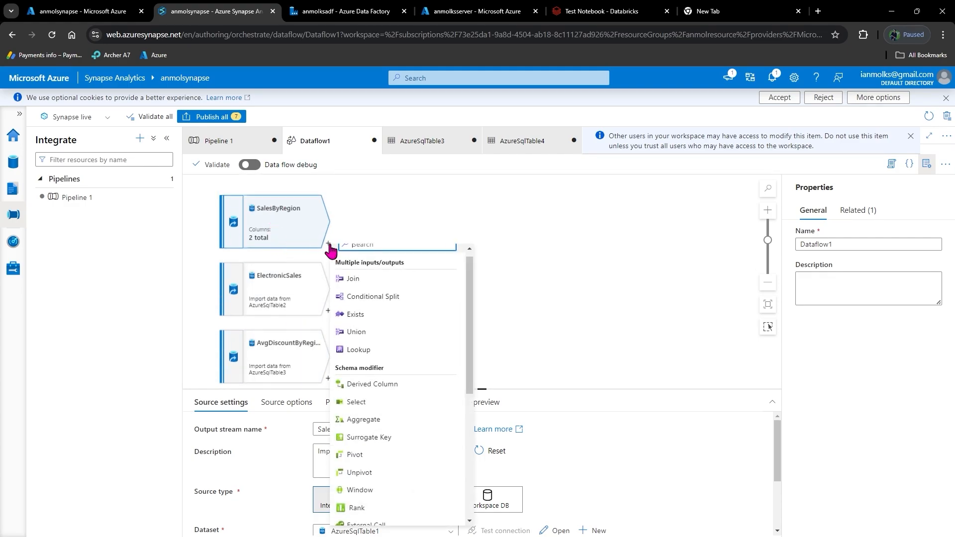
pyautogui.click(377, 282)
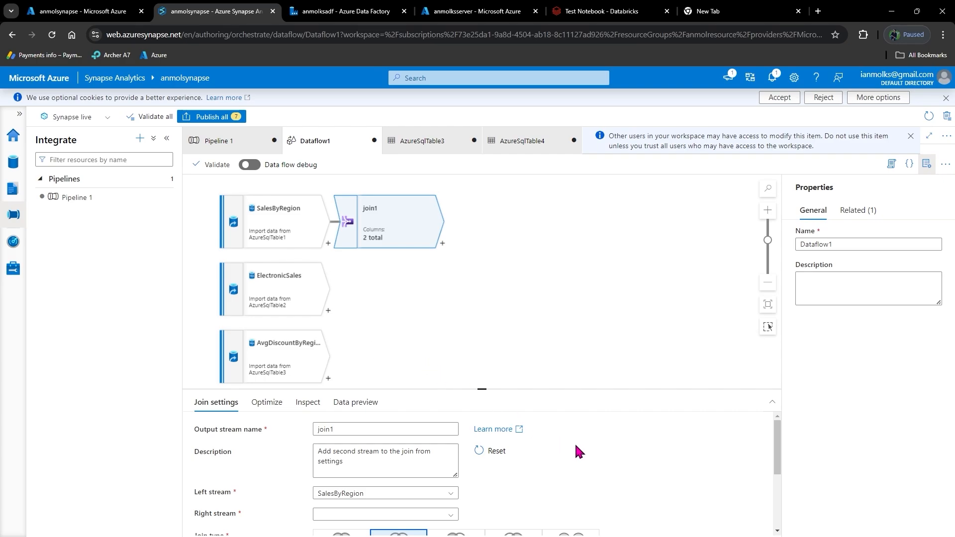
pyautogui.moveTo(594, 389); pyautogui.dragTo(588, 381)
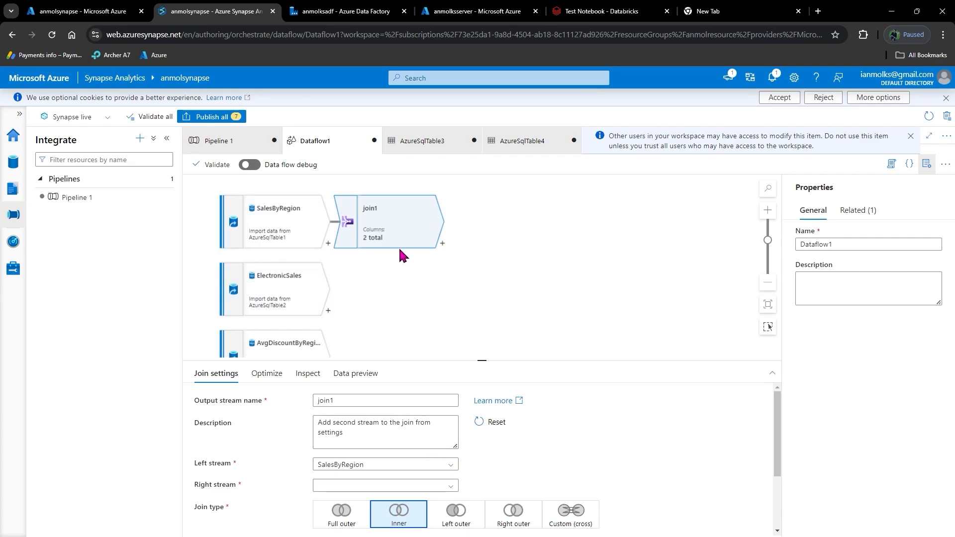
pyautogui.click(425, 486)
pyautogui.scroll(-1, 447, 490)
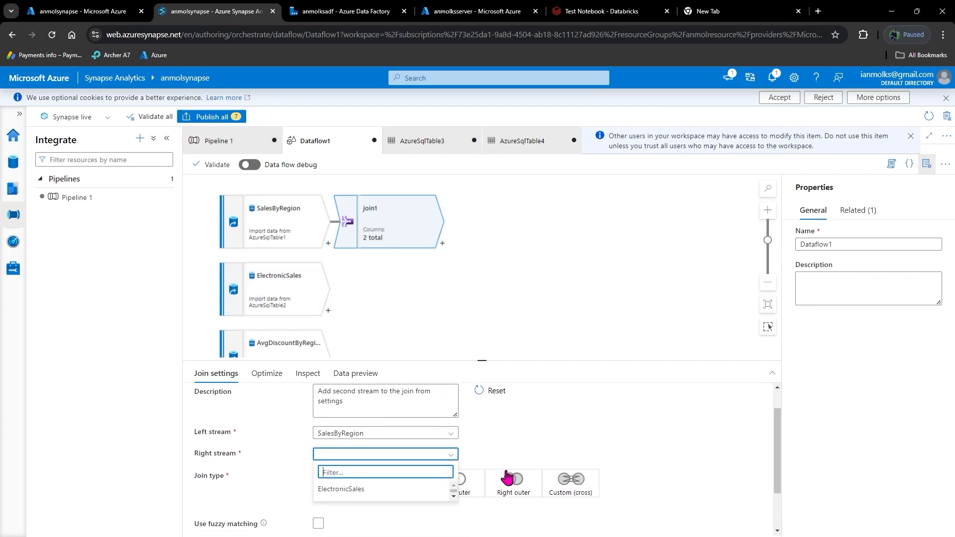
pyautogui.click(379, 502)
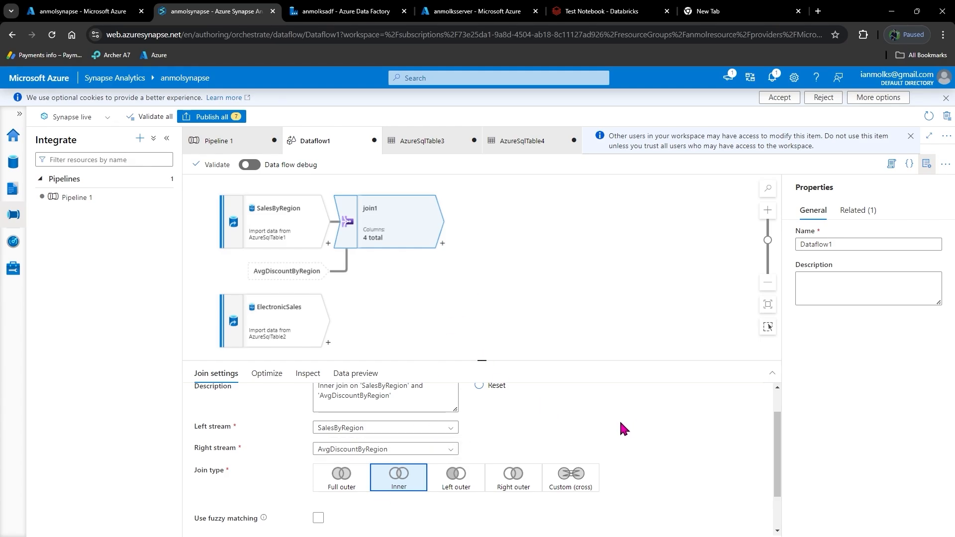
# Step: Set the join condition to match Region from SalesByRegion with Region from AvgDiscountByRegion
pyautogui.scroll(-1, 622, 428)
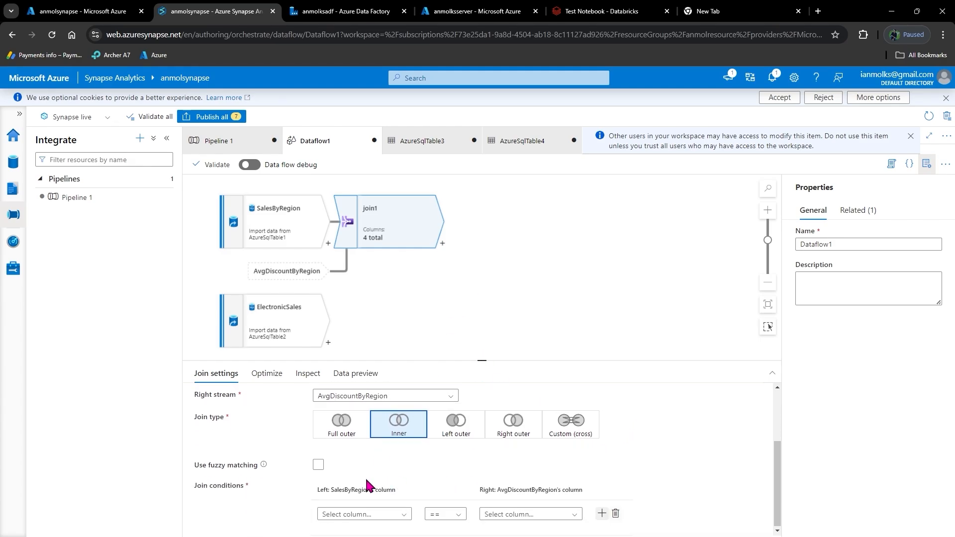
pyautogui.click(403, 519)
pyautogui.click(371, 510)
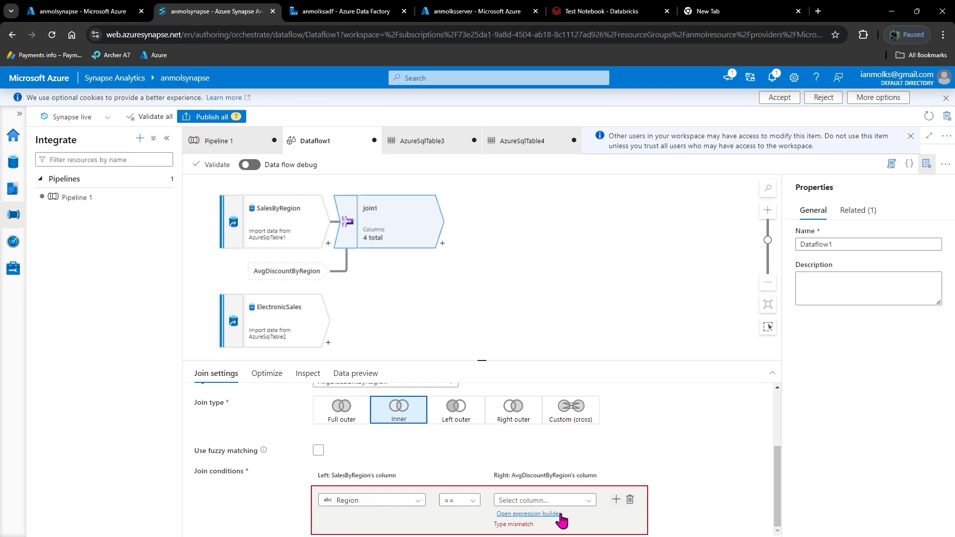
pyautogui.click(584, 502)
pyautogui.click(557, 518)
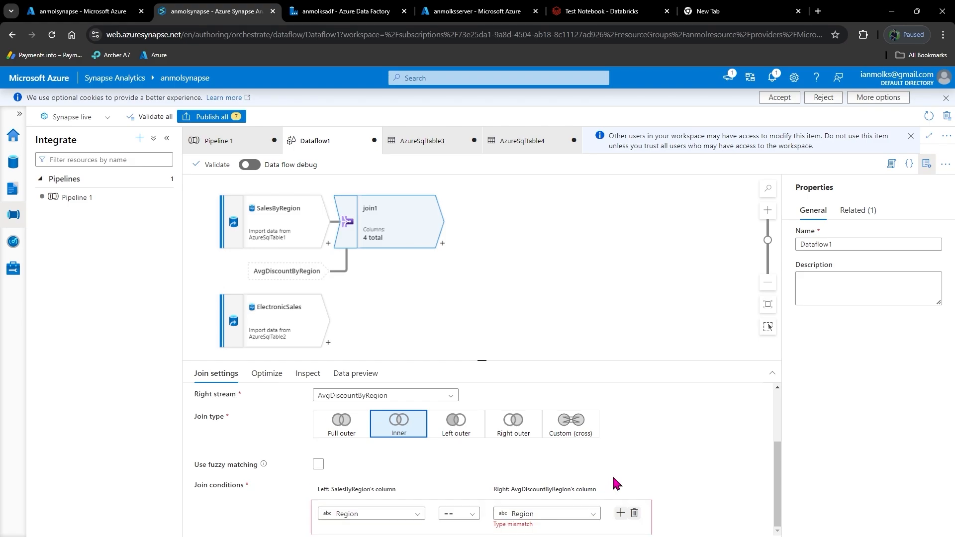
# Step: Turn on data flow debug with AutoResolveIntegrationRuntime and a 1 hour time to live
pyautogui.click(250, 165)
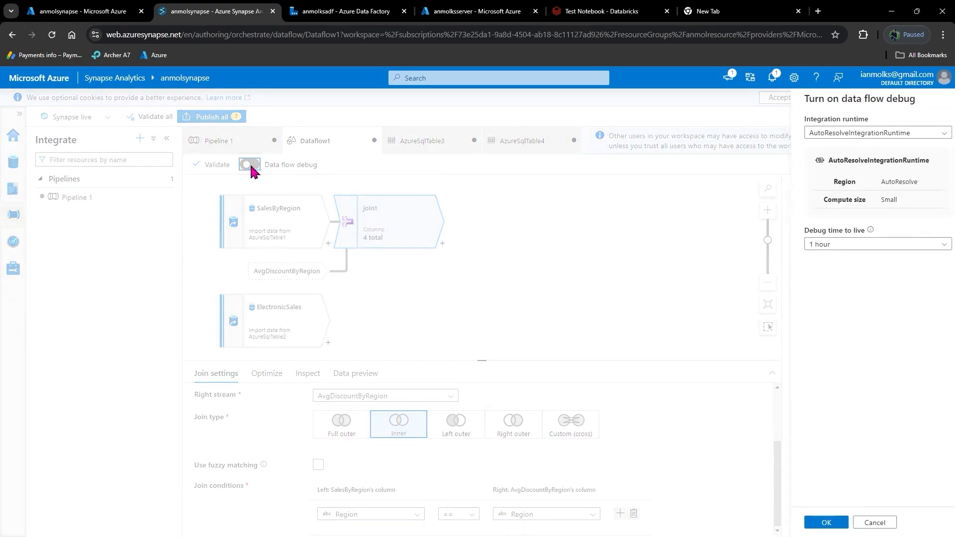
pyautogui.click(816, 522)
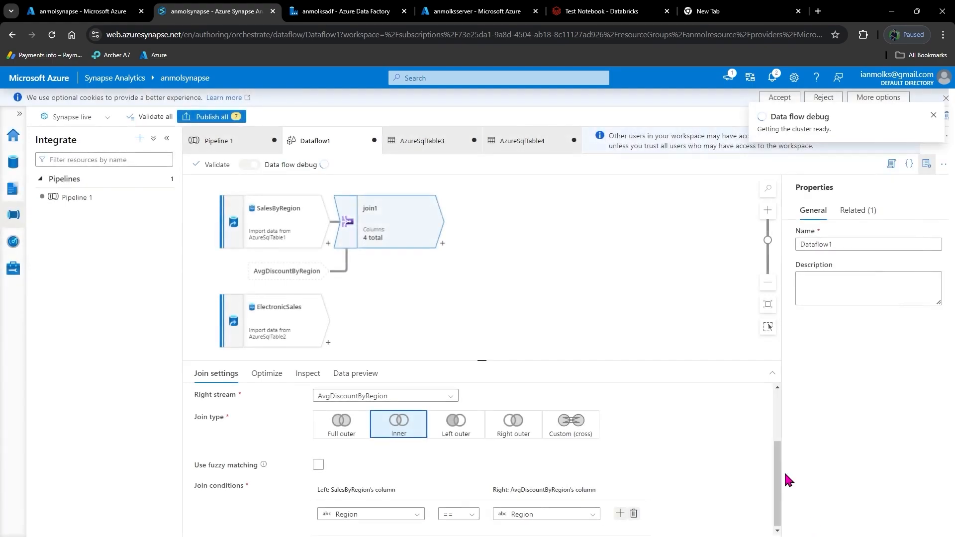
pyautogui.moveTo(480, 360); pyautogui.dragTo(478, 341)
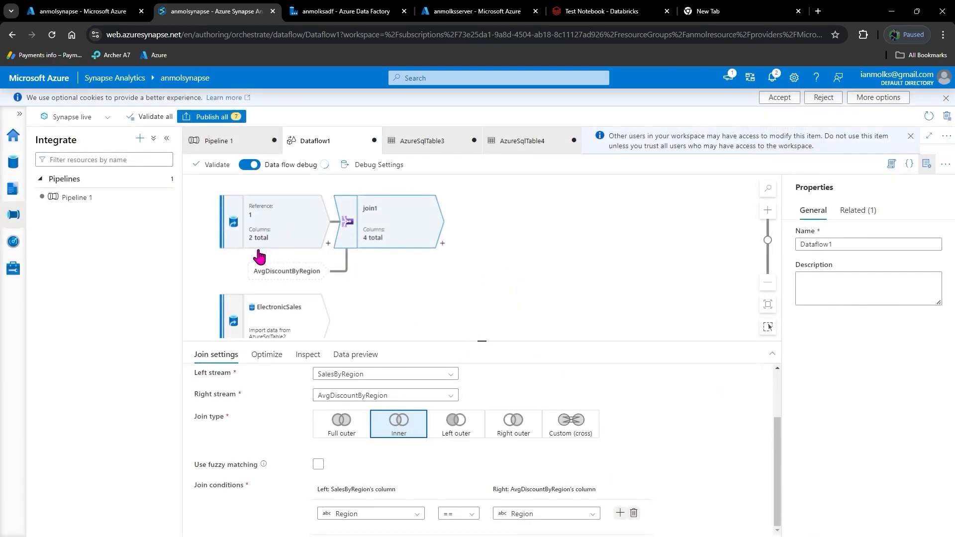
# Step: Open the data preview of the join1 transformation
pyautogui.scroll(-2, 416, 250)
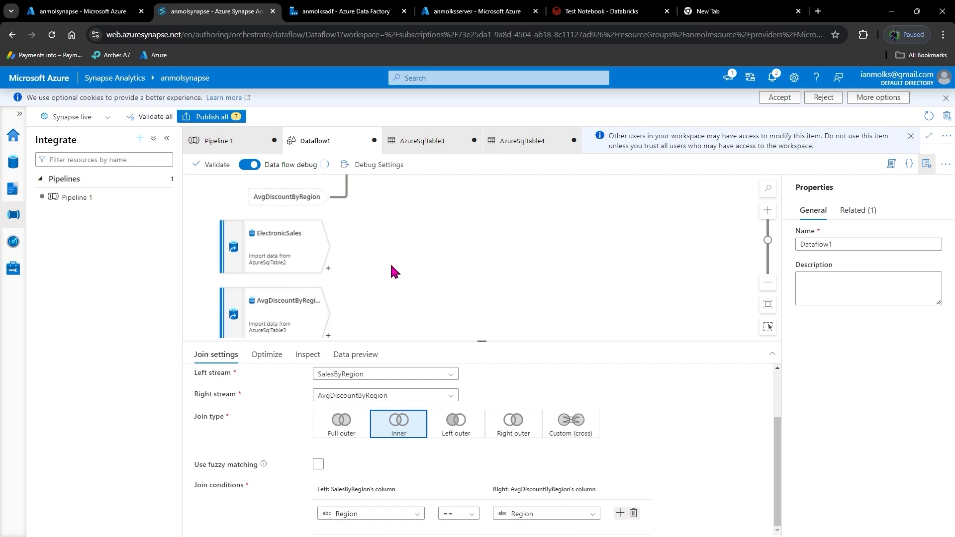
pyautogui.scroll(2, 391, 266)
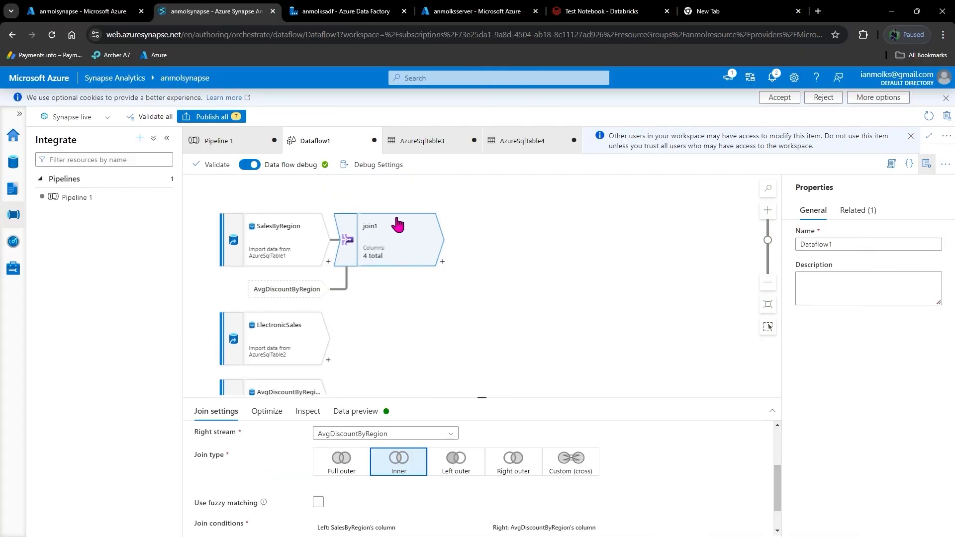
pyautogui.scroll(-2, 493, 240)
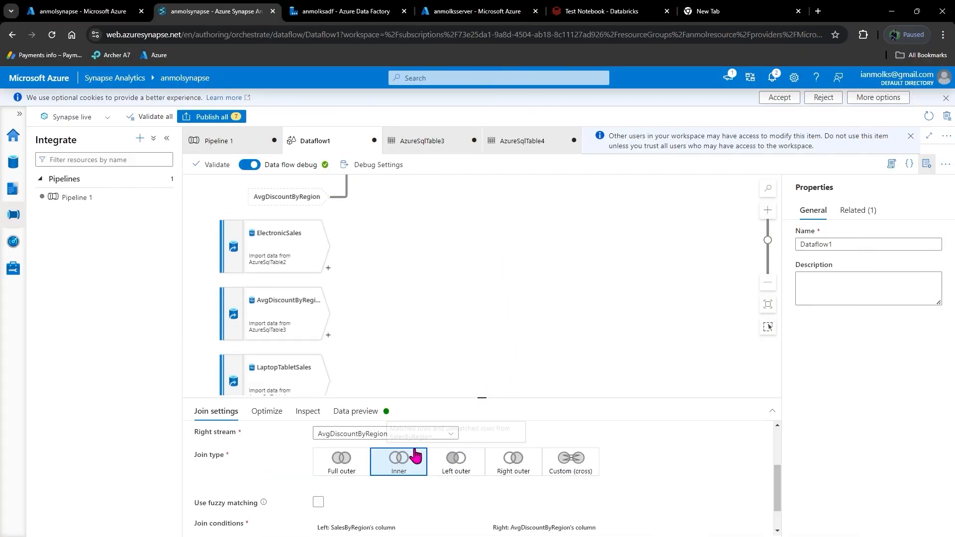
pyautogui.click(354, 419)
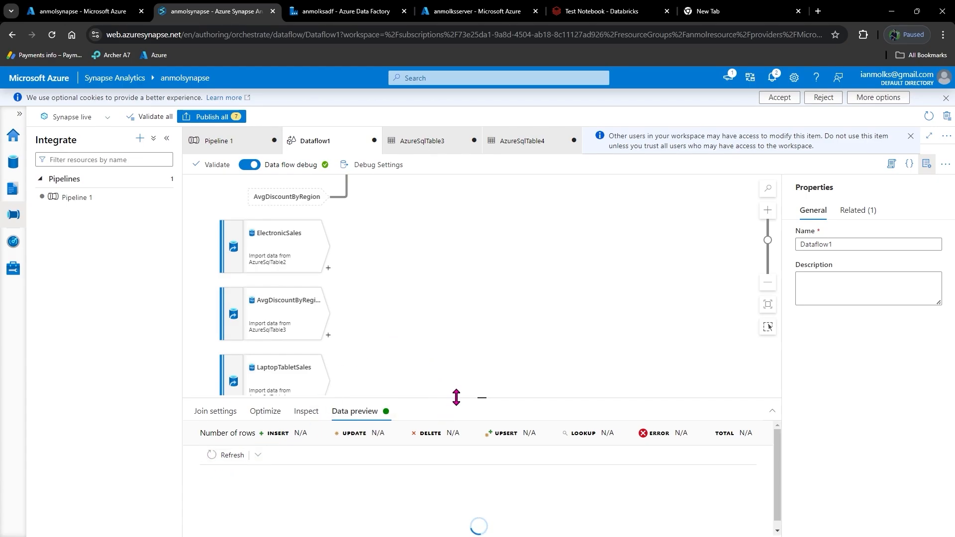
pyautogui.scroll(3, 315, 296)
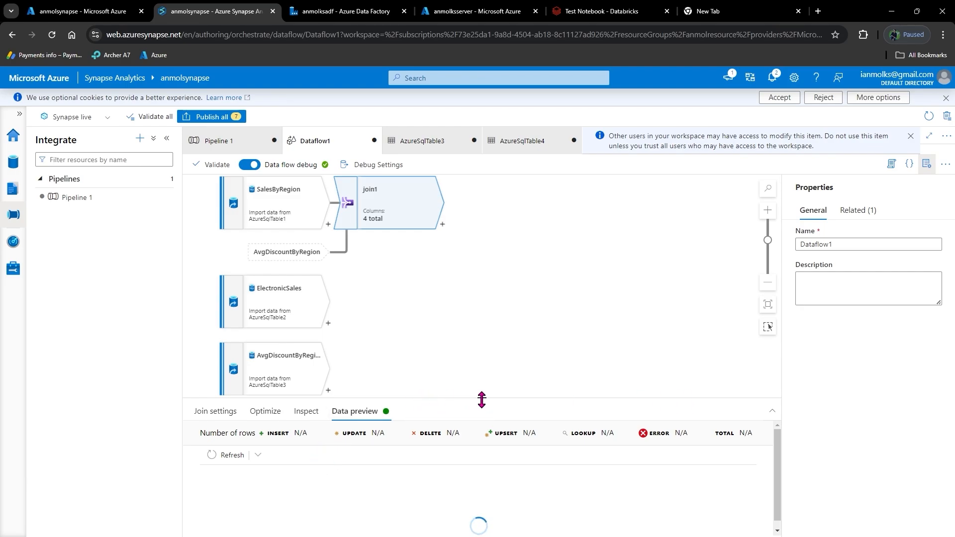
pyautogui.moveTo(481, 397); pyautogui.dragTo(481, 386)
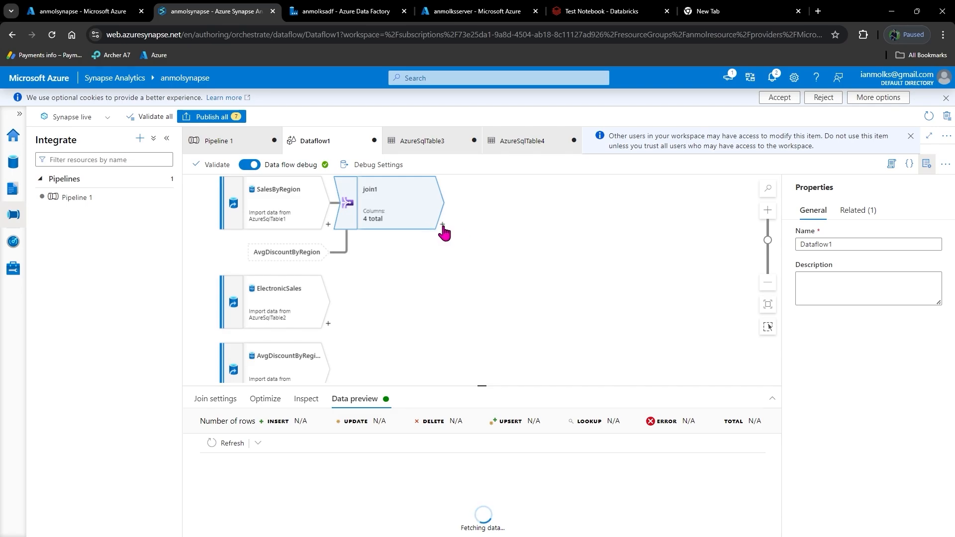
# Step: Review the joined rows in the preview, then add a Sink destination after the join1 transformation
pyautogui.moveTo(481, 386); pyautogui.dragTo(482, 351)
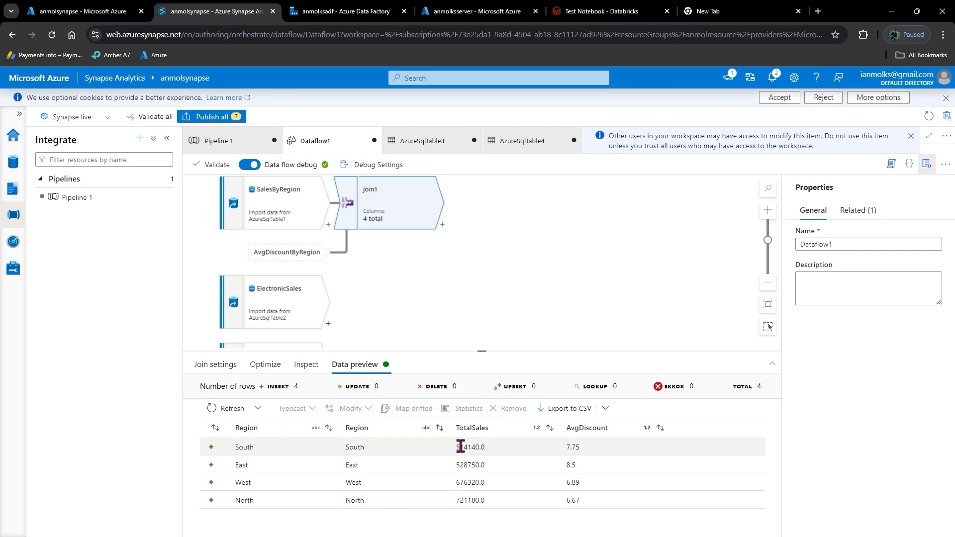
pyautogui.moveTo(454, 447); pyautogui.dragTo(490, 448)
pyautogui.click(561, 443)
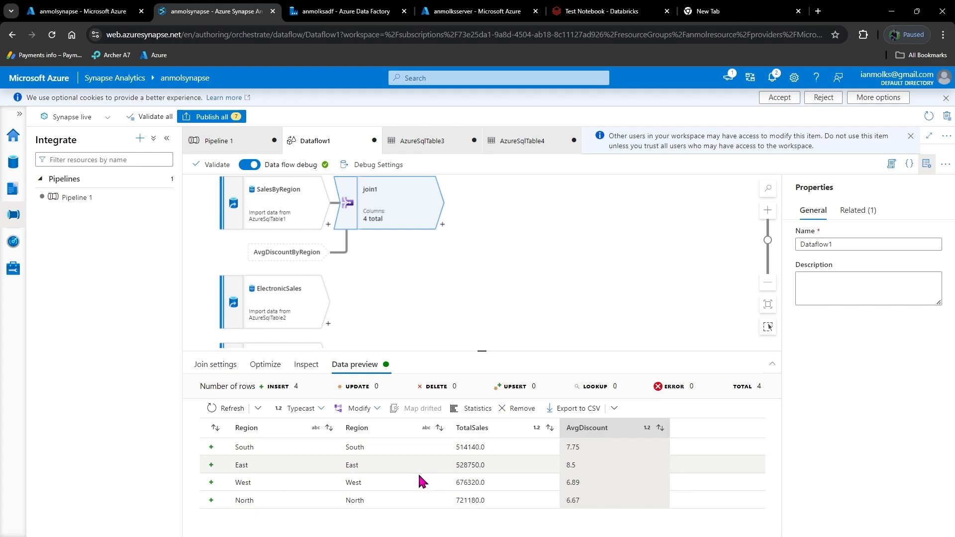
pyautogui.scroll(1, 438, 271)
pyautogui.scroll(-1, 455, 244)
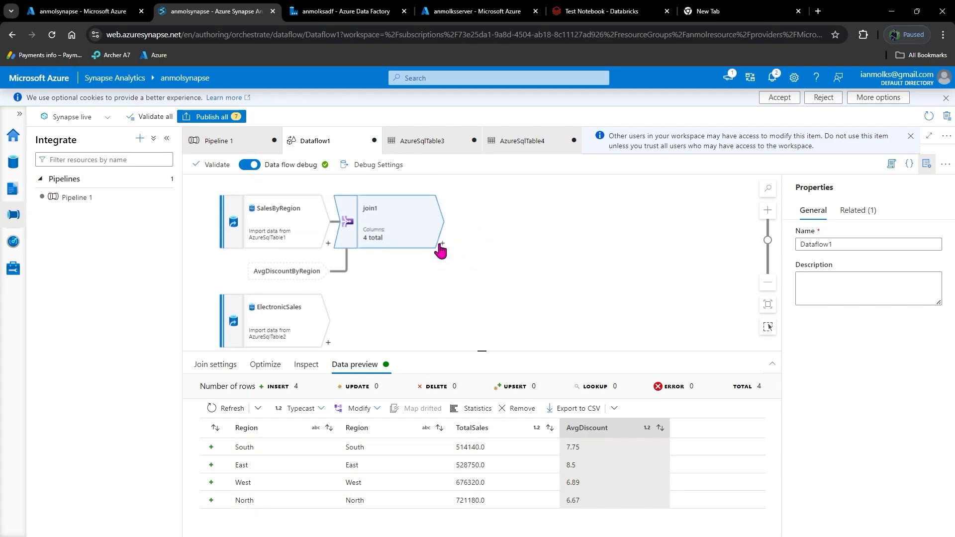
pyautogui.click(442, 245)
pyautogui.scroll(-6, 495, 390)
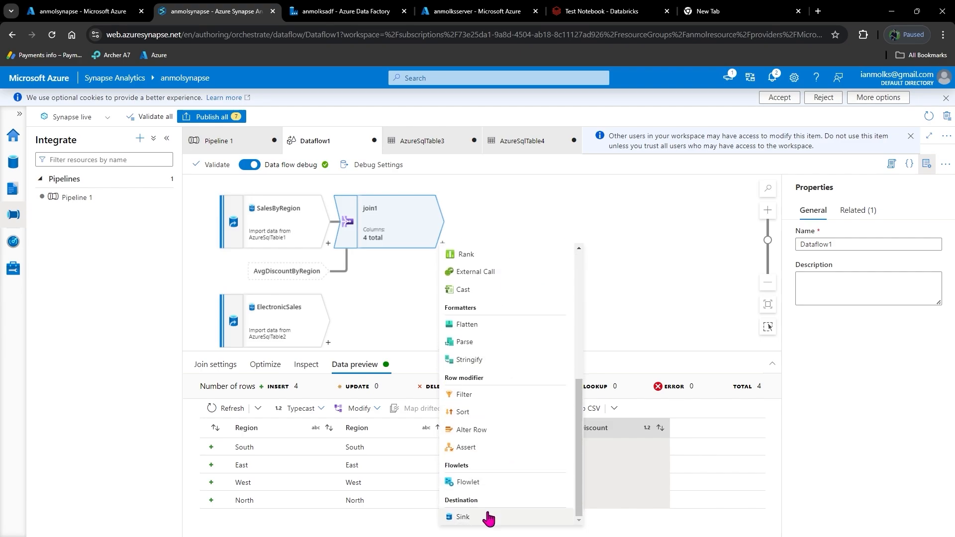
pyautogui.click(488, 518)
pyautogui.scroll(-1, 603, 437)
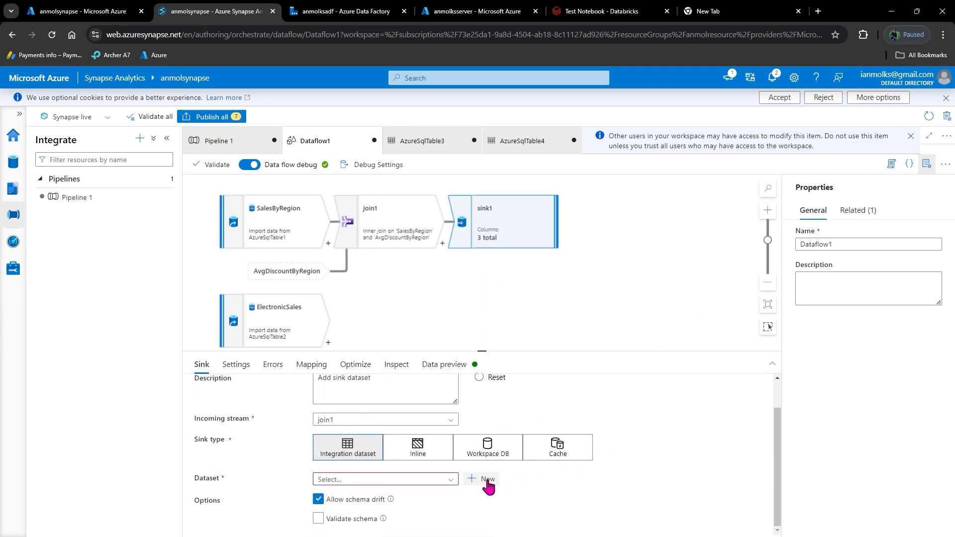
# Step: Create a new Azure SQL Database integration dataset for the sink using the AzureSqlDatabase1 linked service
pyautogui.click(485, 480)
pyautogui.scroll(-2, 831, 380)
pyautogui.click(763, 356)
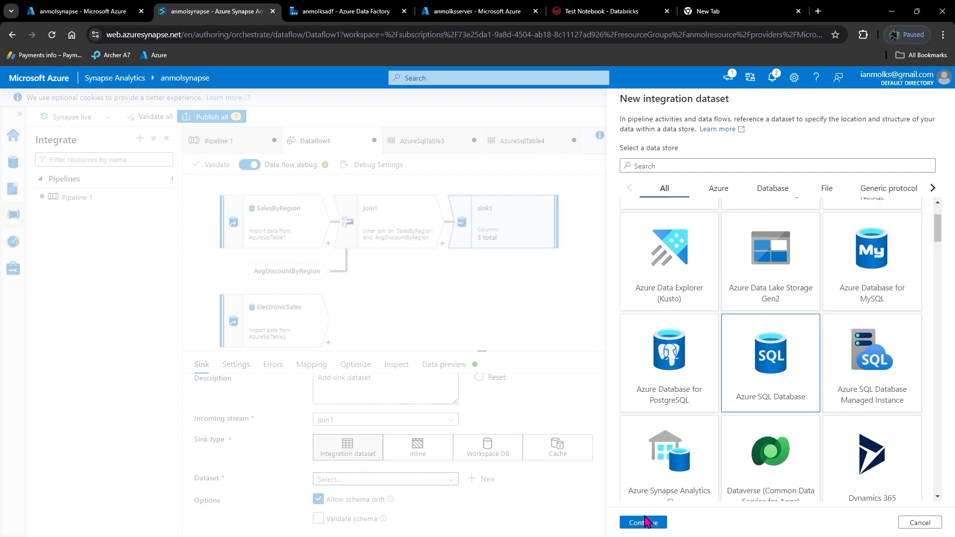
pyautogui.click(645, 520)
pyautogui.click(715, 166)
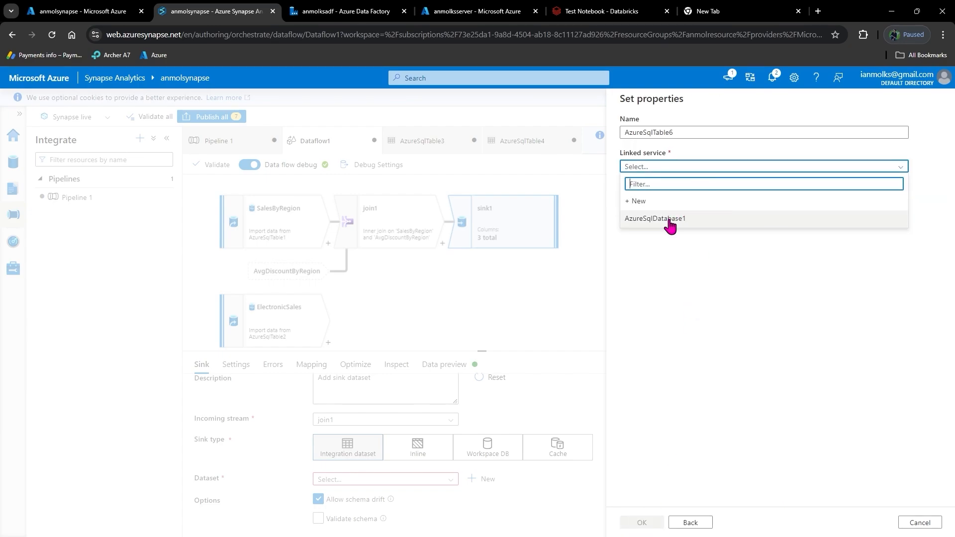
pyautogui.click(669, 221)
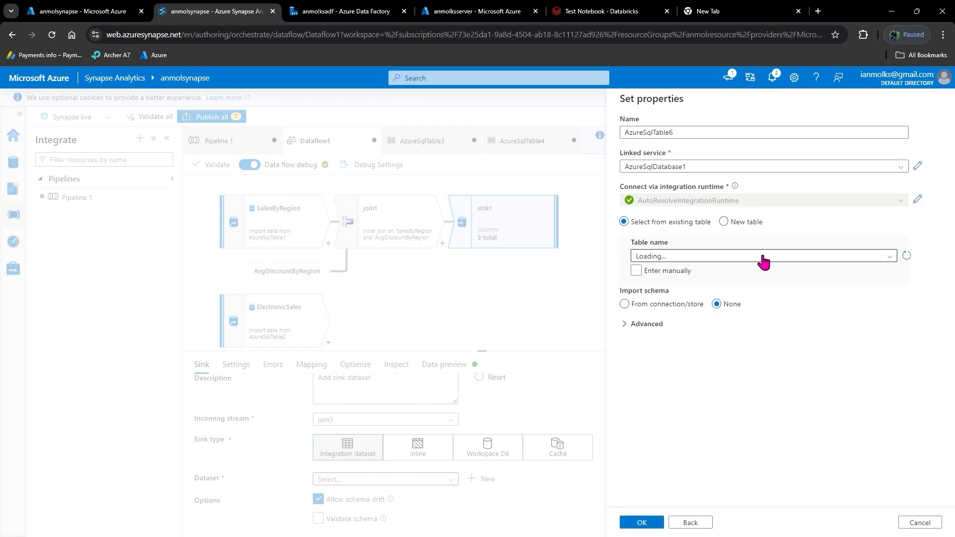
# Step: Set the dataset to a new table in the dbo schema, enter its table name, and confirm
pyautogui.click(724, 222)
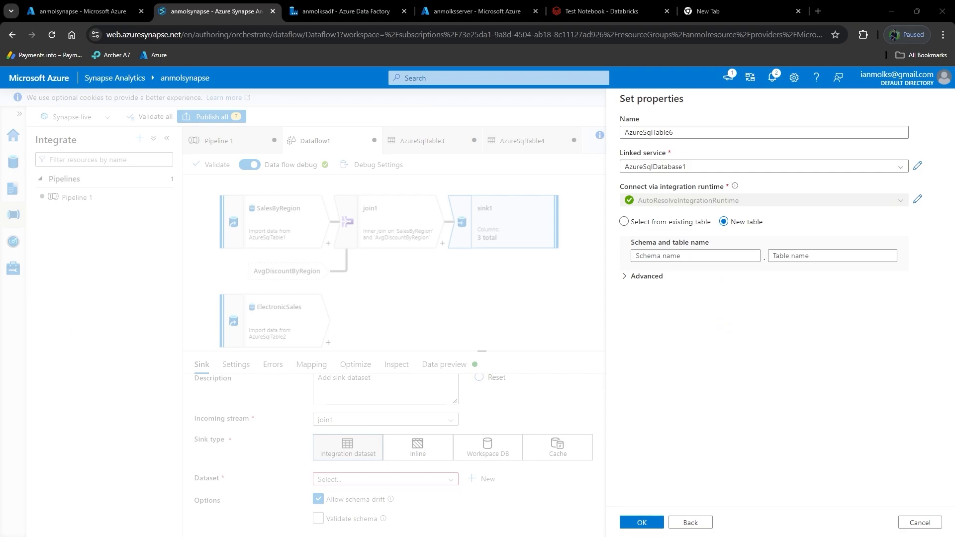
pyautogui.click(663, 255)
pyautogui.write('dbo')
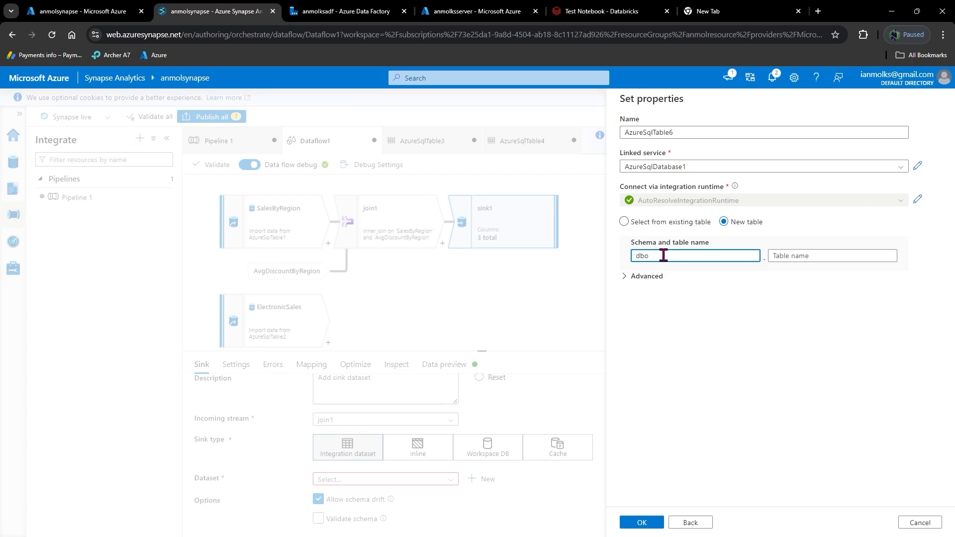
pyautogui.click(790, 256)
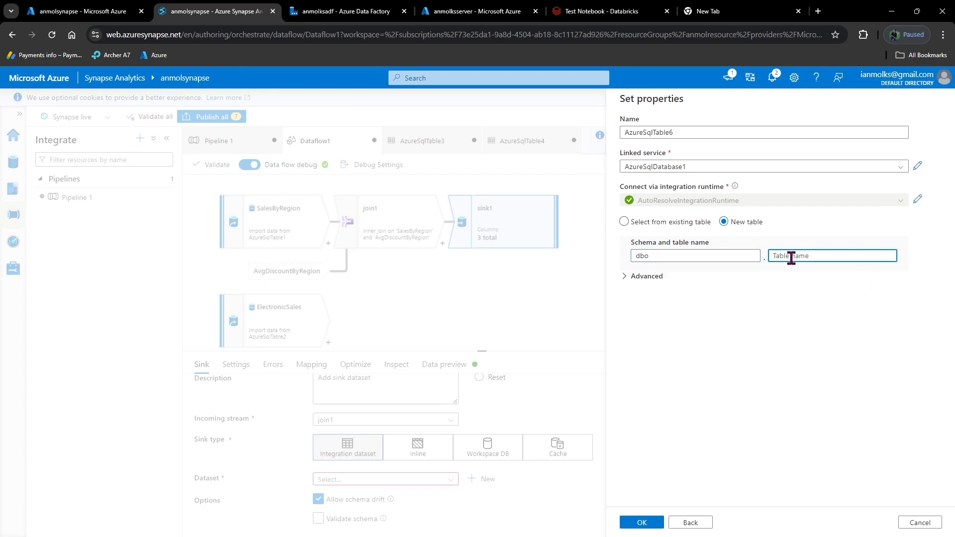
pyautogui.write('region_sales_with_discount')
pyautogui.click(641, 523)
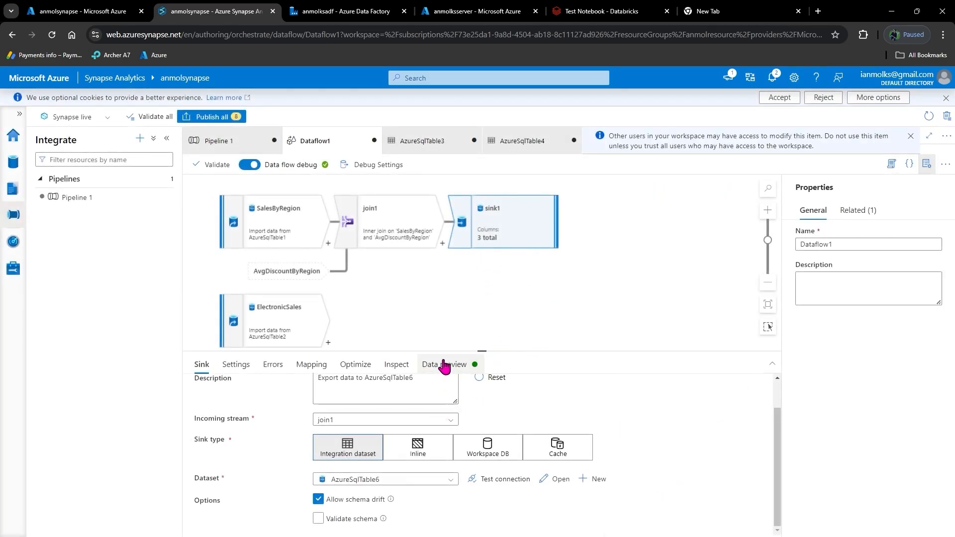
# Step: Refresh and inspect the data preview of sink1
pyautogui.click(514, 229)
pyautogui.click(444, 364)
pyautogui.click(226, 408)
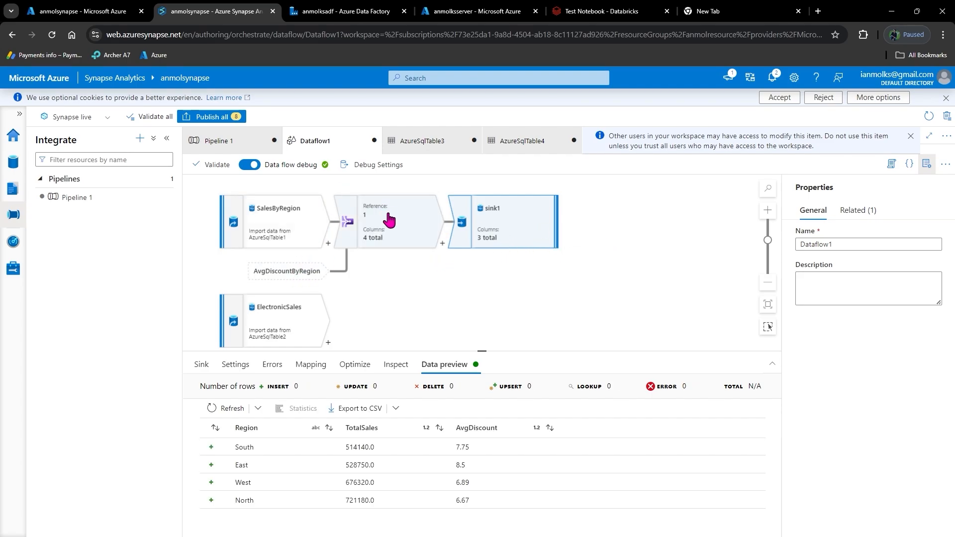
pyautogui.scroll(-2, 684, 275)
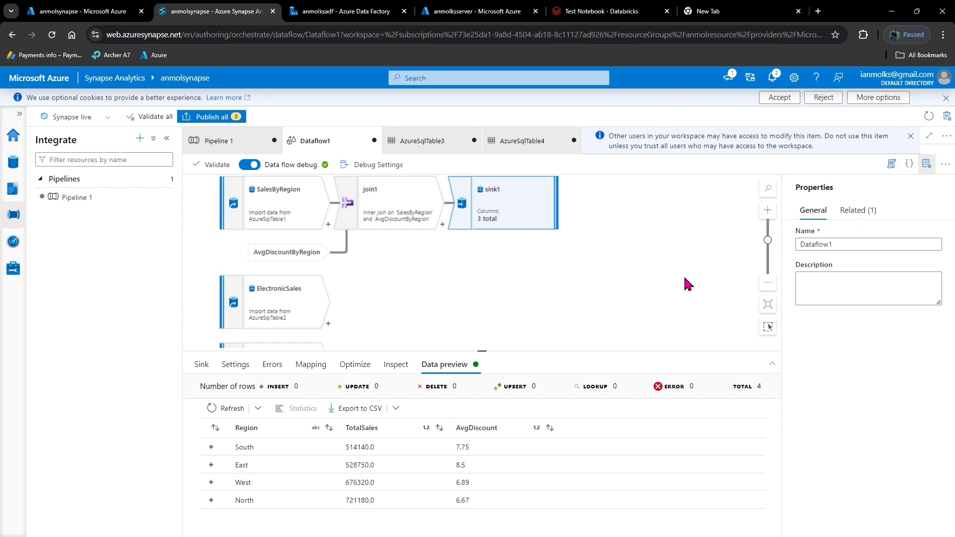
pyautogui.scroll(2, 639, 276)
pyautogui.scroll(-2, 572, 253)
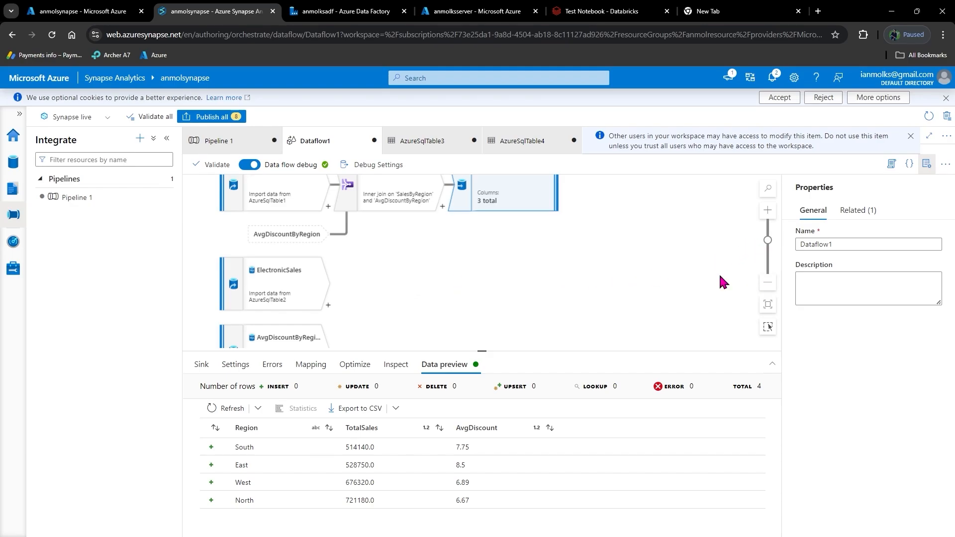
# Step: Add a Filter transformation after the ElectronicSales source
pyautogui.click(768, 283)
pyautogui.scroll(-1, 589, 272)
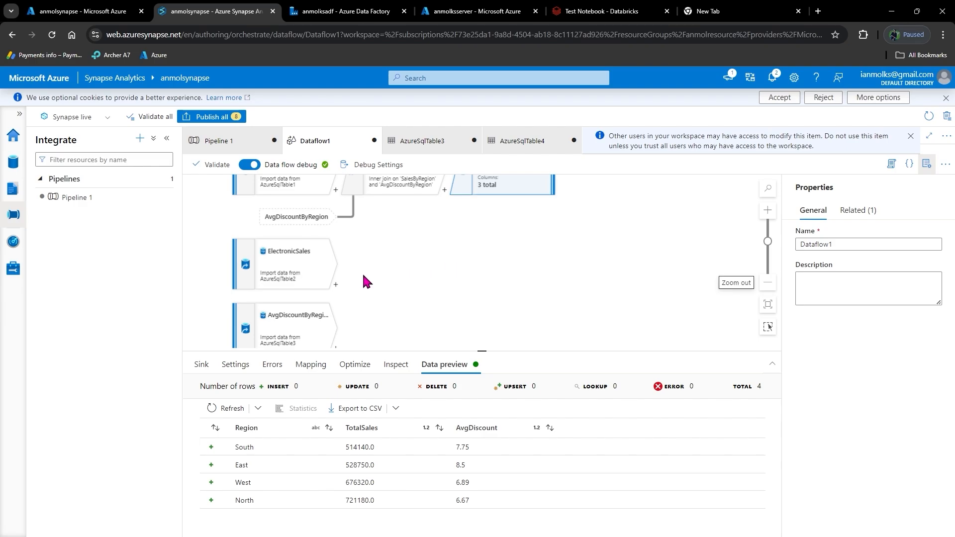
pyautogui.click(337, 286)
pyautogui.scroll(-2, 392, 371)
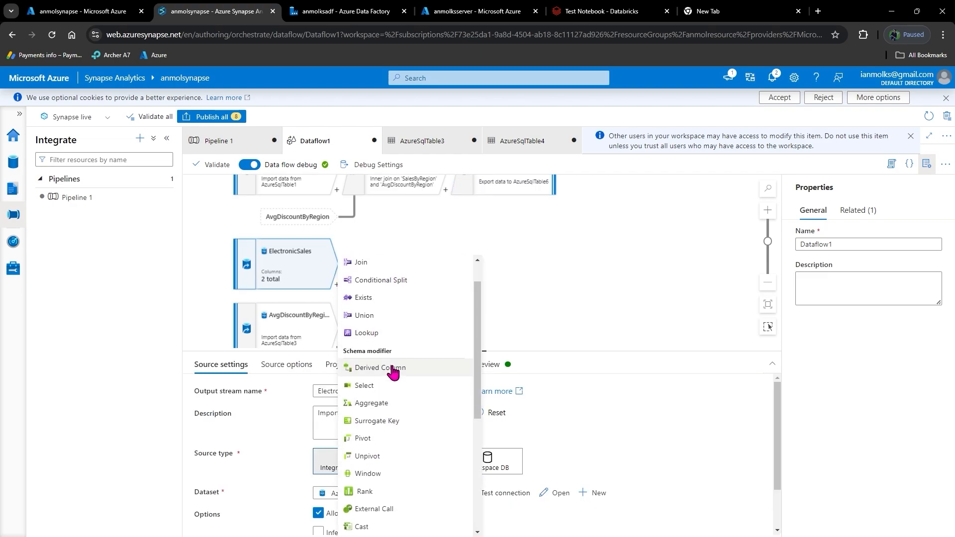
pyautogui.scroll(-1, 393, 370)
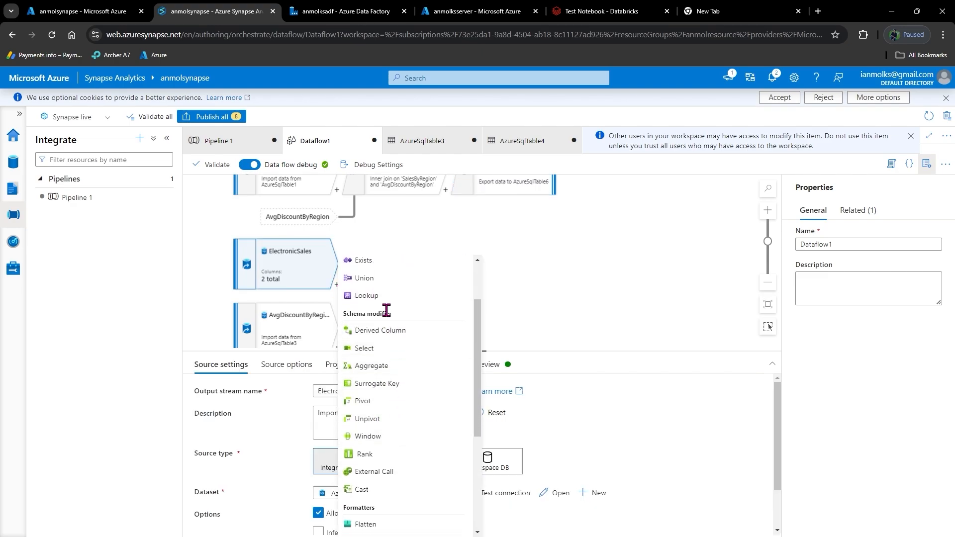
pyautogui.scroll(-4, 405, 383)
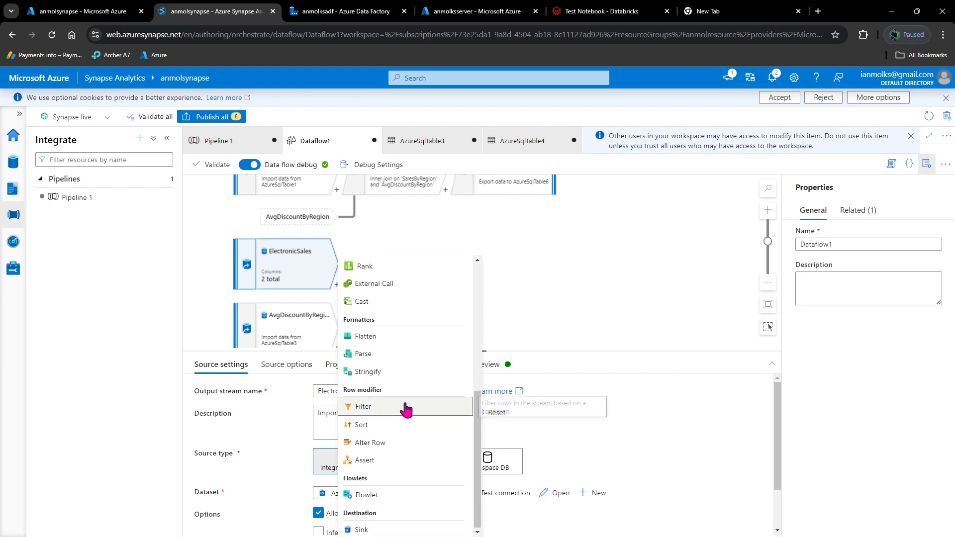
pyautogui.click(405, 409)
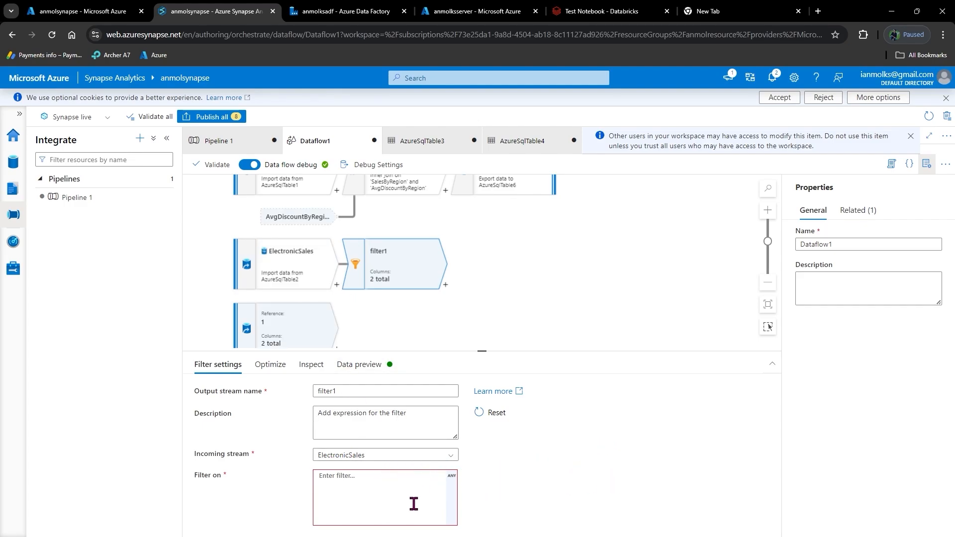
# Step: Set the filter expression to ProductName == 'Laptop' || ProductName == 'Tablet' in the expression builder and save
pyautogui.click(377, 494)
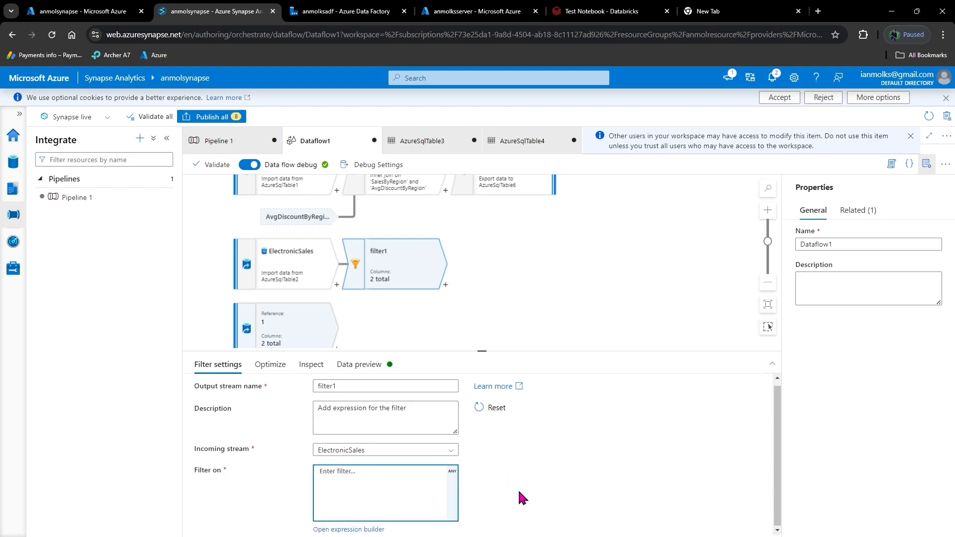
pyautogui.click(355, 529)
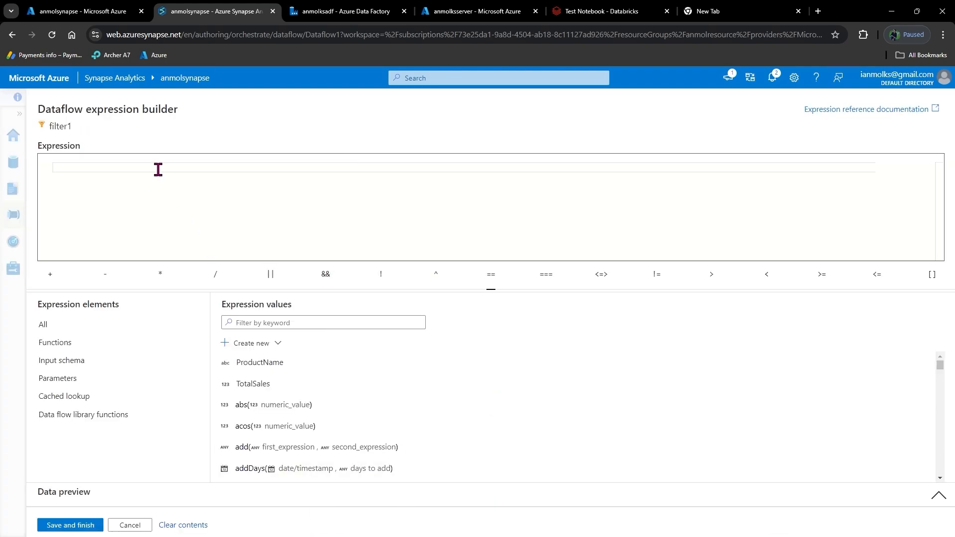
pyautogui.write('Prod')
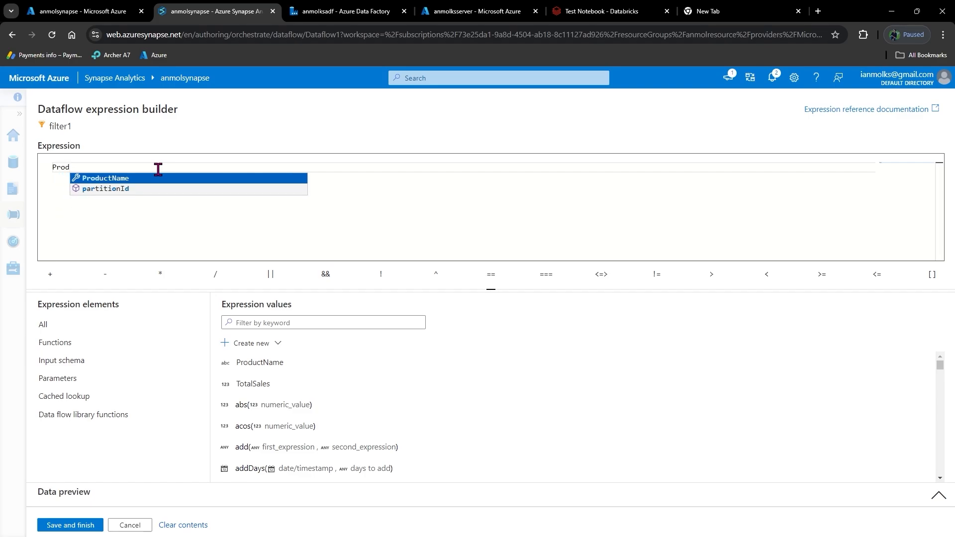
pyautogui.press('Tab')
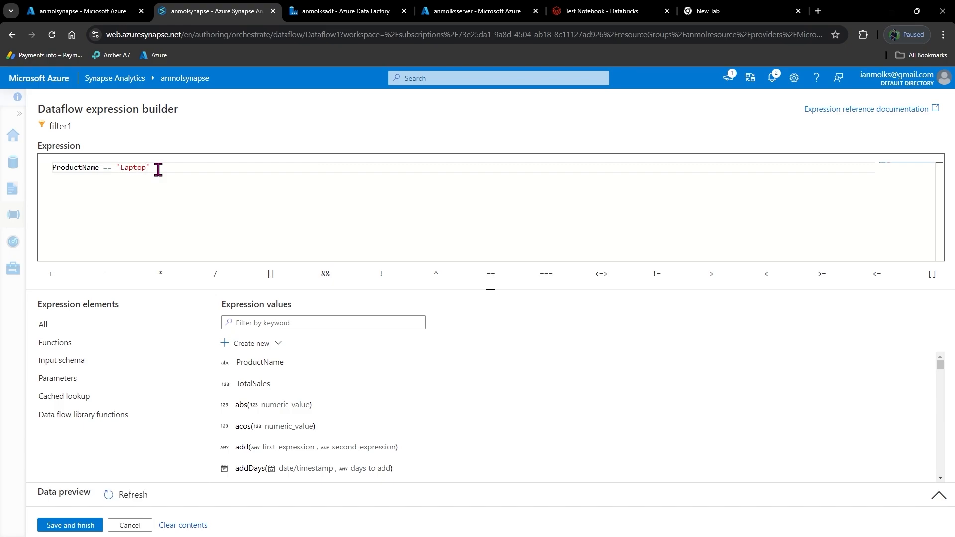
pyautogui.click(269, 277)
pyautogui.write("ProductName == 'Tablet")
pyautogui.click(75, 526)
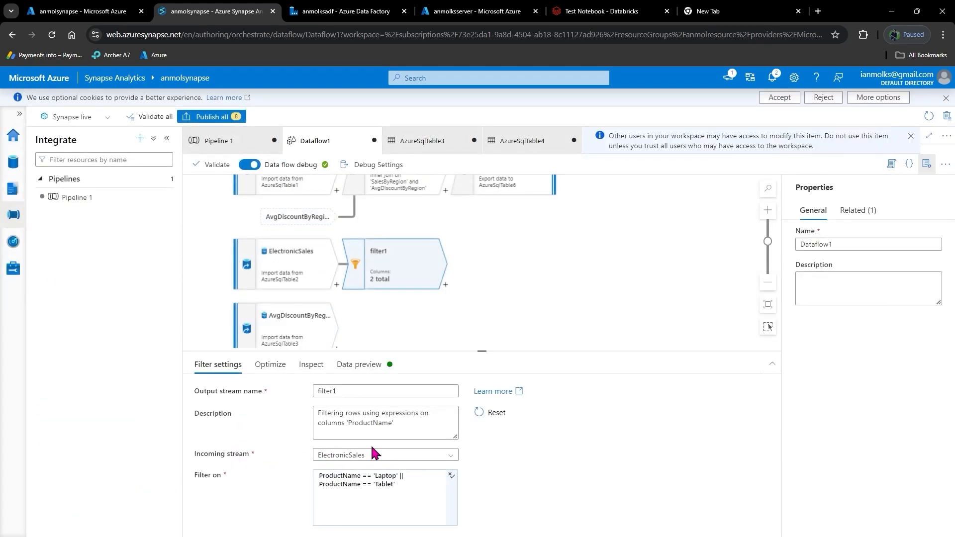
# Step: Refresh and inspect the data preview of filter1
pyautogui.click(382, 370)
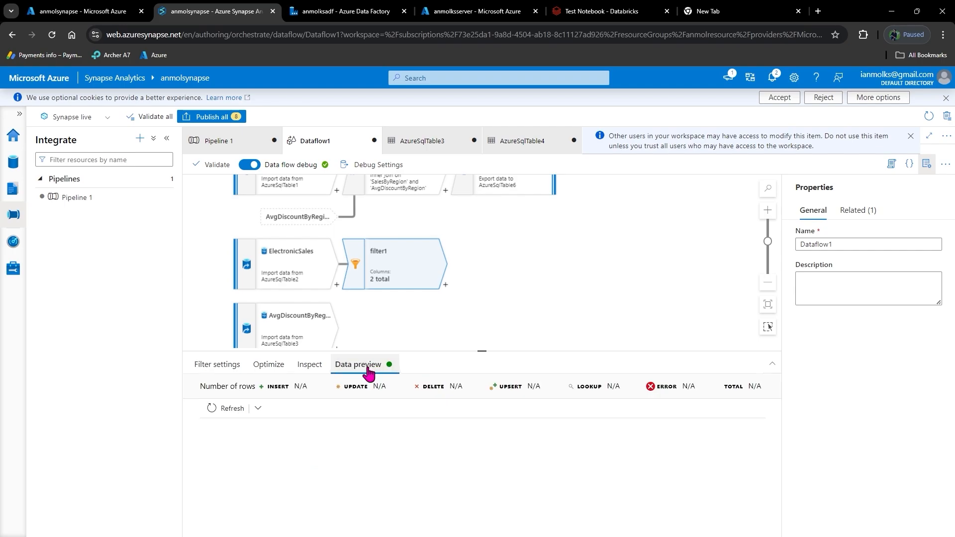
pyautogui.click(221, 408)
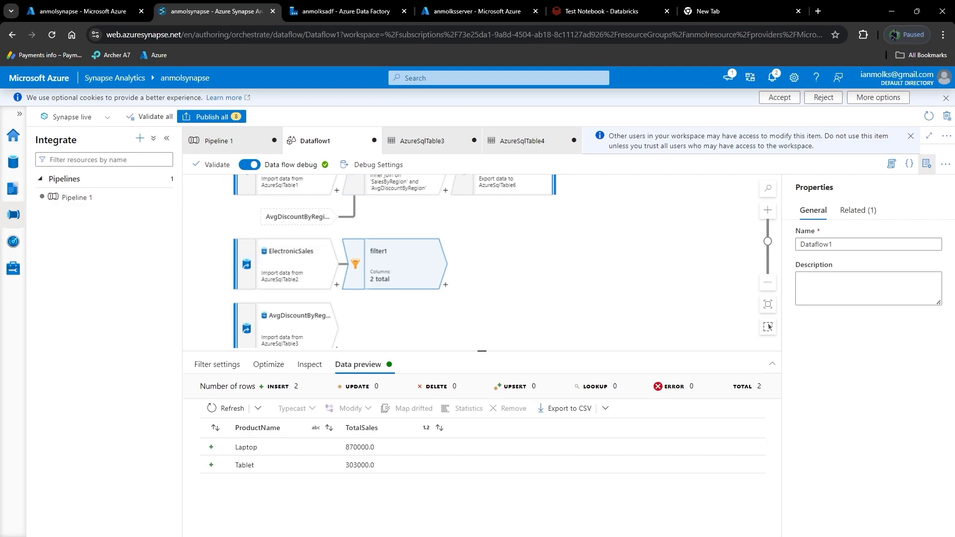
pyautogui.doubleClick(239, 449)
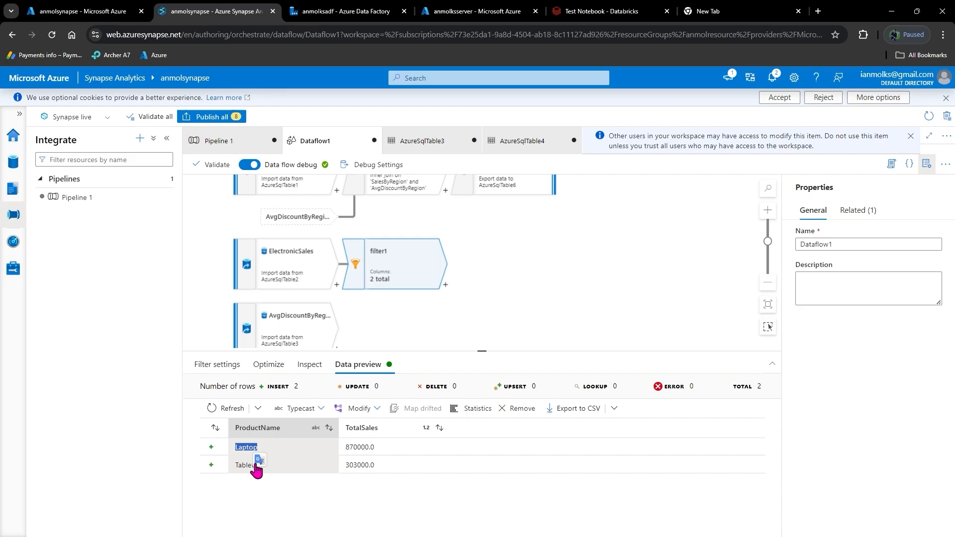
pyautogui.moveTo(346, 465); pyautogui.dragTo(374, 465)
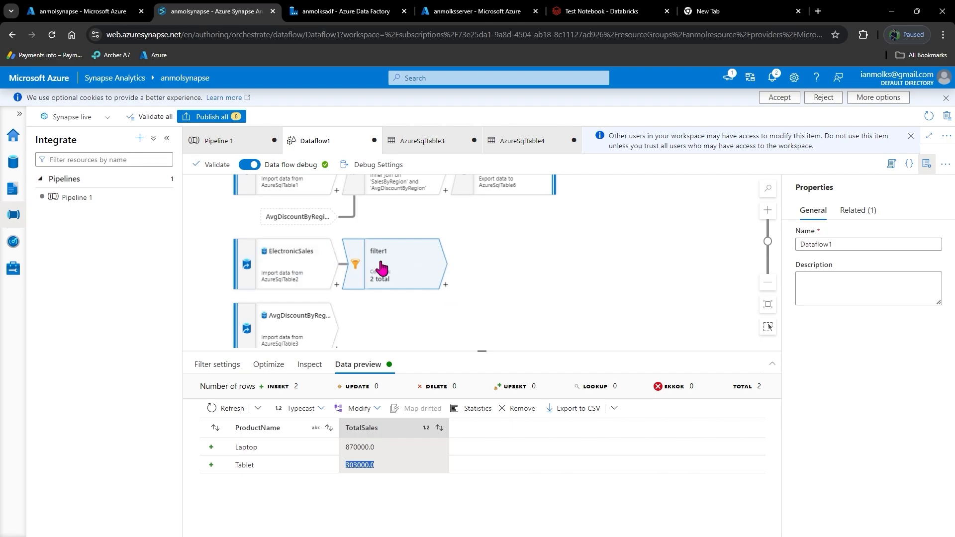
# Step: Add a Sink destination after the filter1 transformation
pyautogui.click(445, 285)
pyautogui.scroll(-3, 456, 348)
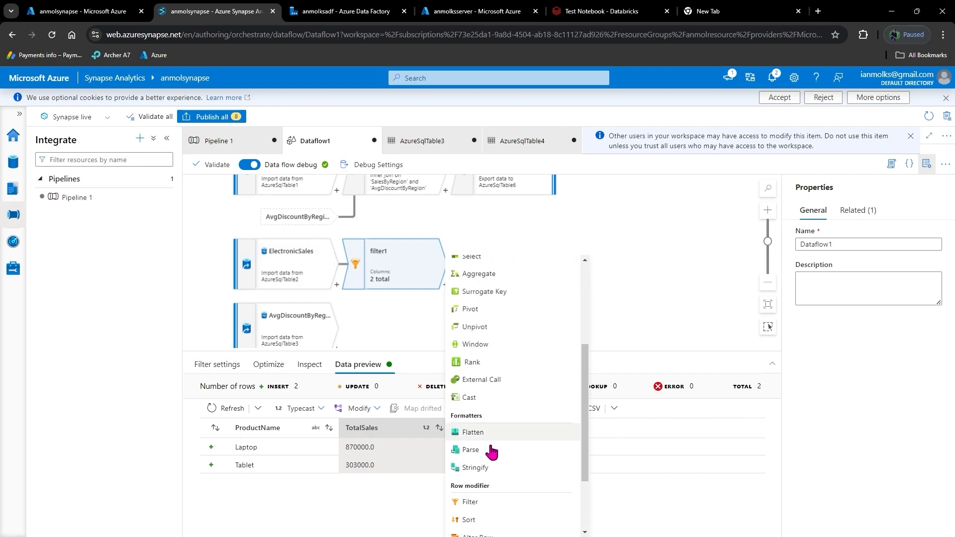
pyautogui.scroll(-6, 495, 452)
pyautogui.click(505, 529)
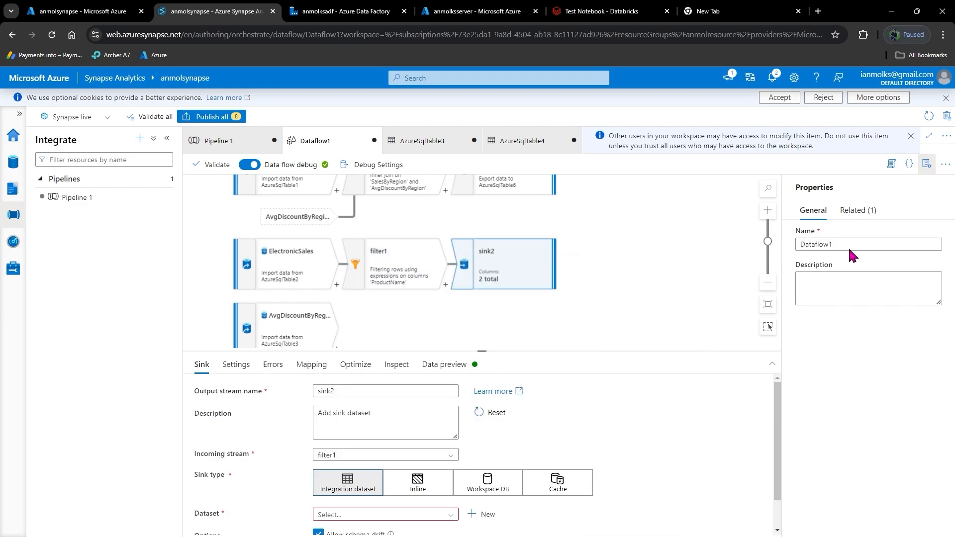
# Step: Create a new Azure SQL Database integration dataset for this sink using the AzureSqlDatabase1 linked service
pyautogui.scroll(-1, 545, 481)
pyautogui.click(481, 479)
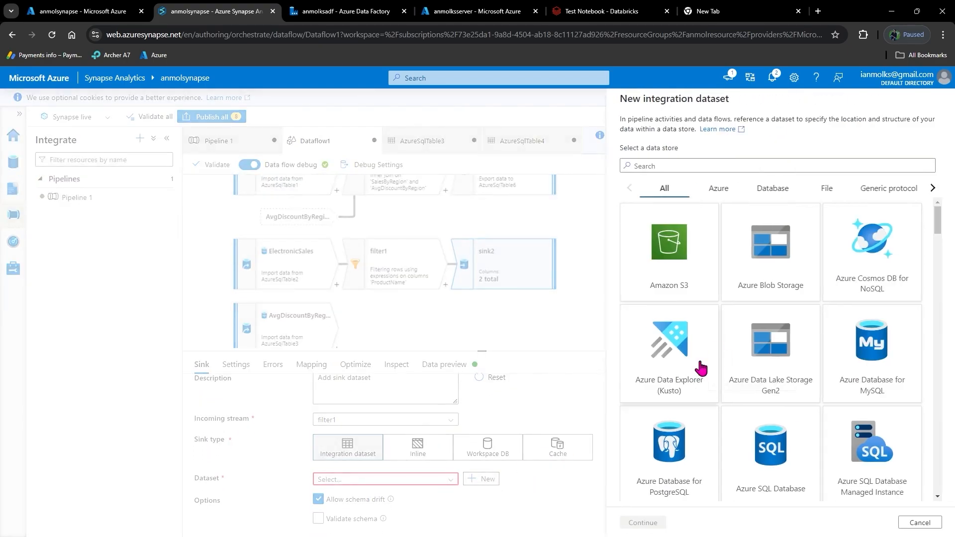
pyautogui.scroll(-2, 700, 368)
pyautogui.click(770, 343)
pyautogui.click(643, 522)
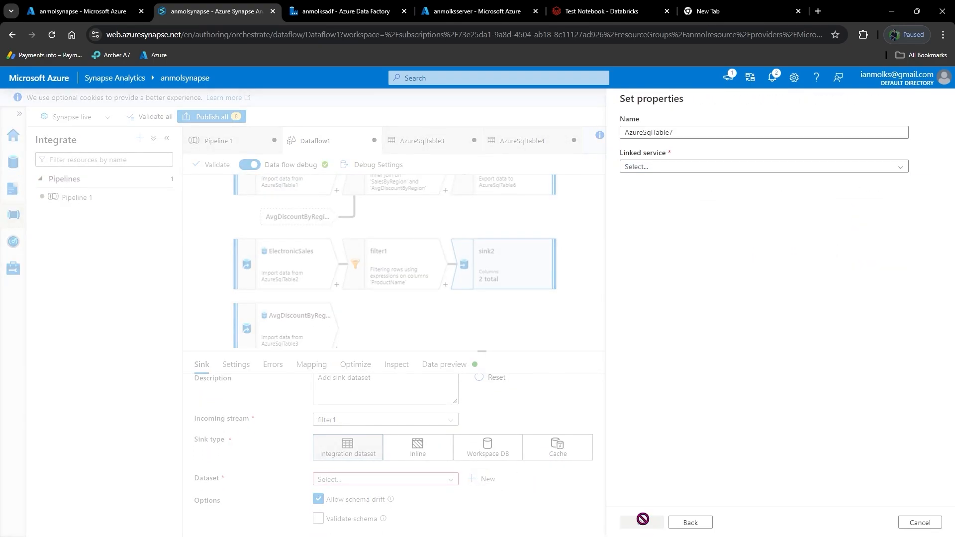
pyautogui.click(706, 168)
pyautogui.click(686, 220)
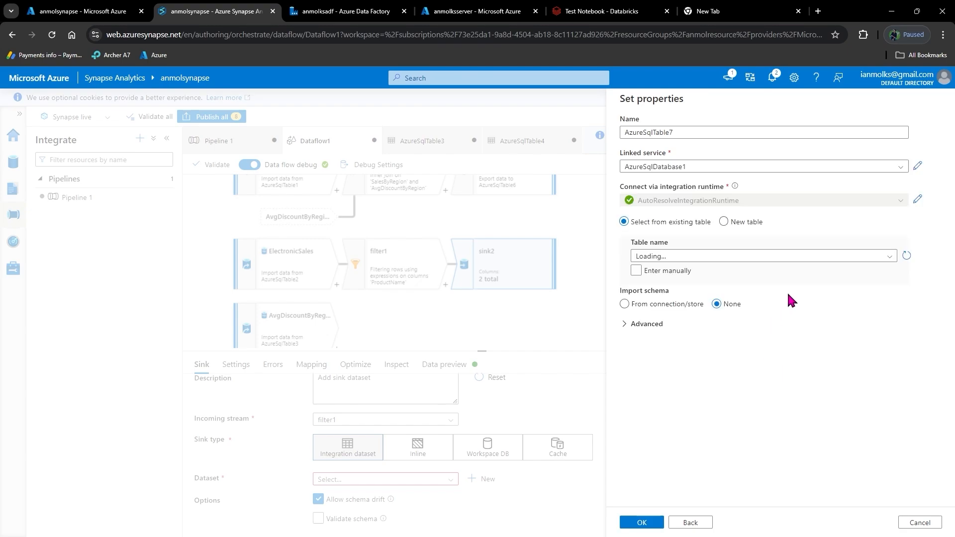
# Step: Set the sink dataset to create a new table dbo.high_value_electronic_sales and confirm the dataset properties
pyautogui.click(724, 222)
pyautogui.click(671, 254)
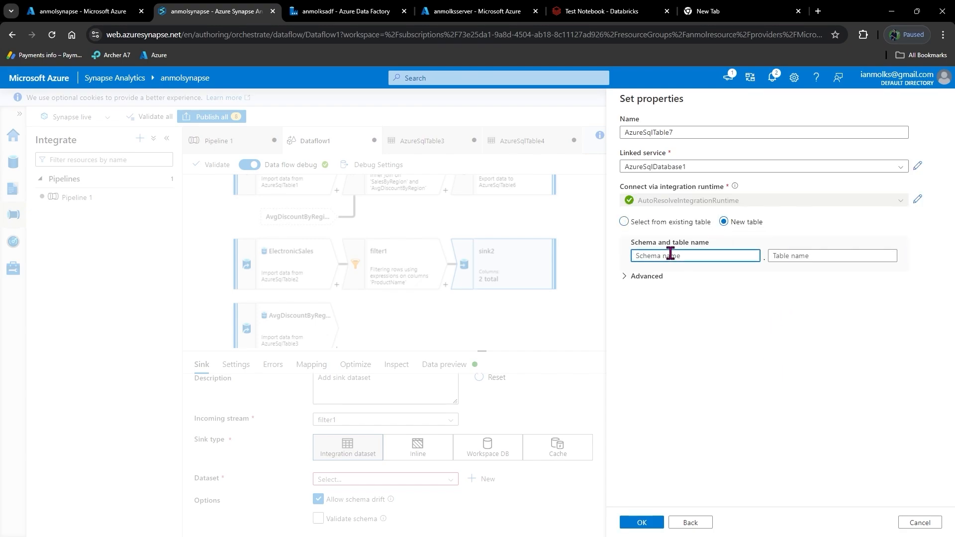
pyautogui.write('dbo')
pyautogui.click(810, 256)
pyautogui.write('high_value_electronic_sales')
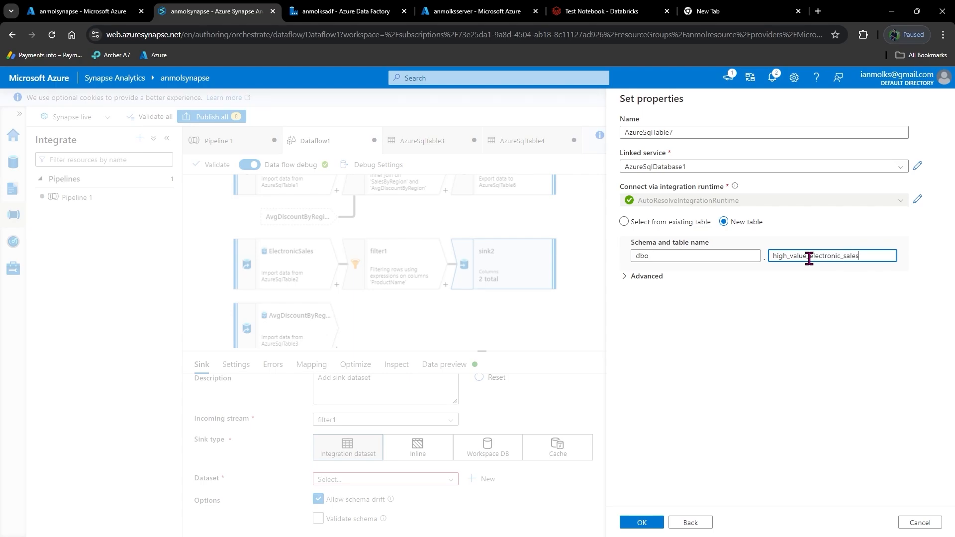
pyautogui.click(642, 522)
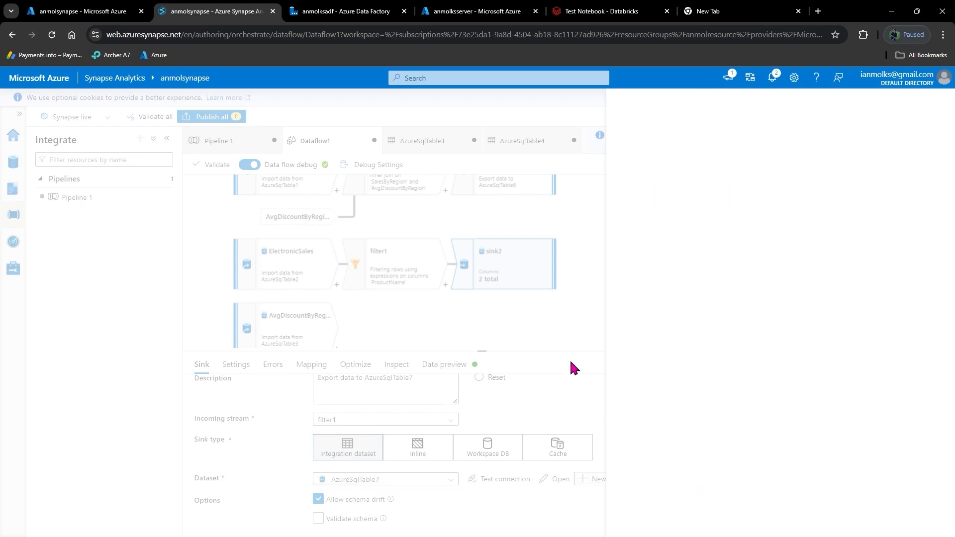
# Step: Delete the SalesByMonth source from the data flow
pyautogui.scroll(-2, 586, 273)
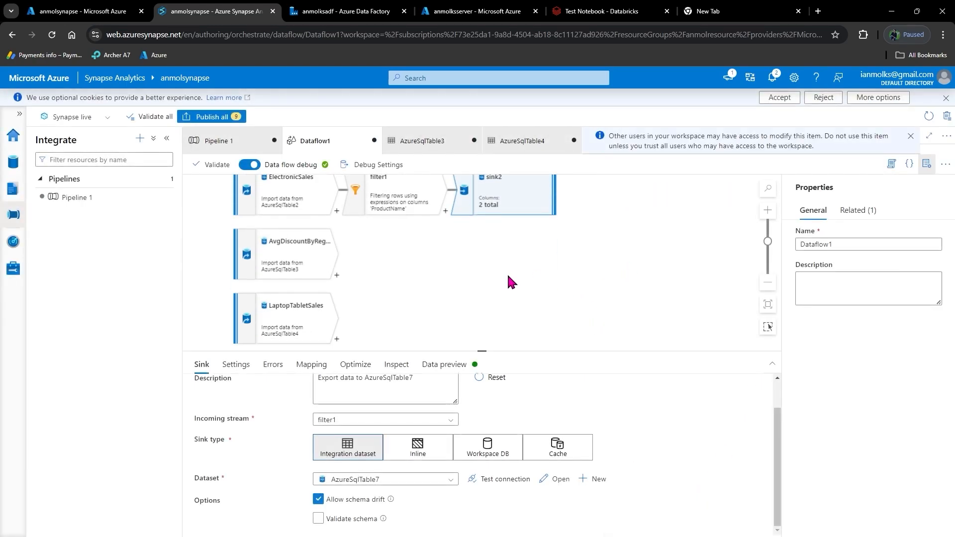
pyautogui.scroll(2, 547, 279)
pyautogui.scroll(-2, 596, 282)
pyautogui.scroll(-2, 527, 308)
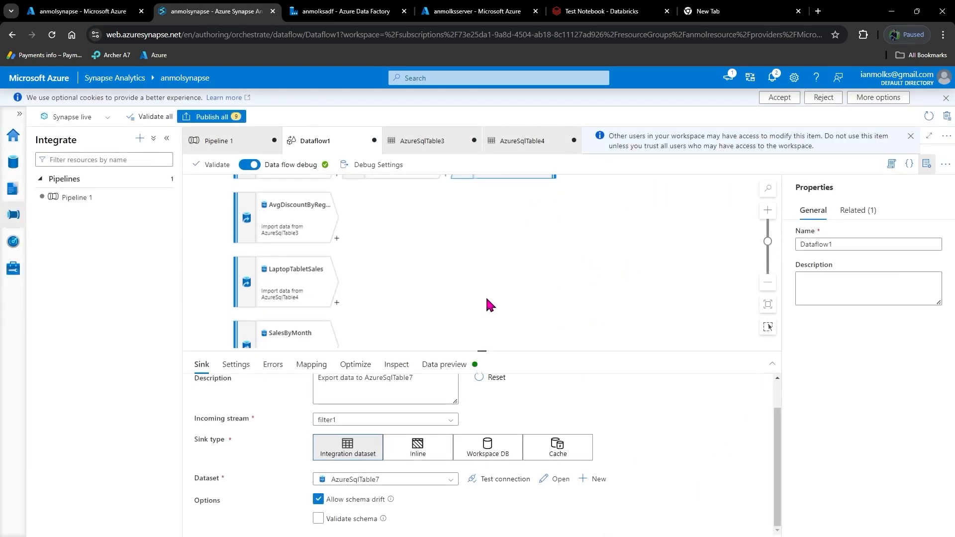
pyautogui.click(309, 341)
pyautogui.scroll(1, 348, 326)
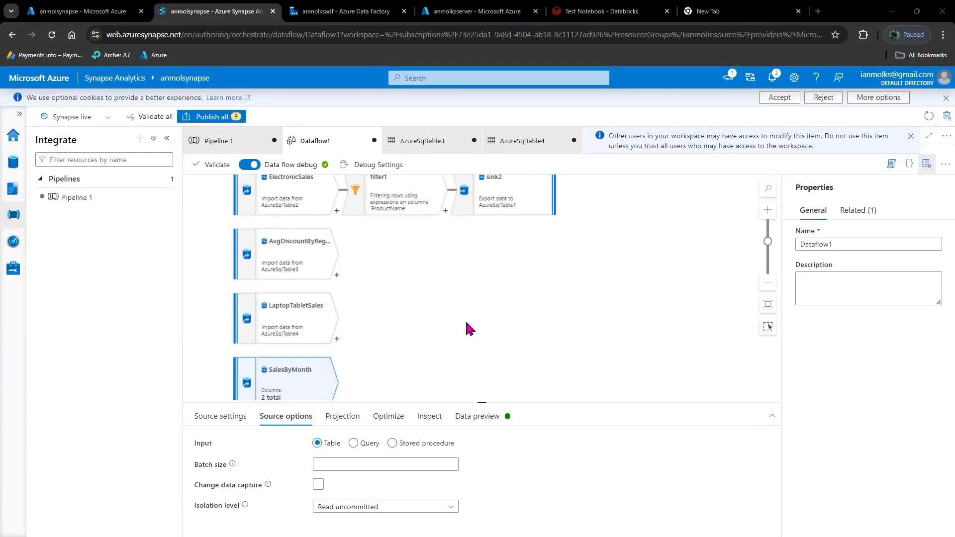
pyautogui.scroll(4, 582, 276)
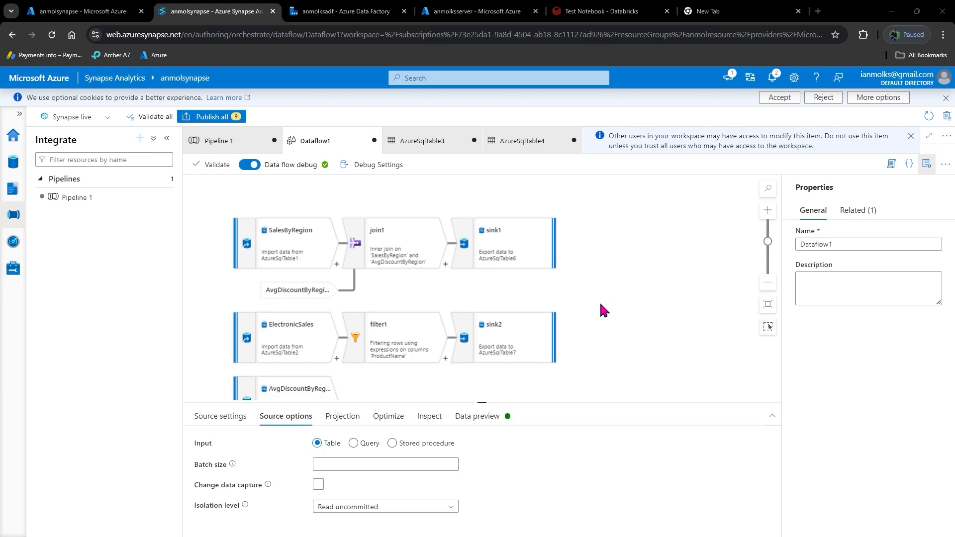
pyautogui.scroll(-4, 571, 301)
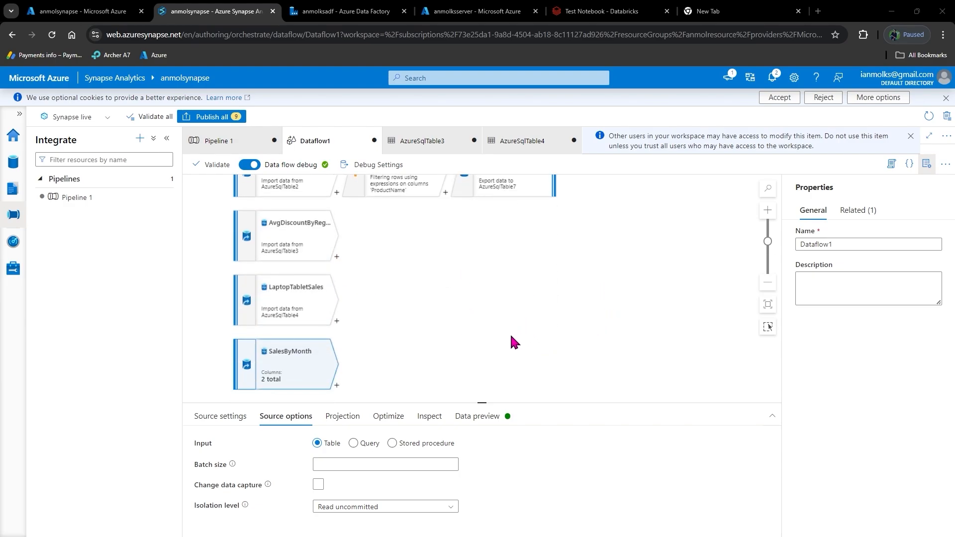
pyautogui.rightClick(321, 367)
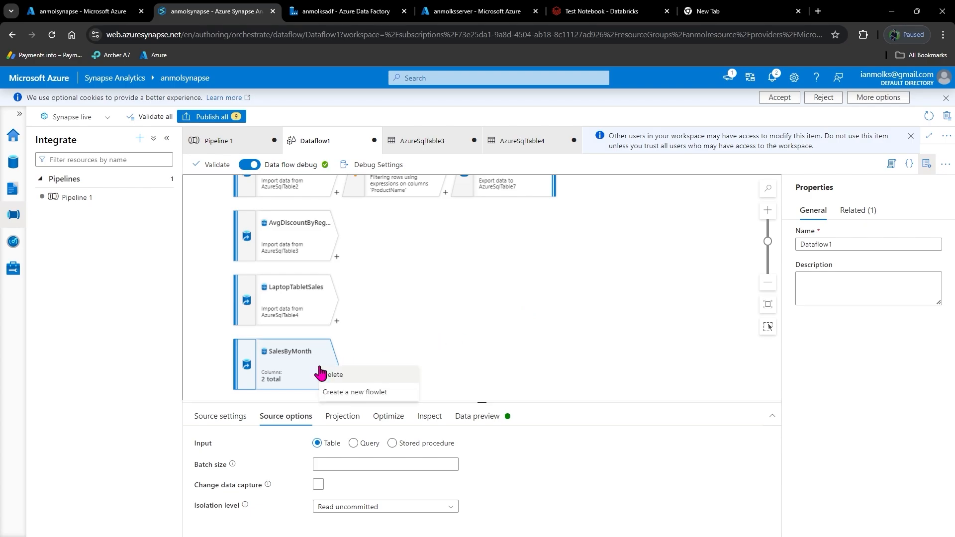
pyautogui.click(358, 377)
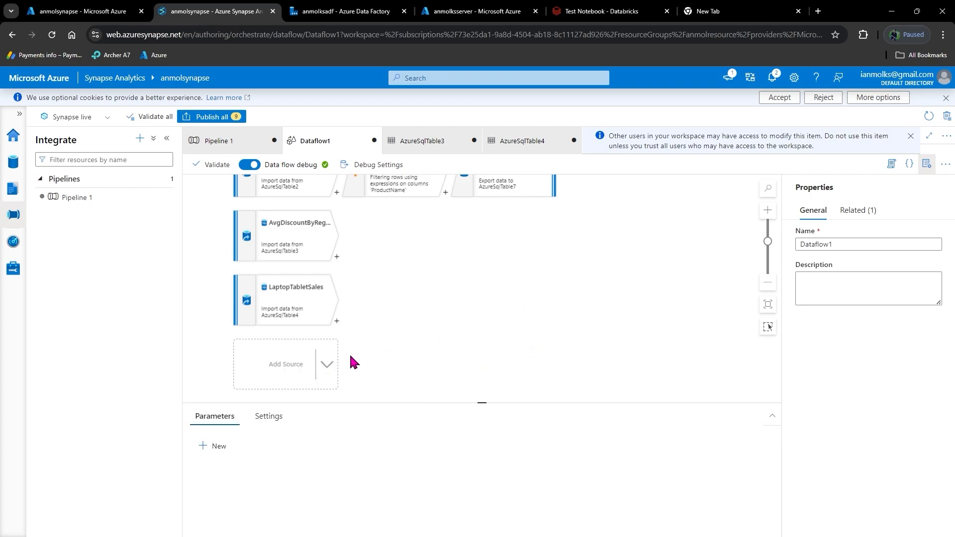
# Step: Delete the LaptopTabletSales source from the data flow
pyautogui.rightClick(298, 302)
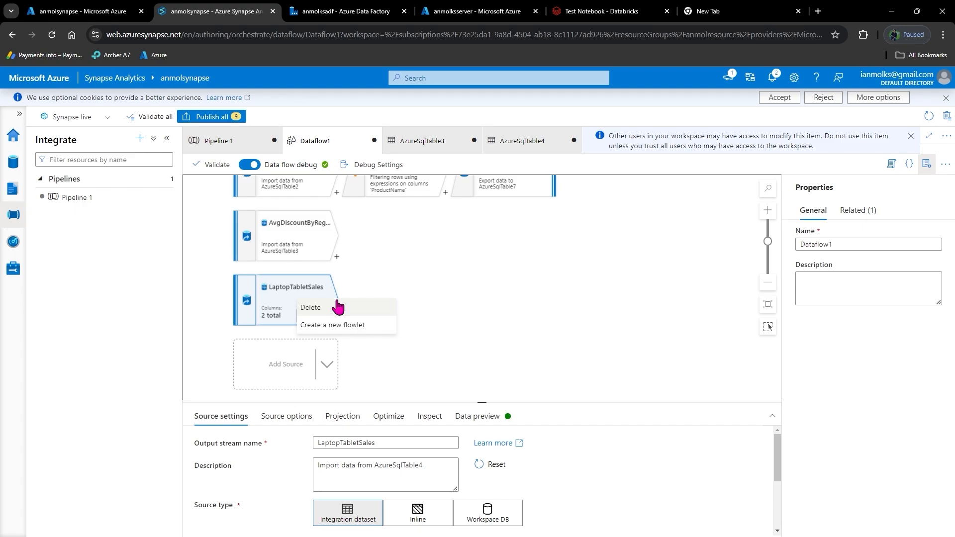
pyautogui.click(440, 276)
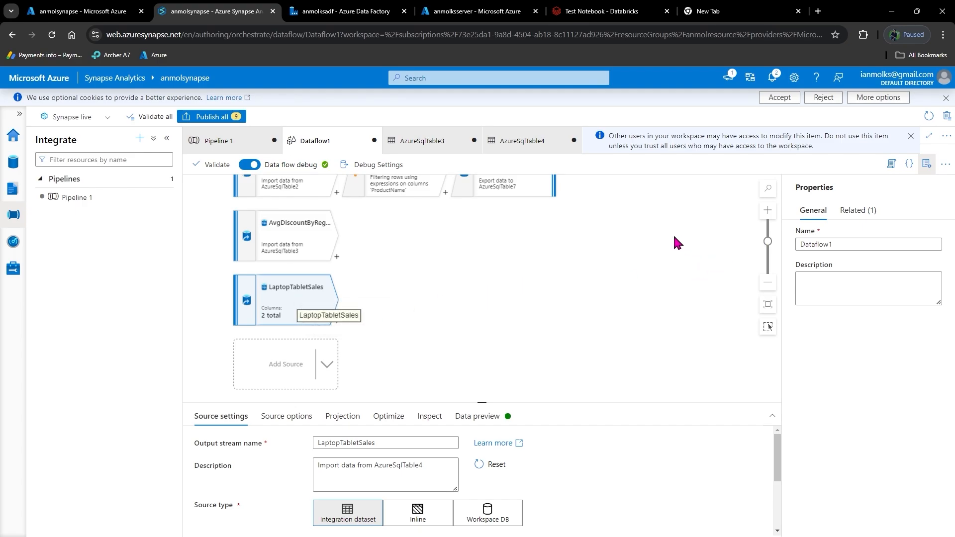
pyautogui.scroll(2, 569, 254)
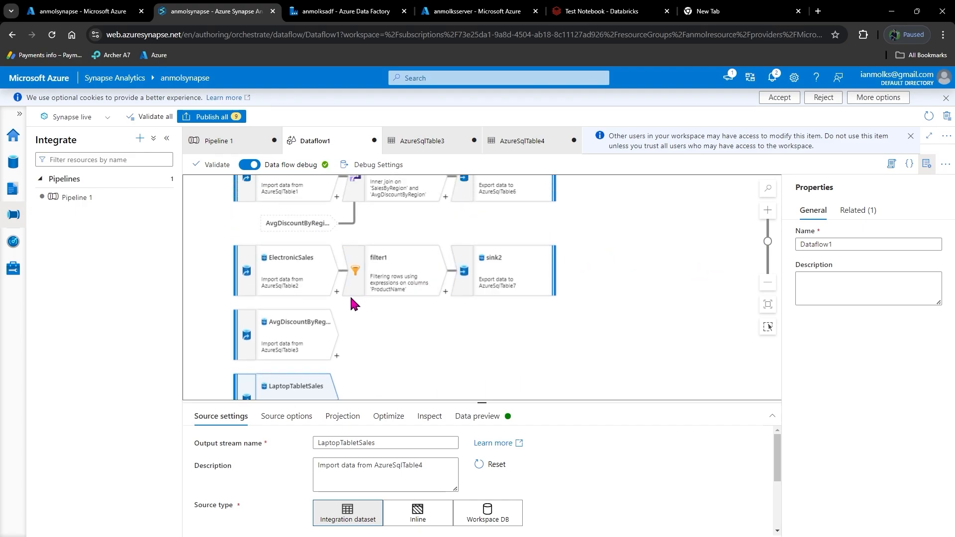
pyautogui.click(301, 276)
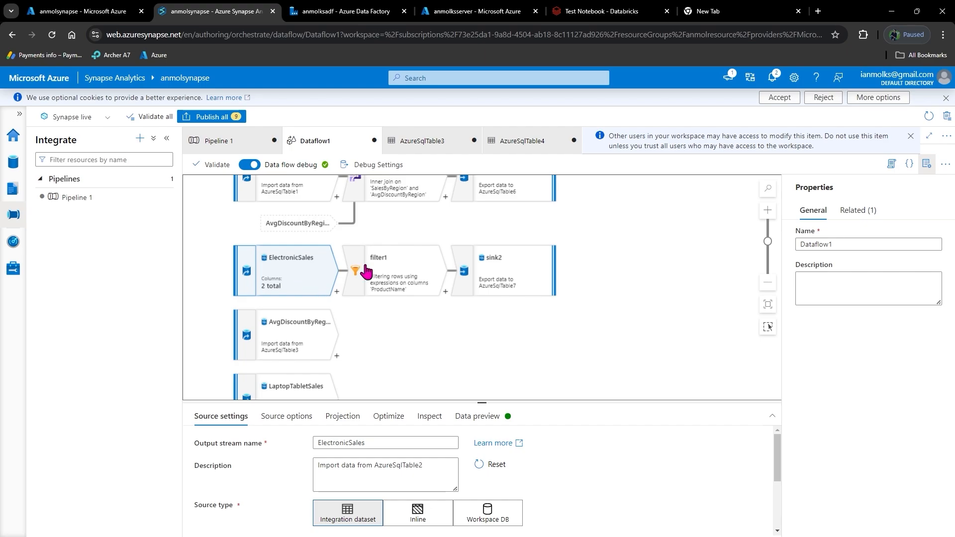
pyautogui.scroll(-2, 667, 281)
pyautogui.click(312, 315)
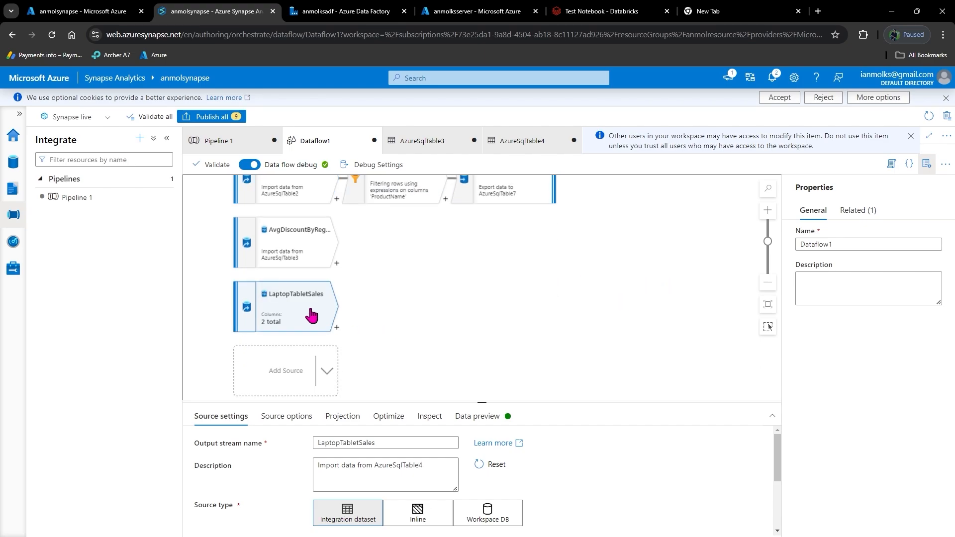
pyautogui.rightClick(301, 297)
pyautogui.click(346, 301)
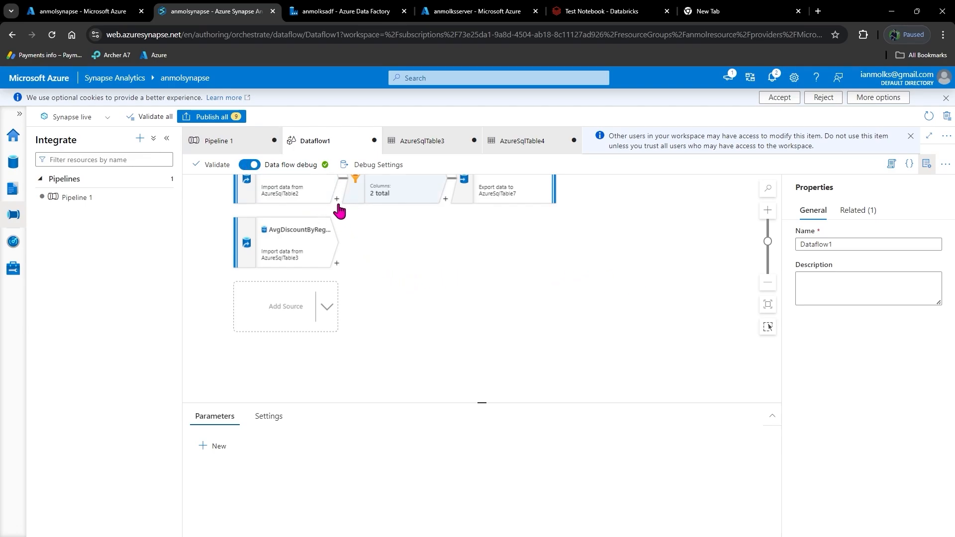
# Step: Run Pipeline 1 in debug mode and review its run output alongside the data flow
pyautogui.click(230, 142)
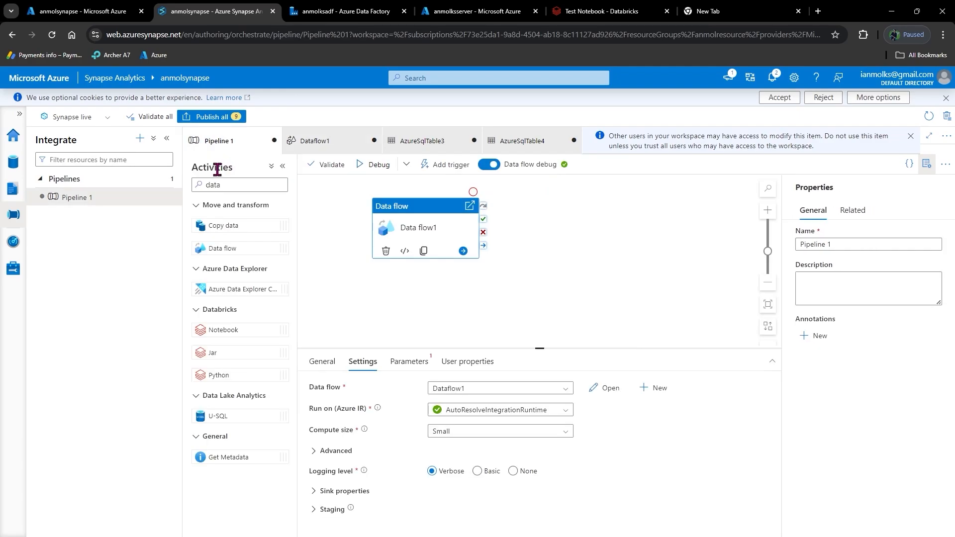
pyautogui.click(373, 168)
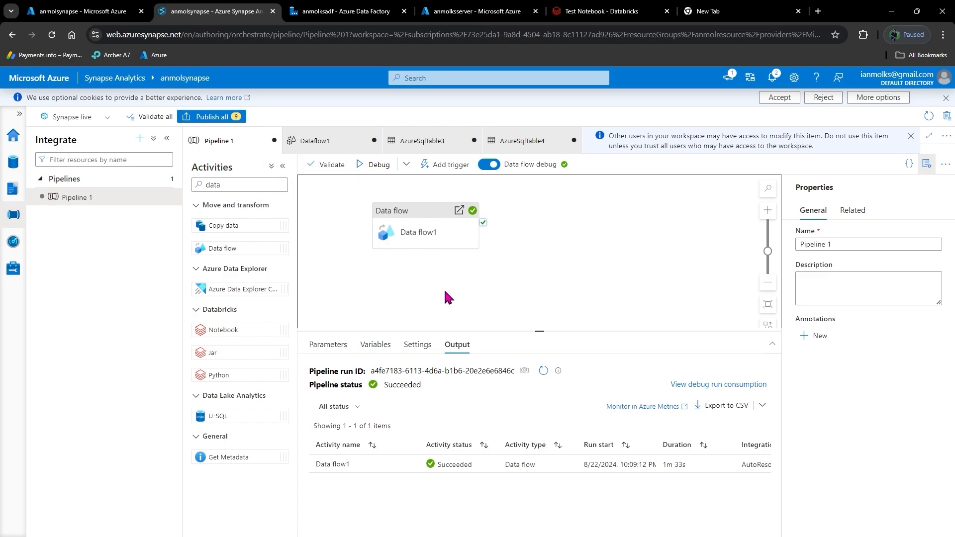
pyautogui.click(324, 142)
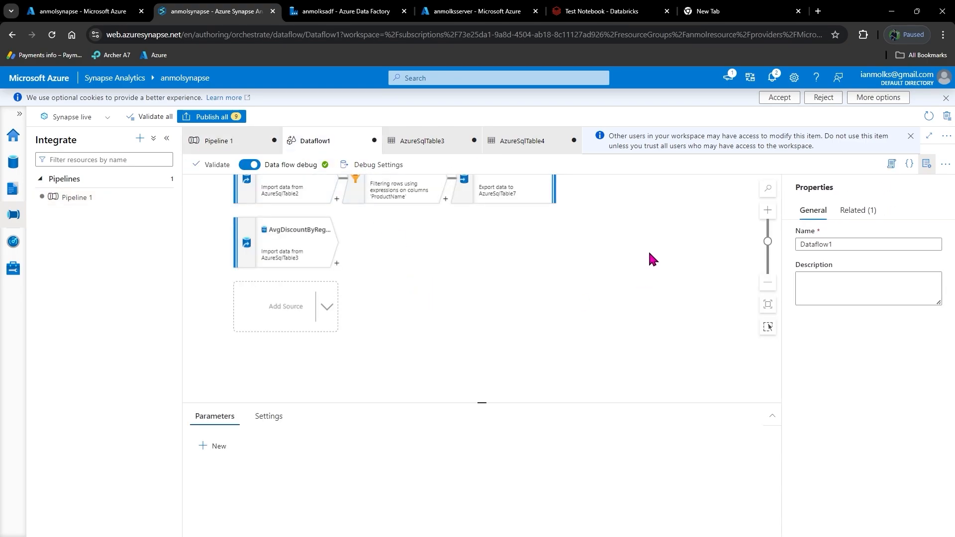
pyautogui.click(219, 141)
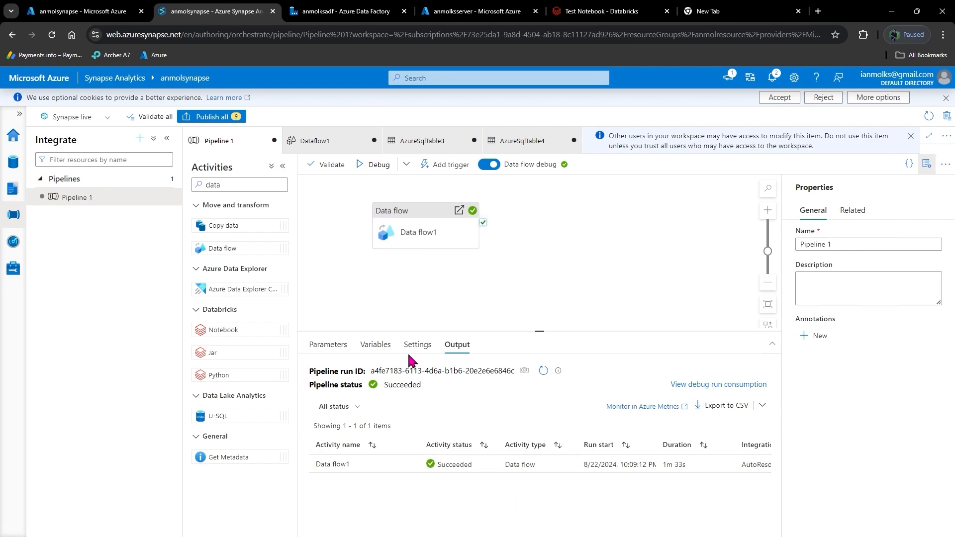
pyautogui.scroll(4, 643, 244)
pyautogui.click(317, 140)
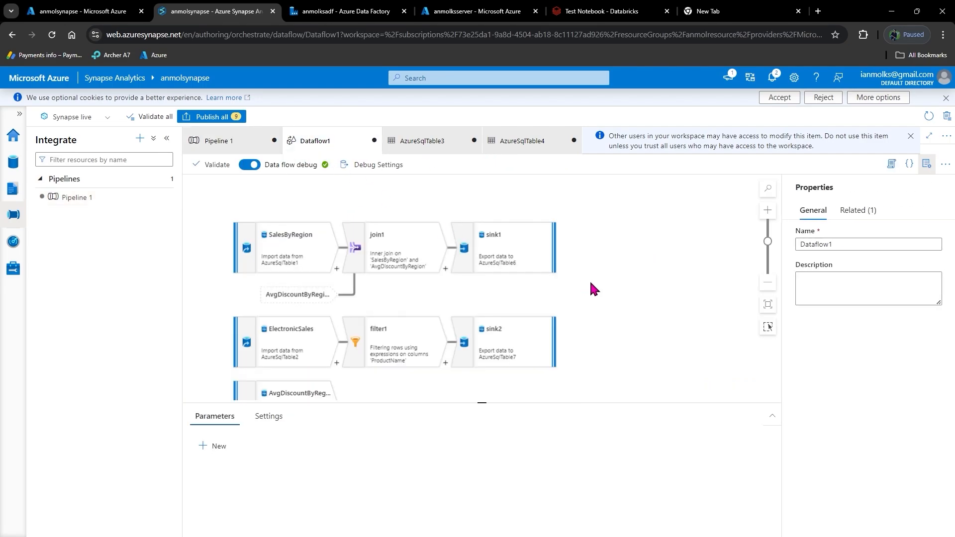
pyautogui.scroll(-3, 634, 255)
pyautogui.scroll(2, 522, 264)
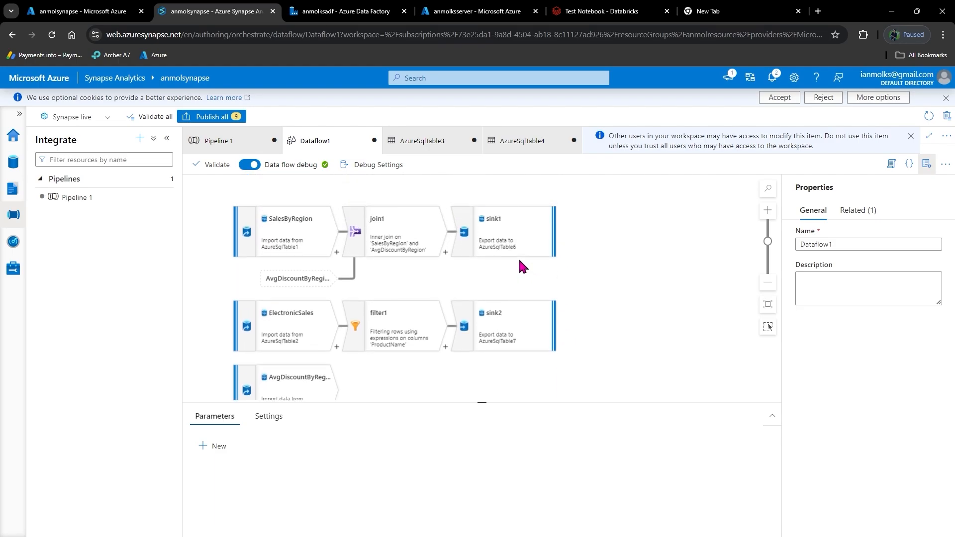
pyautogui.scroll(-3, 527, 264)
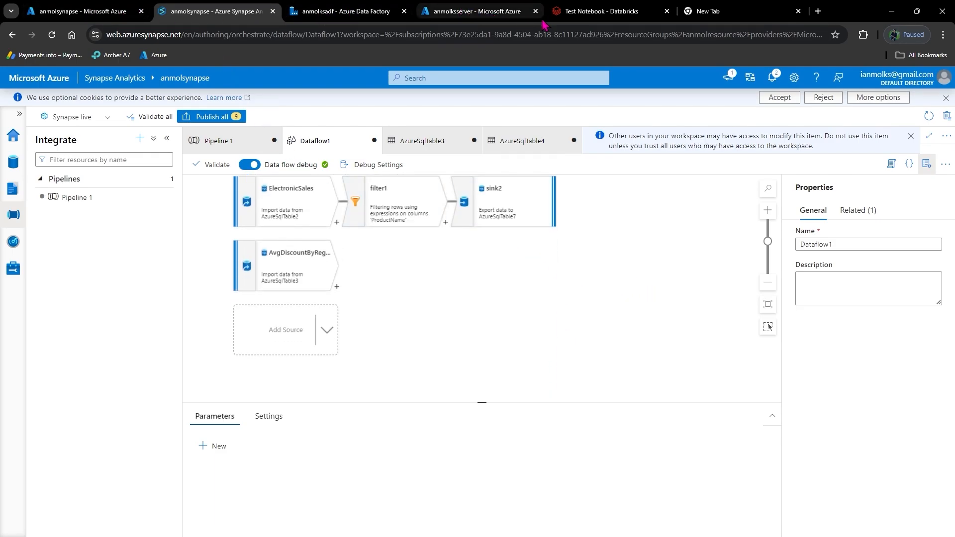
# Step: Open the Query editor of the anmoldb SQL database in the Azure portal and sign in with the SQL server password
pyautogui.click(462, 9)
pyautogui.click(23, 99)
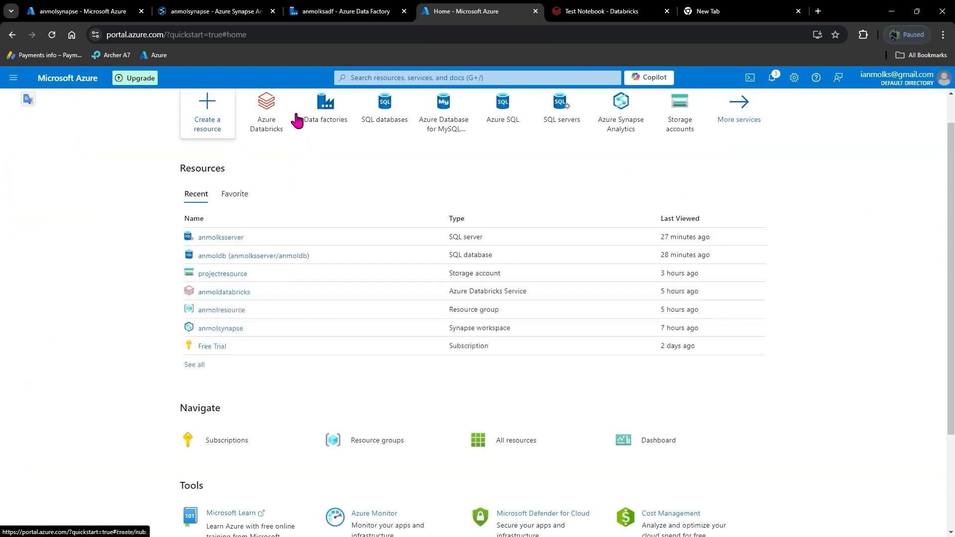
pyautogui.click(214, 253)
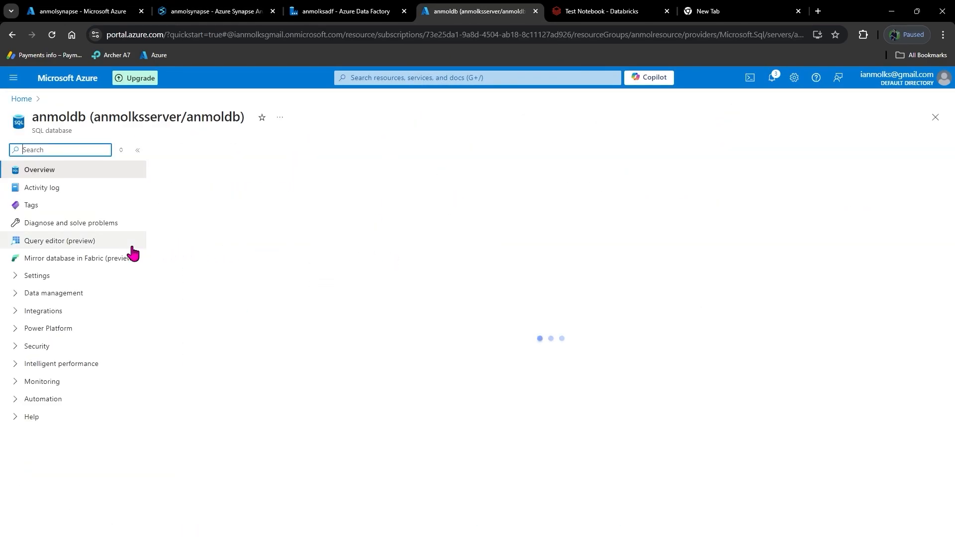
pyautogui.click(67, 241)
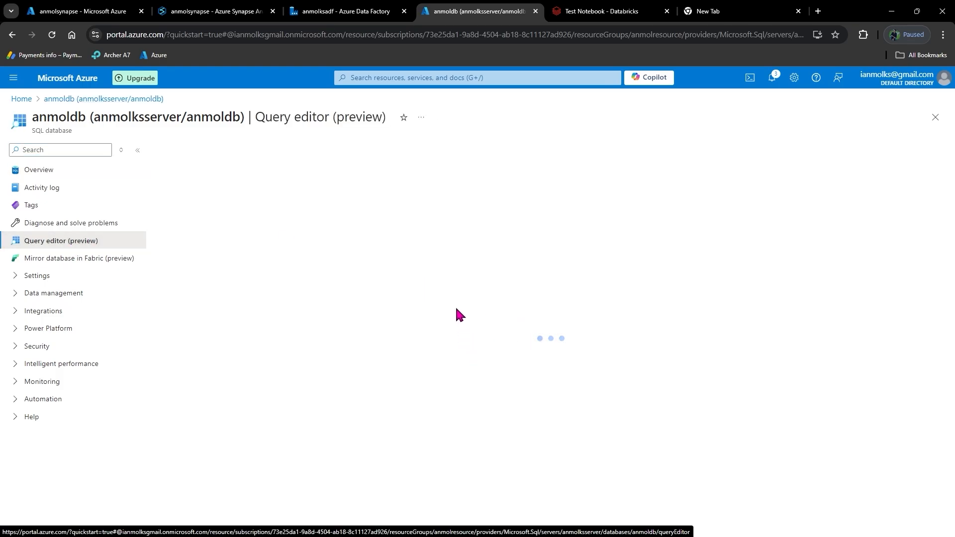
pyautogui.click(429, 354)
pyautogui.write('•')
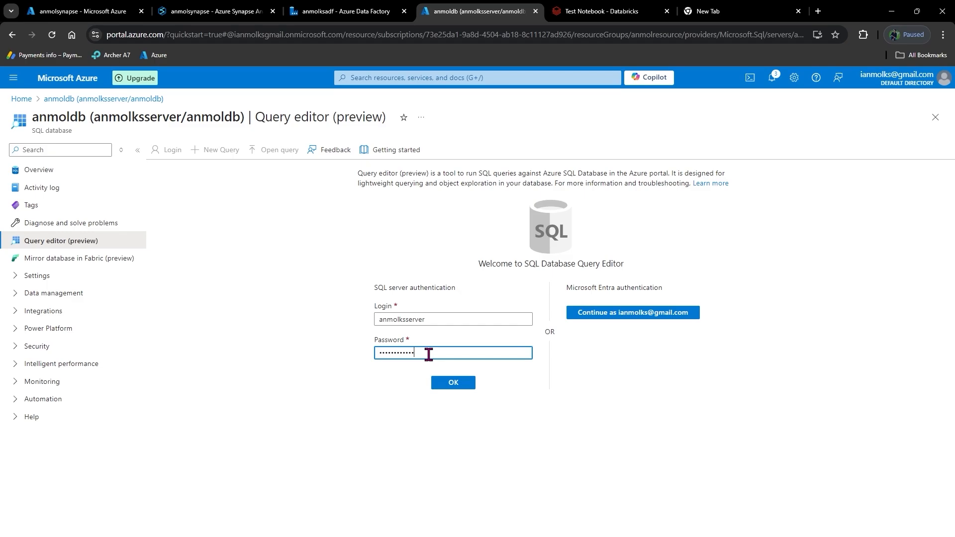
pyautogui.click(469, 383)
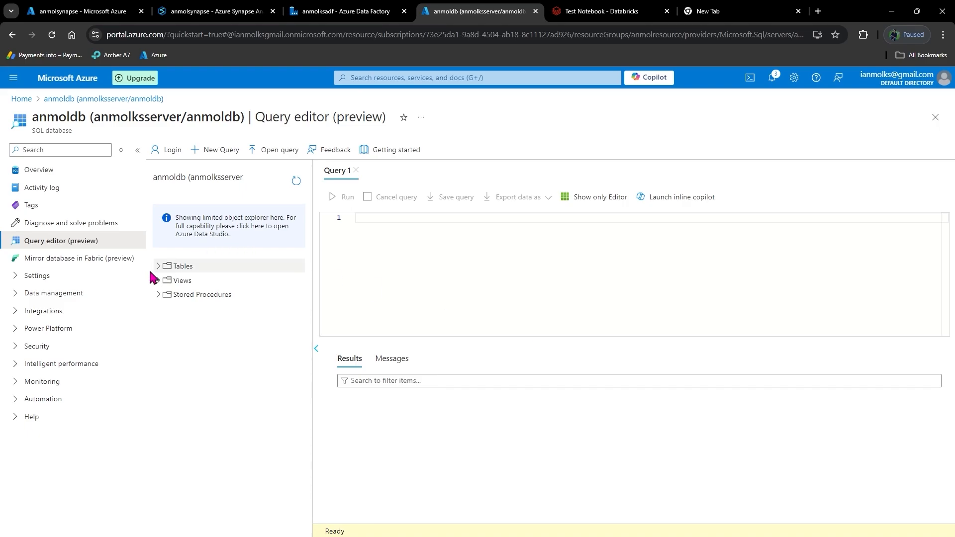
# Step: Expand the database's tables list to examine the output tables
pyautogui.click(157, 267)
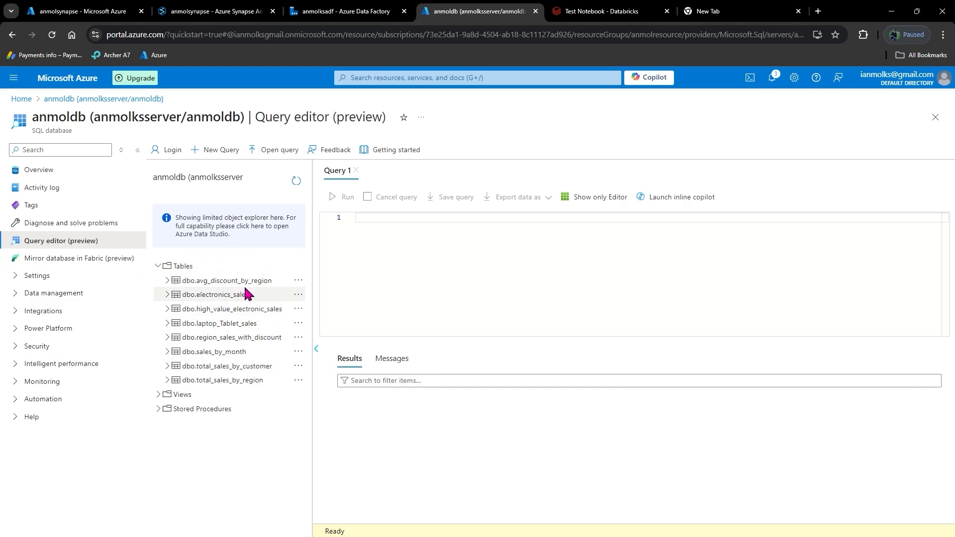
pyautogui.click(259, 314)
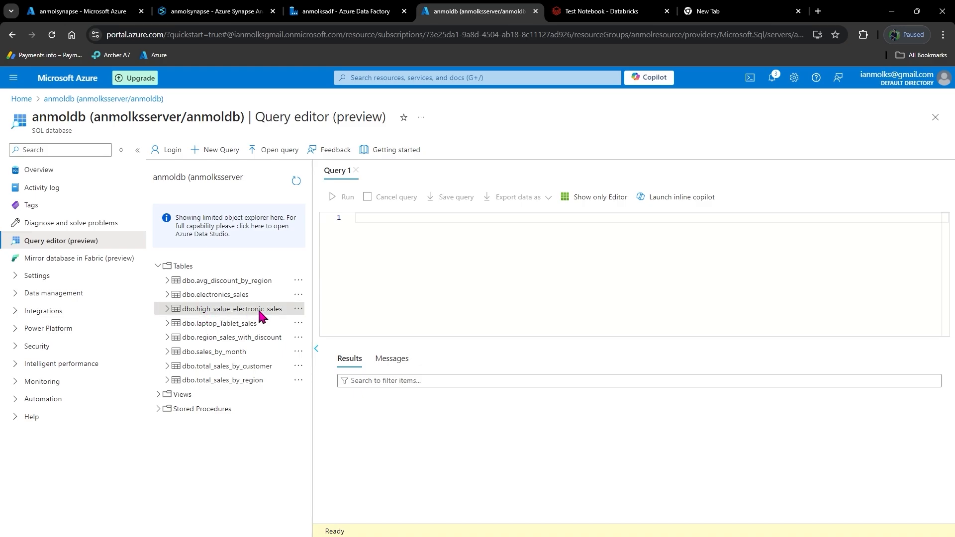
pyautogui.click(243, 342)
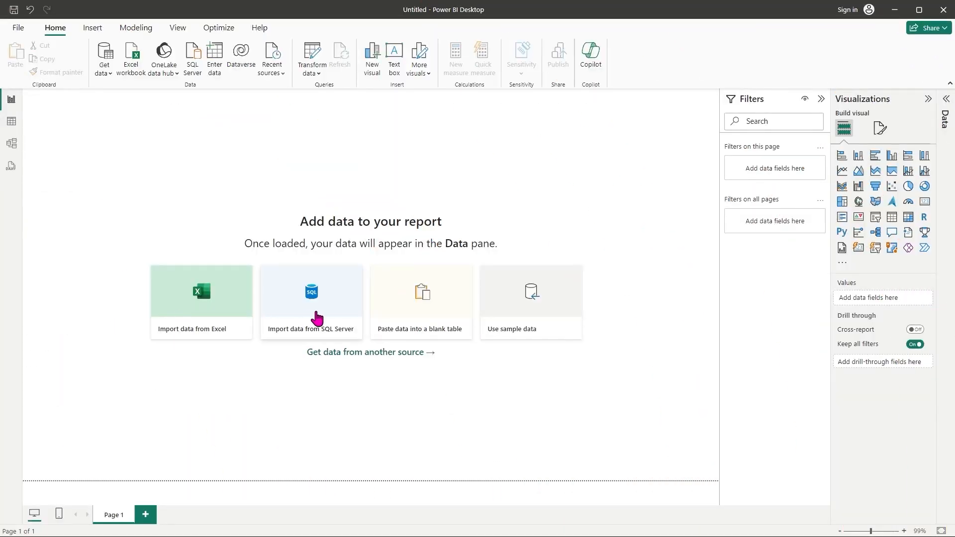
# Step: Switch to Power BI Desktop and start a Get Data connection to an Azure SQL database
pyautogui.click(105, 67)
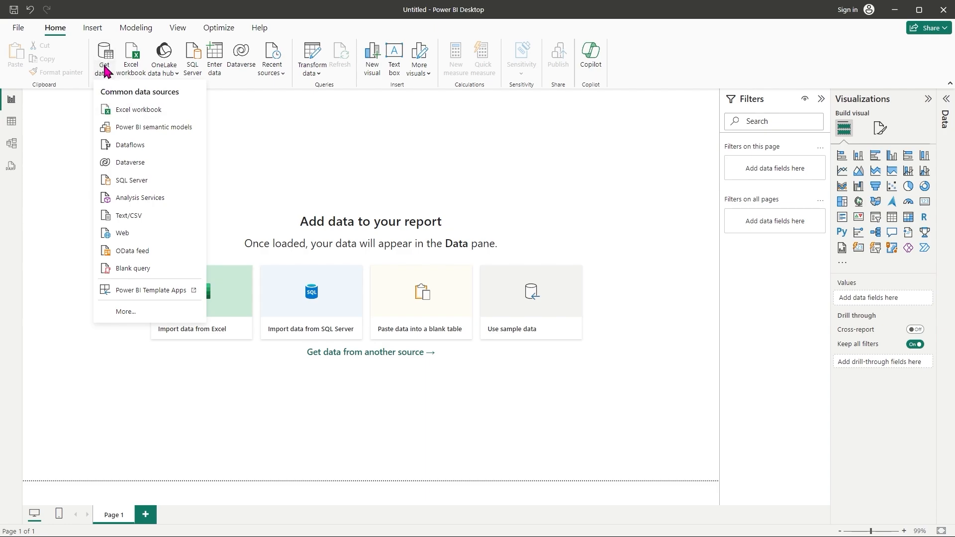
pyautogui.click(130, 311)
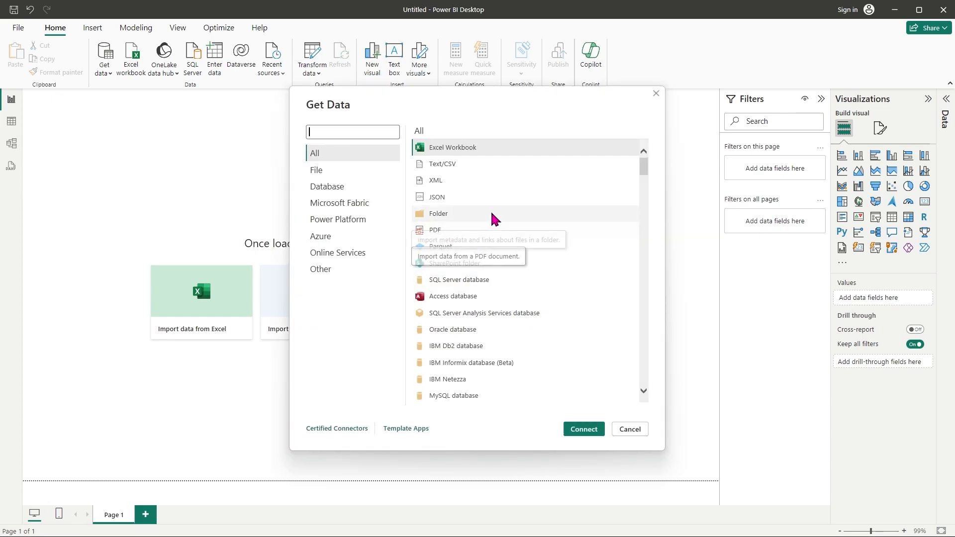
pyautogui.scroll(-4, 494, 213)
pyautogui.scroll(-10, 563, 259)
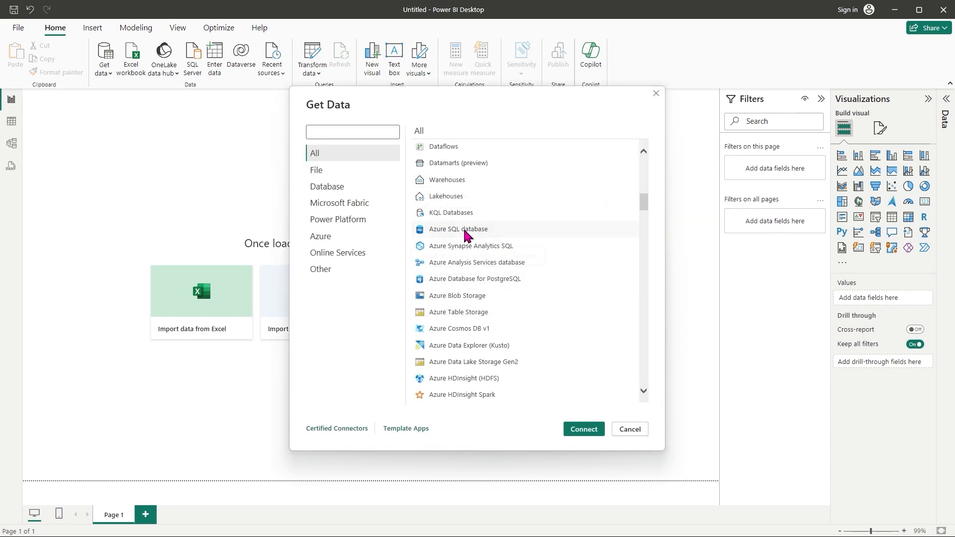
pyautogui.click(465, 233)
pyautogui.click(589, 430)
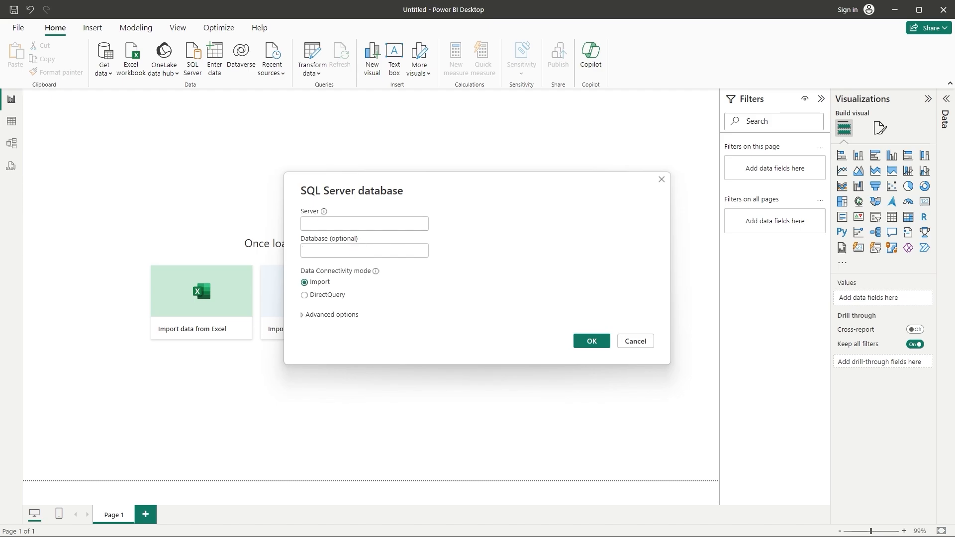
# Step: Copy the SQL server name from the anmolksserver overview in the Azure portal into the connection dialog's Server field
pyautogui.hotkey('alt', 'Tab')
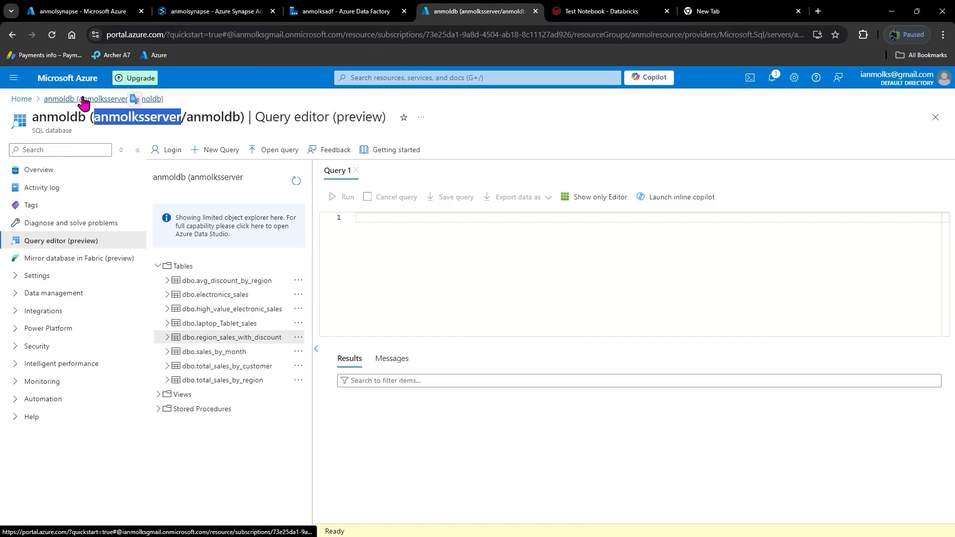
pyautogui.click(22, 99)
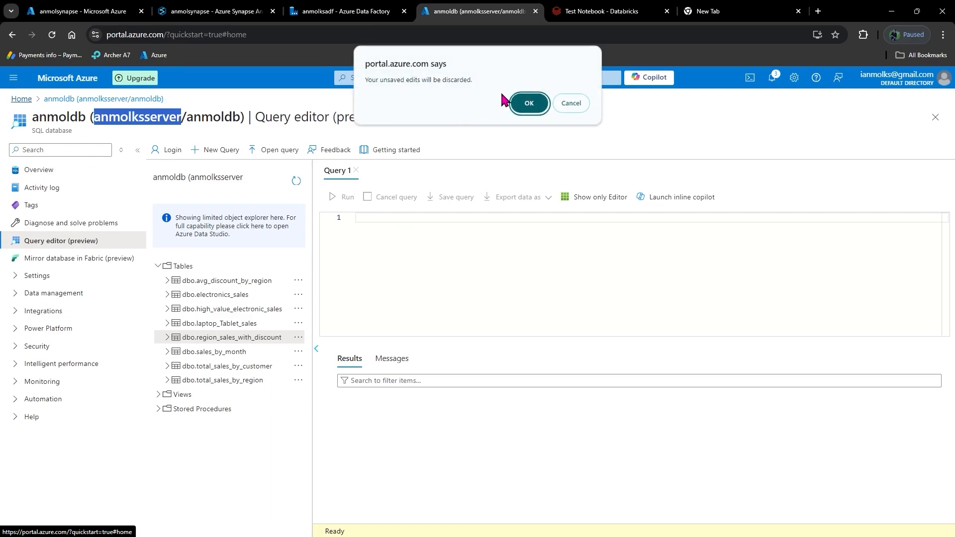
pyautogui.click(525, 100)
pyautogui.click(227, 257)
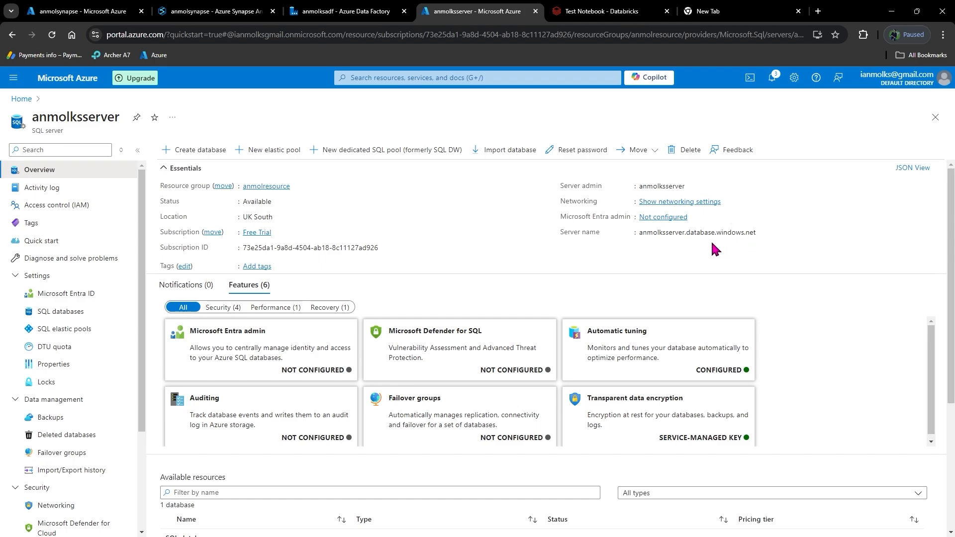
pyautogui.click(762, 233)
pyautogui.hotkey('alt', 'Tab')
pyautogui.click(354, 225)
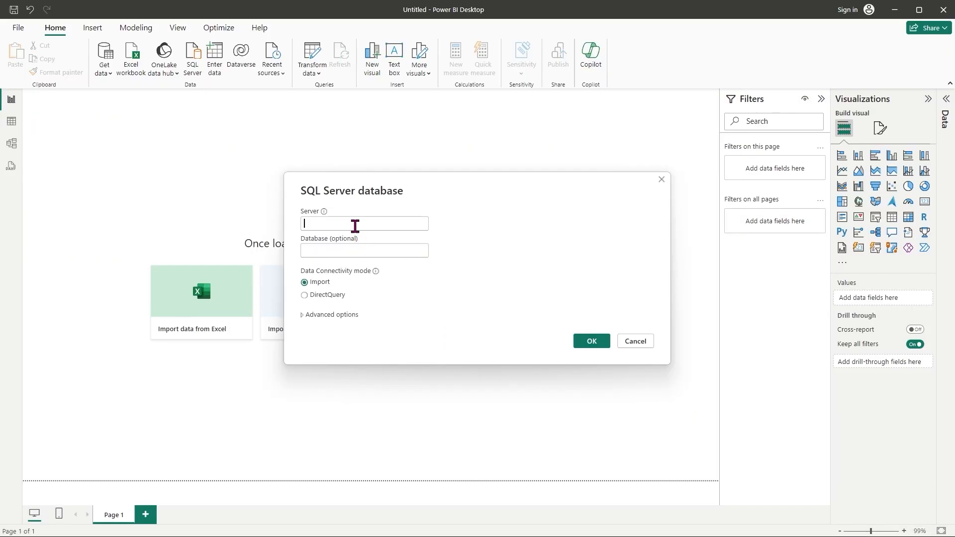
pyautogui.hotkey('ctrl', 'v')
# Step: Copy the database name anmoldb from the portal into the Database field and confirm the connection settings
pyautogui.click(362, 253)
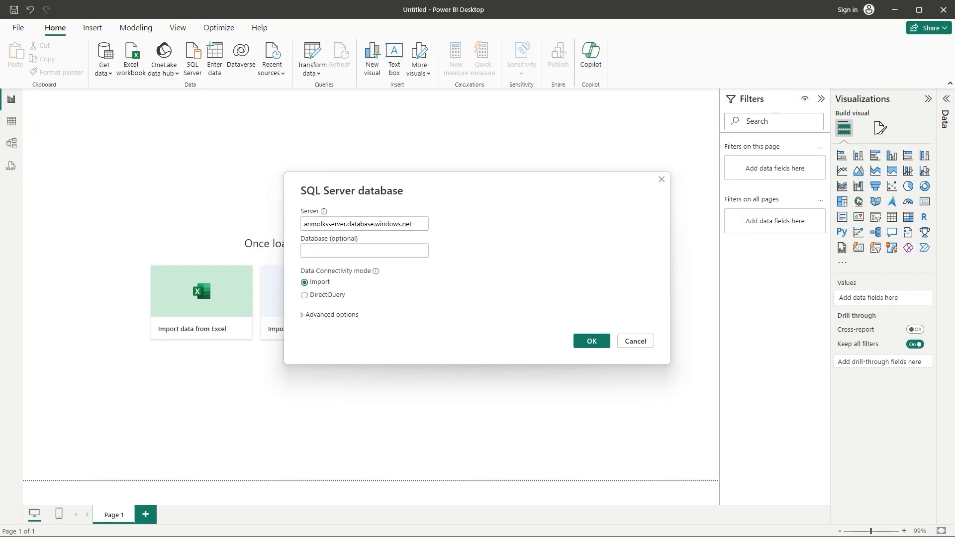
pyautogui.hotkey('alt', 'Tab')
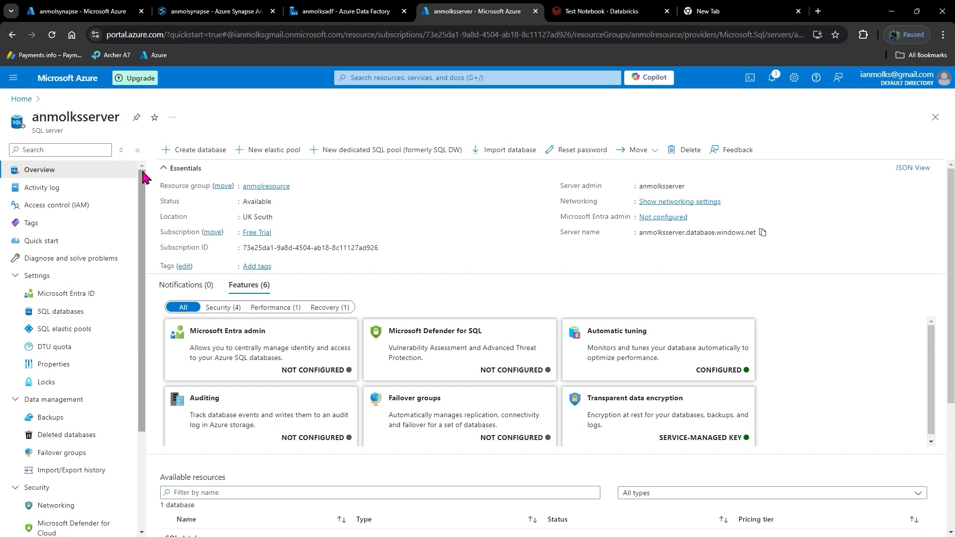
pyautogui.click(22, 98)
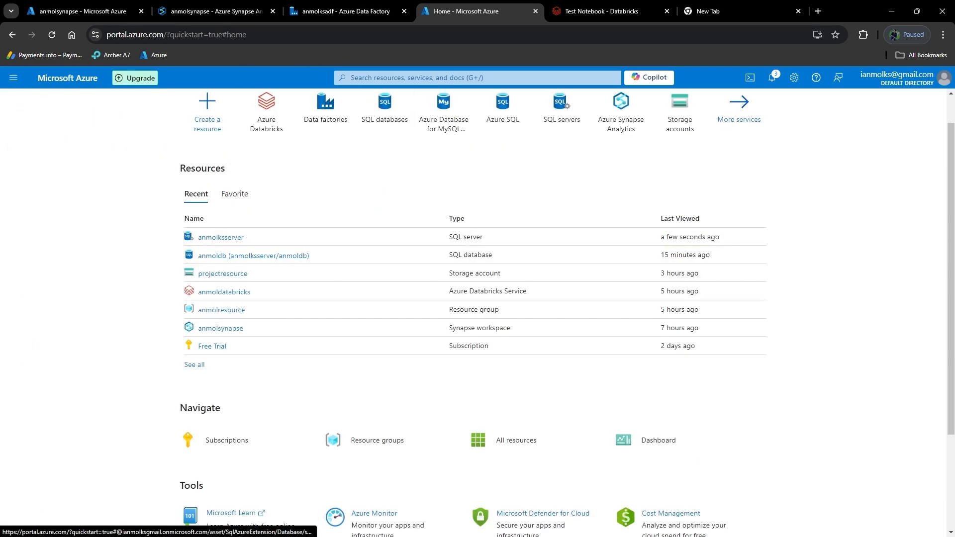
pyautogui.hotkey('alt', 'Tab')
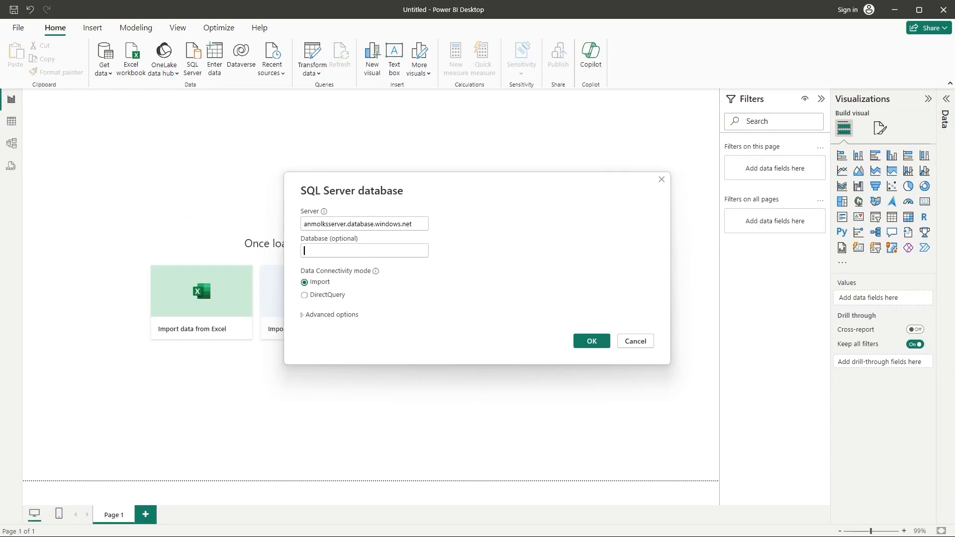
pyautogui.hotkey('alt', 'Tab')
pyautogui.click(212, 255)
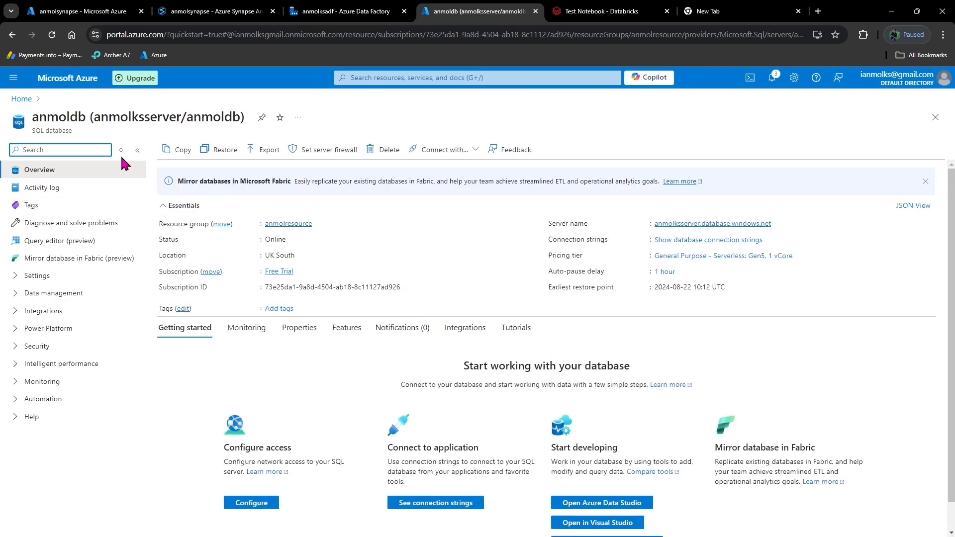
pyautogui.click(54, 113)
pyautogui.moveTo(85, 117); pyautogui.dragTo(31, 117)
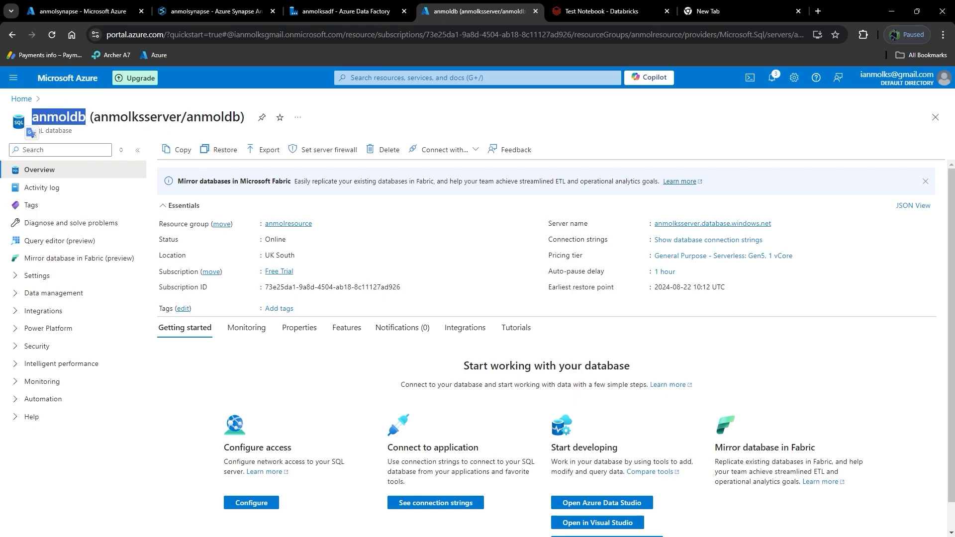
pyautogui.hotkey('alt', 'Tab')
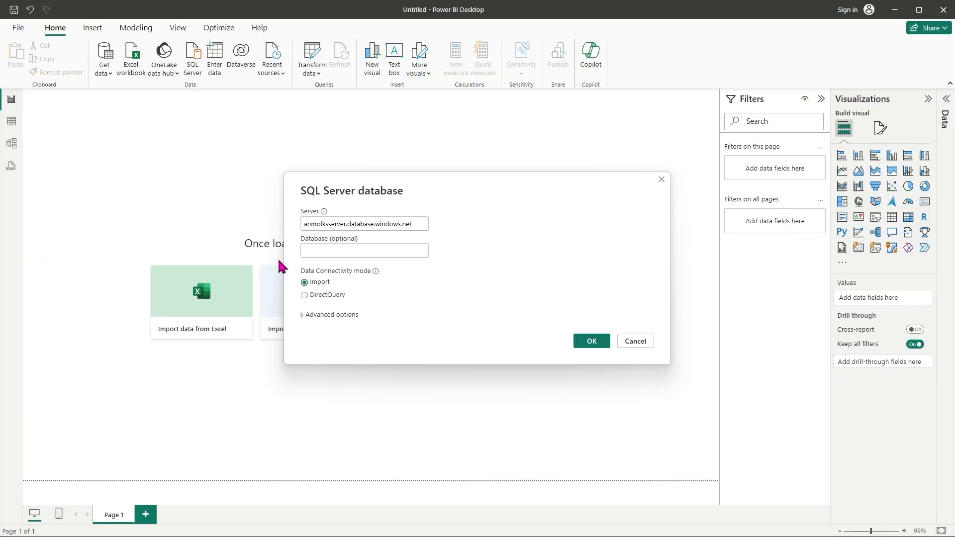
pyautogui.click(314, 250)
pyautogui.hotkey('ctrl', 'v')
pyautogui.click(586, 340)
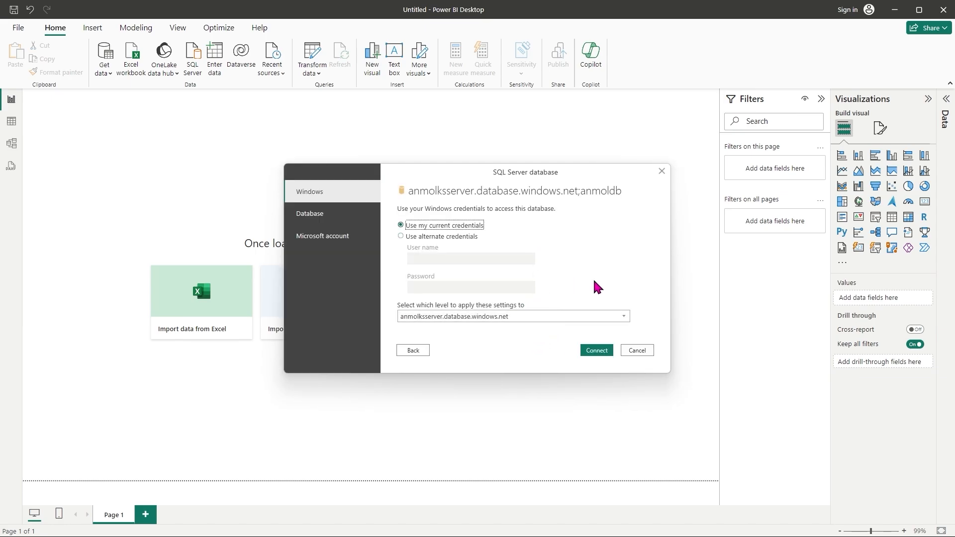
# Step: Sign in with database authentication, entering the SQL server admin login copied from the query editor and the password, and connect
pyautogui.click(445, 236)
pyautogui.click(321, 215)
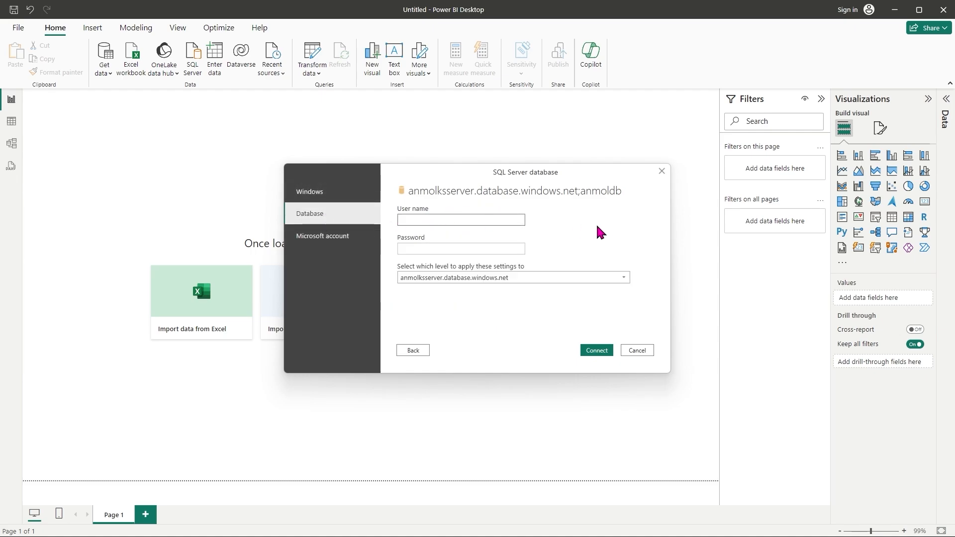
pyautogui.click(443, 217)
pyautogui.click(434, 249)
pyautogui.click(421, 220)
pyautogui.hotkey('alt', 'Tab')
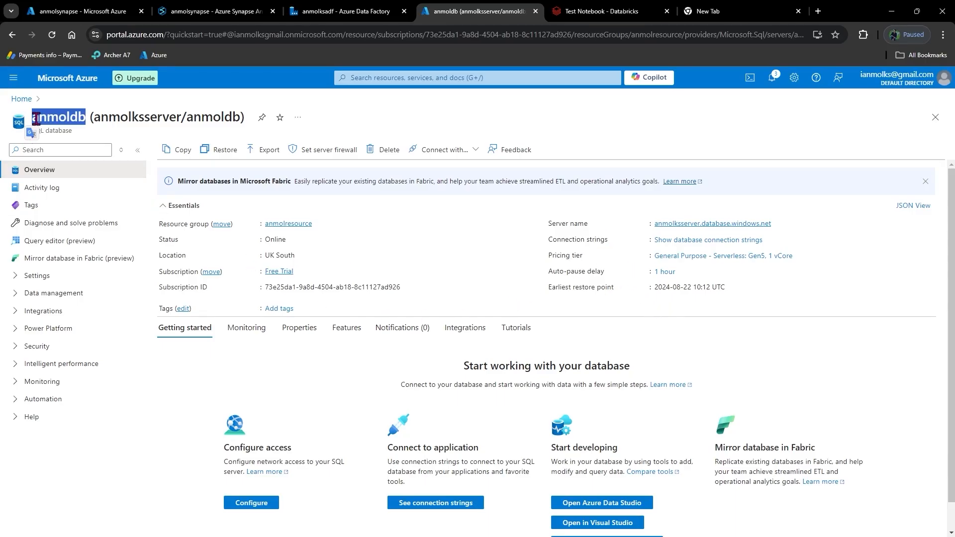
pyautogui.click(21, 99)
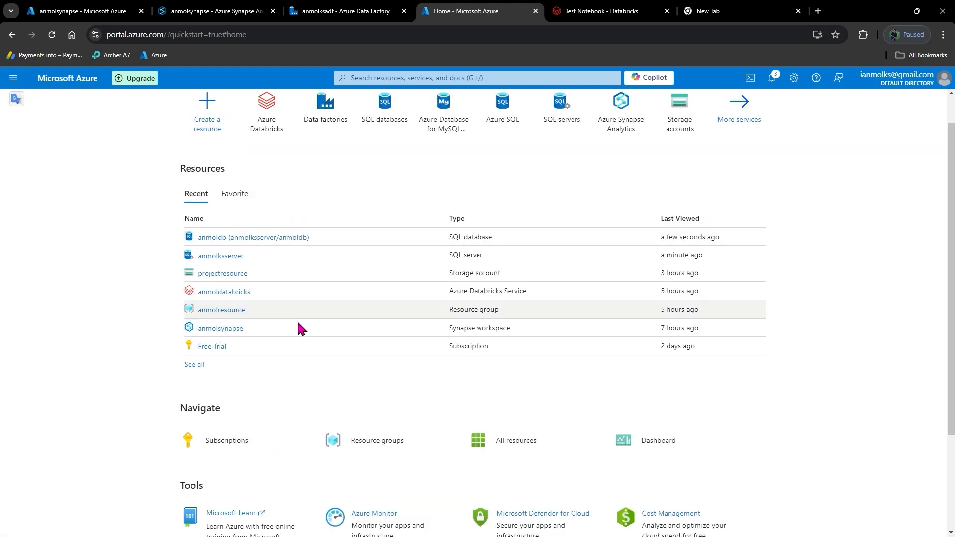
pyautogui.click(207, 239)
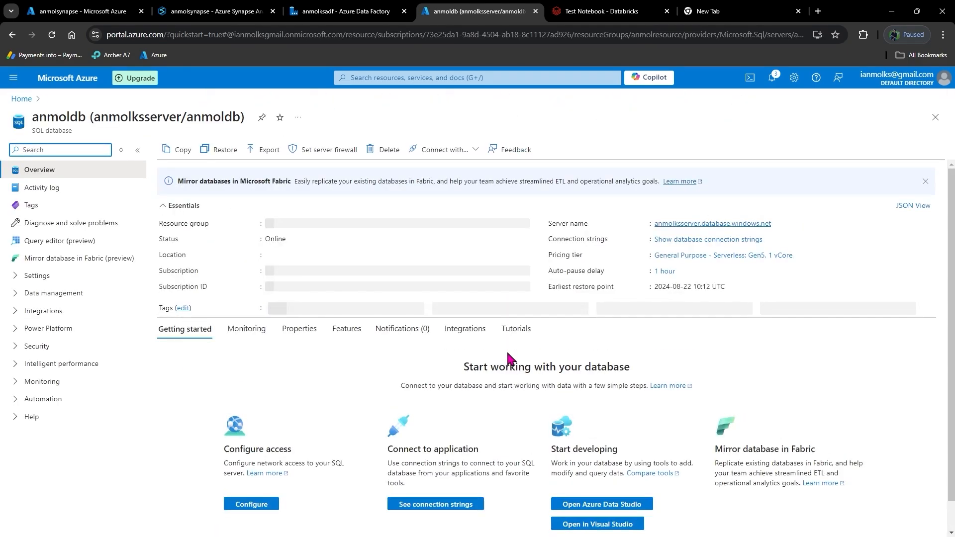
pyautogui.click(79, 240)
pyautogui.doubleClick(376, 319)
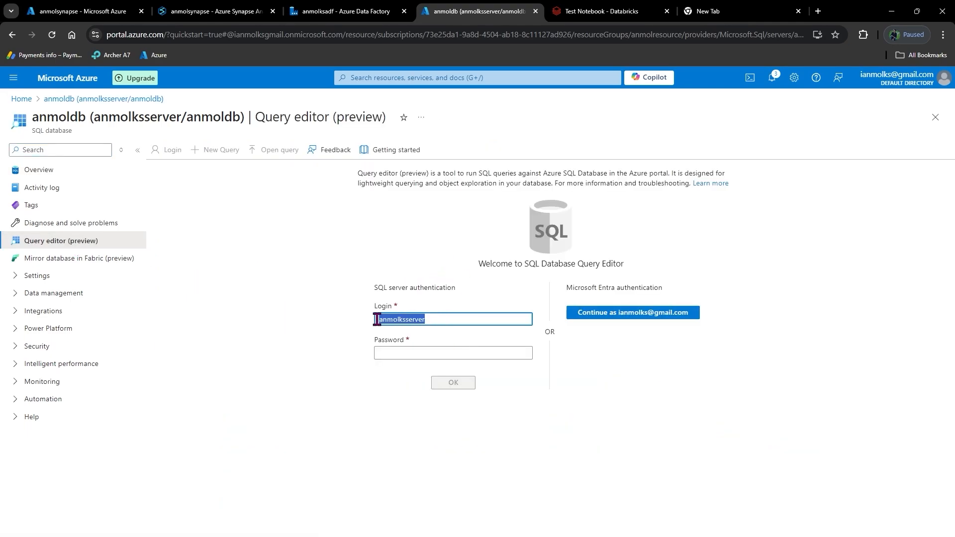
pyautogui.hotkey('alt', 'Tab')
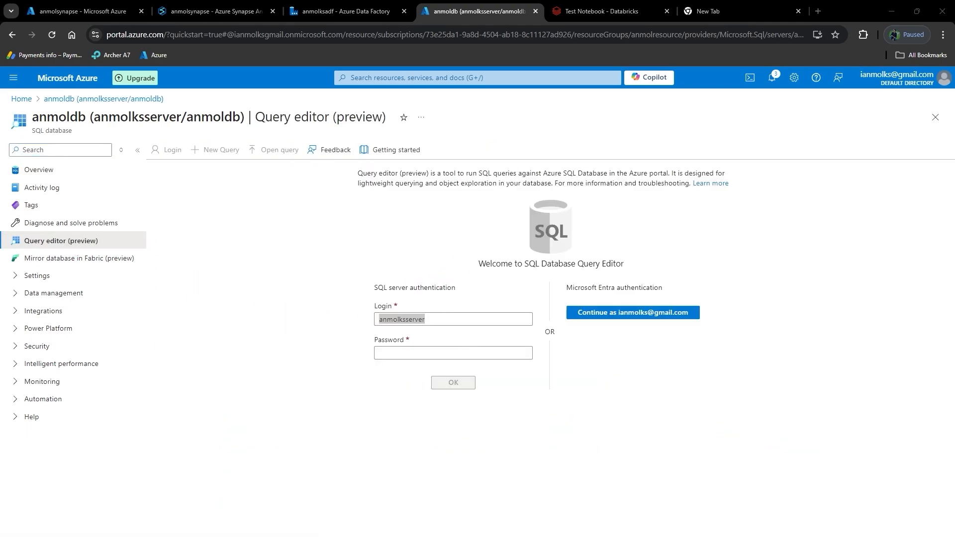
pyautogui.click(461, 221)
pyautogui.hotkey('ctrl', 'v')
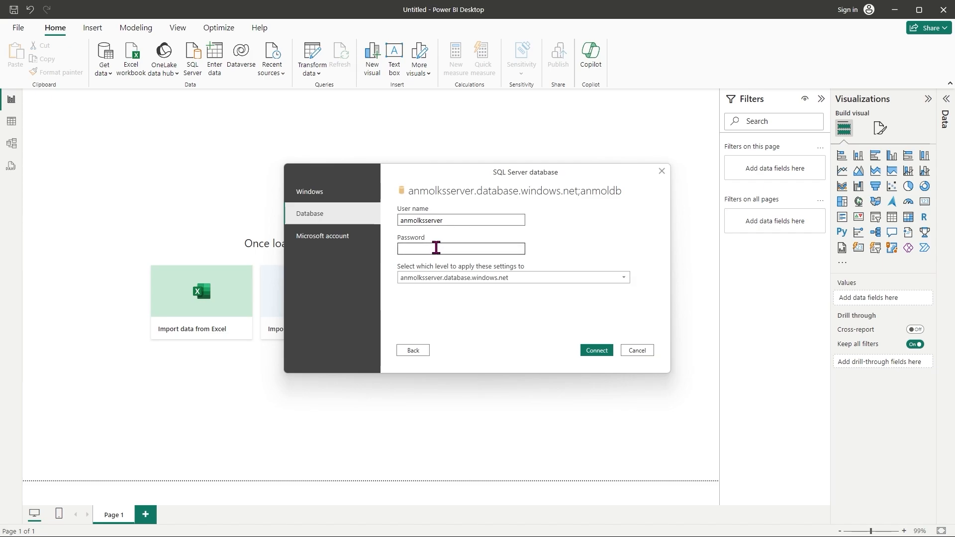
pyautogui.click(440, 247)
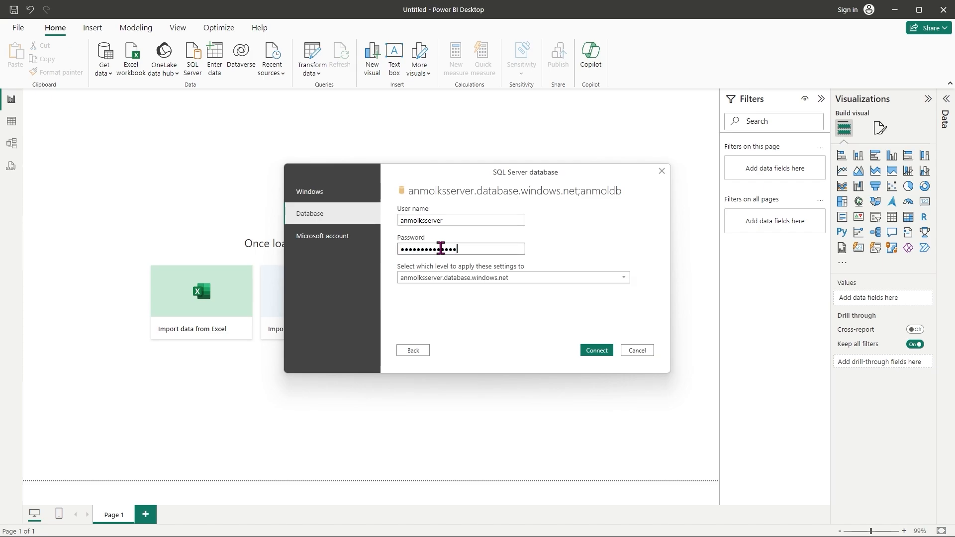
pyautogui.click(598, 350)
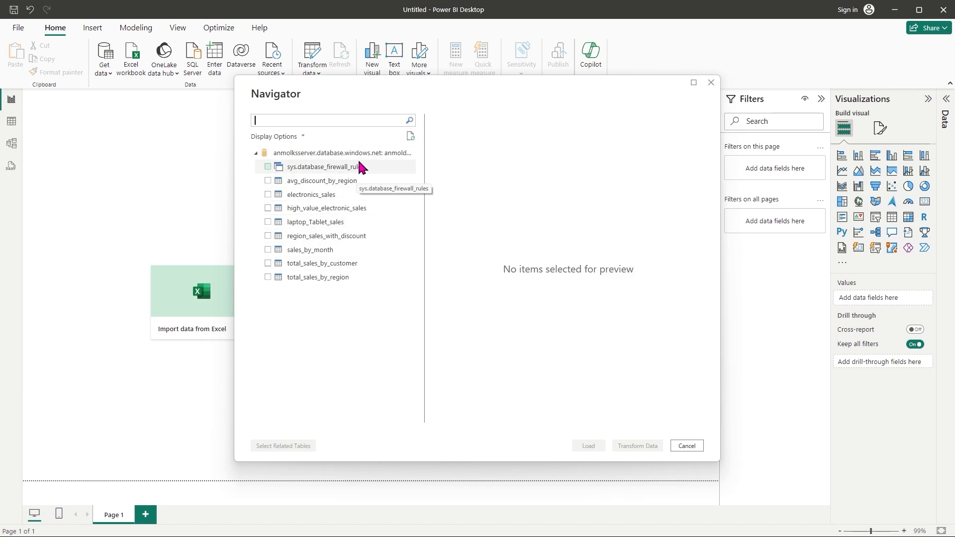
# Step: Select all eight sales tables except sys.database_firewall_rules in the Navigator and load them
pyautogui.click(267, 180)
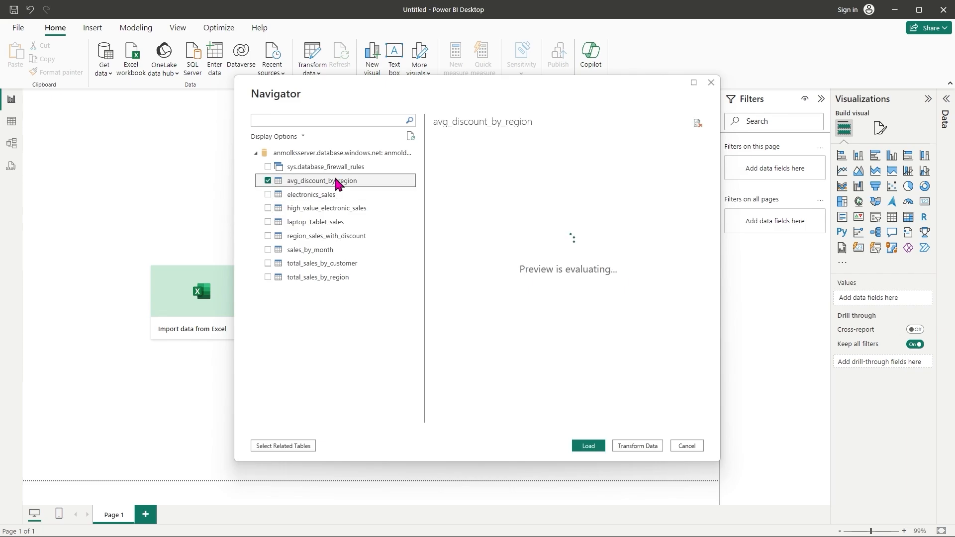
pyautogui.click(268, 195)
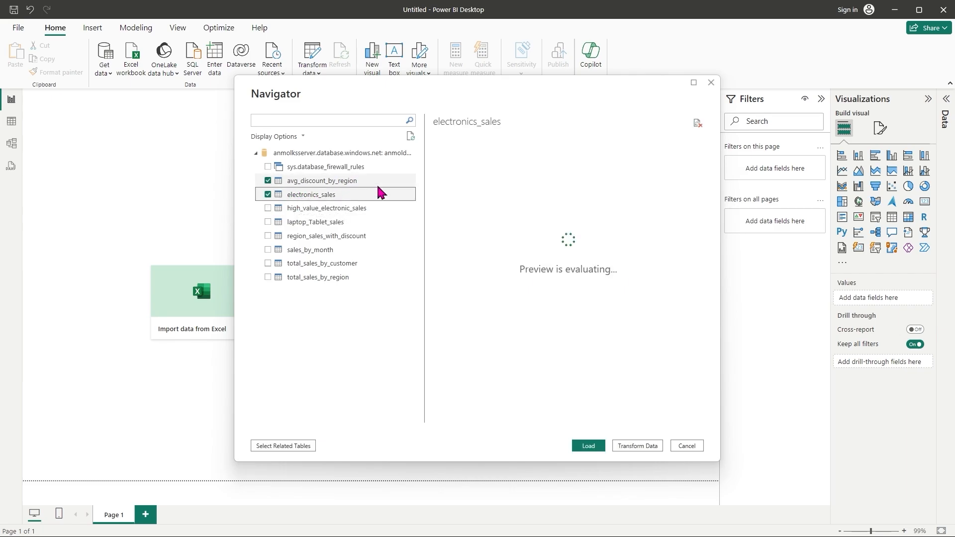
pyautogui.click(267, 207)
pyautogui.click(268, 222)
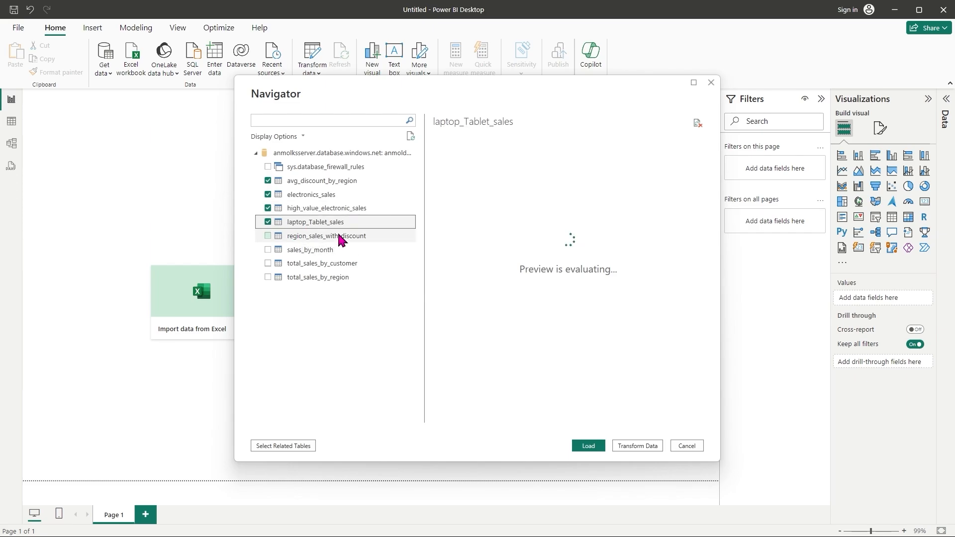
pyautogui.click(267, 236)
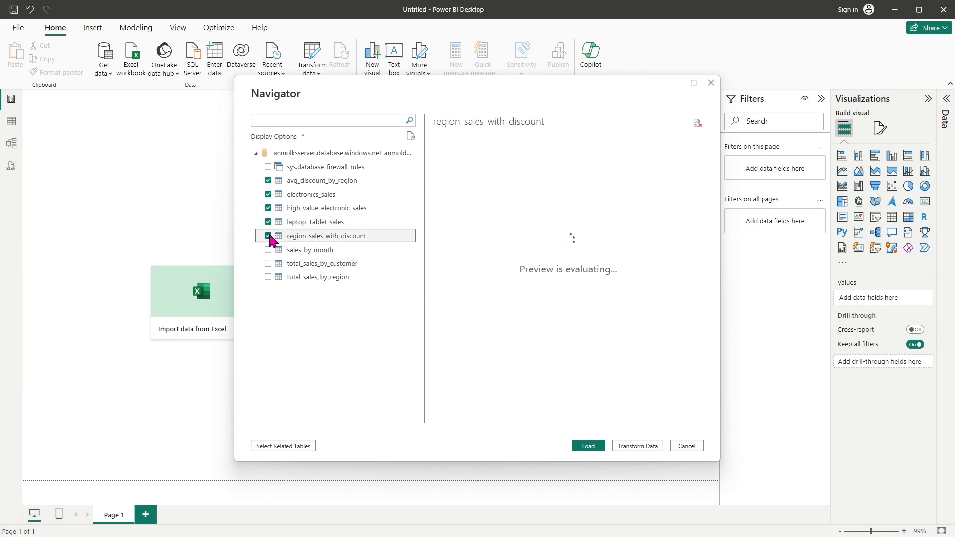
pyautogui.click(268, 249)
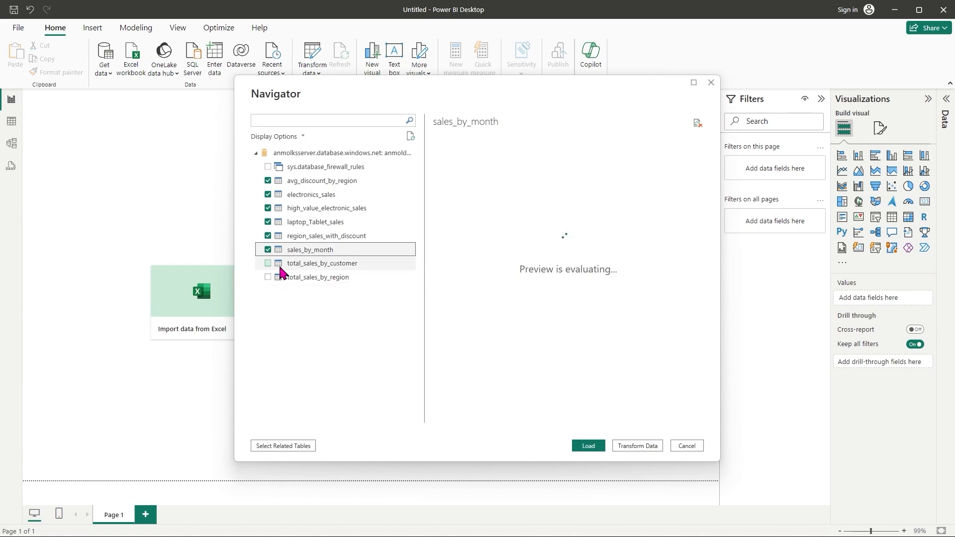
pyautogui.click(267, 277)
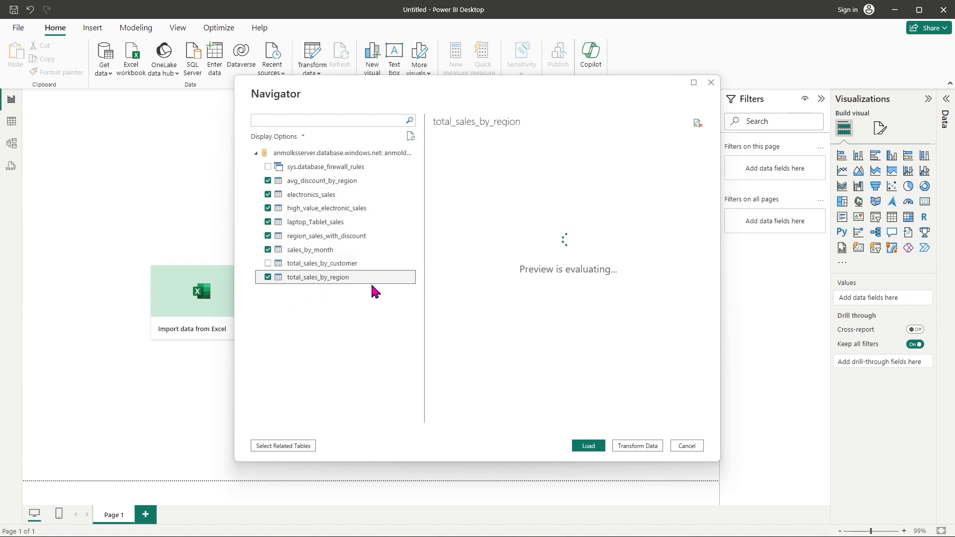
pyautogui.click(267, 263)
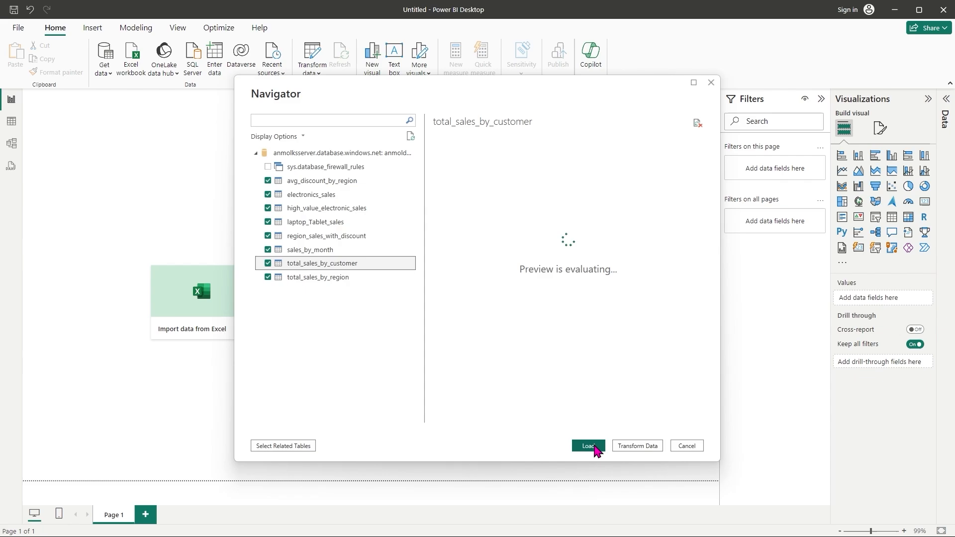
pyautogui.click(589, 446)
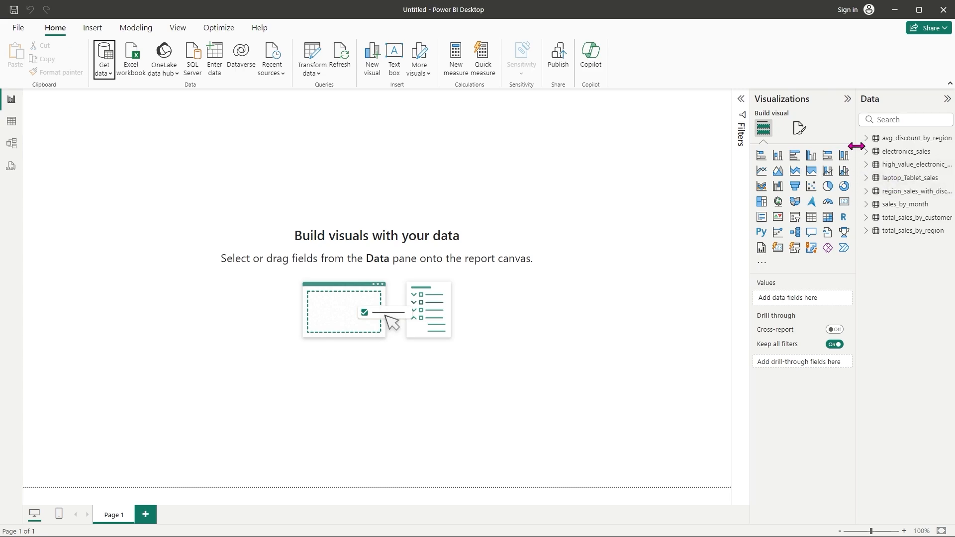
# Step: Add a text box across the top of the report page titled Sales Analysis : 2024
pyautogui.moveTo(856, 146); pyautogui.dragTo(823, 146)
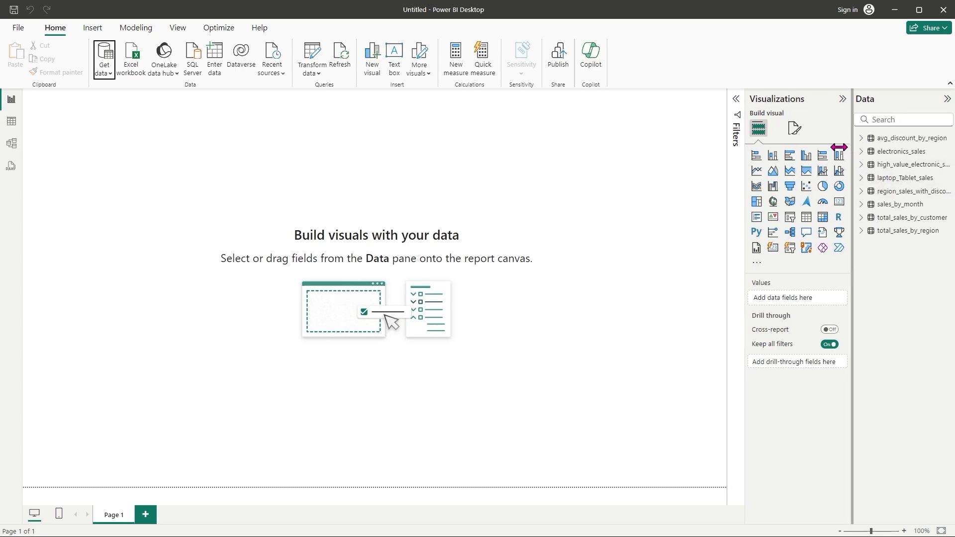
pyautogui.click(395, 58)
pyautogui.moveTo(154, 151); pyautogui.dragTo(604, 167)
pyautogui.moveTo(317, 216); pyautogui.dragTo(309, 106)
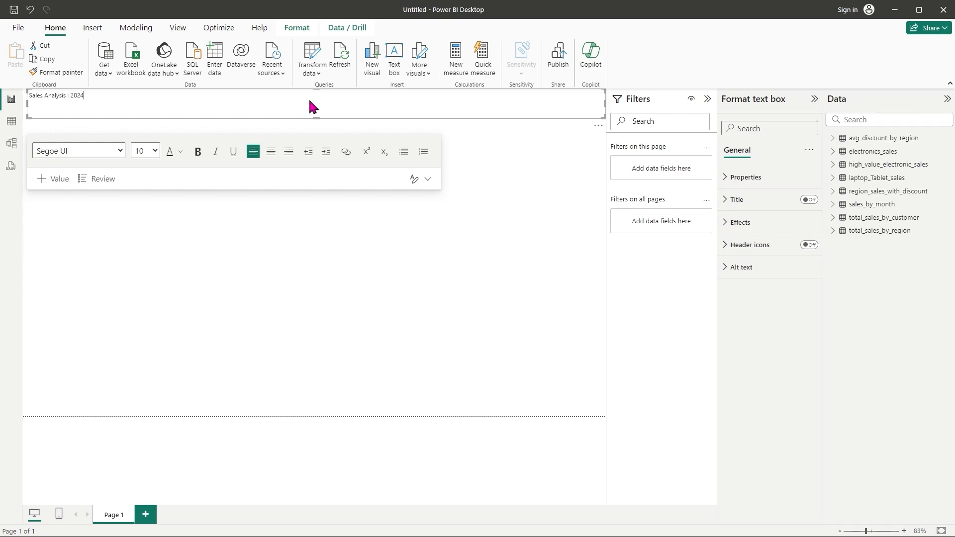
# Step: Set the title text to font size 28 and centre it
pyautogui.moveTo(95, 95); pyautogui.dragTo(27, 103)
pyautogui.click(154, 151)
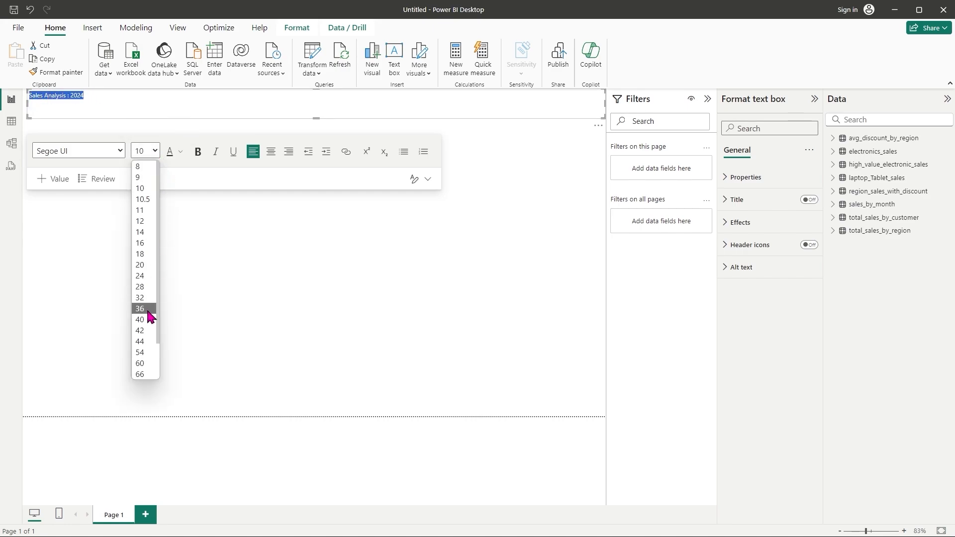
pyautogui.click(143, 291)
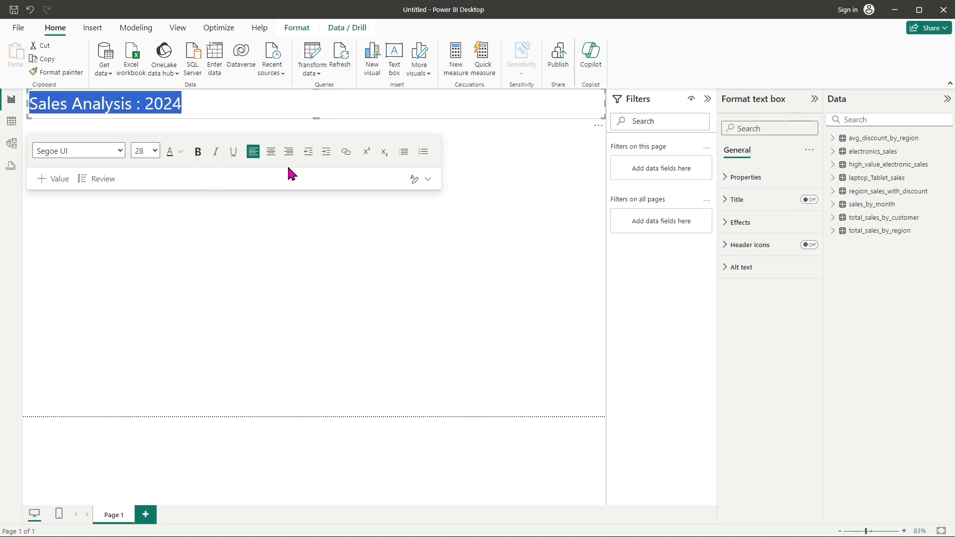
pyautogui.click(268, 157)
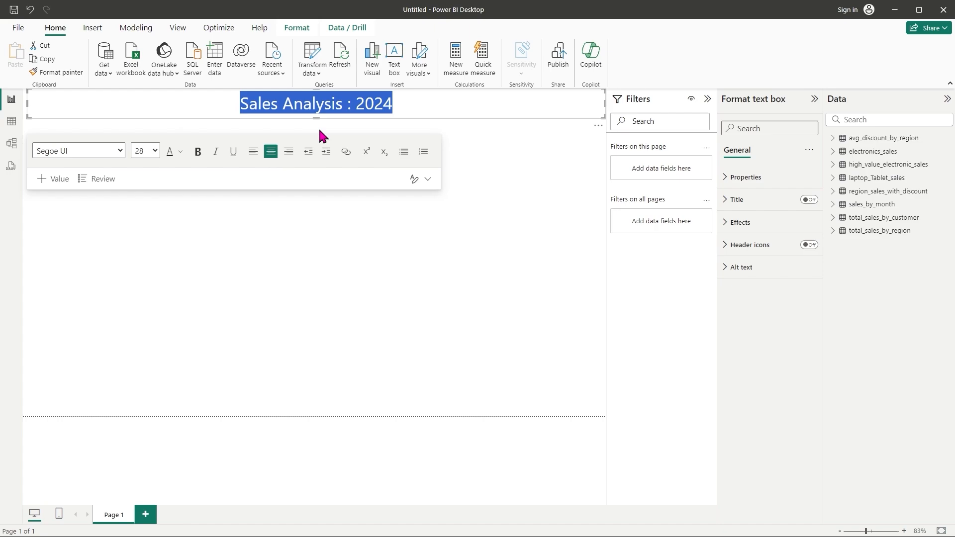
# Step: Colour the selected title text red
pyautogui.click(181, 154)
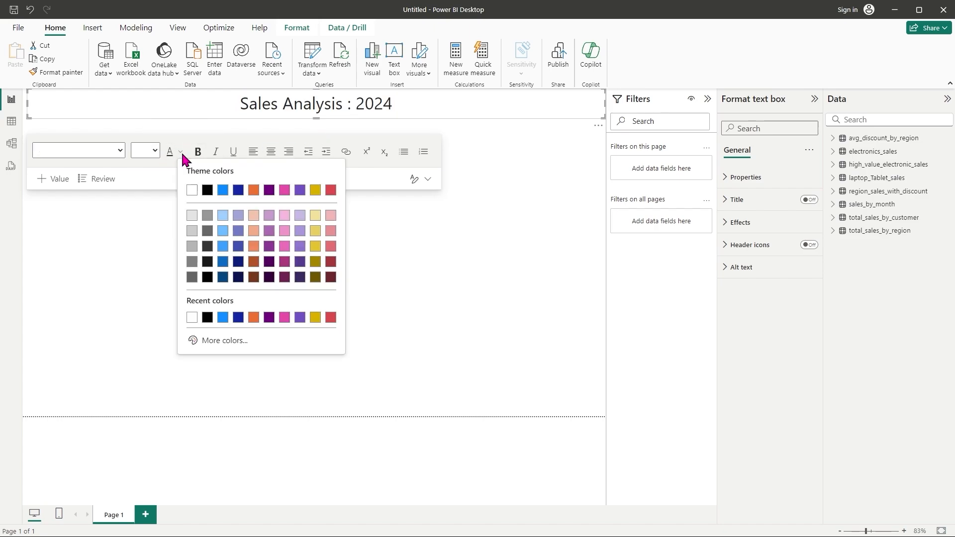
pyautogui.click(331, 190)
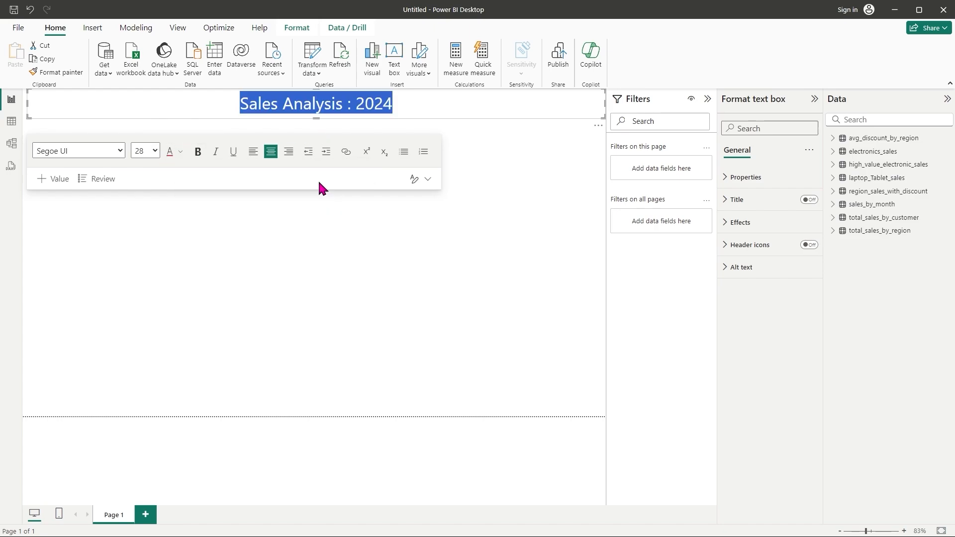
pyautogui.click(456, 94)
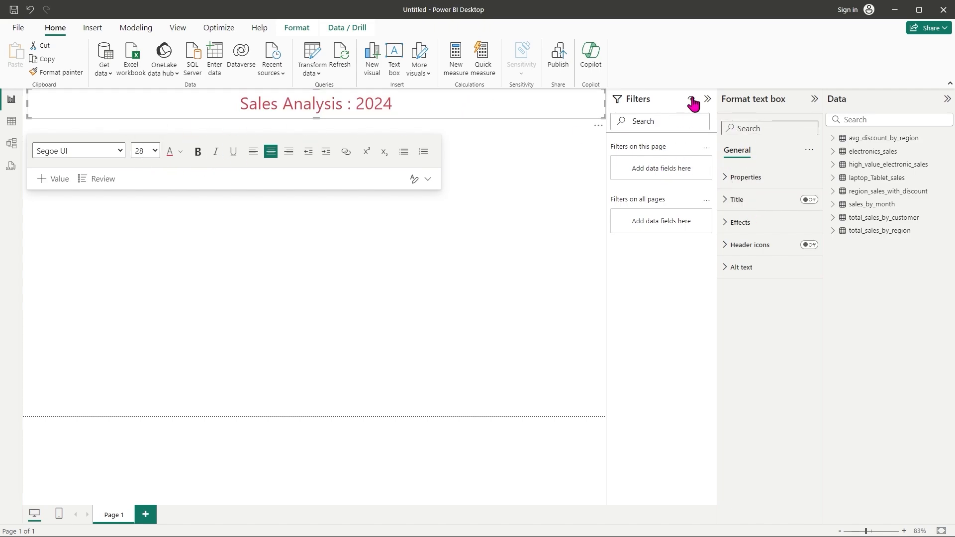
# Step: Make the title text bold
pyautogui.click(727, 179)
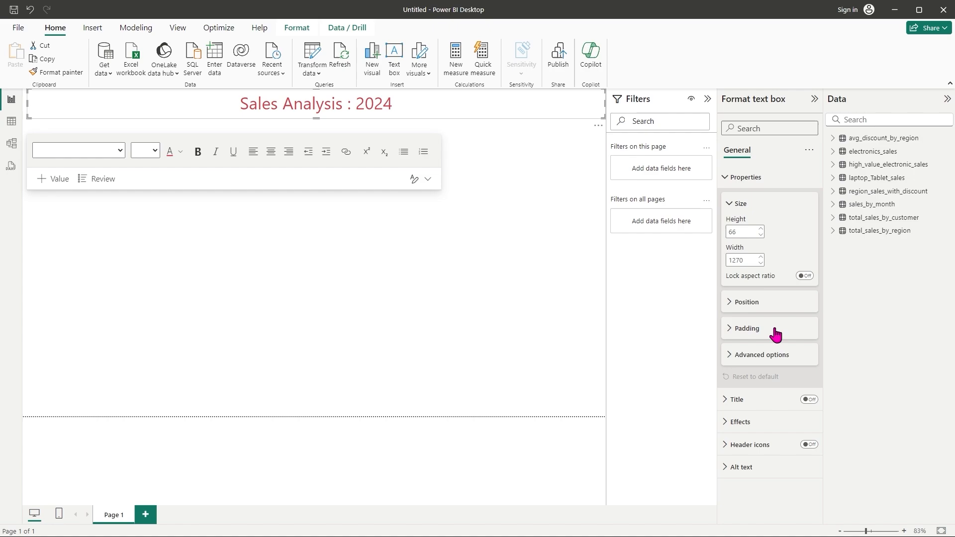
pyautogui.moveTo(396, 103); pyautogui.dragTo(234, 105)
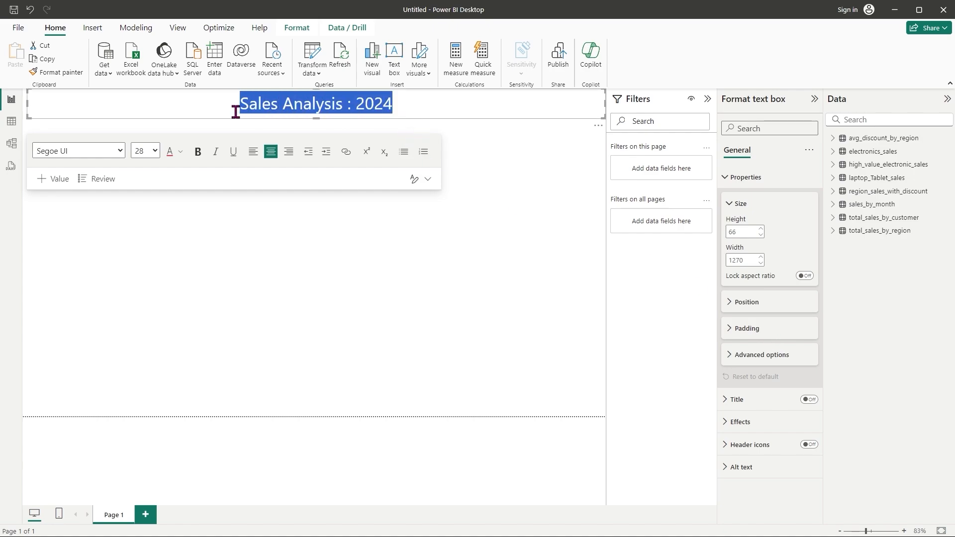
pyautogui.click(197, 151)
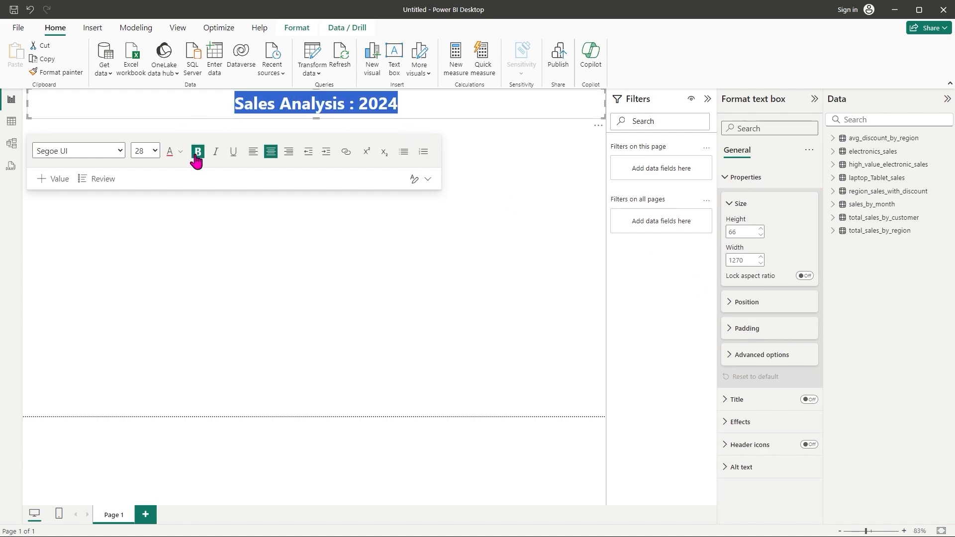
# Step: Set the text box background colour to light green, #A3F44B
pyautogui.click(731, 422)
pyautogui.scroll(-3, 751, 398)
pyautogui.click(748, 386)
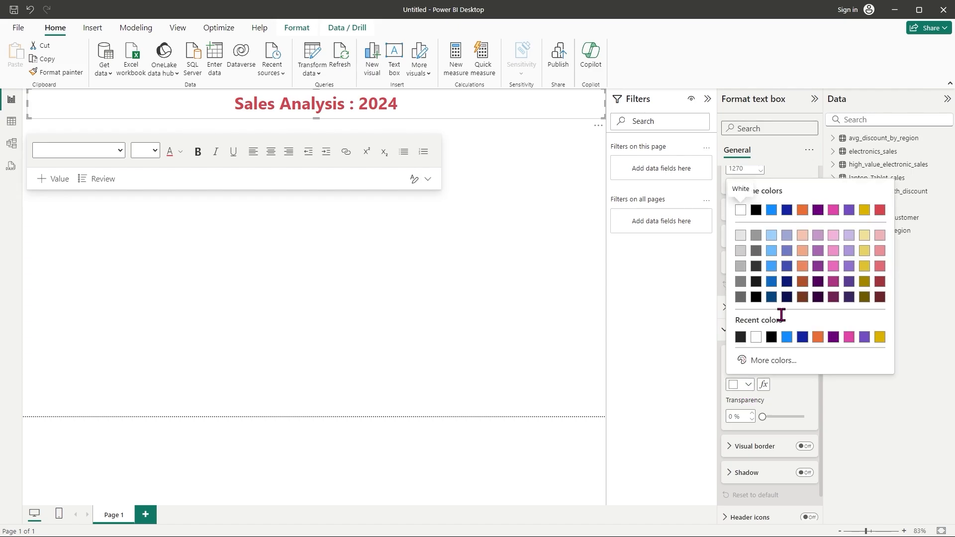
pyautogui.click(772, 354)
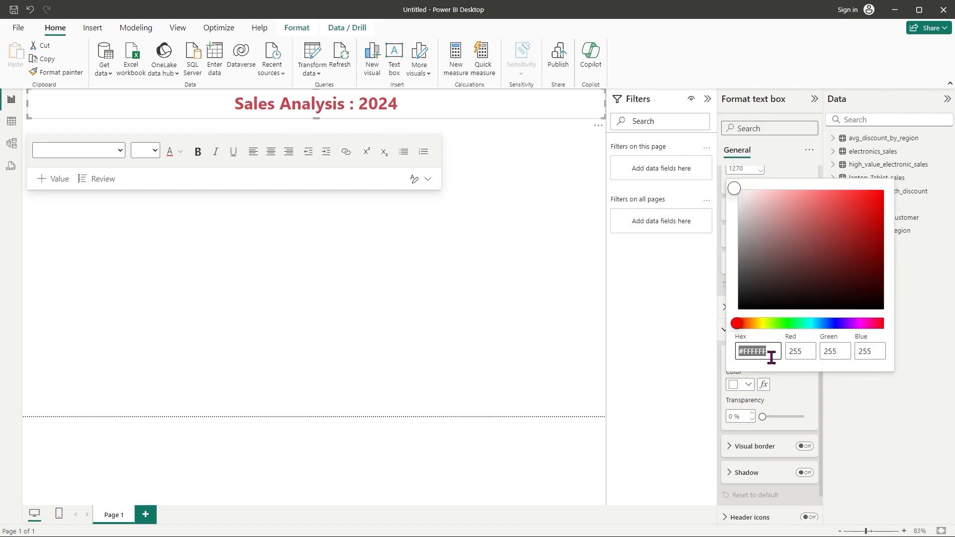
pyautogui.click(772, 324)
pyautogui.click(836, 195)
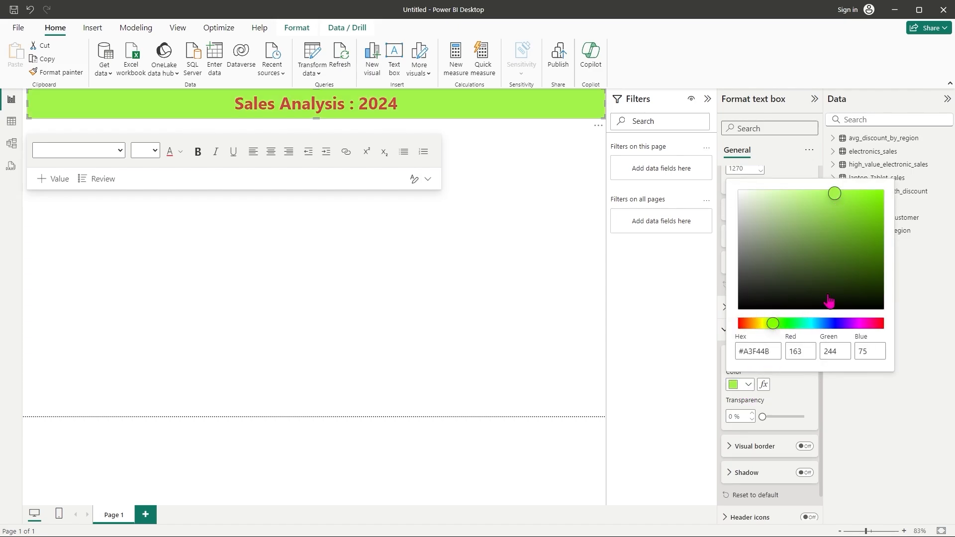
pyautogui.click(857, 403)
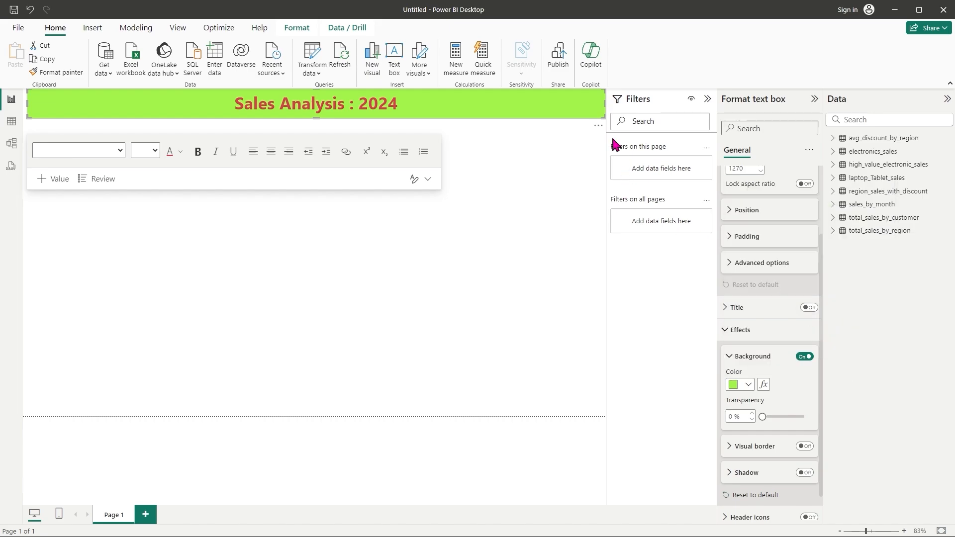
# Step: Insert a bar chart of AvgDiscount by Region from the avg_discount_by_region table
pyautogui.click(708, 100)
pyautogui.click(391, 199)
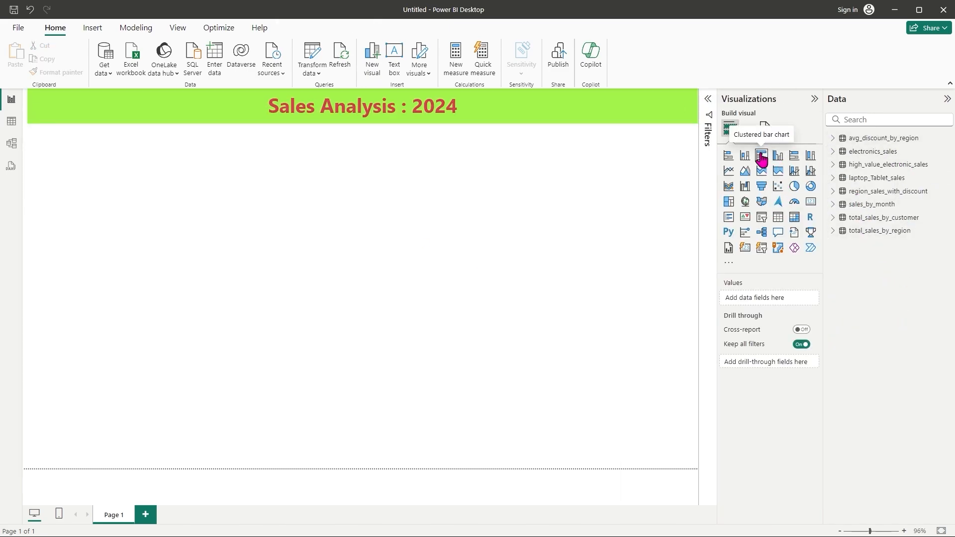
pyautogui.click(761, 155)
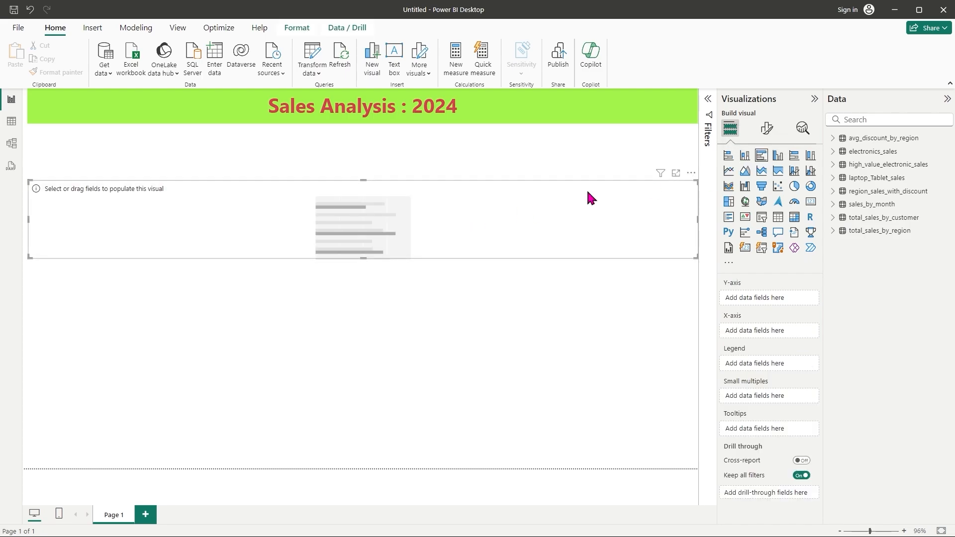
pyautogui.click(833, 139)
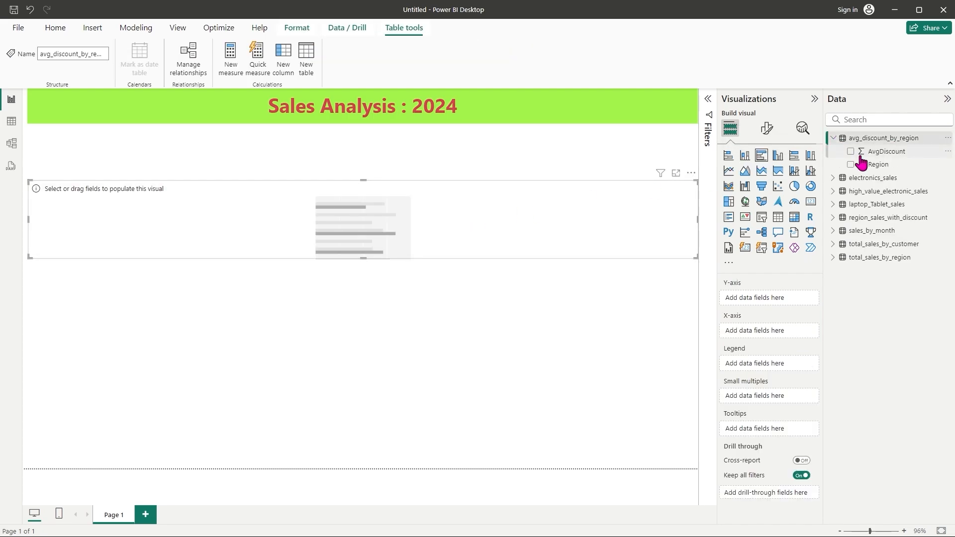
pyautogui.click(851, 152)
pyautogui.click(850, 164)
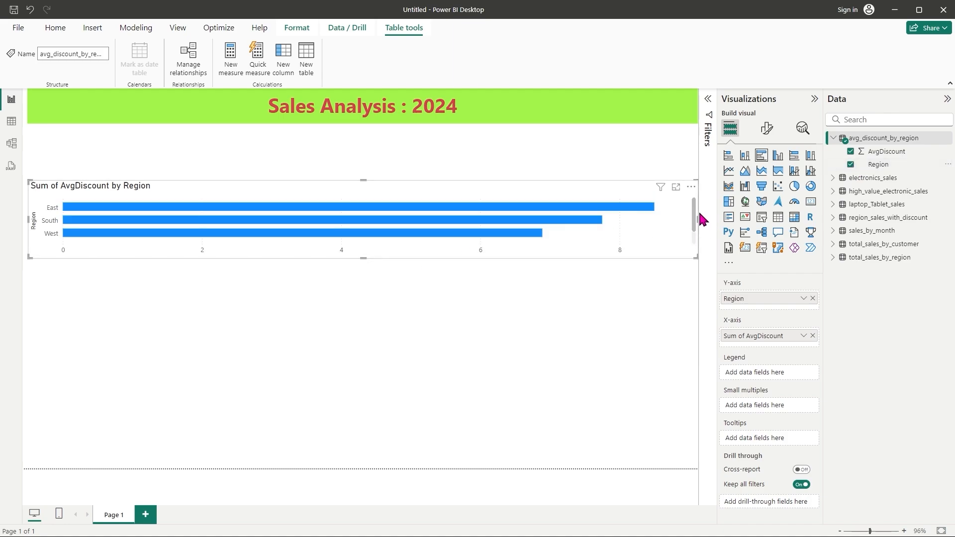
# Step: Resize the chart into a small box at the upper-left of the page below the title
pyautogui.moveTo(698, 222); pyautogui.dragTo(213, 217)
pyautogui.moveTo(140, 199); pyautogui.dragTo(150, 165)
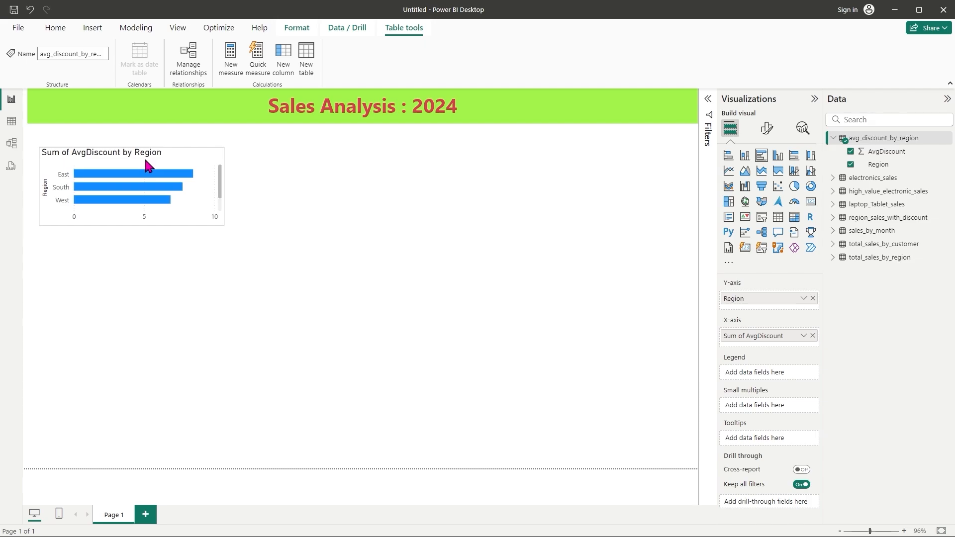
pyautogui.moveTo(133, 224); pyautogui.dragTo(133, 240)
pyautogui.moveTo(141, 207); pyautogui.dragTo(144, 205)
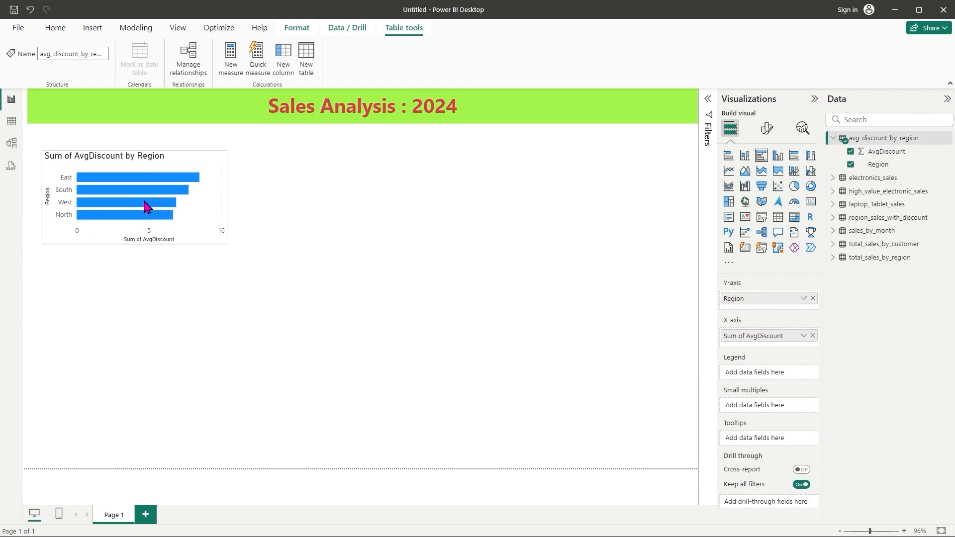
# Step: Change the chart to a clustered column chart and turn on its data labels
pyautogui.click(777, 156)
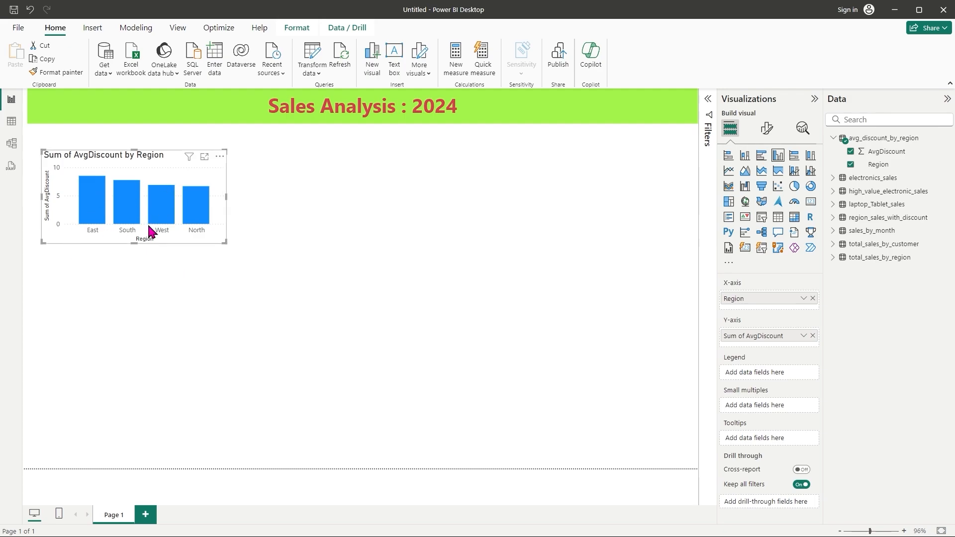
pyautogui.click(766, 128)
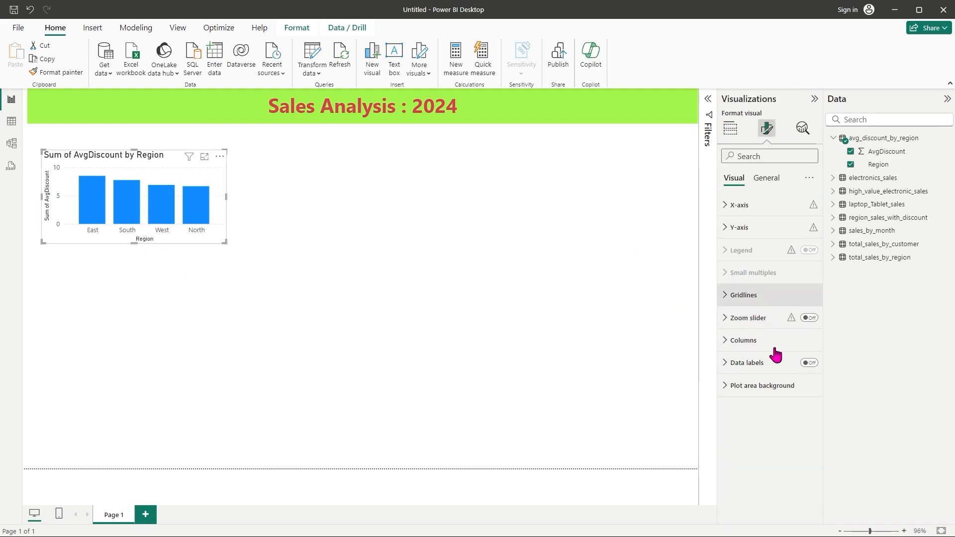
pyautogui.click(812, 363)
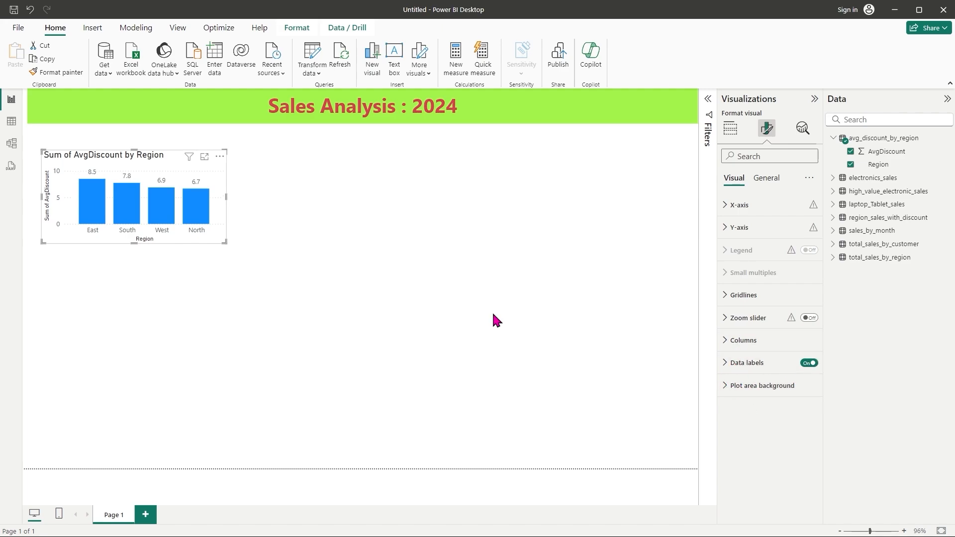
# Step: Turn on the chart's visual border and shadow effects
pyautogui.click(766, 179)
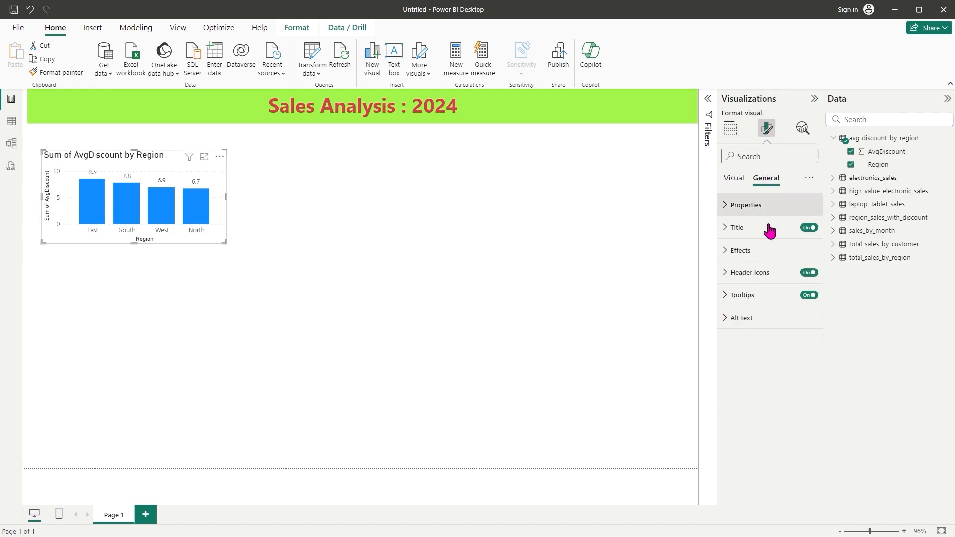
pyautogui.click(731, 252)
pyautogui.click(803, 366)
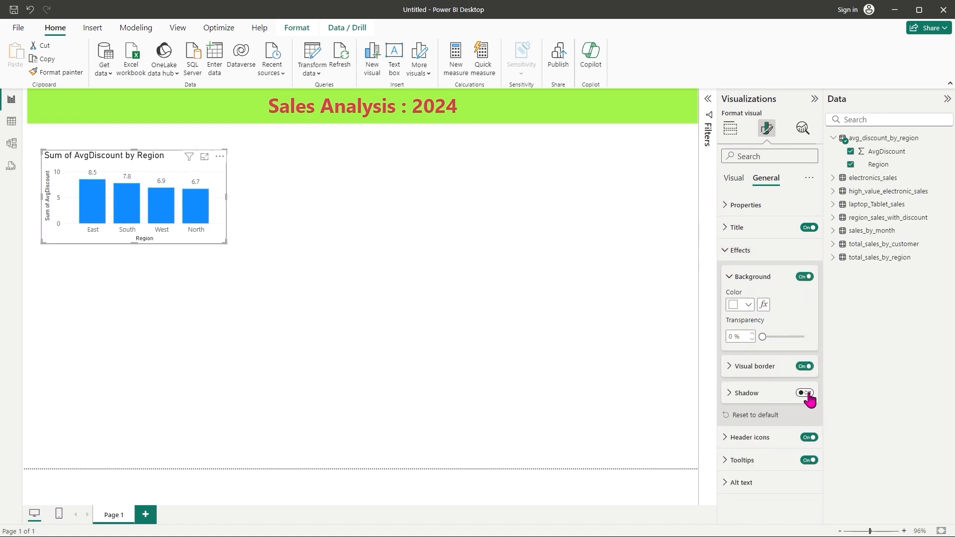
pyautogui.click(804, 393)
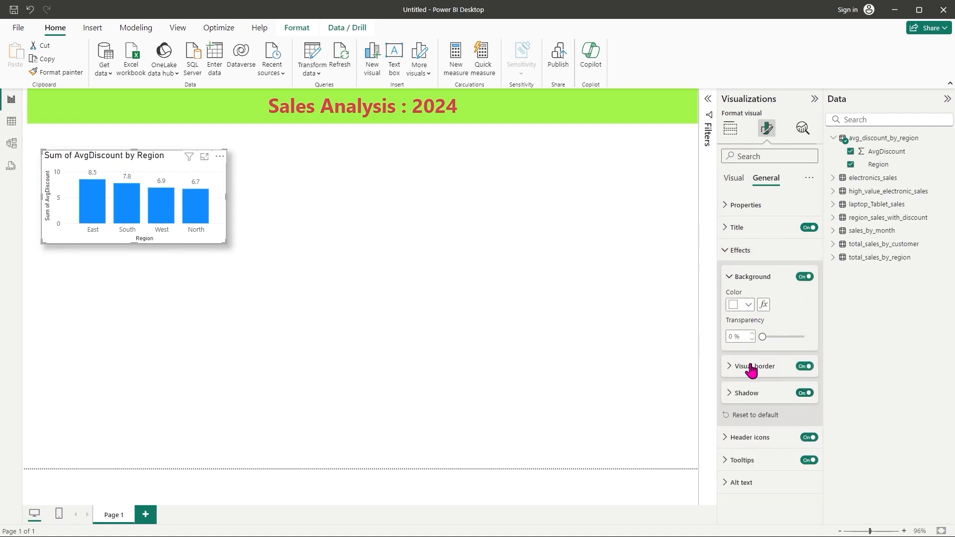
# Step: Colour the East column orange
pyautogui.click(734, 178)
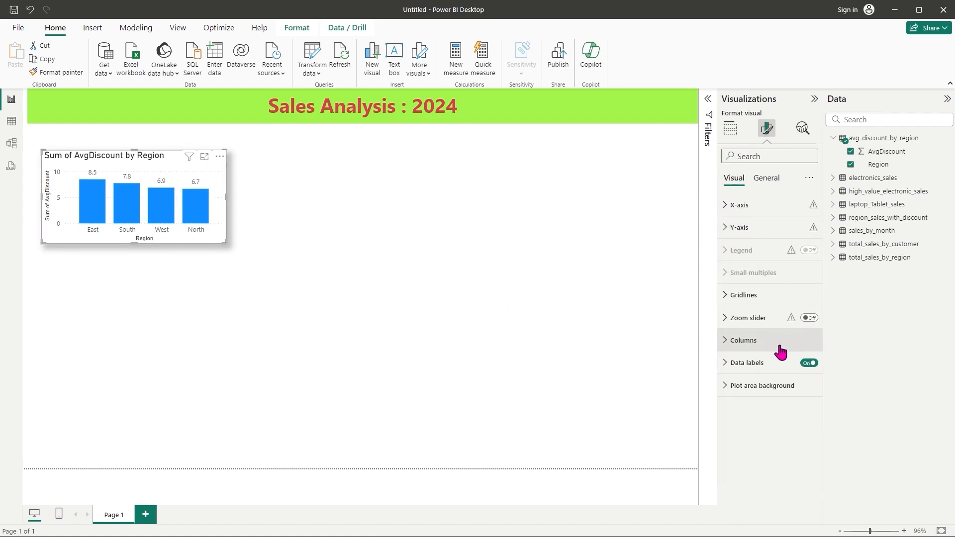
pyautogui.click(725, 341)
pyautogui.scroll(-2, 768, 424)
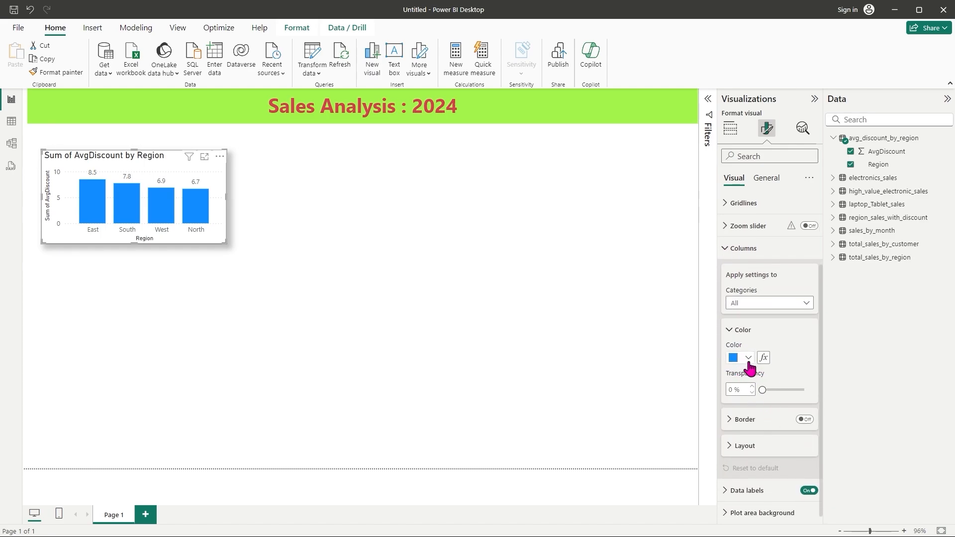
pyautogui.click(754, 304)
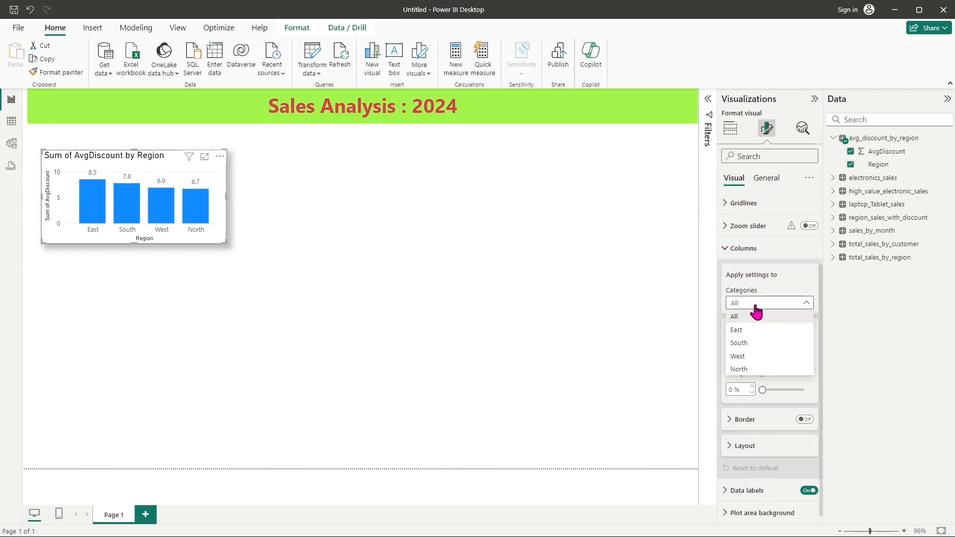
pyautogui.click(750, 332)
pyautogui.click(748, 358)
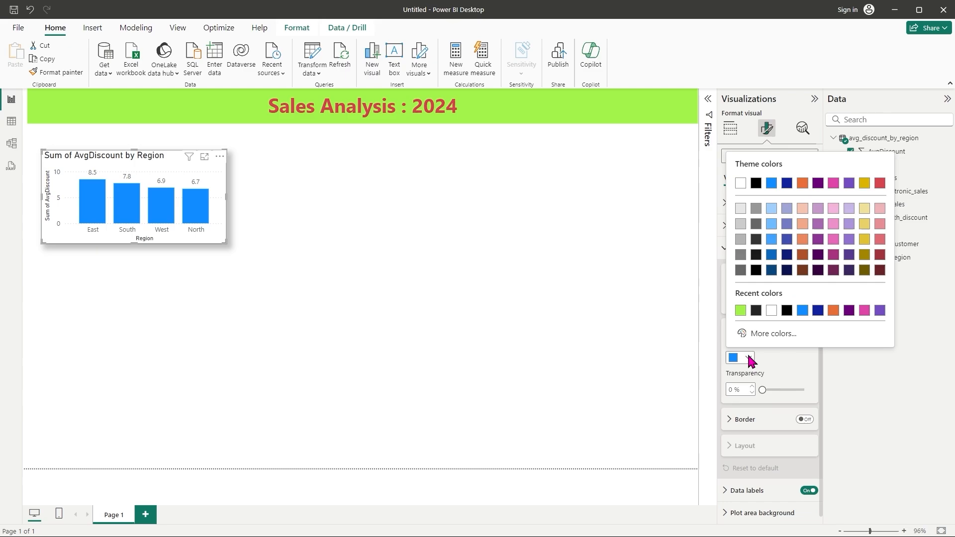
pyautogui.click(801, 184)
# Step: Colour the West column black
pyautogui.click(770, 303)
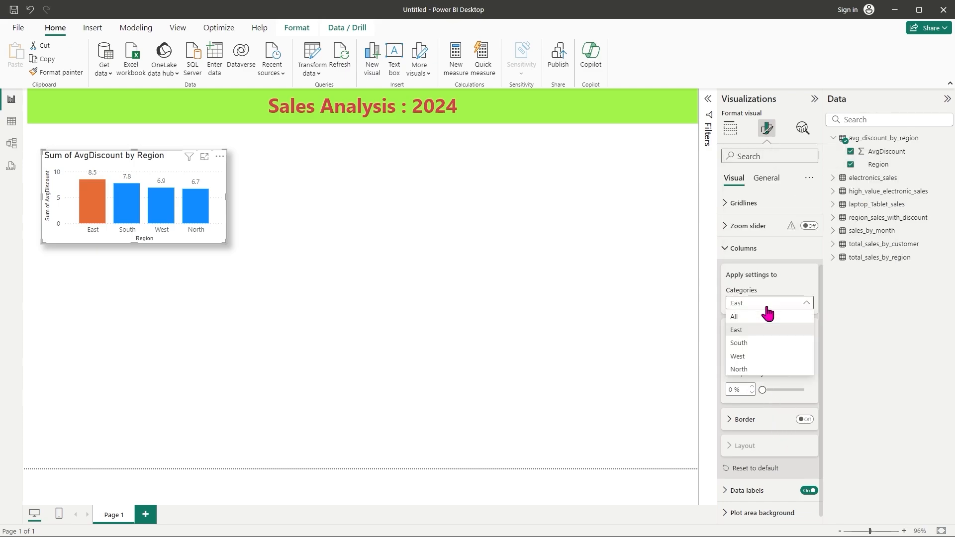
pyautogui.click(760, 357)
pyautogui.click(749, 359)
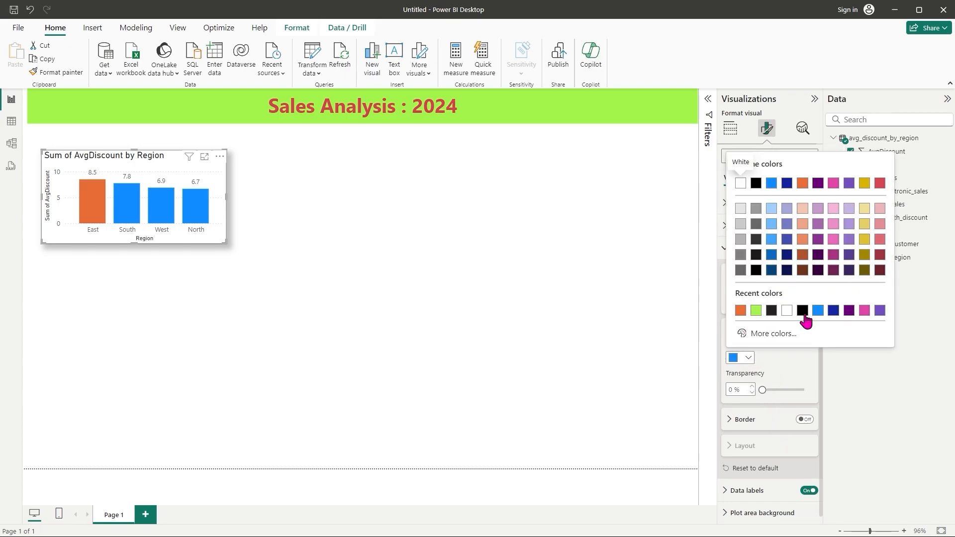
pyautogui.click(771, 310)
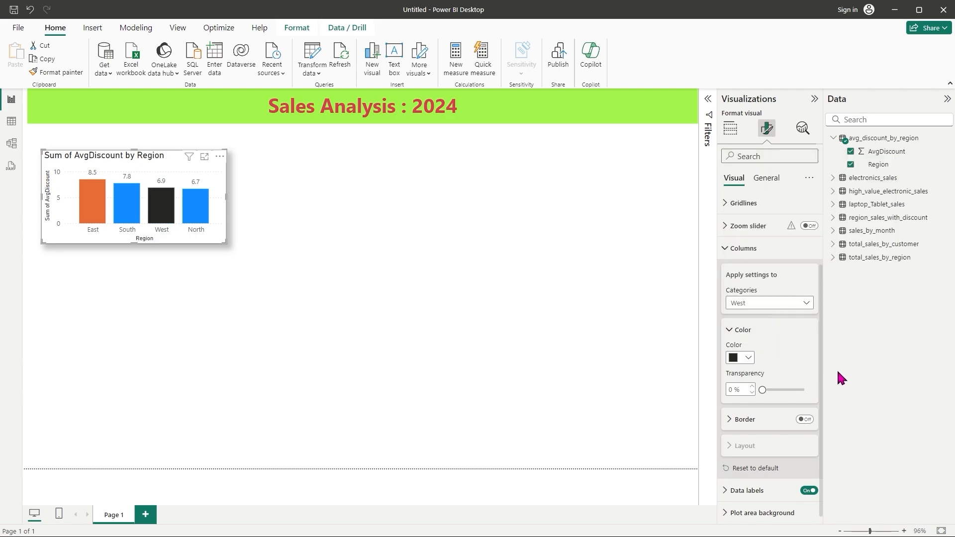
# Step: Rename the chart's Y-axis field to Sum of Avg Discount
pyautogui.click(803, 420)
pyautogui.click(730, 128)
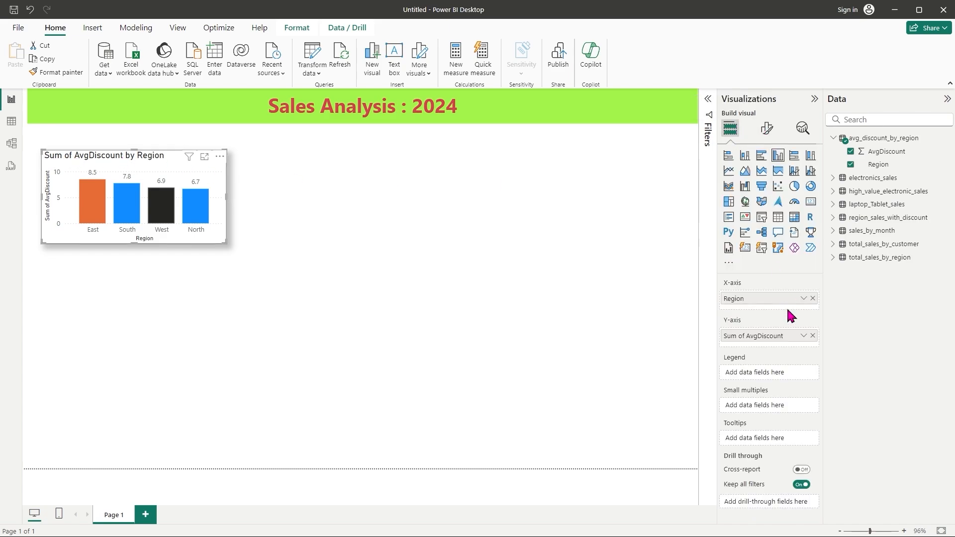
pyautogui.doubleClick(763, 336)
pyautogui.click(756, 336)
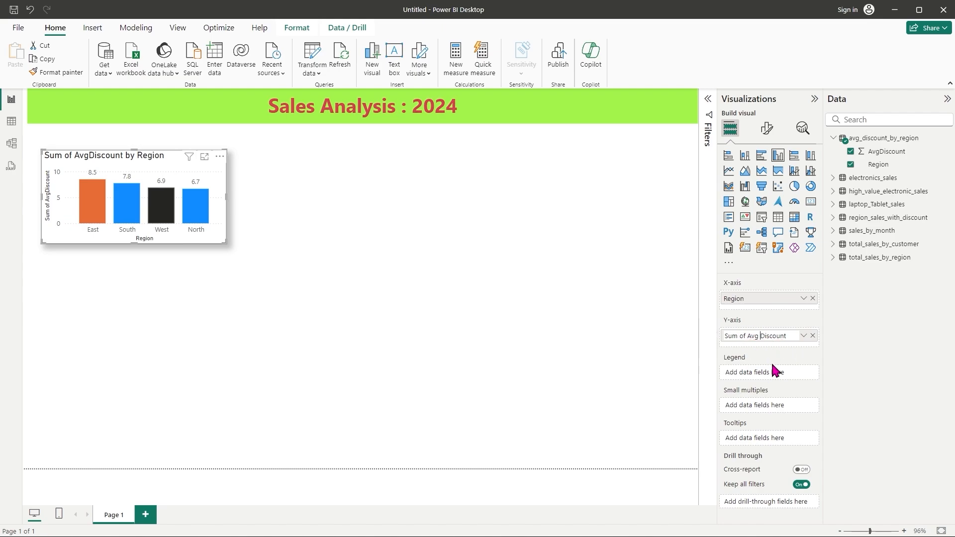
pyautogui.moveTo(790, 340); pyautogui.dragTo(733, 336)
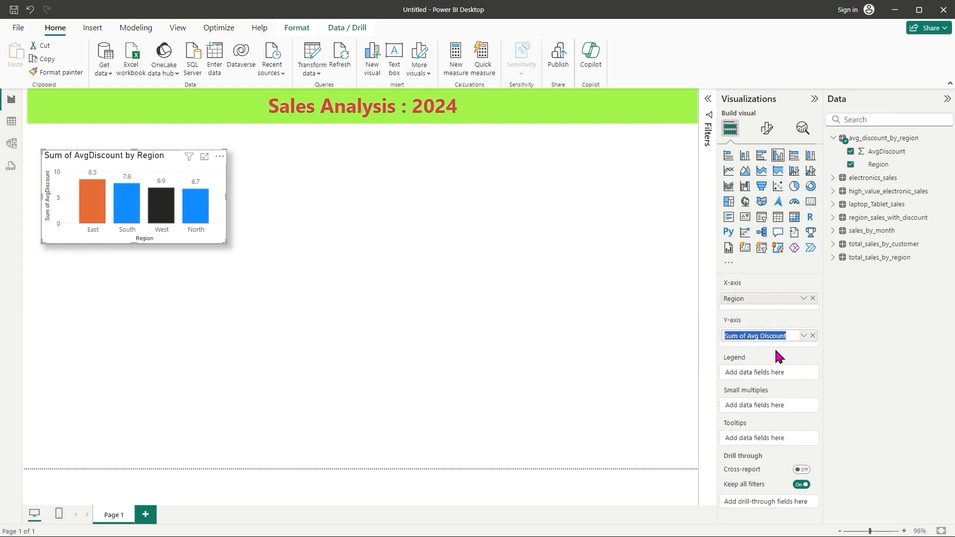
pyautogui.click(857, 348)
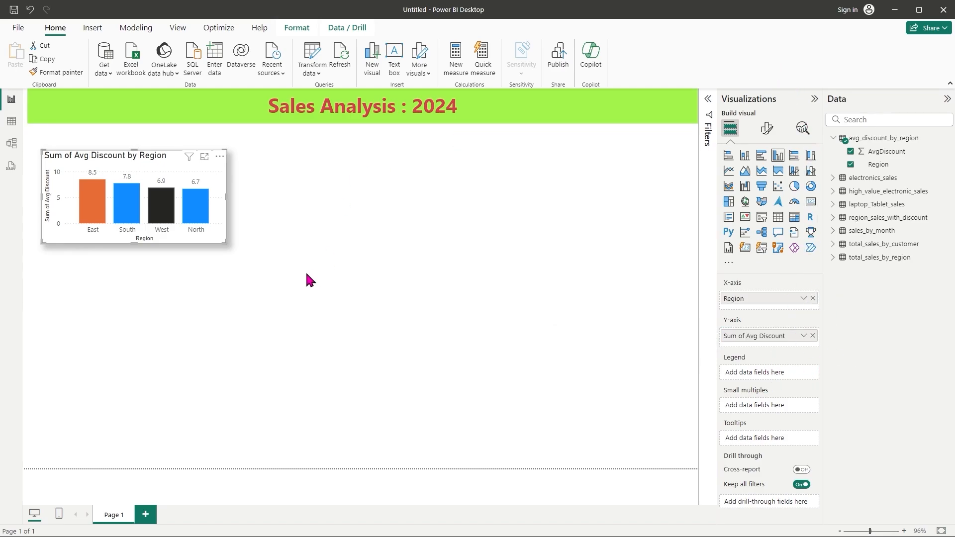
pyautogui.click(363, 216)
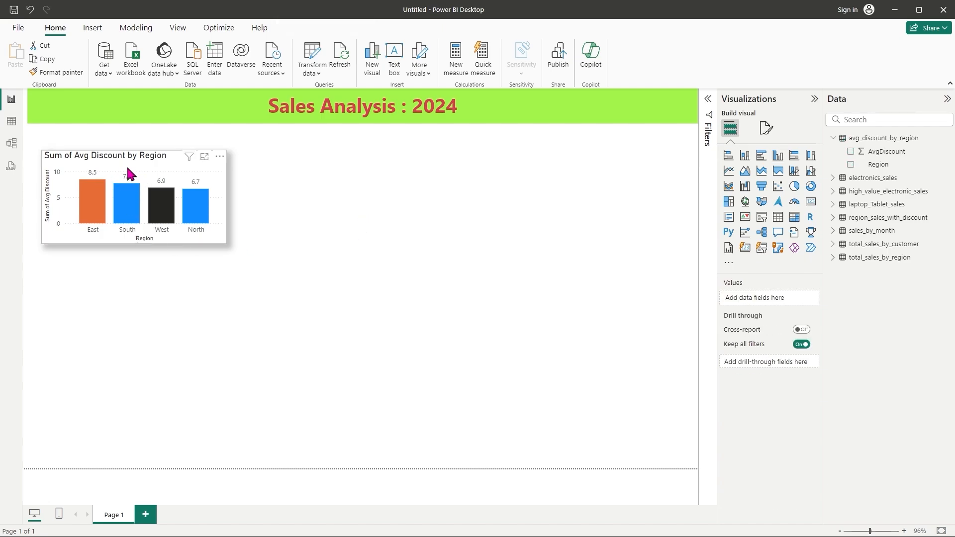
pyautogui.click(833, 139)
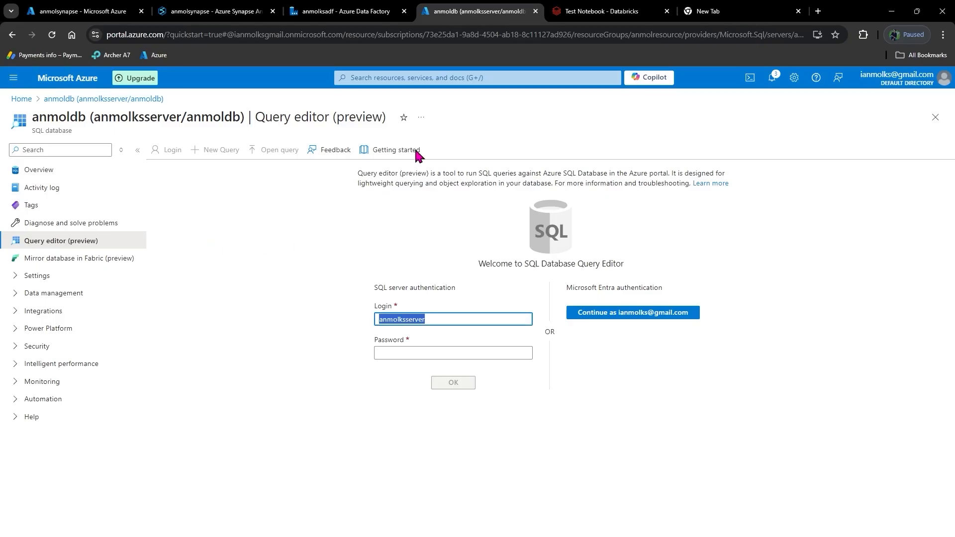
# Step: Inspect sink1 of the Synapse data flow — its settings, data preview and sink dataset — to identify its target table
pyautogui.click(82, 11)
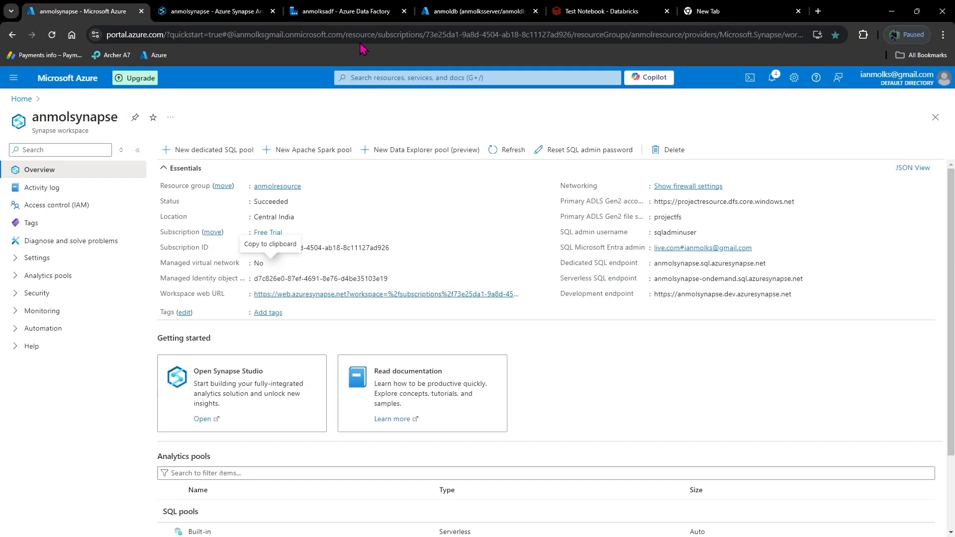
pyautogui.click(444, 11)
pyautogui.click(361, 10)
pyautogui.click(240, 11)
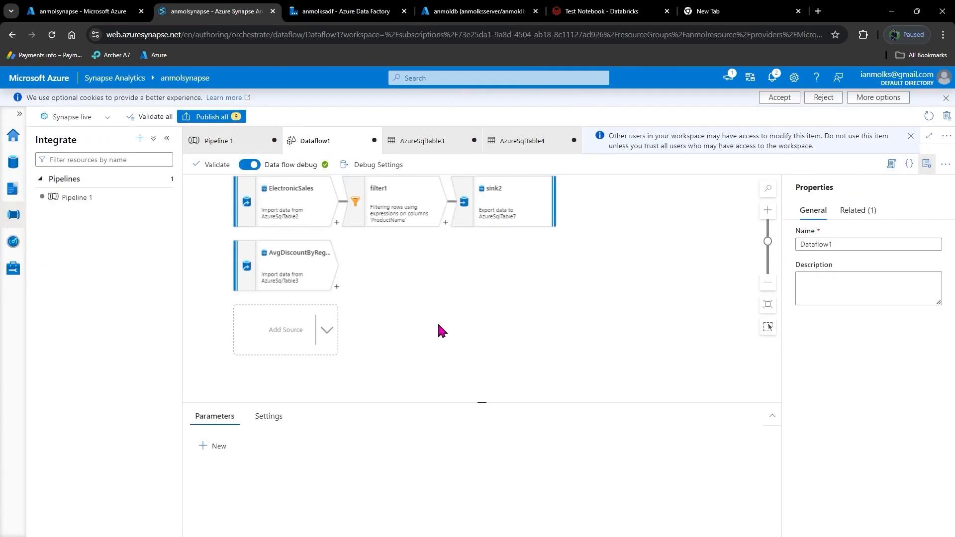
pyautogui.scroll(3, 441, 330)
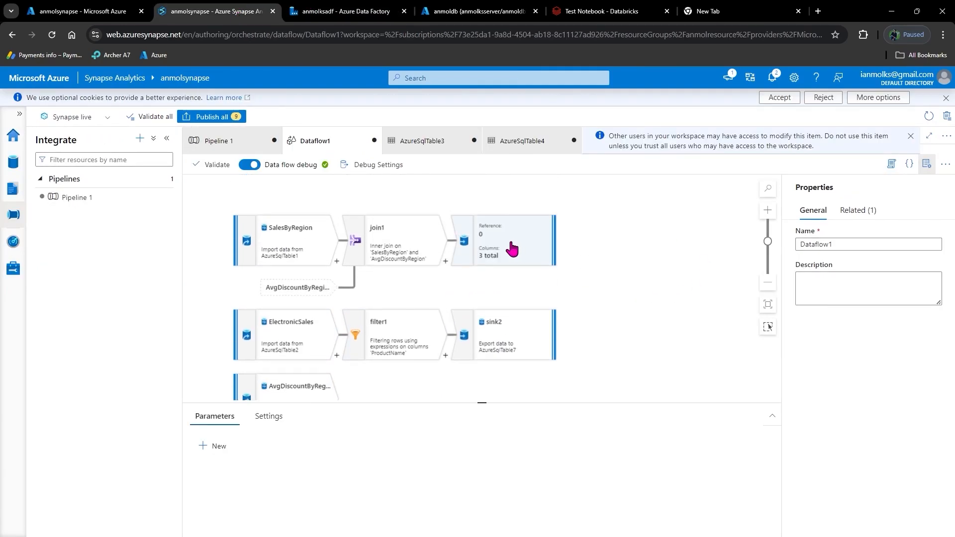
pyautogui.click(512, 248)
pyautogui.scroll(-2, 547, 338)
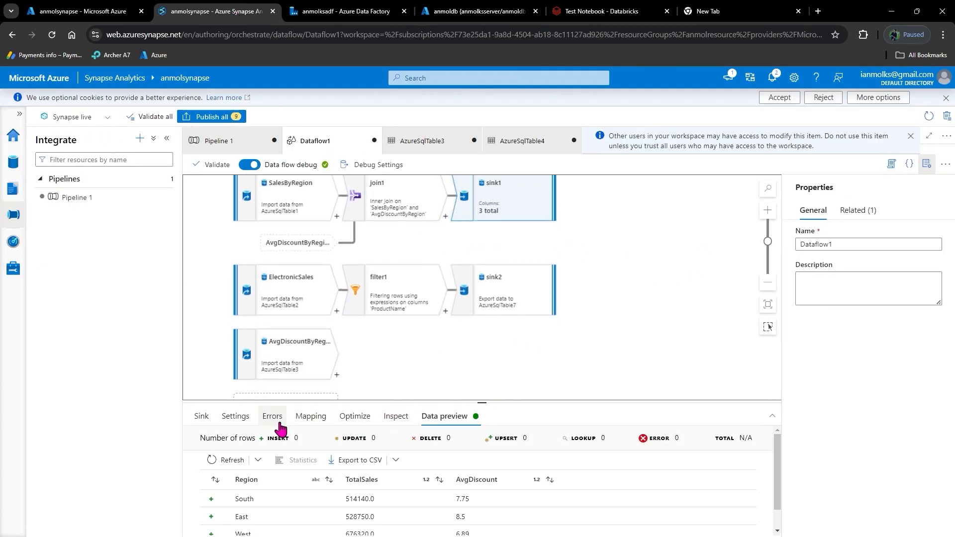
pyautogui.click(245, 420)
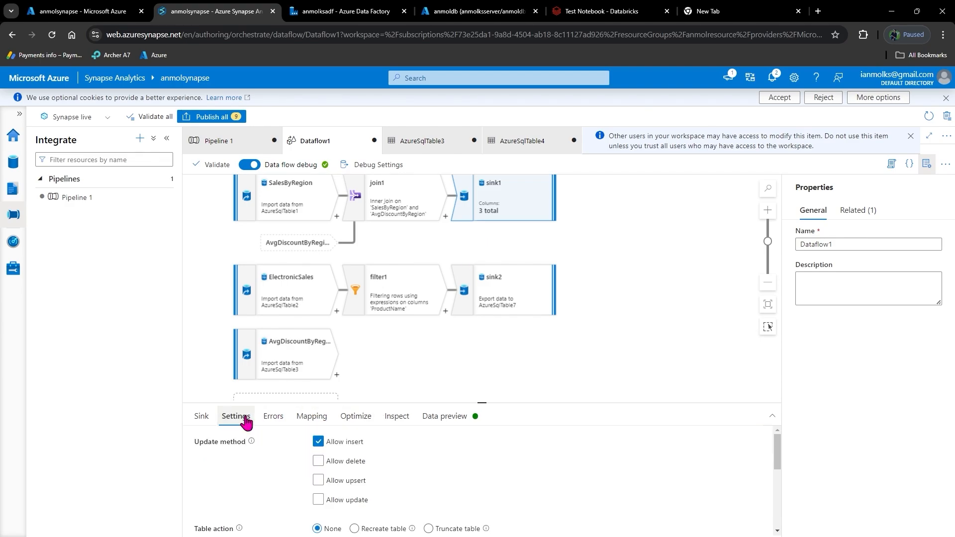
pyautogui.click(444, 416)
pyautogui.scroll(-1, 403, 485)
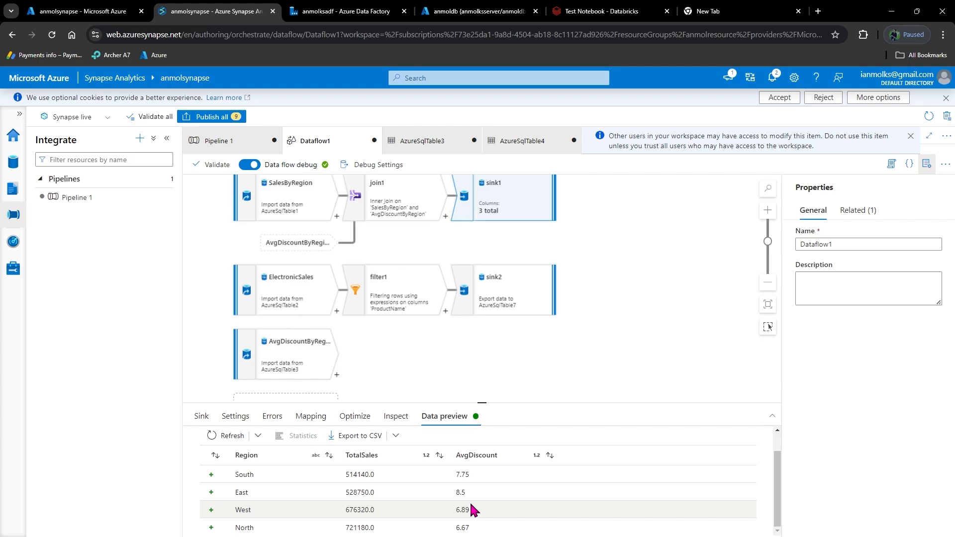
pyautogui.scroll(1, 472, 509)
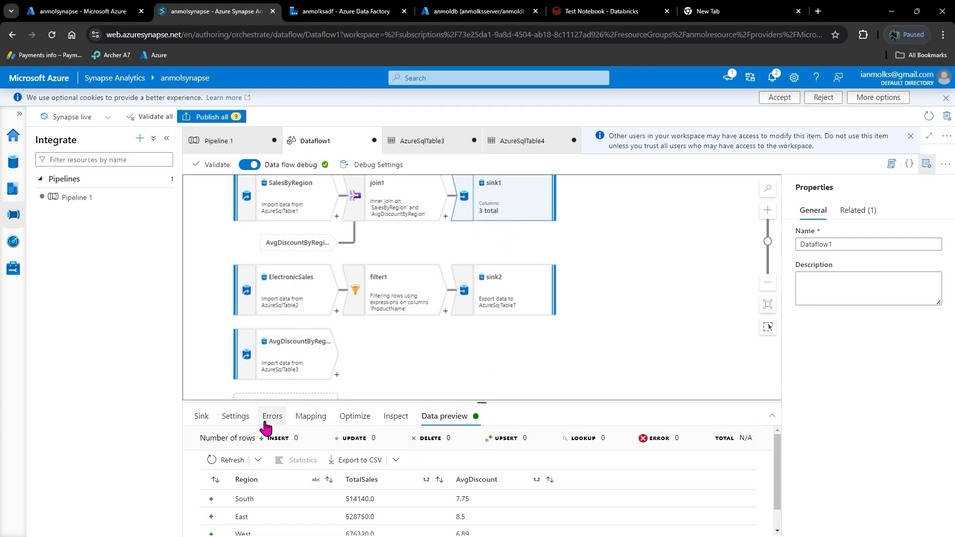
pyautogui.click(201, 417)
pyautogui.scroll(-3, 526, 463)
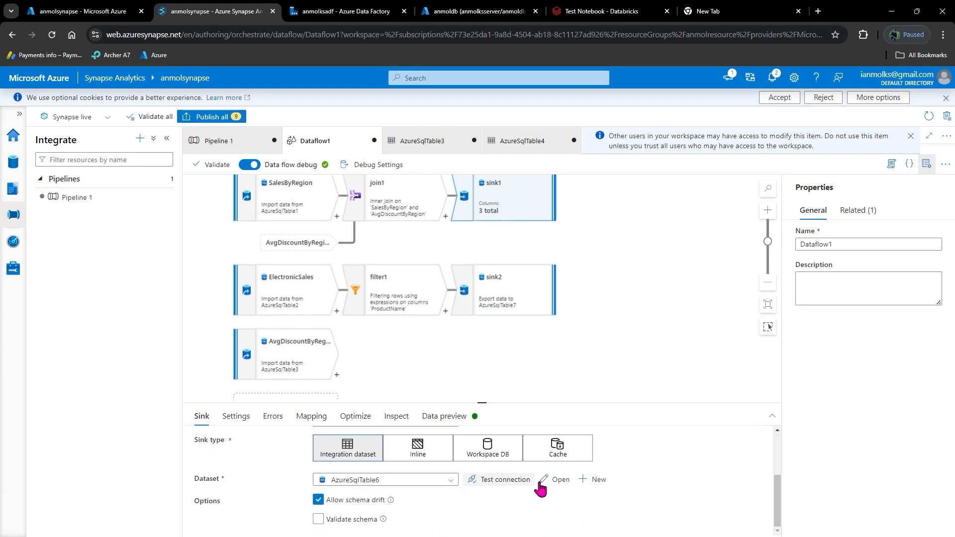
pyautogui.click(559, 479)
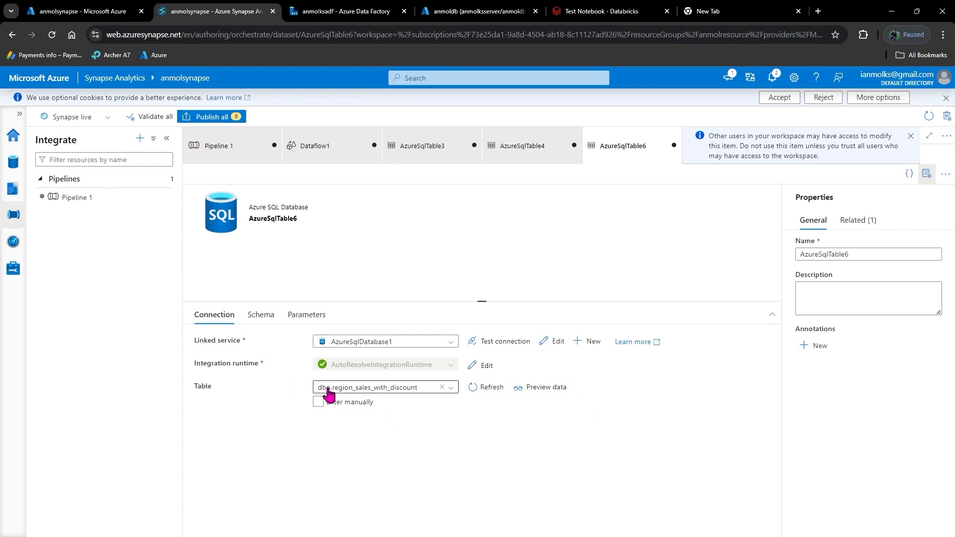
# Step: Switch to Power BI Desktop and insert a new column chart beside the existing chart
pyautogui.click(891, 11)
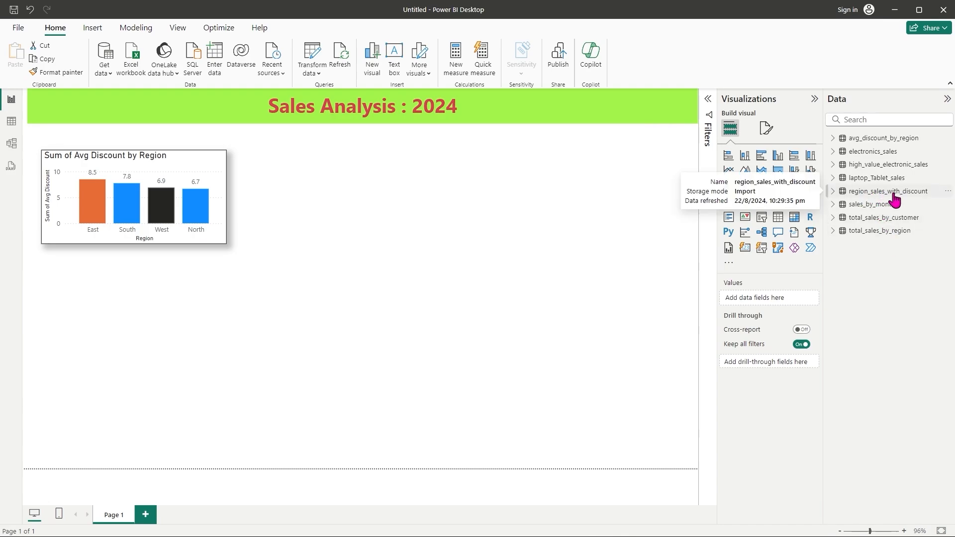
pyautogui.click(780, 160)
pyautogui.moveTo(86, 311); pyautogui.dragTo(319, 198)
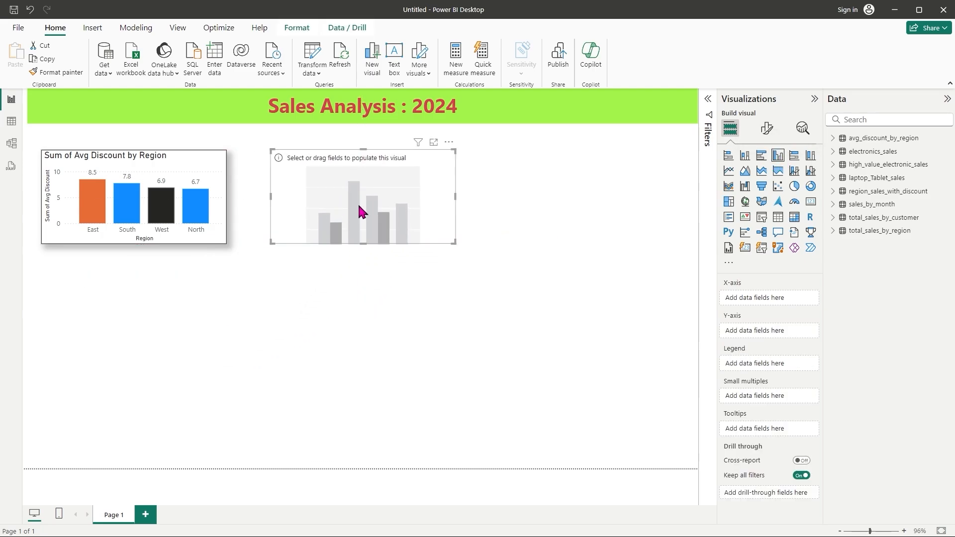
# Step: Add AvgDiscount, Region and TotalSales from region_sales_with_discount to the new chart and nudge it into place
pyautogui.click(833, 192)
pyautogui.click(850, 204)
pyautogui.click(851, 217)
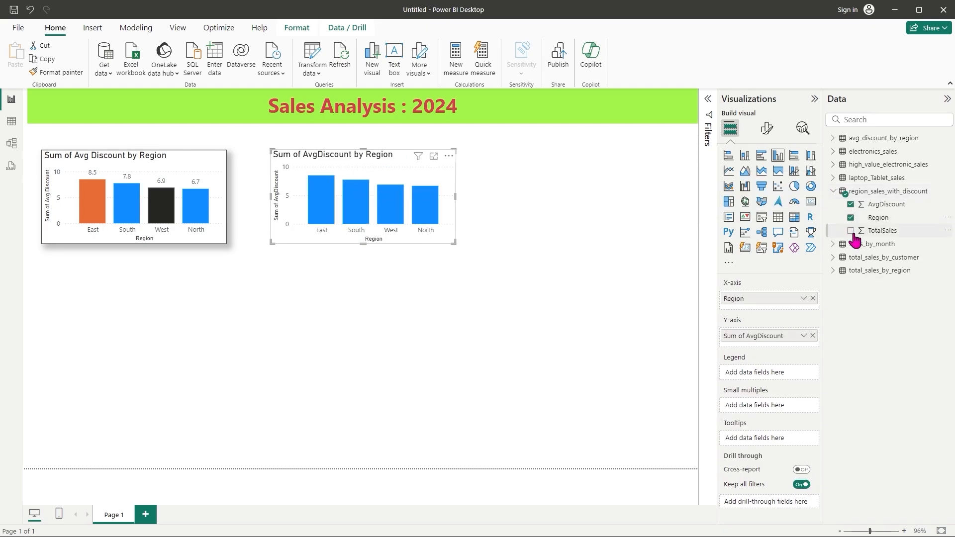
pyautogui.click(851, 231)
pyautogui.click(833, 191)
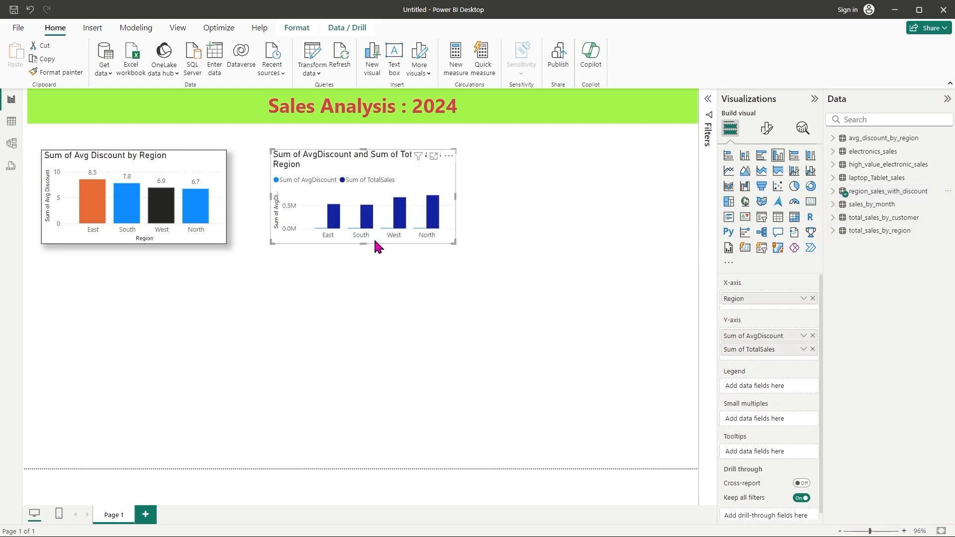
pyautogui.moveTo(403, 183); pyautogui.dragTo(396, 184)
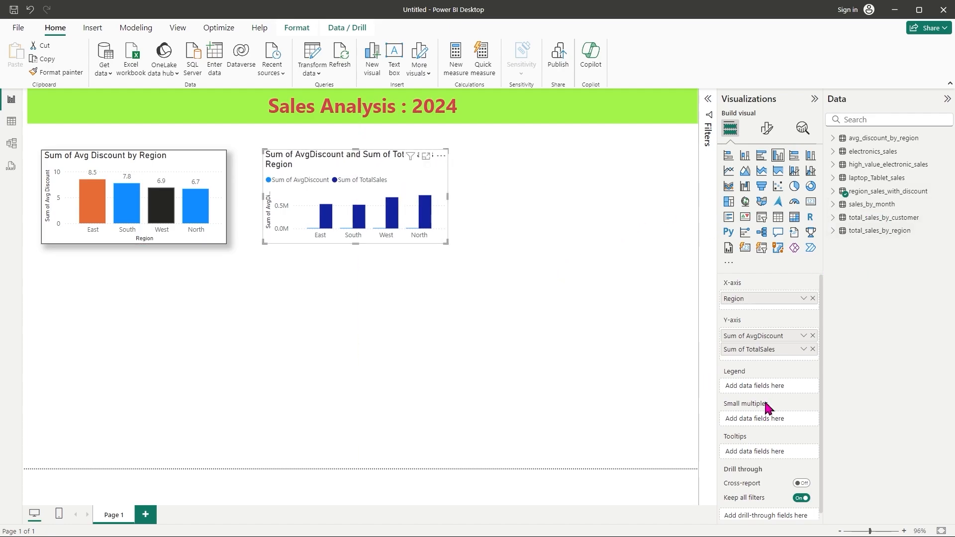
# Step: Turn on data labels for the new column chart
pyautogui.click(766, 127)
pyautogui.click(809, 363)
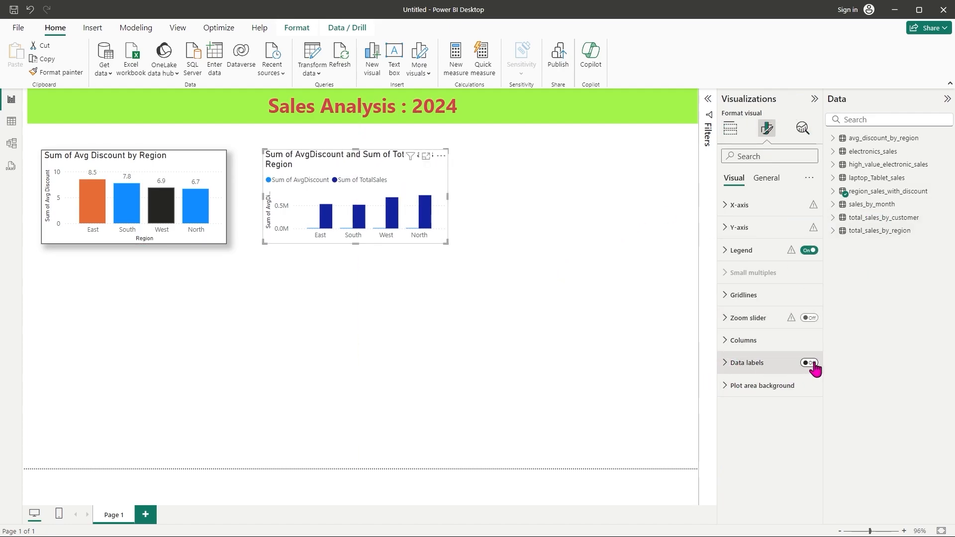
pyautogui.click(727, 342)
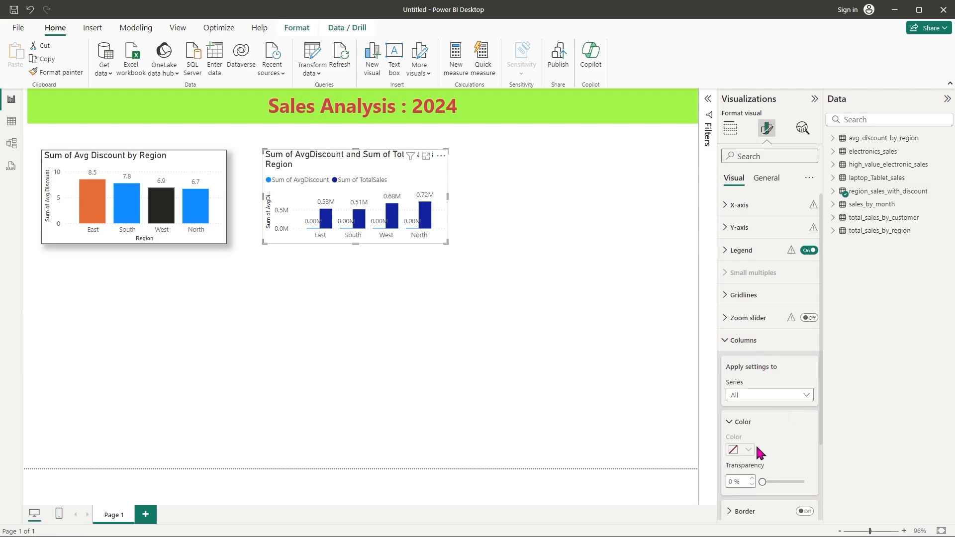
pyautogui.click(724, 342)
# Step: Enable the visual border and shadow effects on the new column chart
pyautogui.click(766, 177)
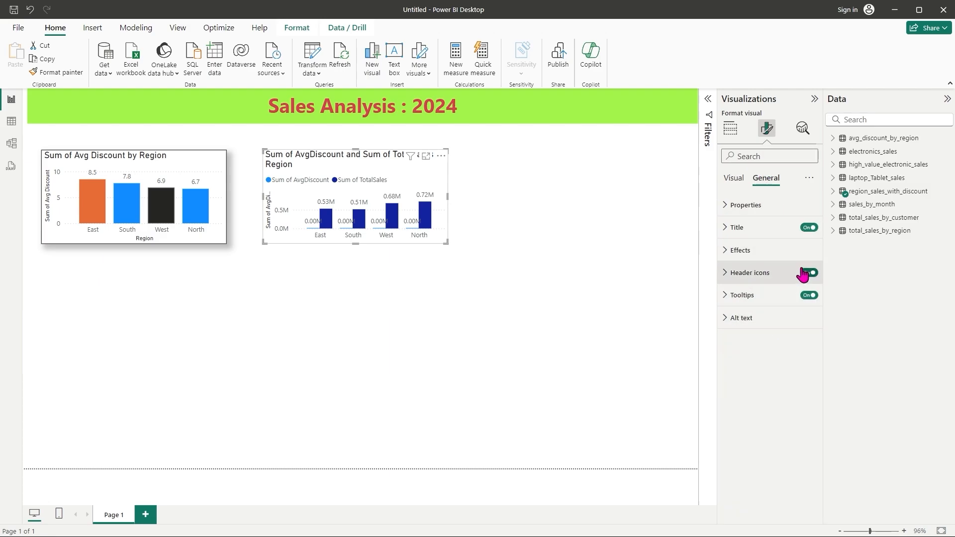
pyautogui.click(728, 251)
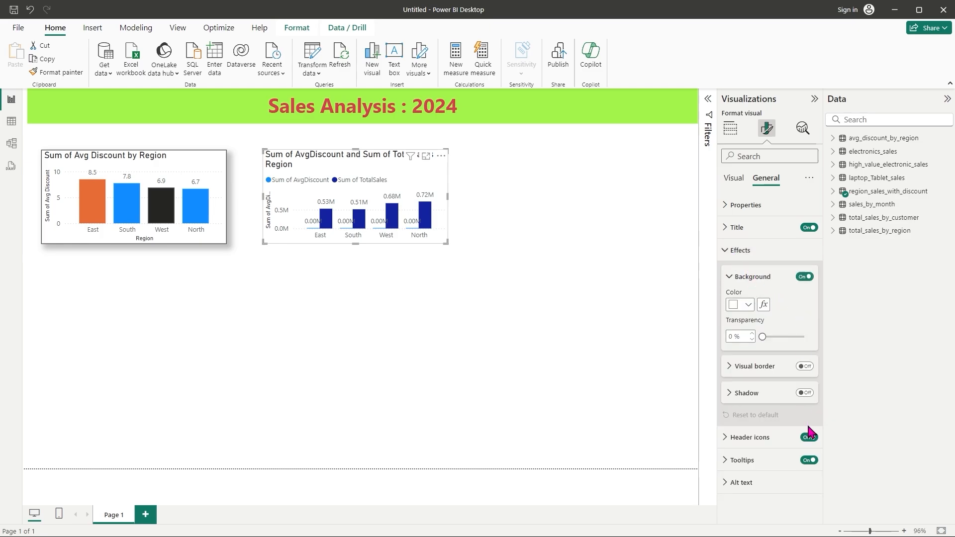
pyautogui.click(803, 393)
pyautogui.click(804, 366)
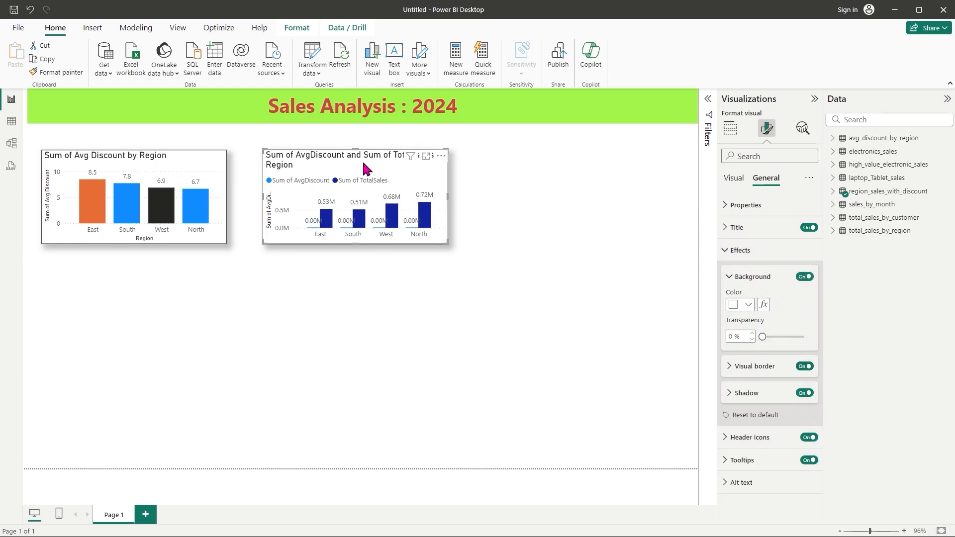
# Step: Rename the new chart's AvgDiscount Y-axis field to Sum of Avg Discount
pyautogui.click(733, 178)
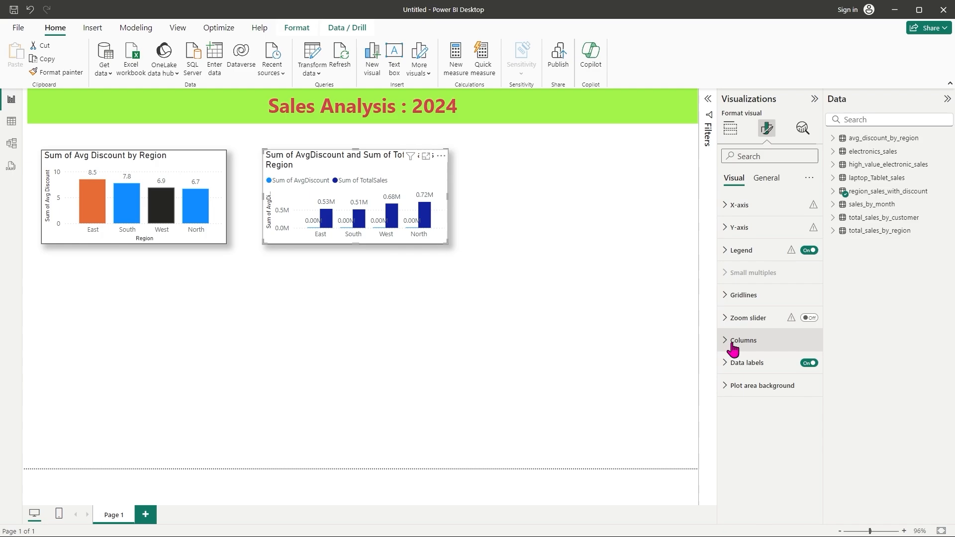
pyautogui.click(766, 178)
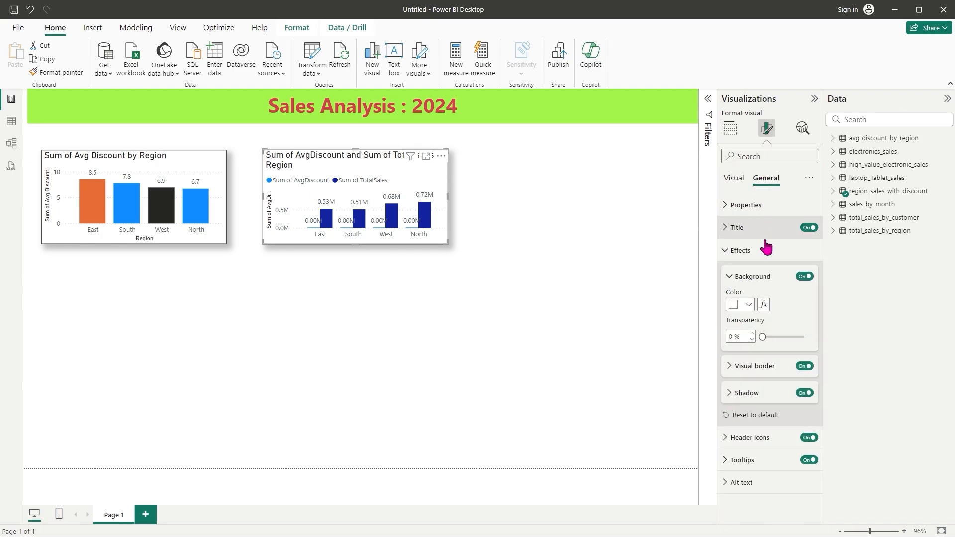
pyautogui.click(734, 178)
pyautogui.click(730, 129)
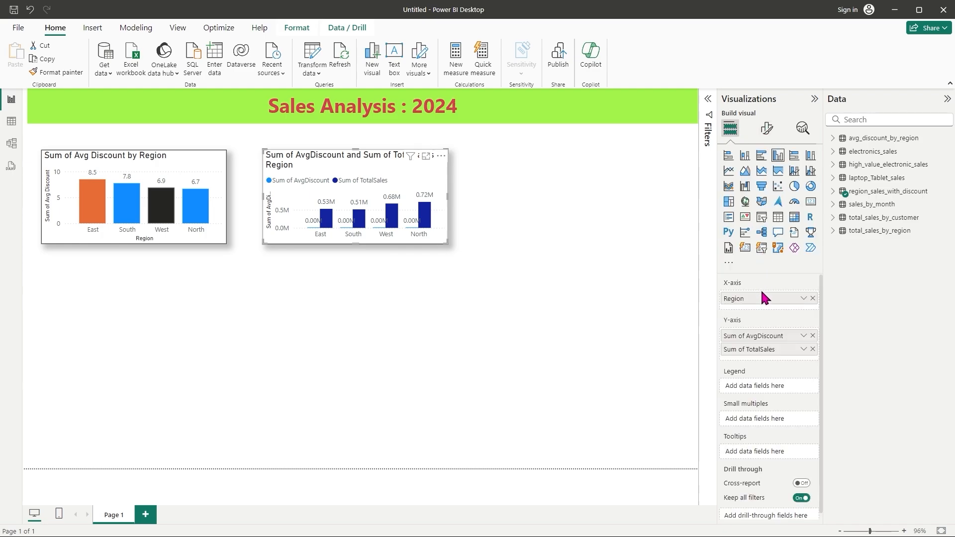
pyautogui.doubleClick(752, 338)
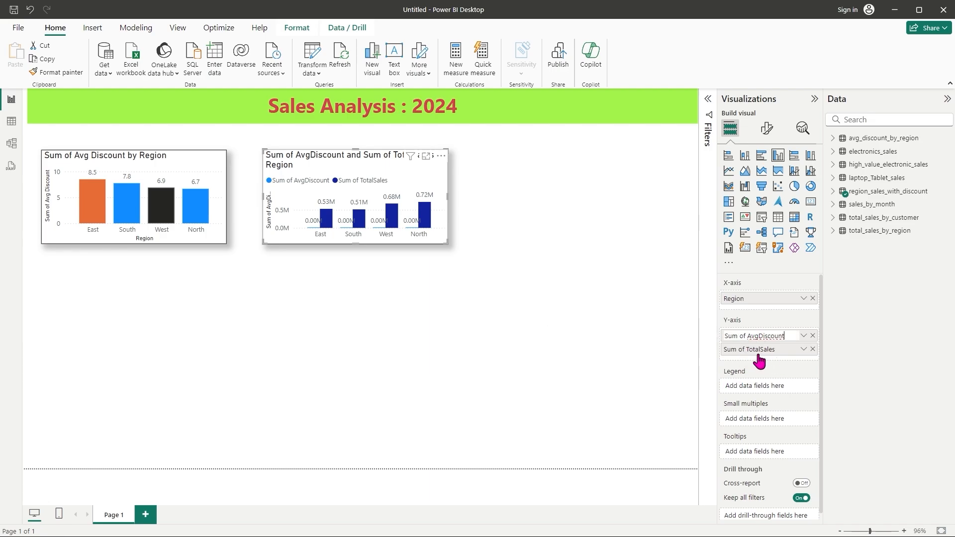
pyautogui.click(583, 307)
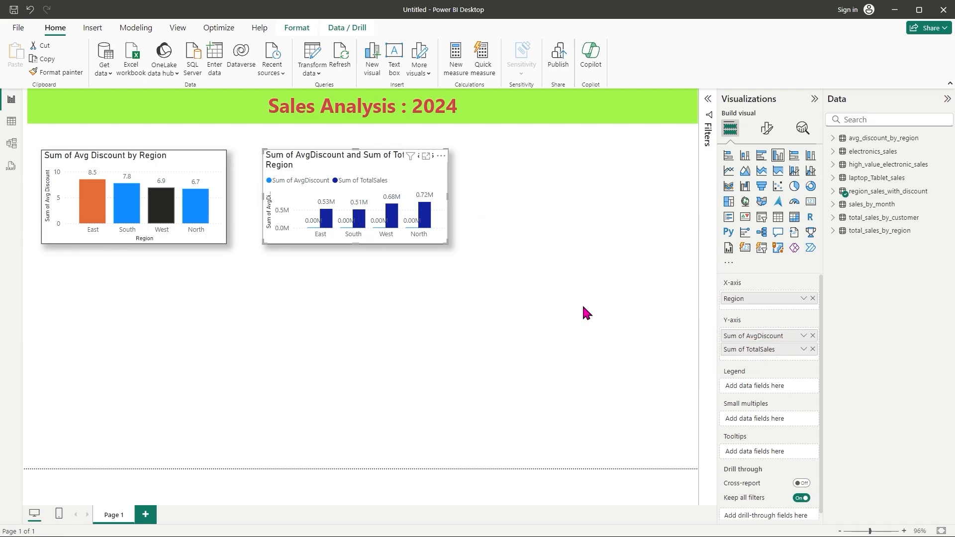
pyautogui.doubleClick(758, 336)
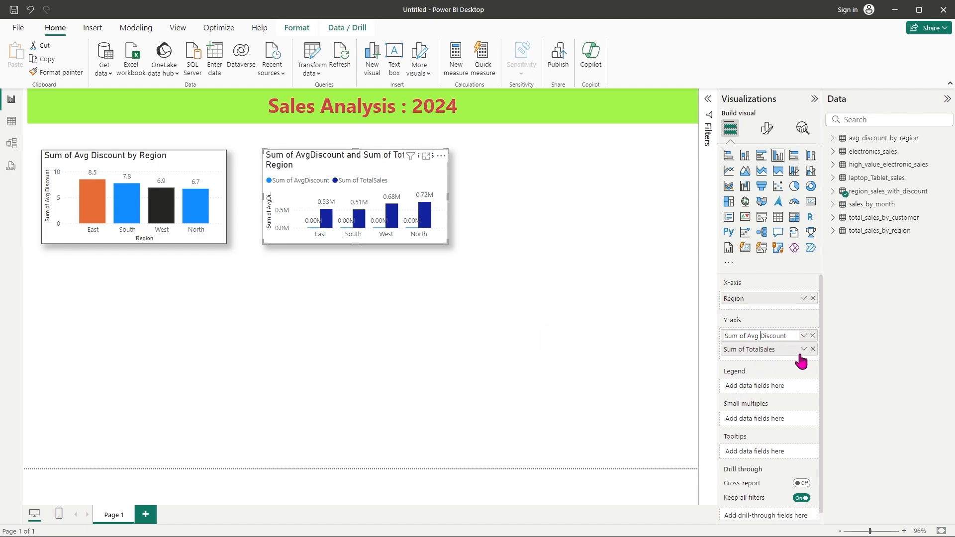
pyautogui.press('Return')
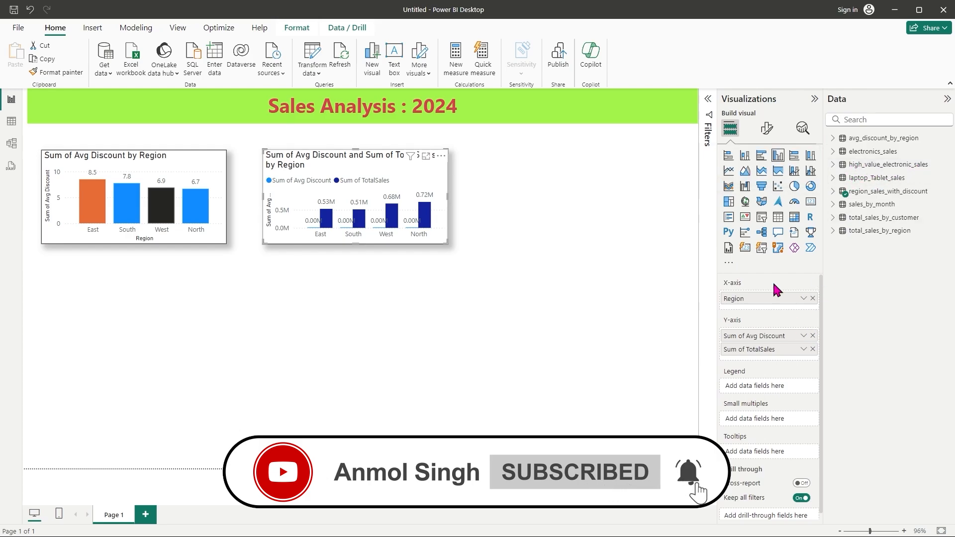
# Step: Try changing the second chart into a pie chart
pyautogui.click(795, 188)
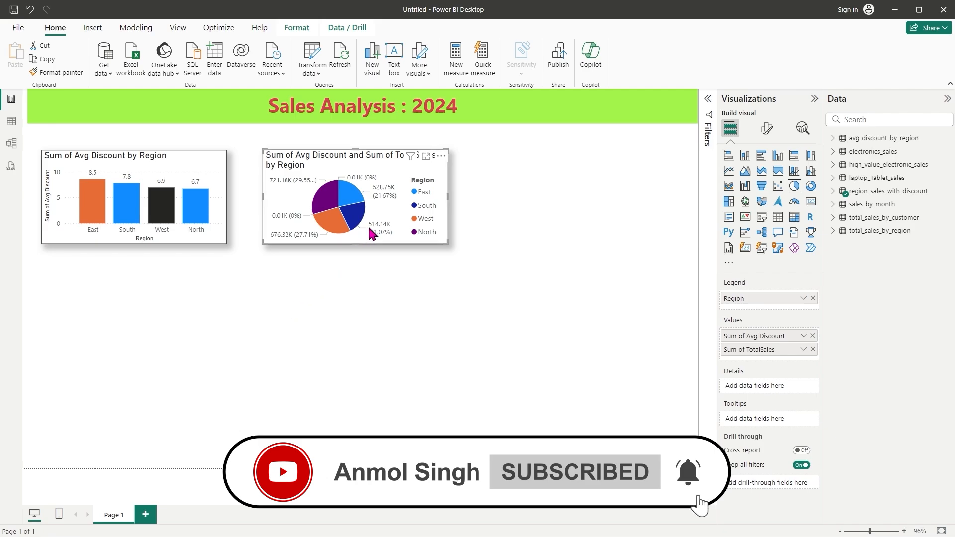
pyautogui.click(540, 304)
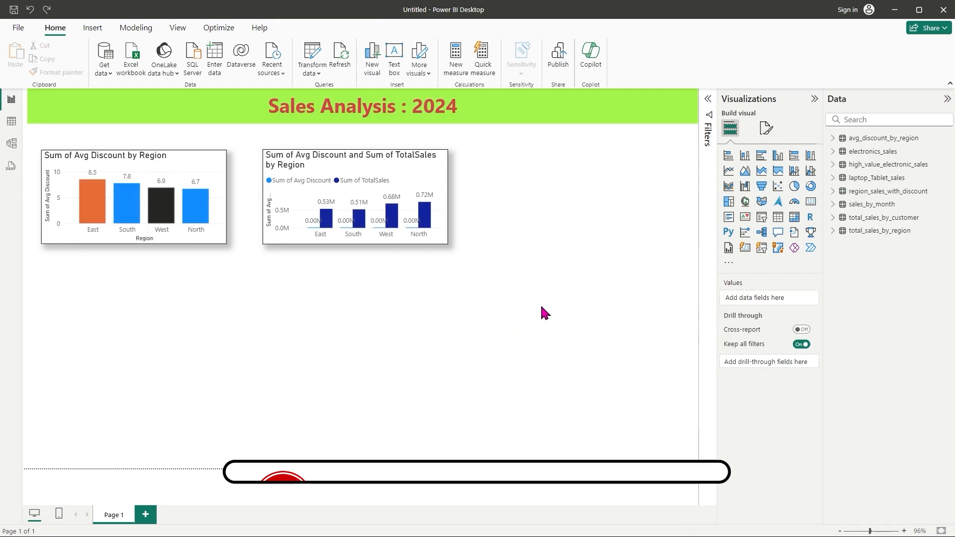
# Step: Insert a pie chart to the right of the second chart showing ProductName and TotalSales from high_value_electronic_sales
pyautogui.click(794, 188)
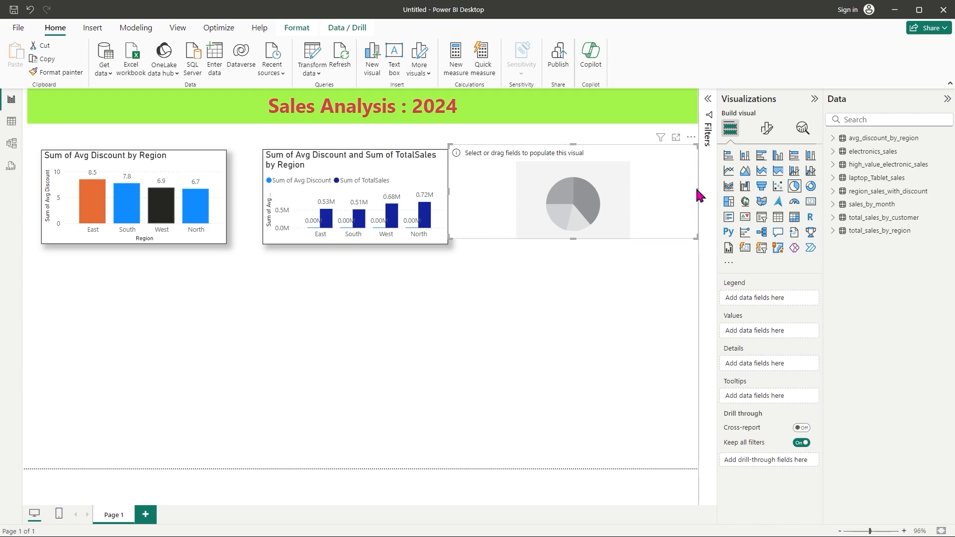
pyautogui.moveTo(698, 192); pyautogui.dragTo(645, 193)
pyautogui.moveTo(549, 202); pyautogui.dragTo(577, 208)
pyautogui.click(869, 166)
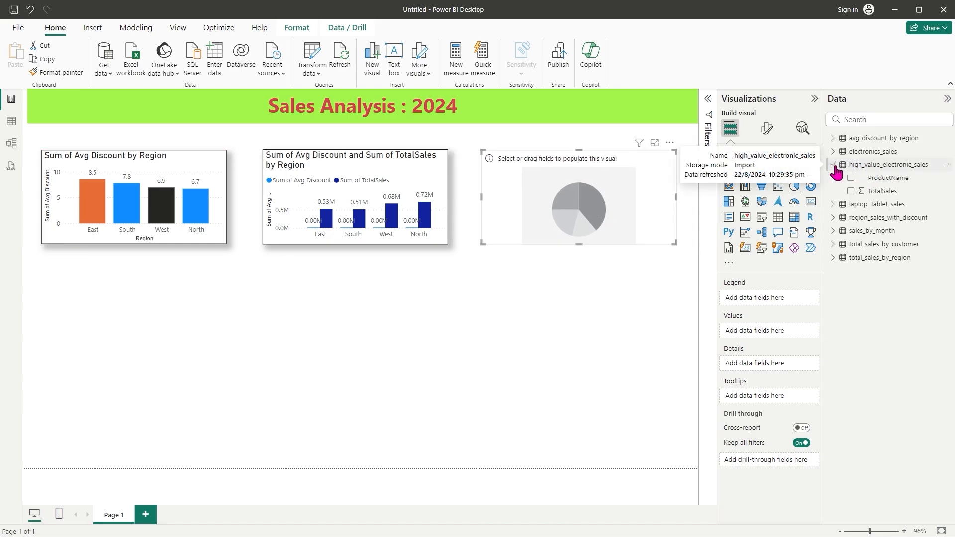
pyautogui.click(850, 178)
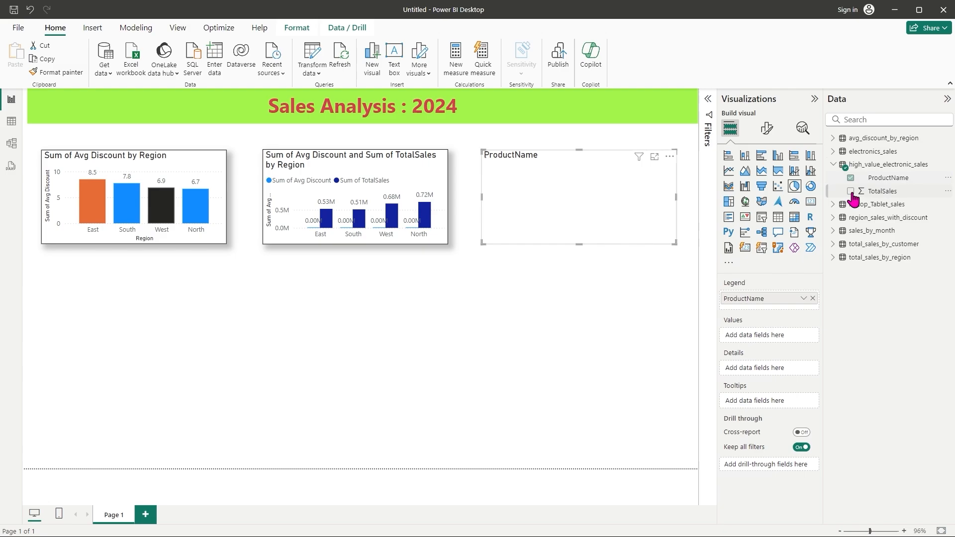
pyautogui.click(850, 191)
pyautogui.click(608, 304)
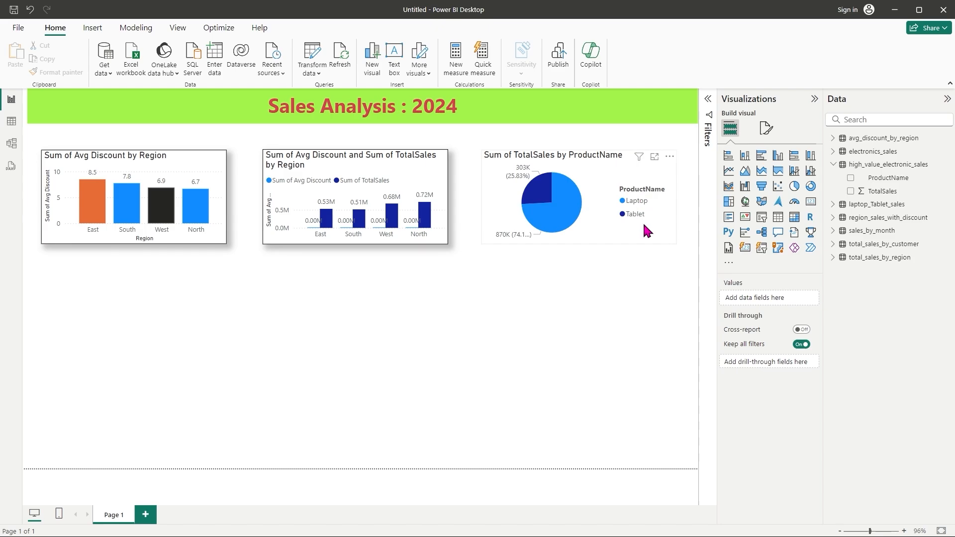
# Step: Turn on the pie chart's visual border and shadow effects
pyautogui.click(612, 237)
pyautogui.click(766, 129)
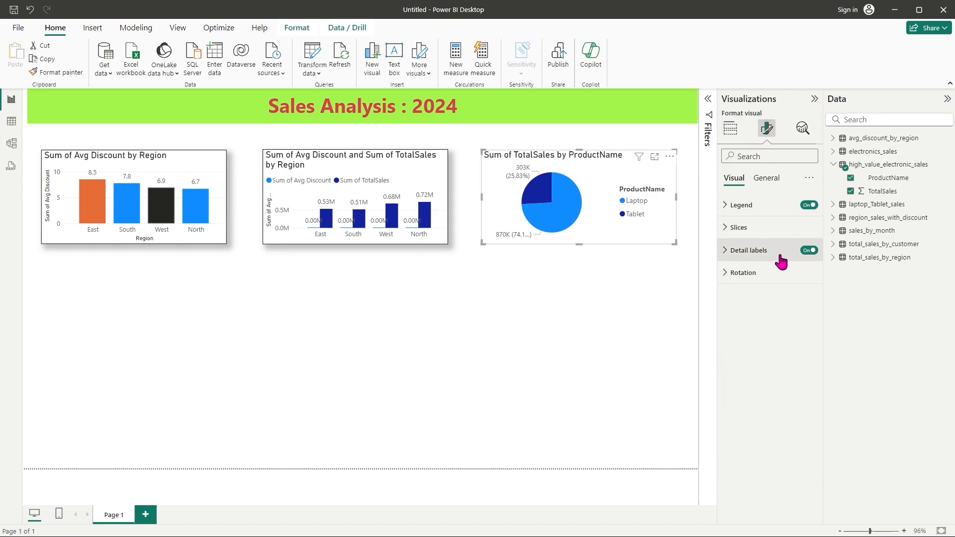
pyautogui.click(766, 178)
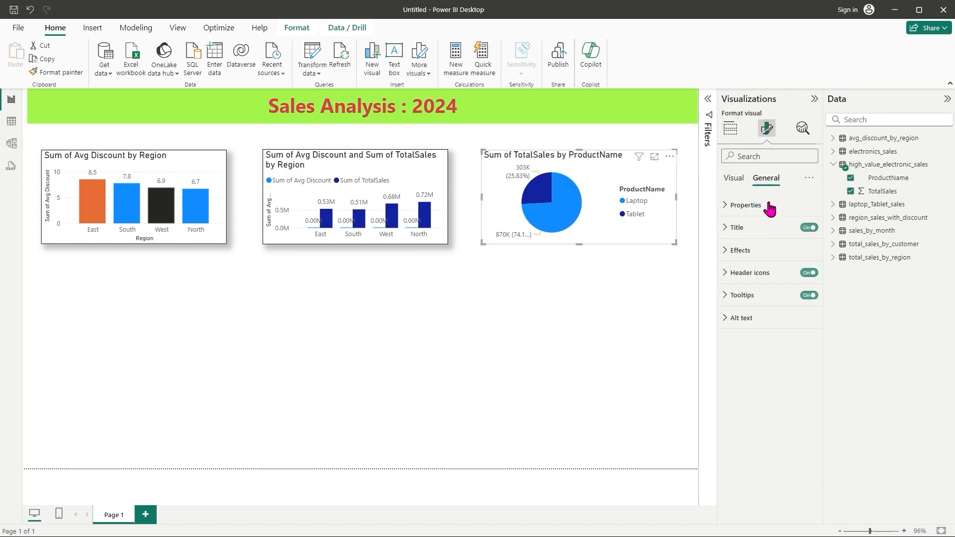
pyautogui.click(731, 250)
pyautogui.click(804, 367)
pyautogui.click(804, 393)
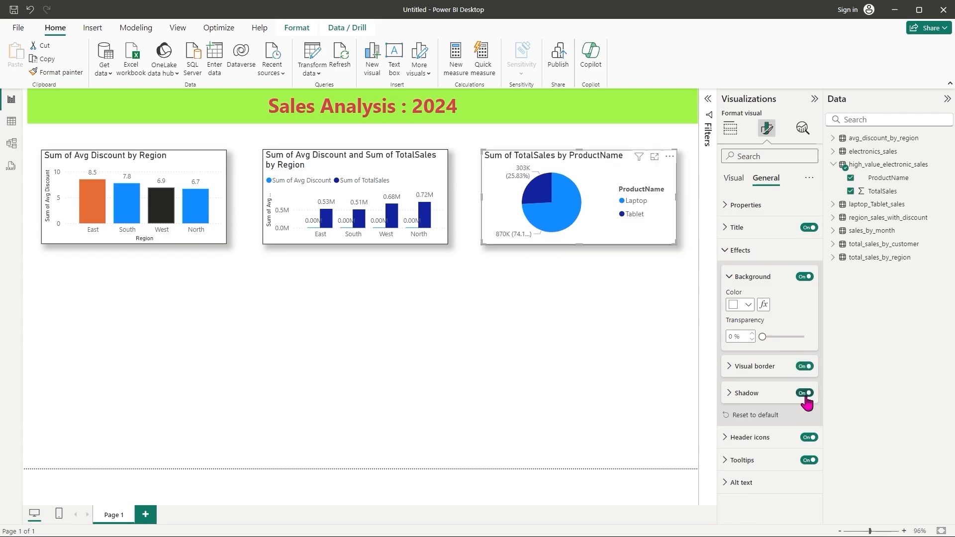
pyautogui.click(570, 337)
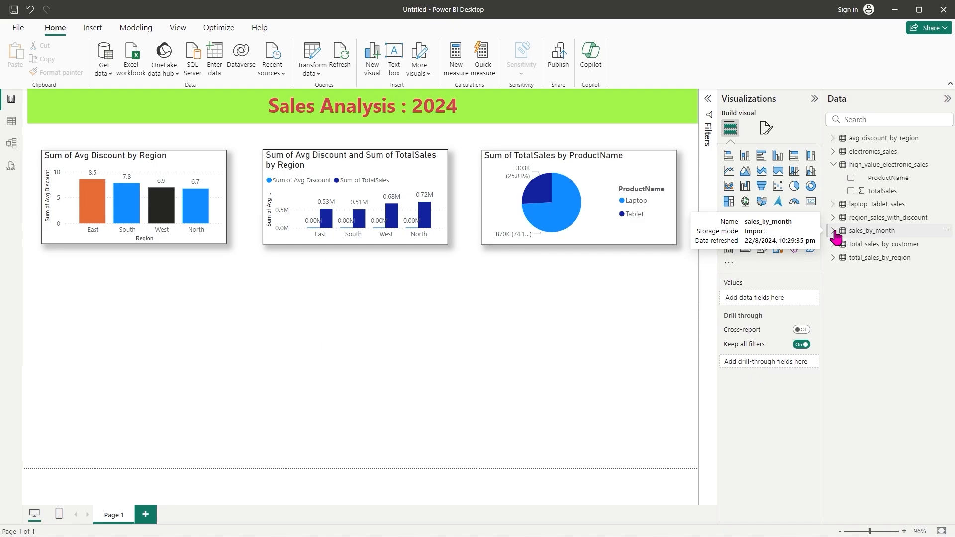
# Step: Insert a pie chart below the first chart showing Month and TotalSales from sales_by_month
pyautogui.click(810, 188)
pyautogui.moveTo(204, 307); pyautogui.dragTo(200, 325)
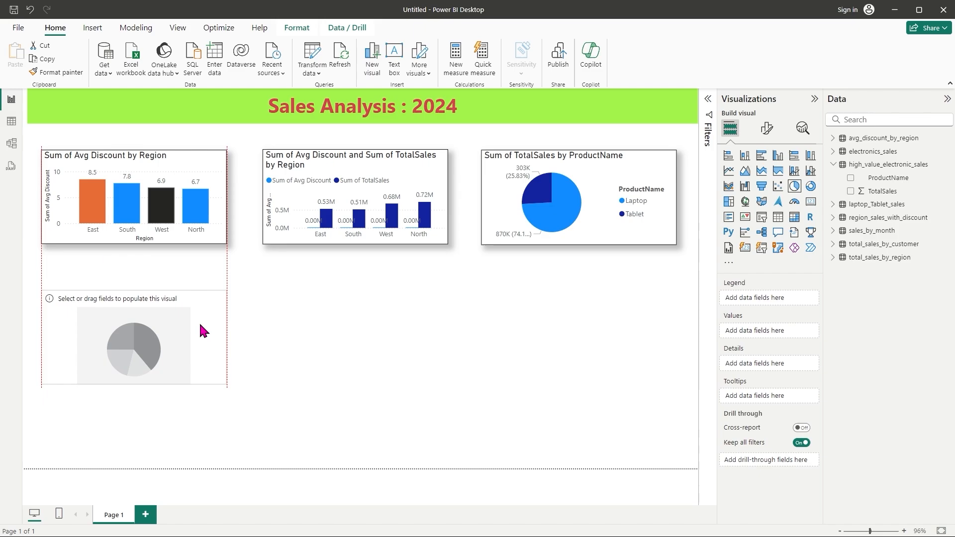
pyautogui.click(833, 231)
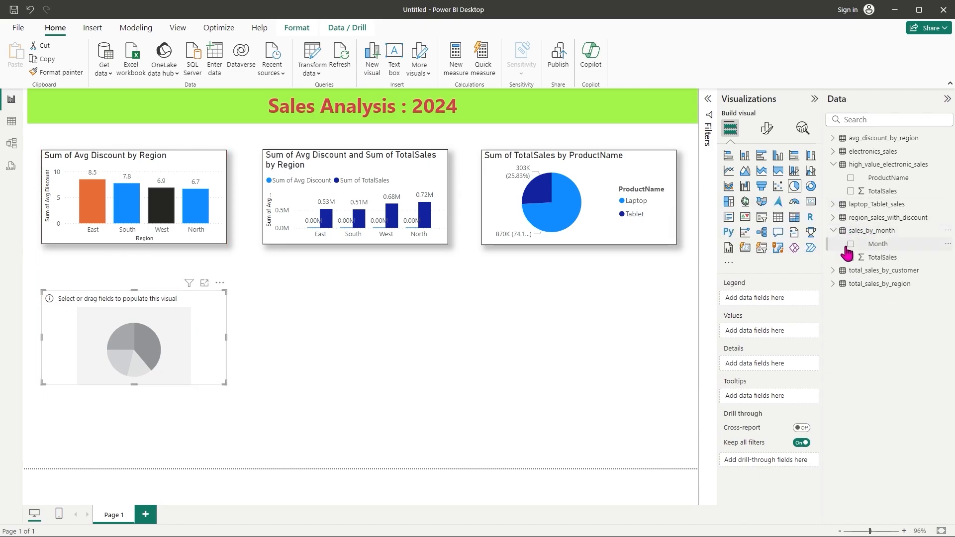
pyautogui.click(851, 244)
pyautogui.click(851, 257)
pyautogui.click(834, 231)
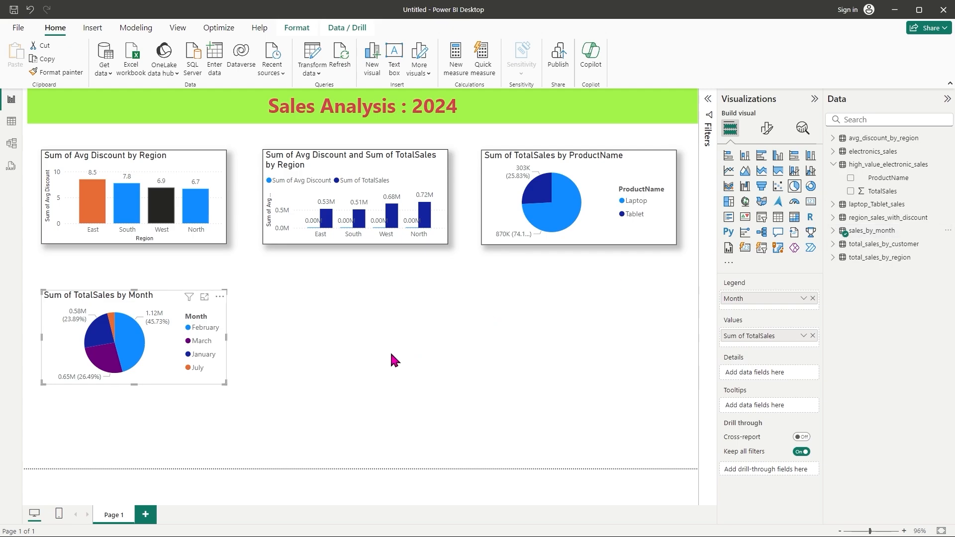
# Step: Set the month pie chart's background colour to Black, 60% lighter
pyautogui.click(764, 131)
pyautogui.click(765, 178)
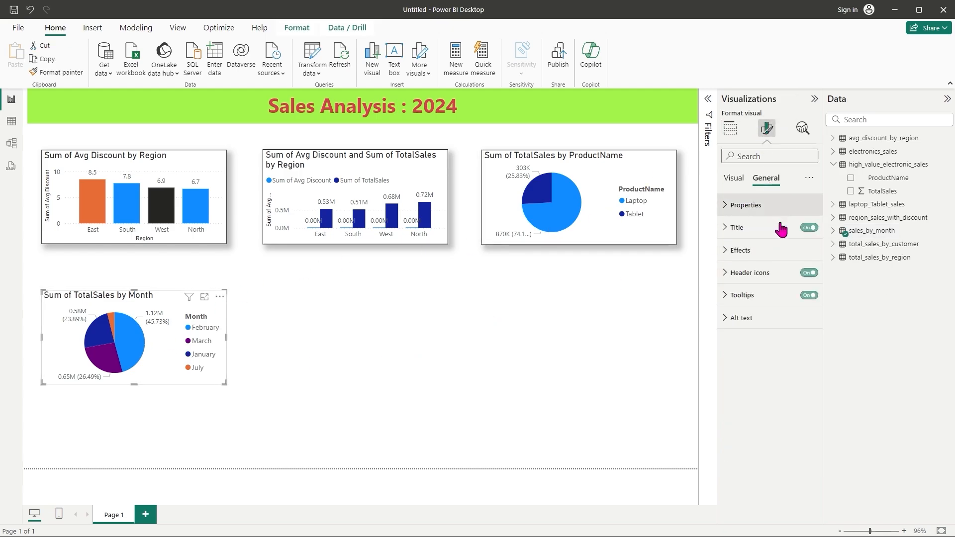
pyautogui.click(739, 250)
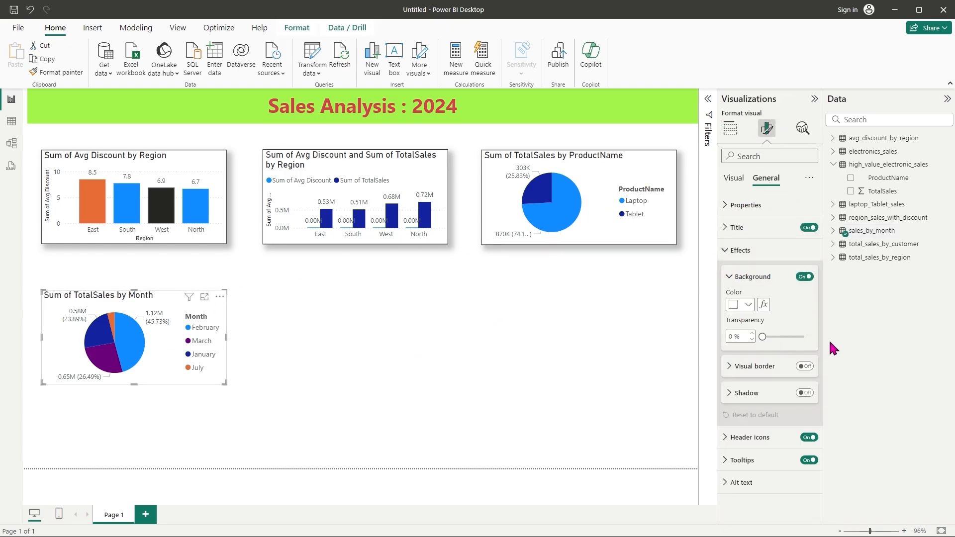
pyautogui.click(747, 305)
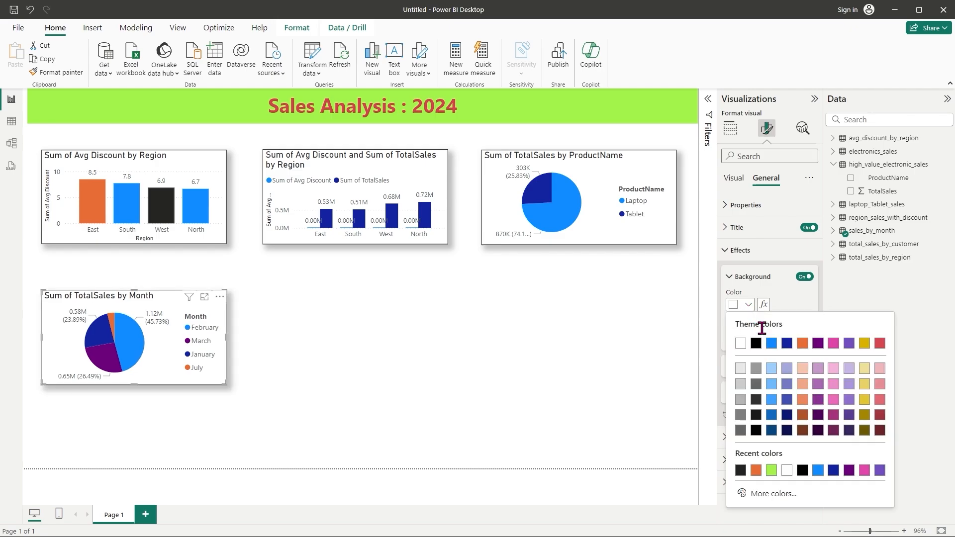
pyautogui.click(757, 369)
pyautogui.click(362, 371)
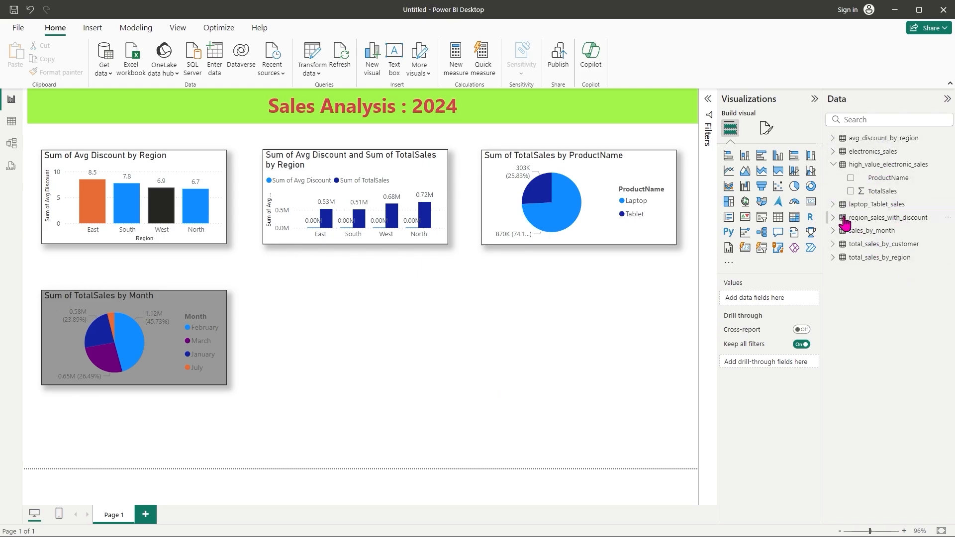
pyautogui.click(832, 166)
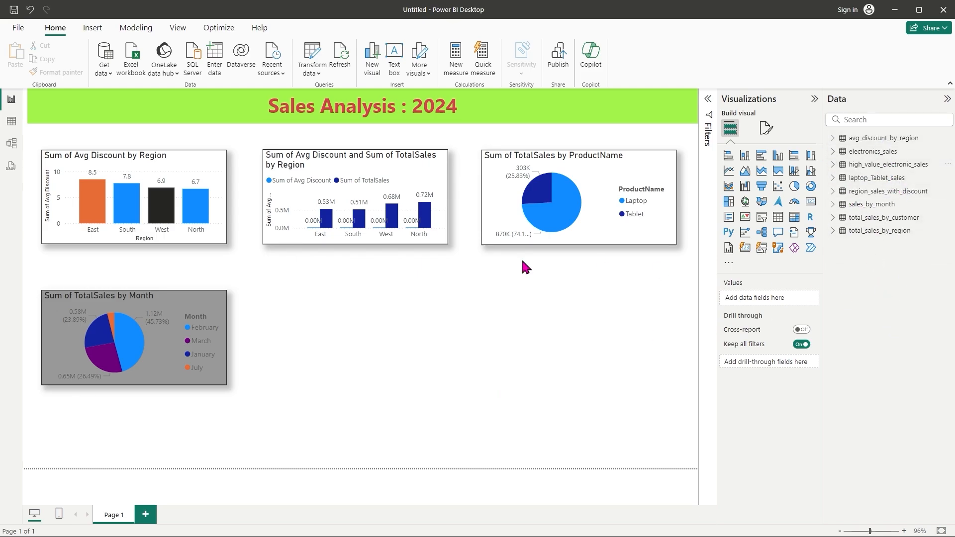
pyautogui.click(154, 187)
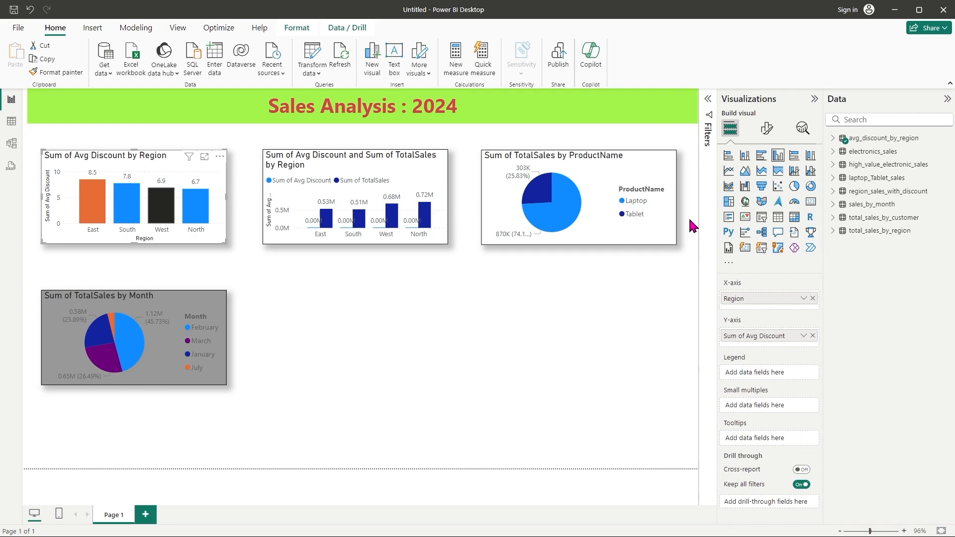